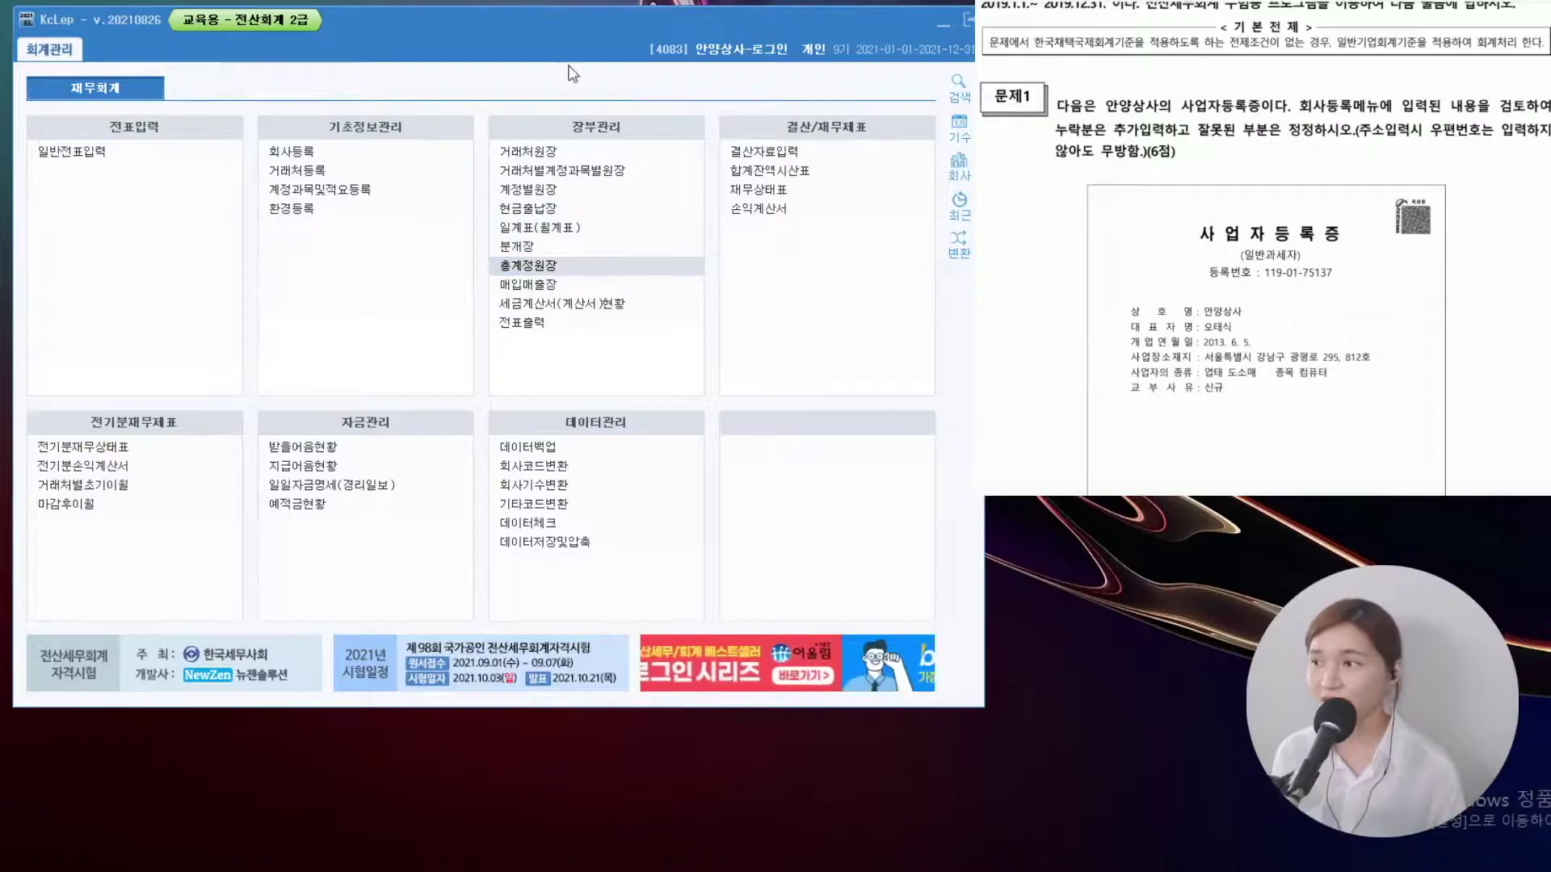
Correct 안양상사's business registration number to match the certificate
left_click(315, 155)
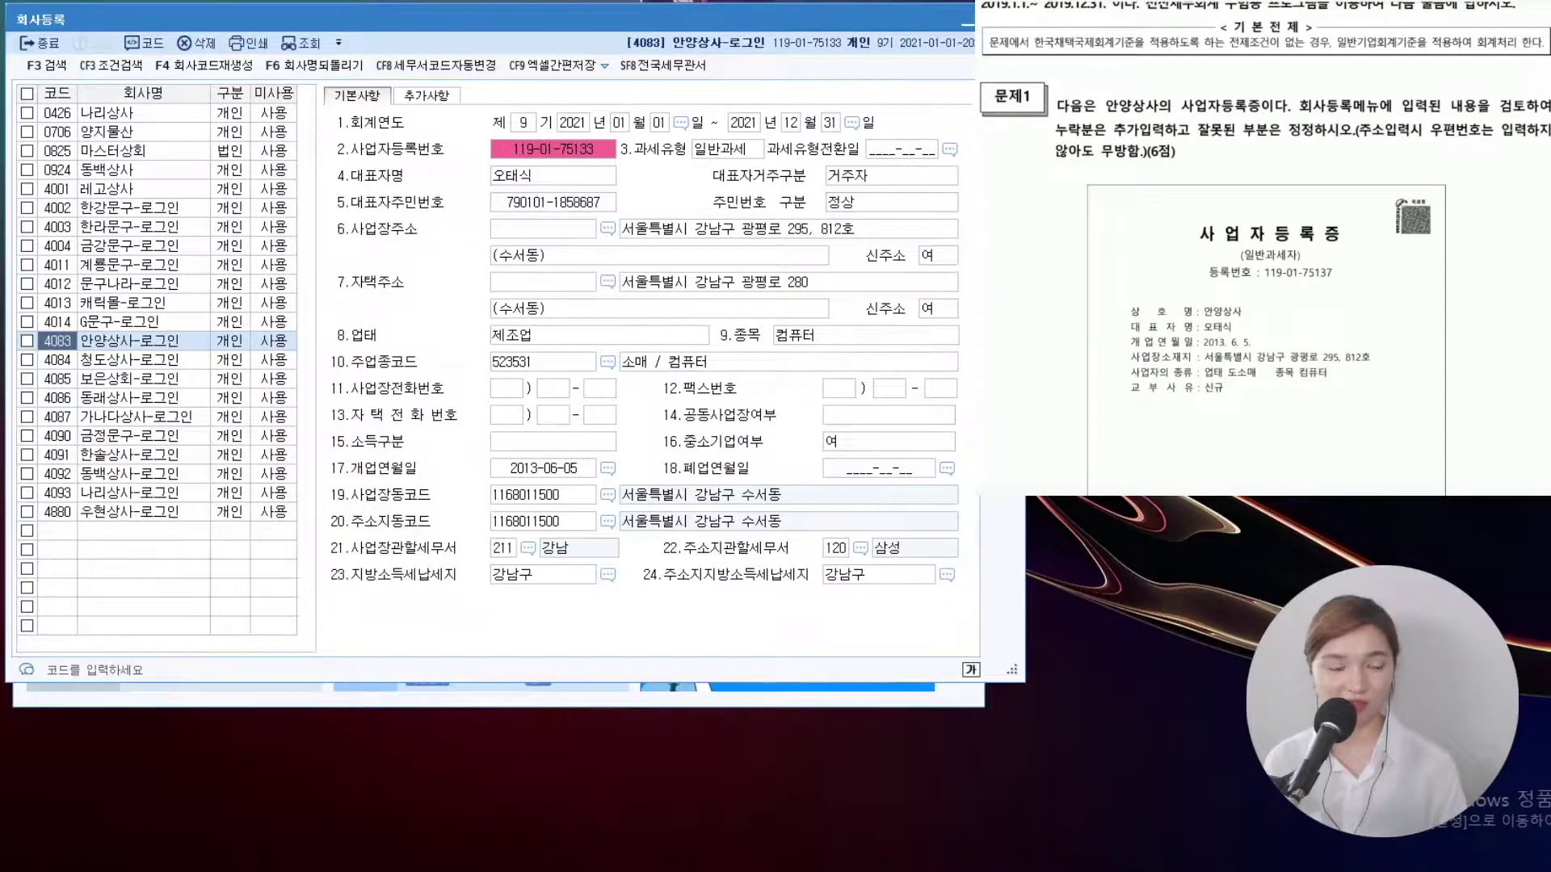
scroll(1265, 249, "down", 2)
left_click_drag(1206, 111, 1339, 111)
mouse_move(1191, 81)
left_mouse_down()
mouse_move(1197, 93)
mouse_move(1244, 64)
left_mouse_up()
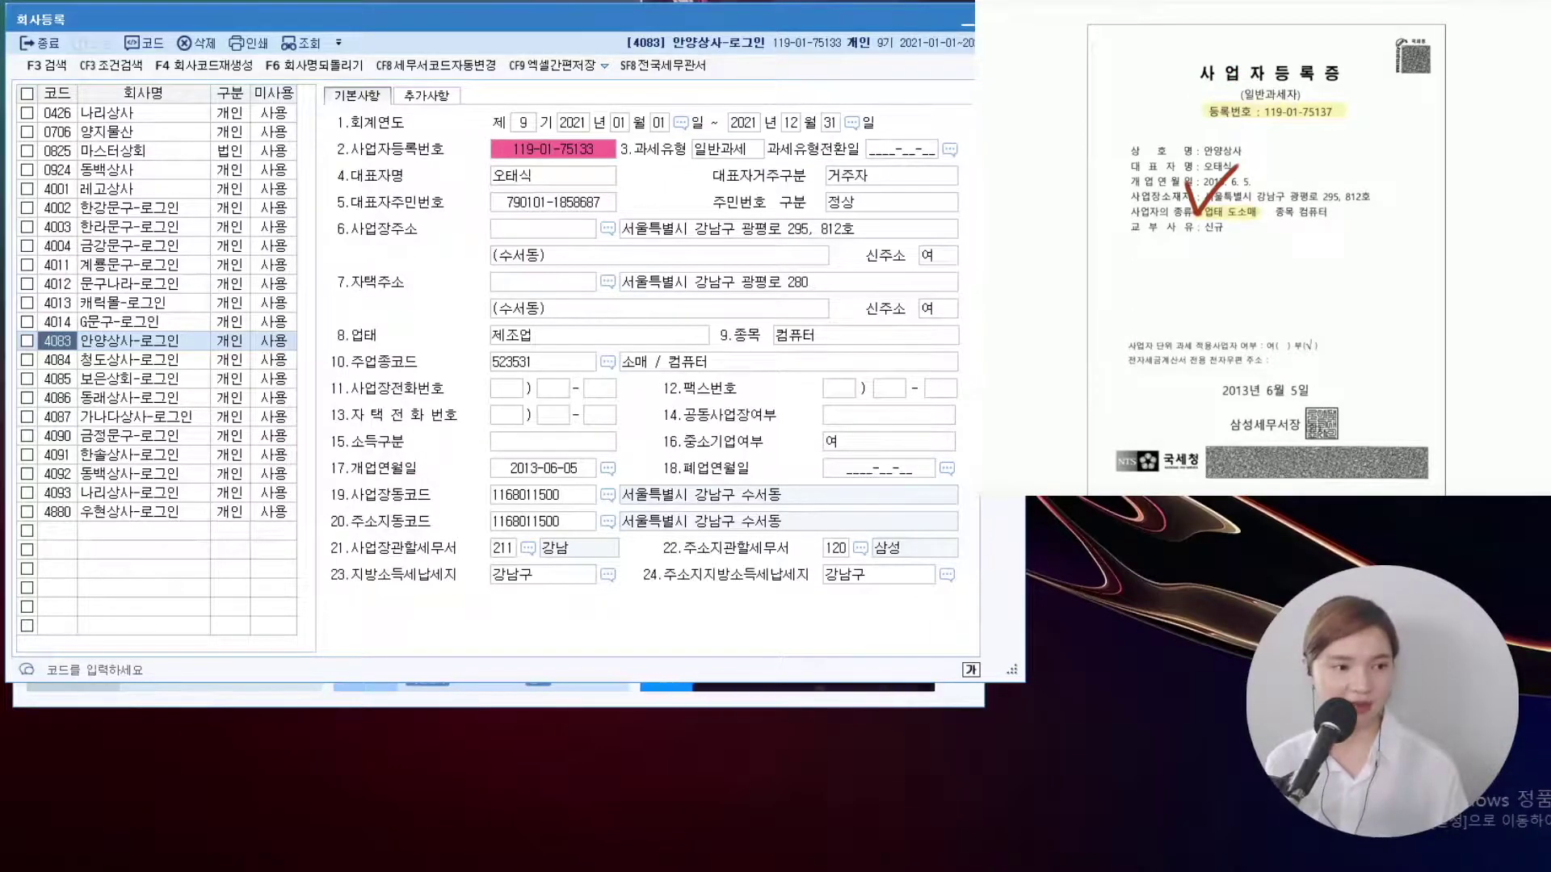
left_click(570, 149)
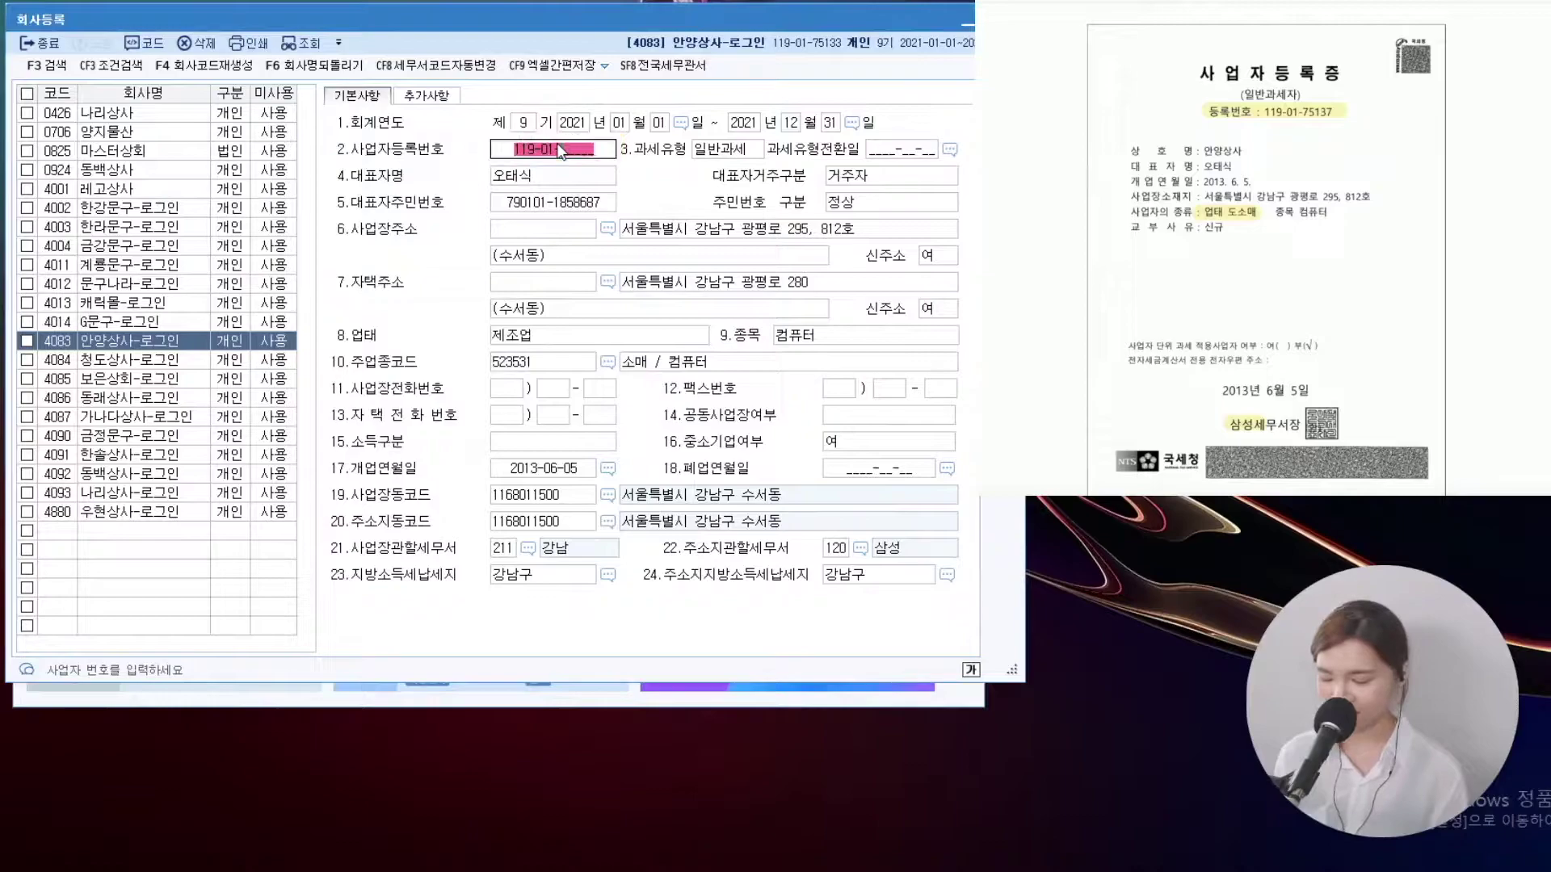
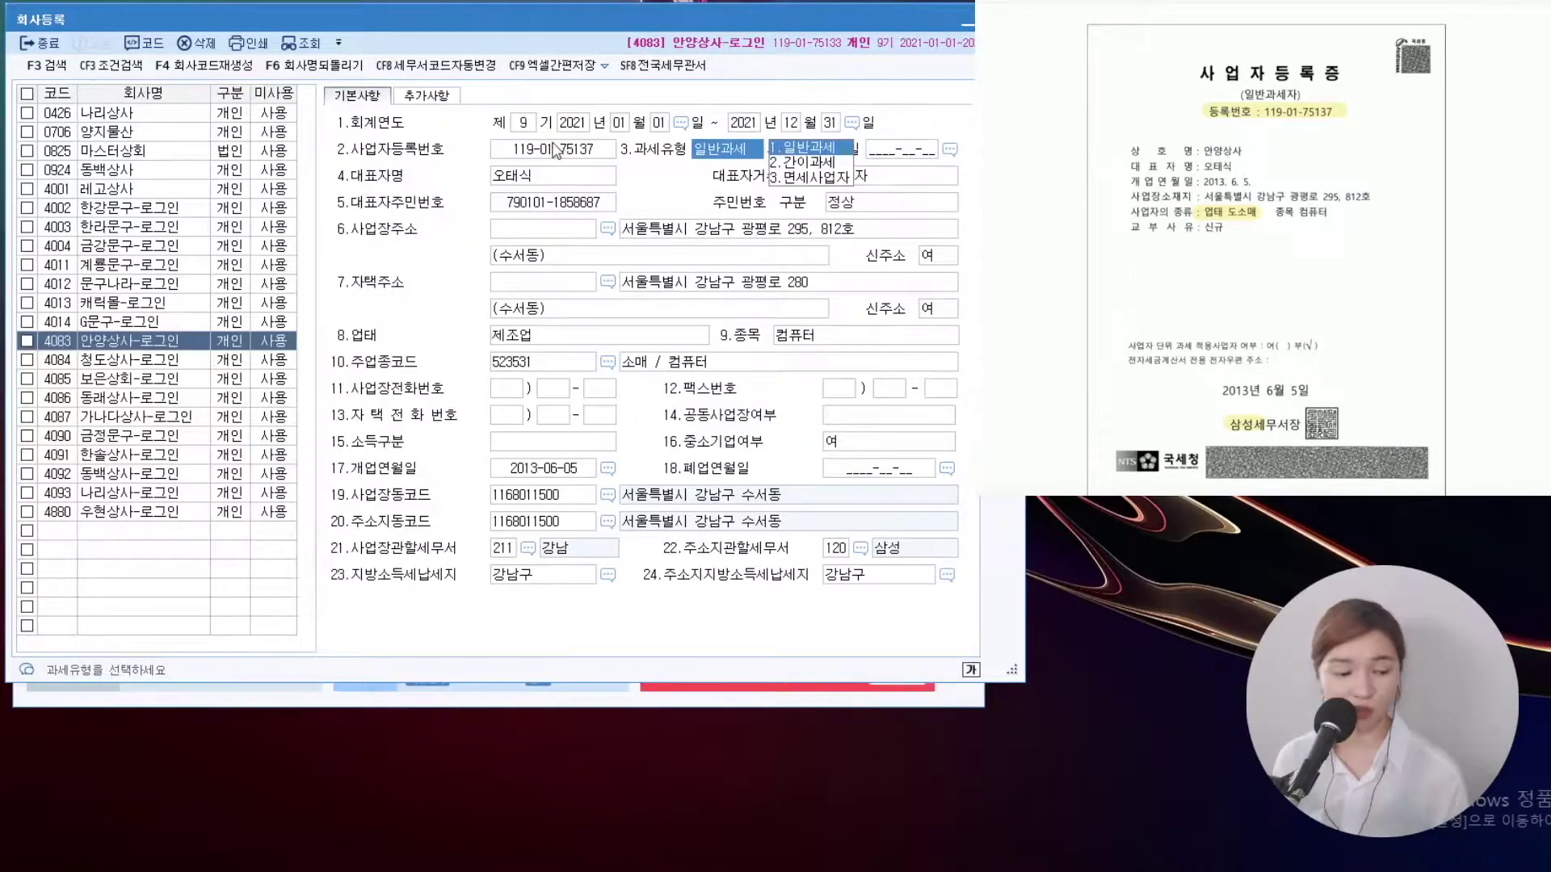
Set business type to 도소매 and the local tax office to 120 삼성
left_click(561, 343)
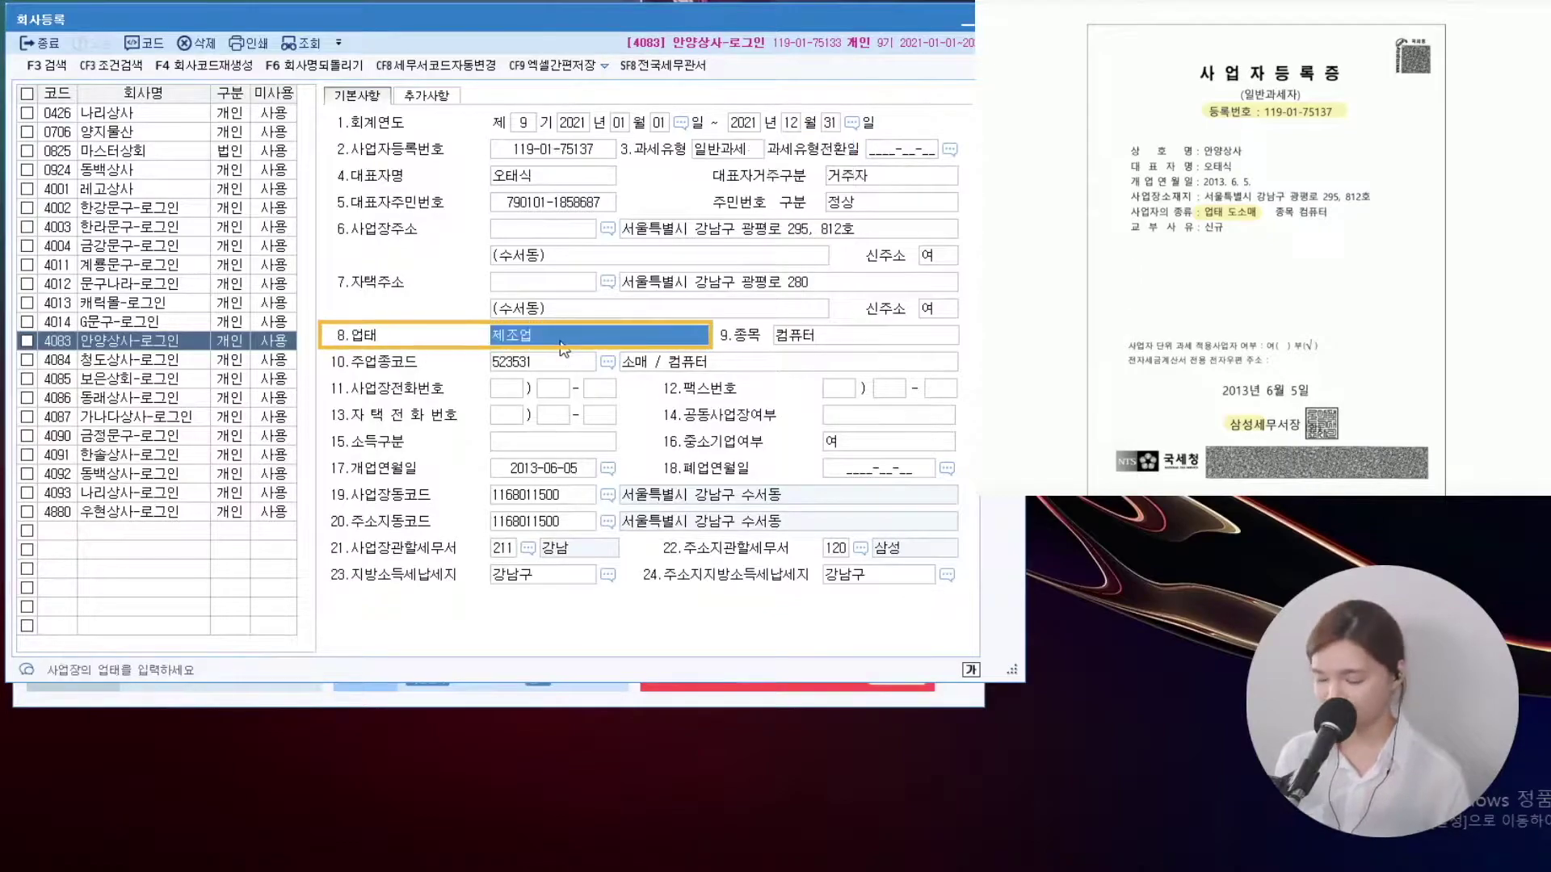
type("도소매")
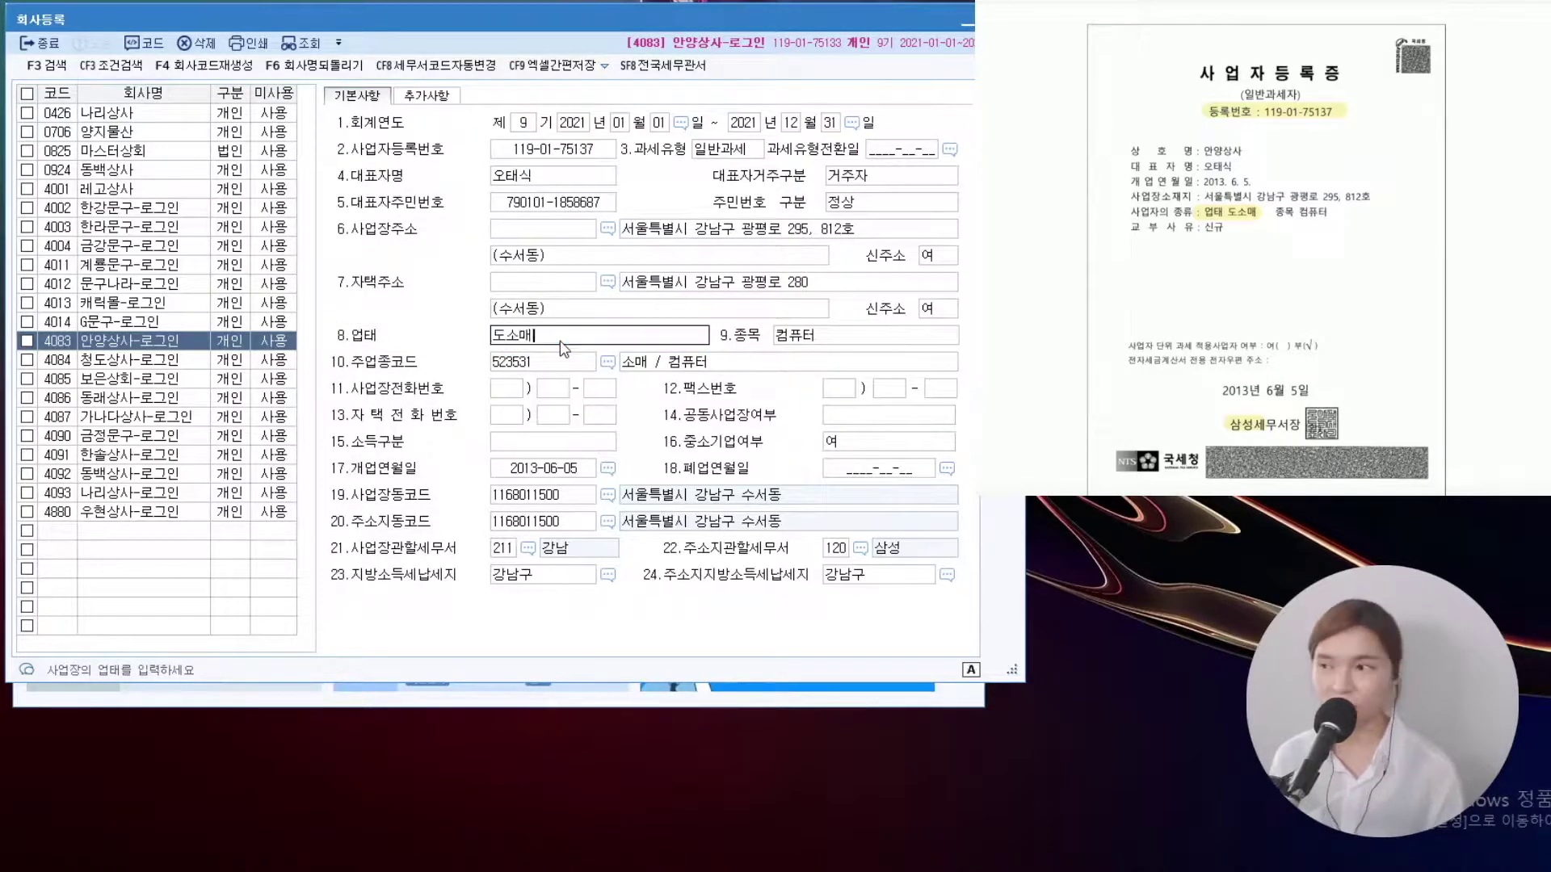
key("Return")
left_click(502, 548)
key("F2")
type("삼성")
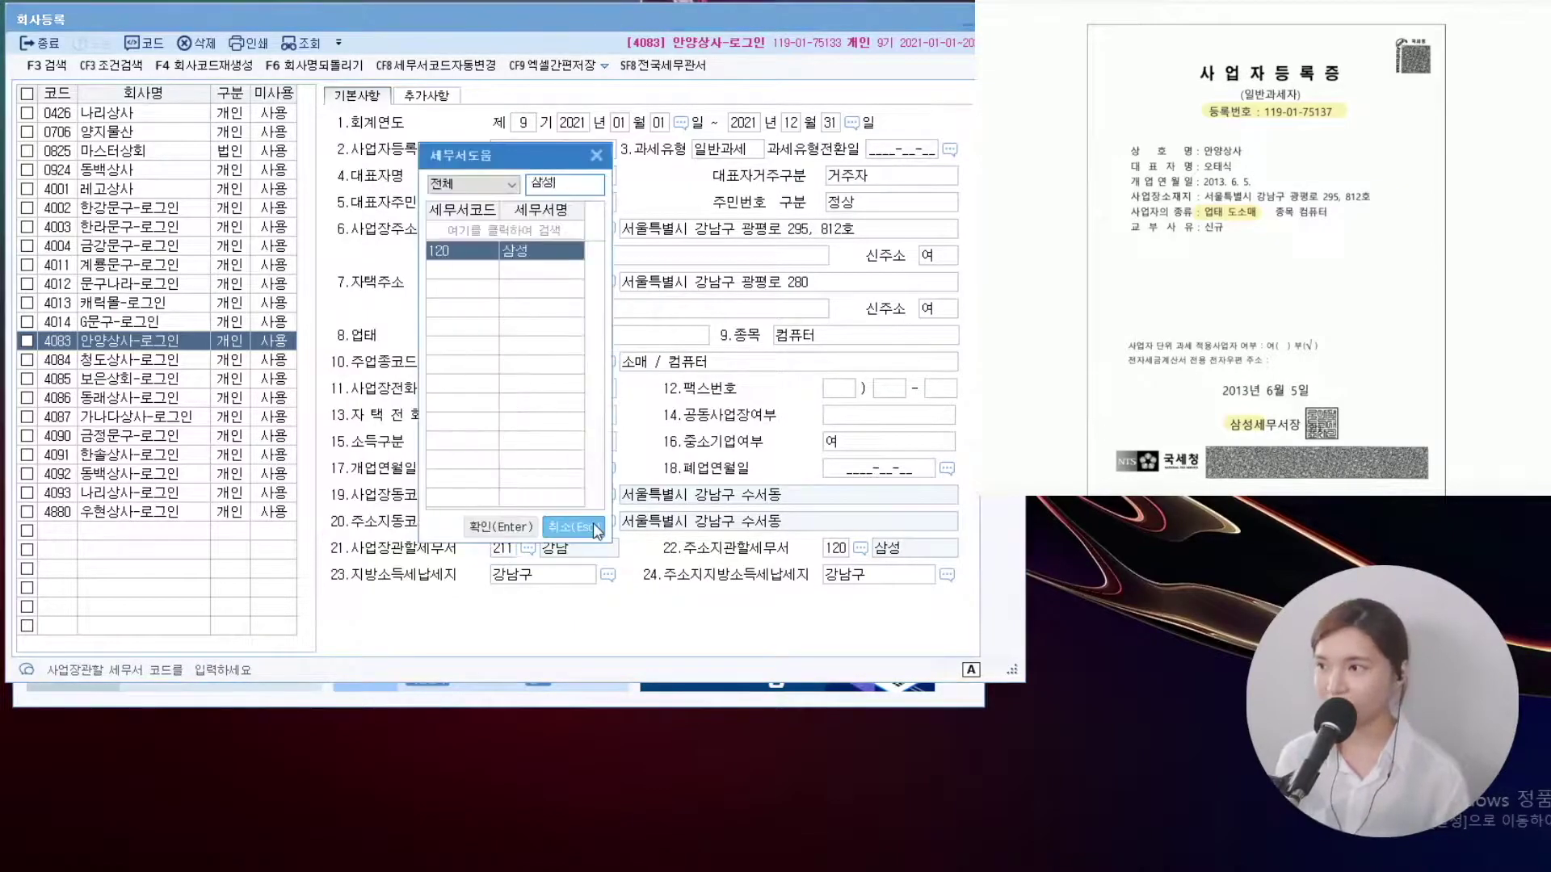
key("Return")
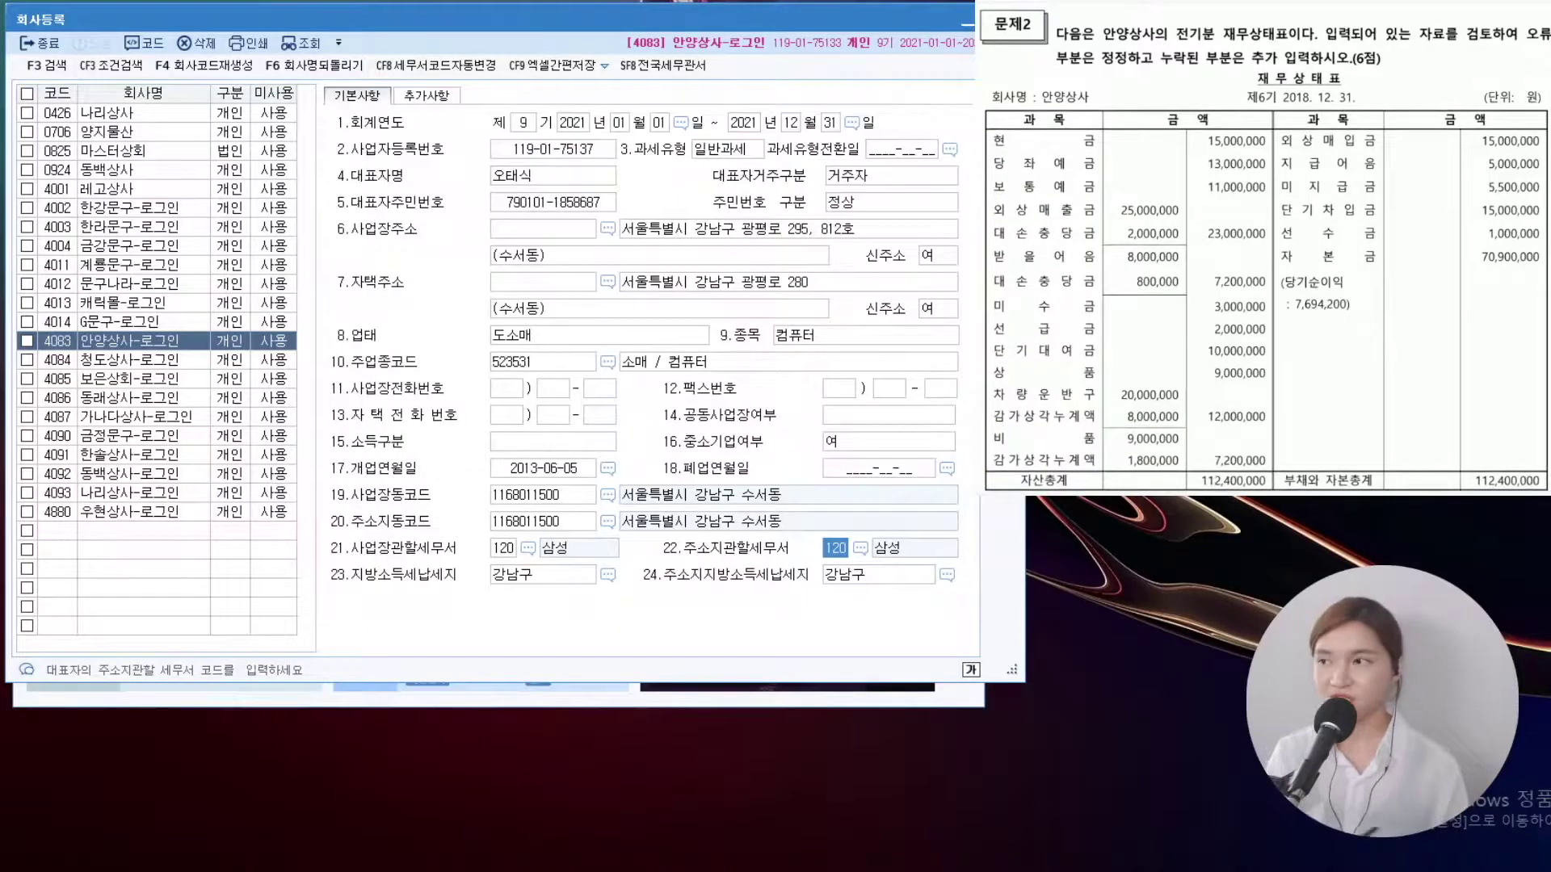
key("Escape")
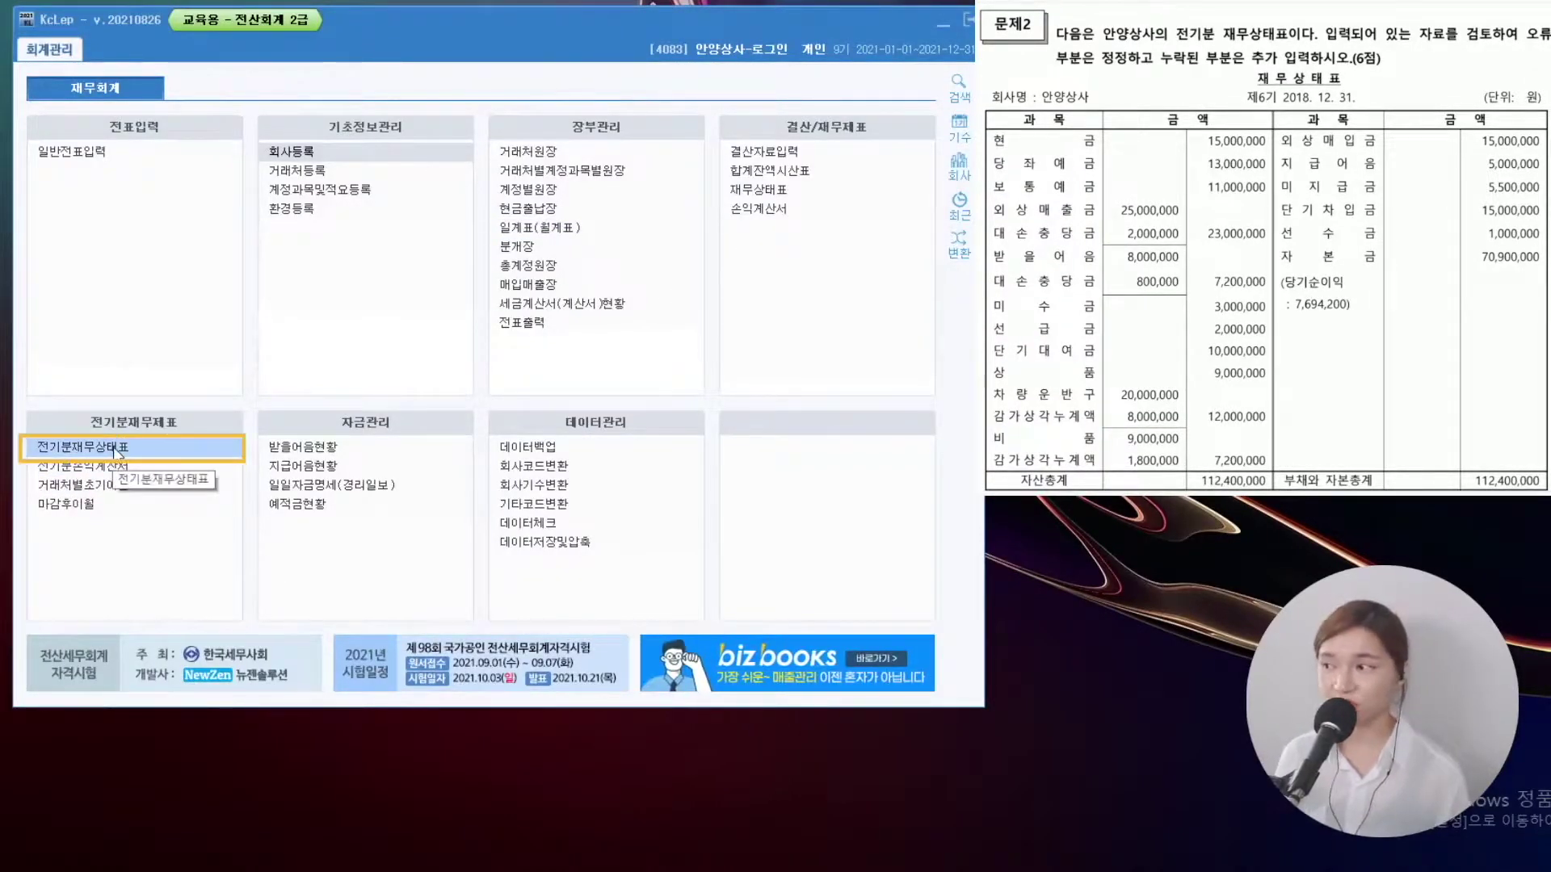
Change the prior-year 당좌예금 balance from 10,300,000 to 13,000,000
left_click(117, 449)
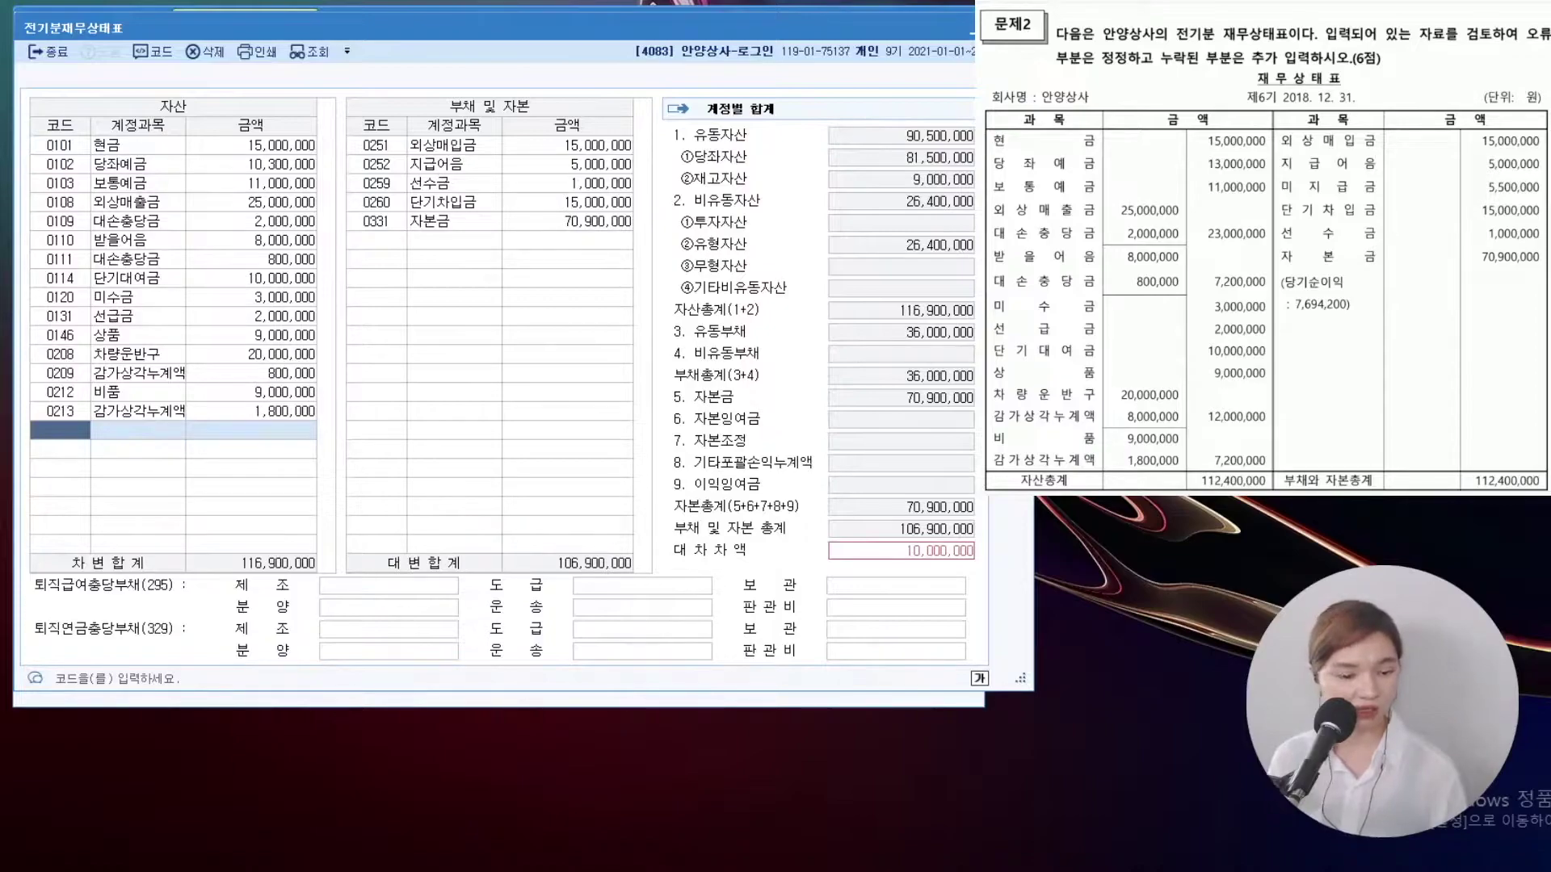
left_click_drag(992, 164, 1092, 164)
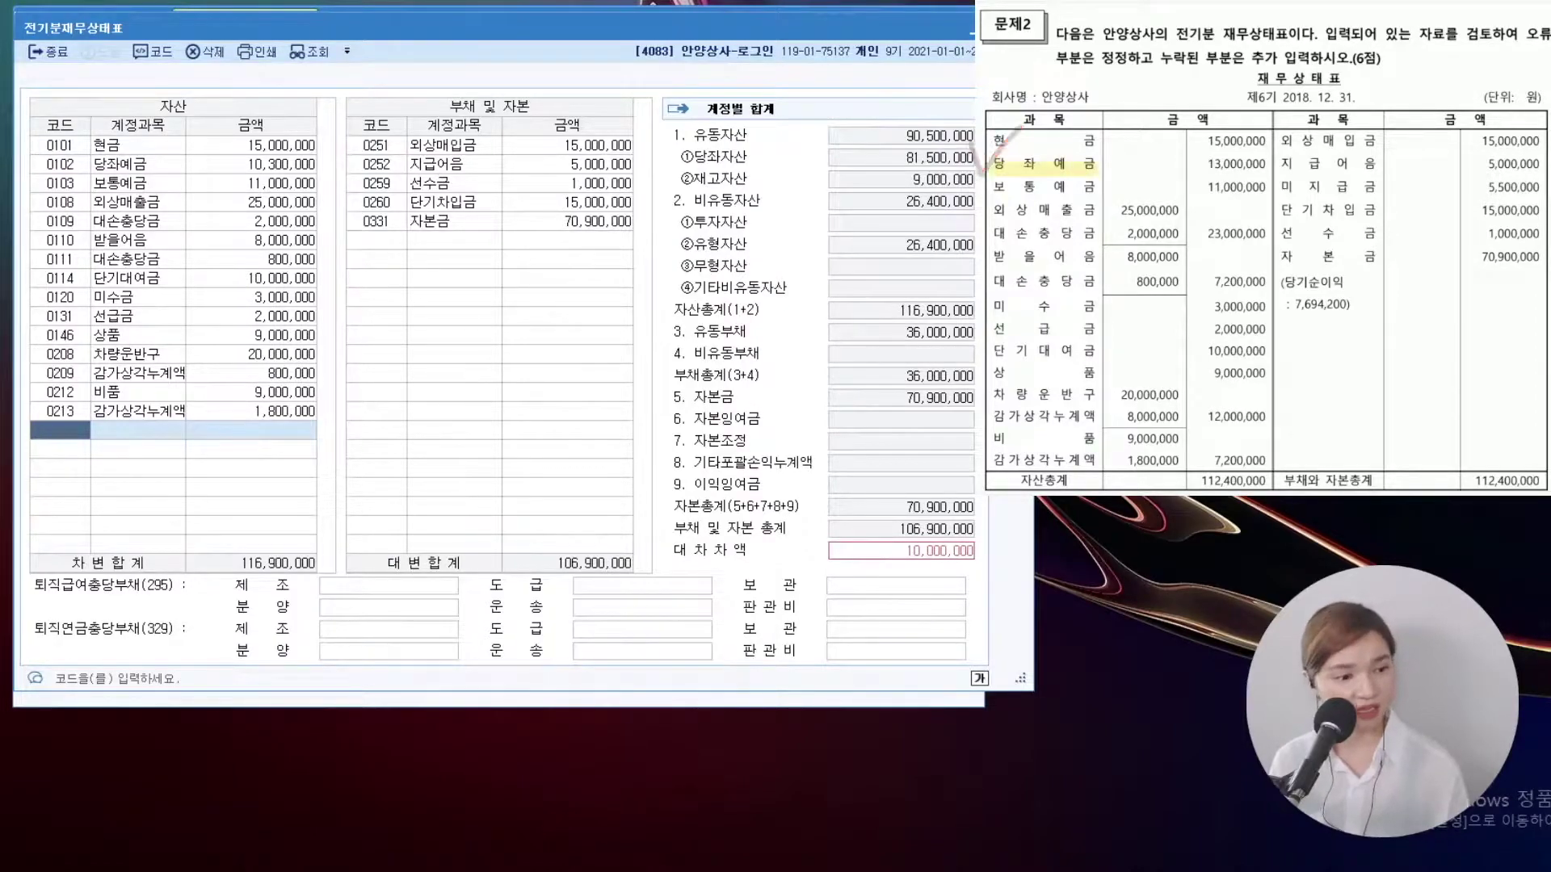
mouse_move(975, 391)
left_mouse_down()
mouse_move(982, 420)
mouse_move(1024, 370)
mouse_move(1179, 416)
left_mouse_up()
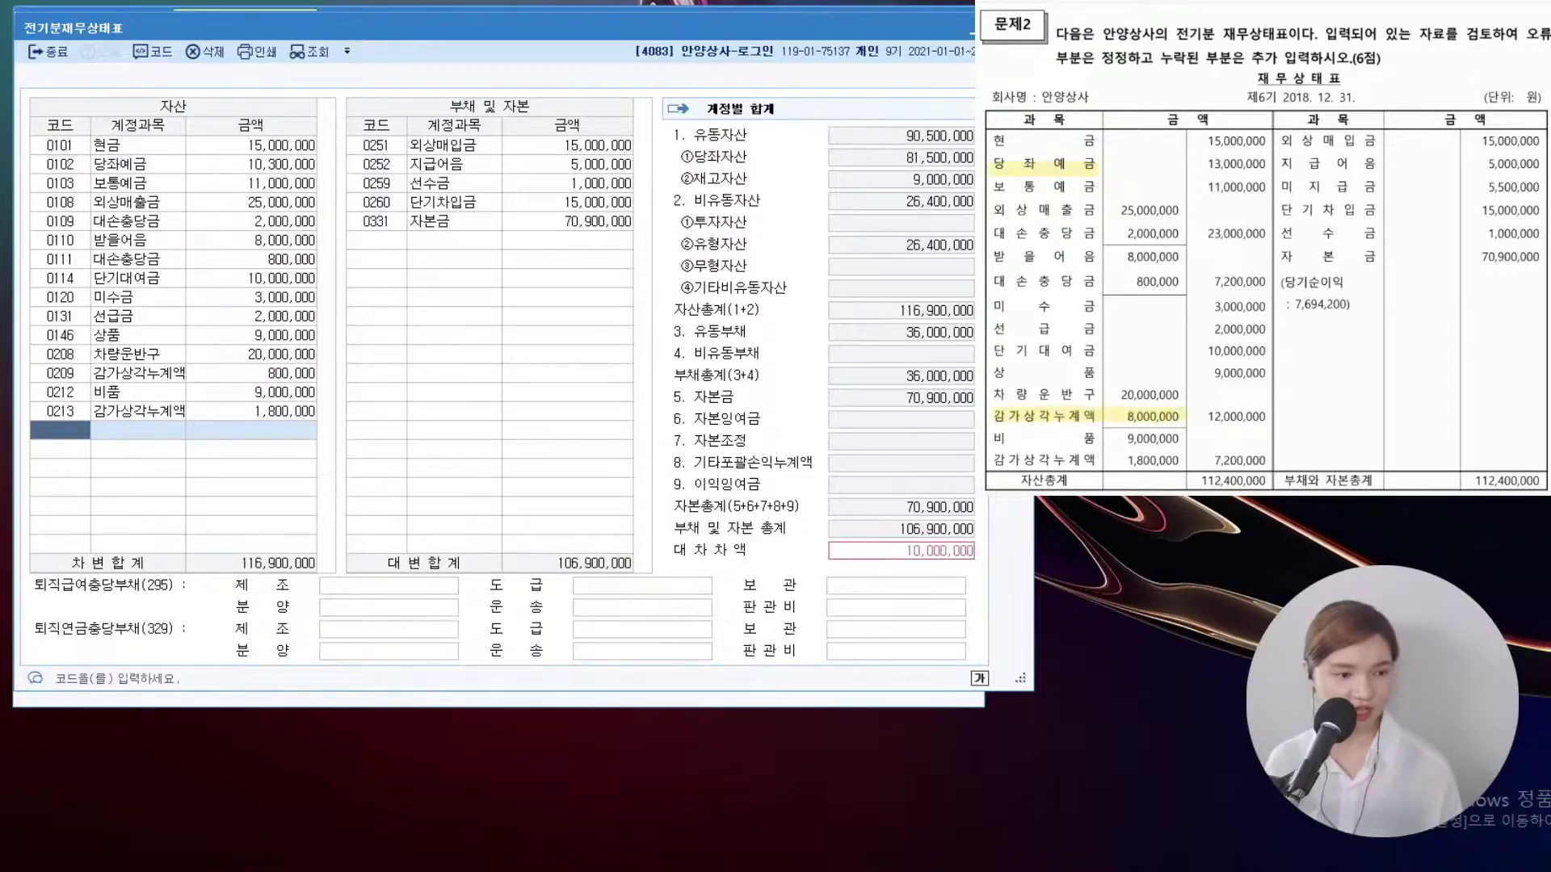
left_click_drag(1274, 188, 1544, 188)
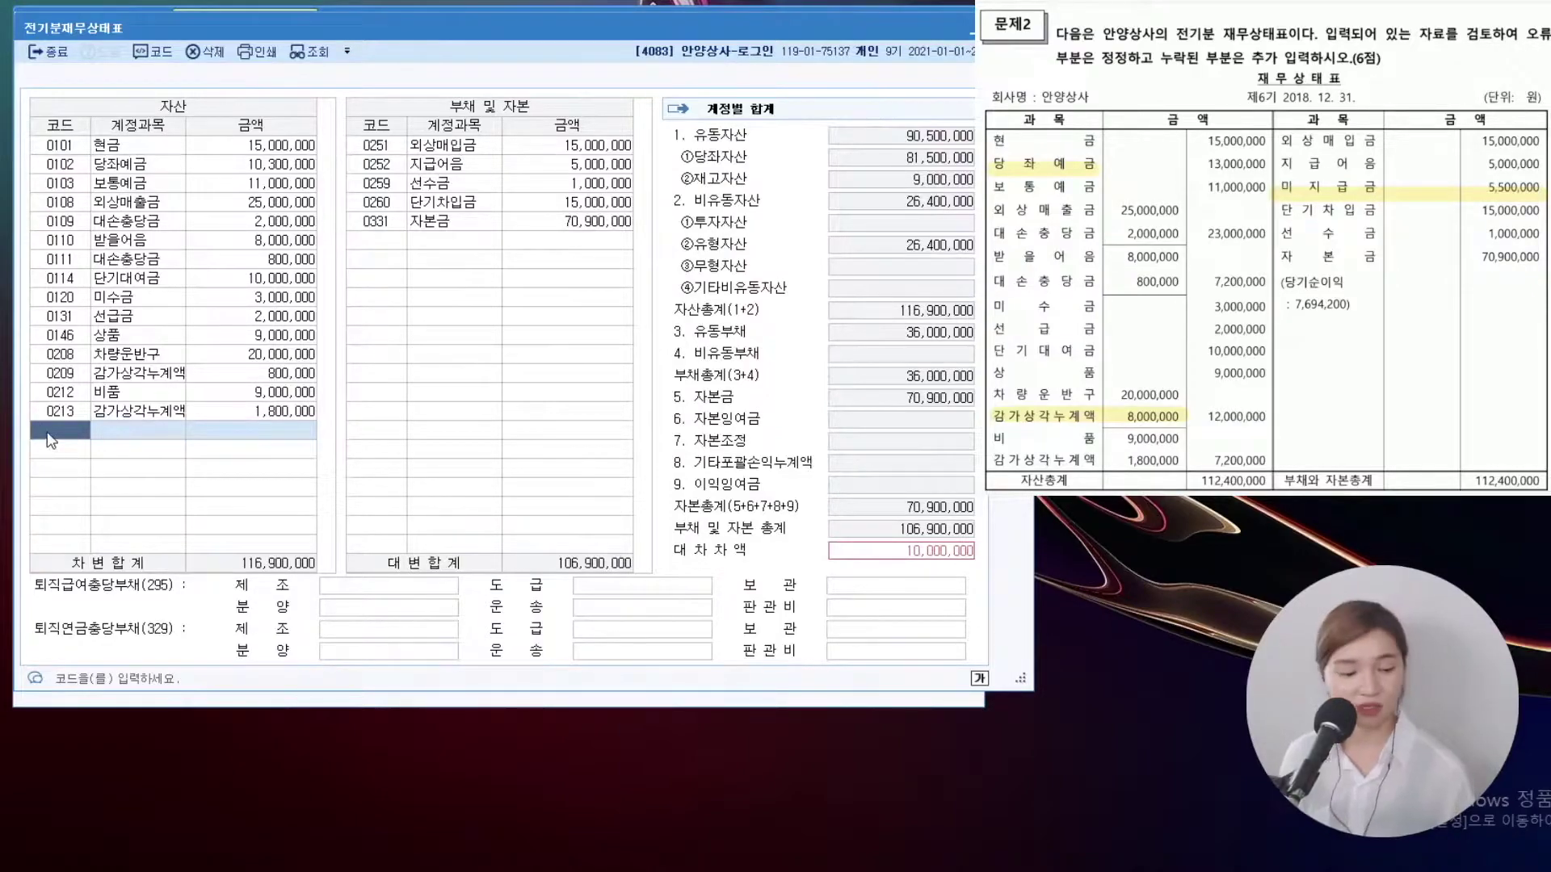
left_click(259, 161)
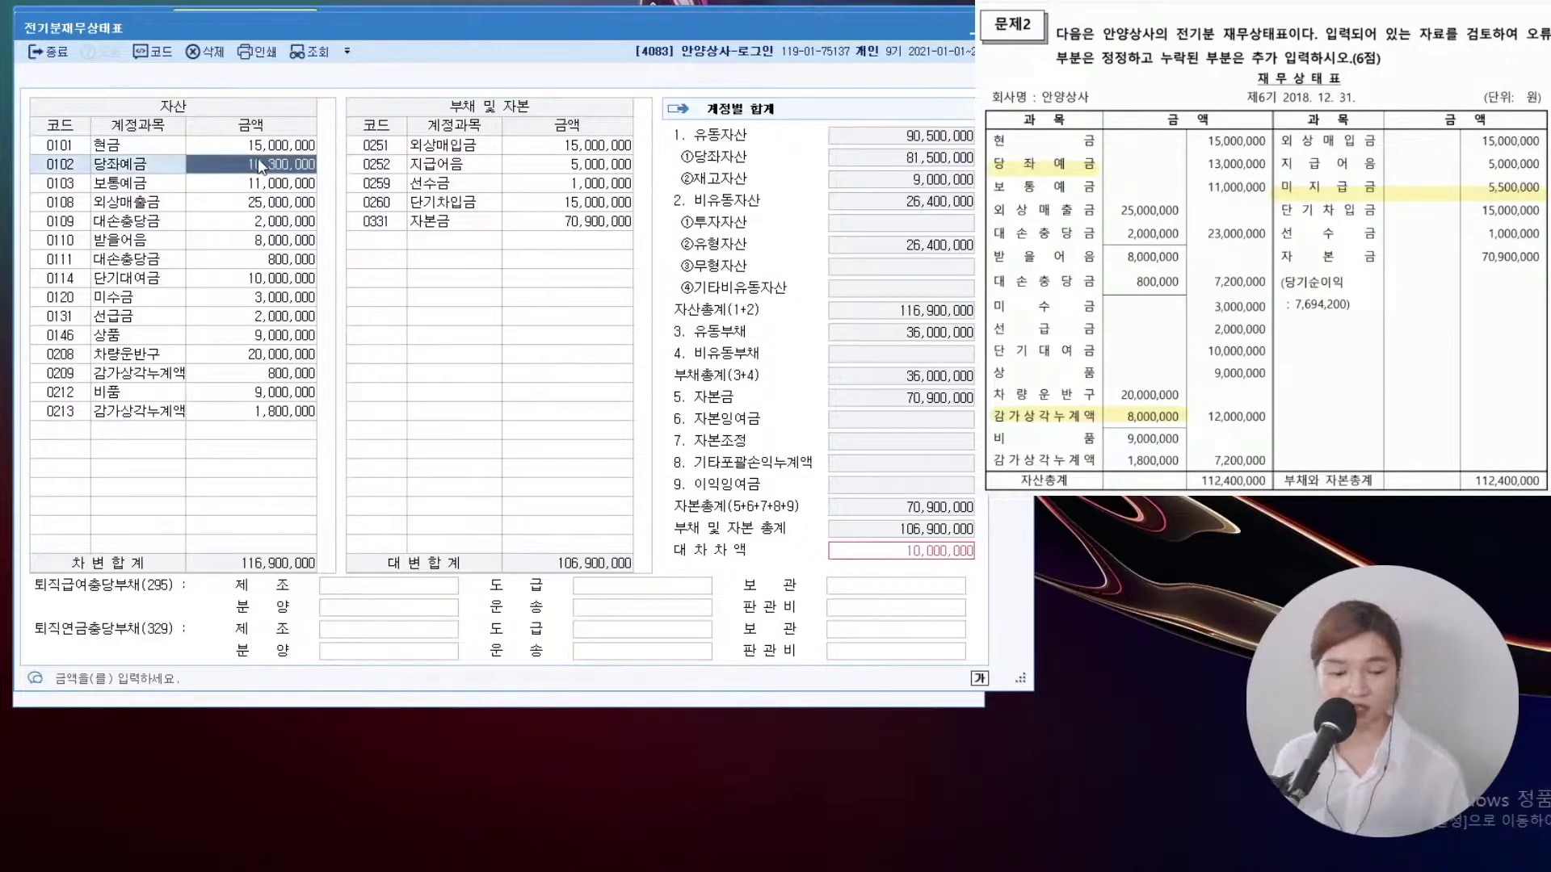
type("13000000")
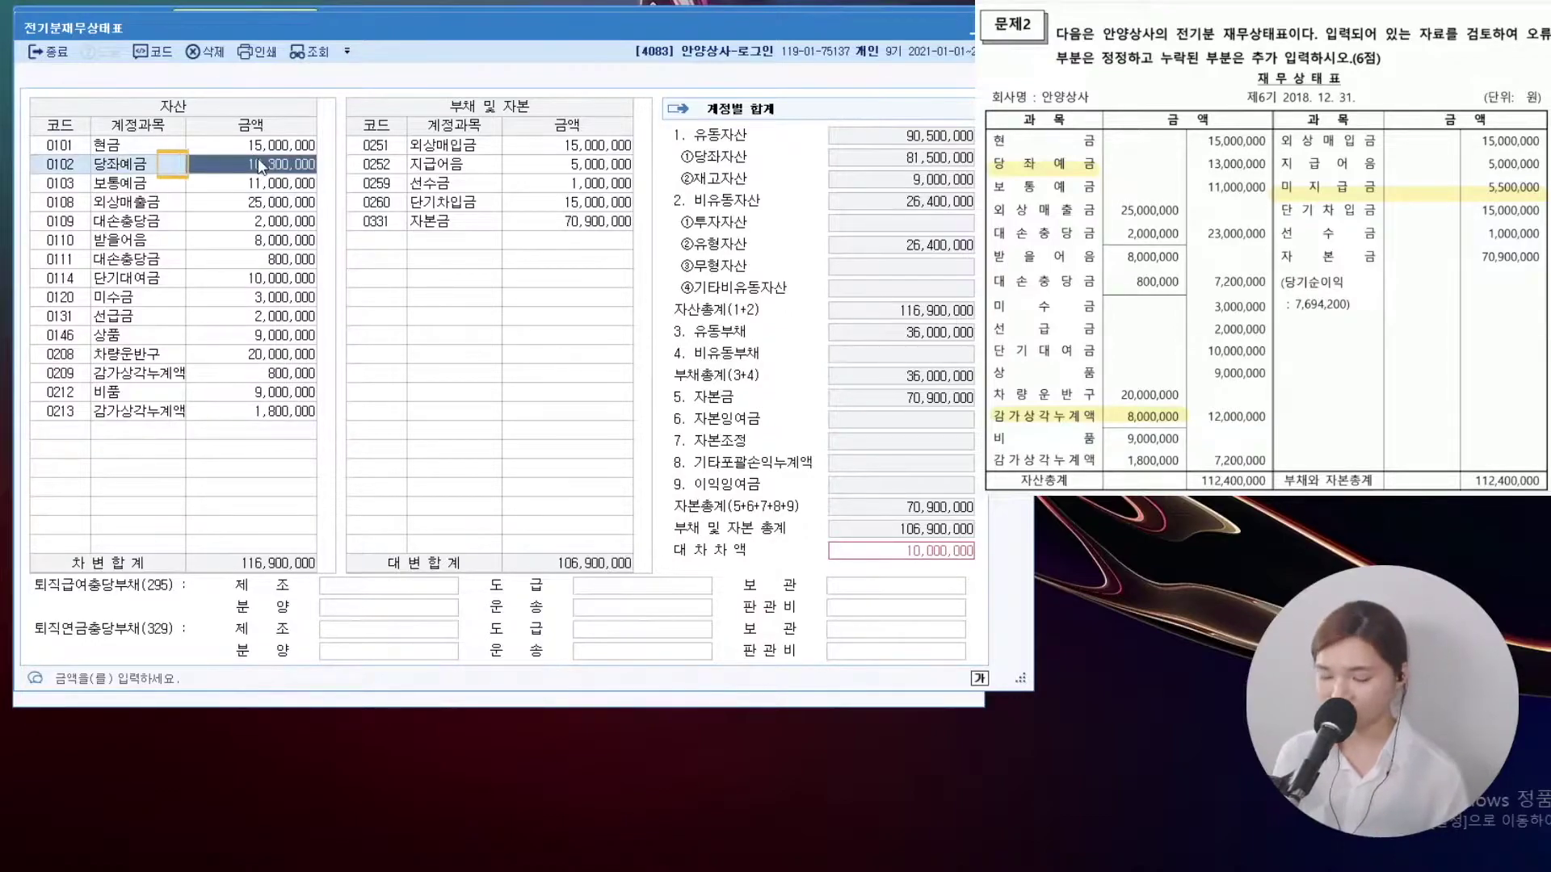
key("Return")
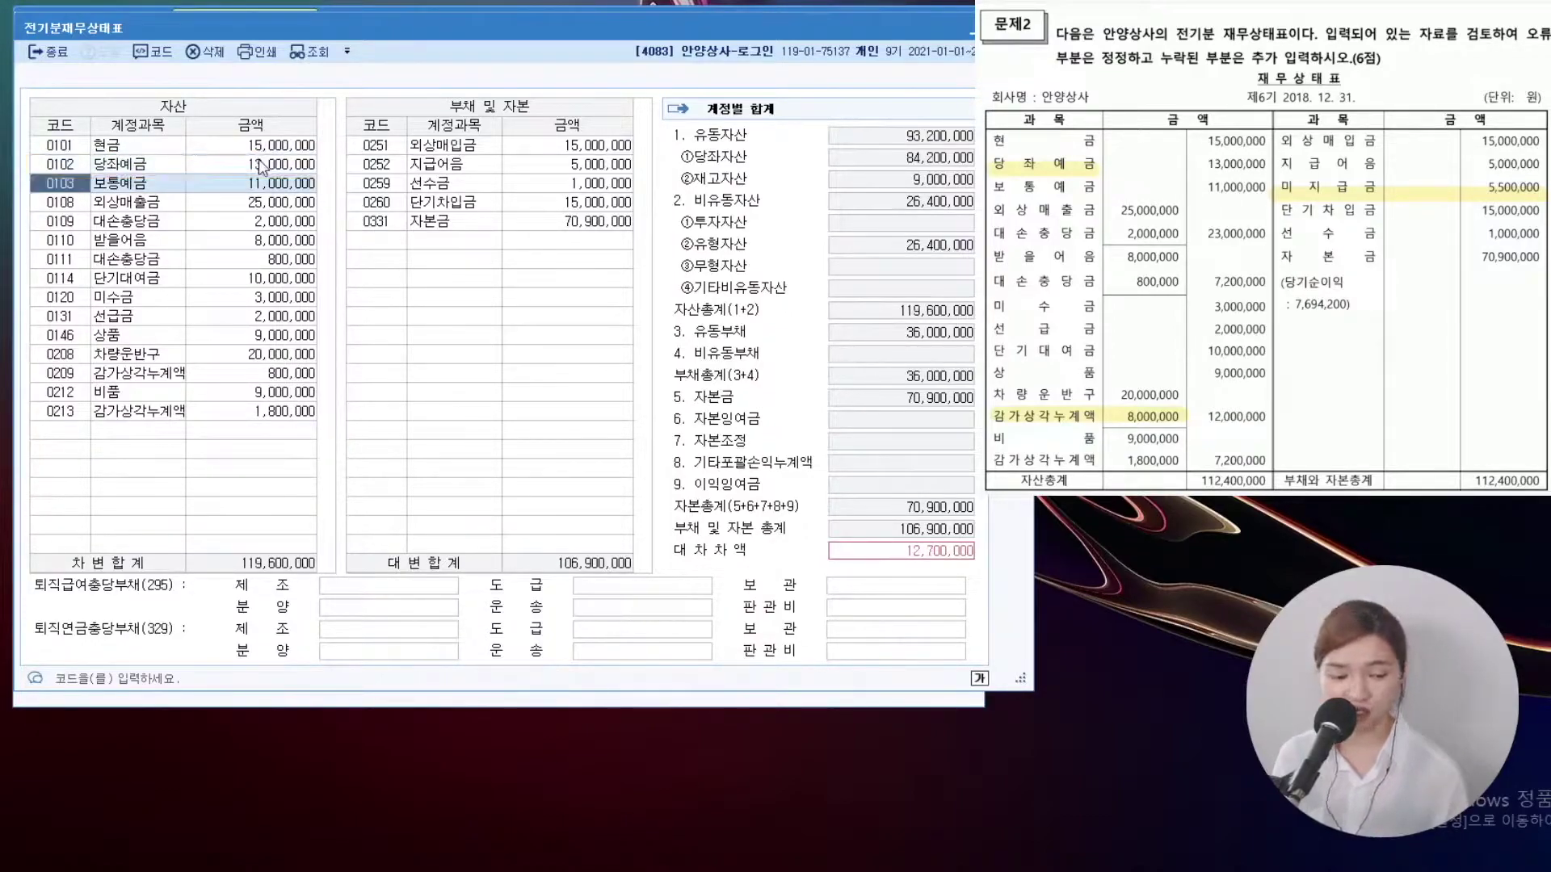
Correct 0209 감가상각누계액 from 800,000 to 8,000,000
left_click(272, 378)
left_click(277, 380)
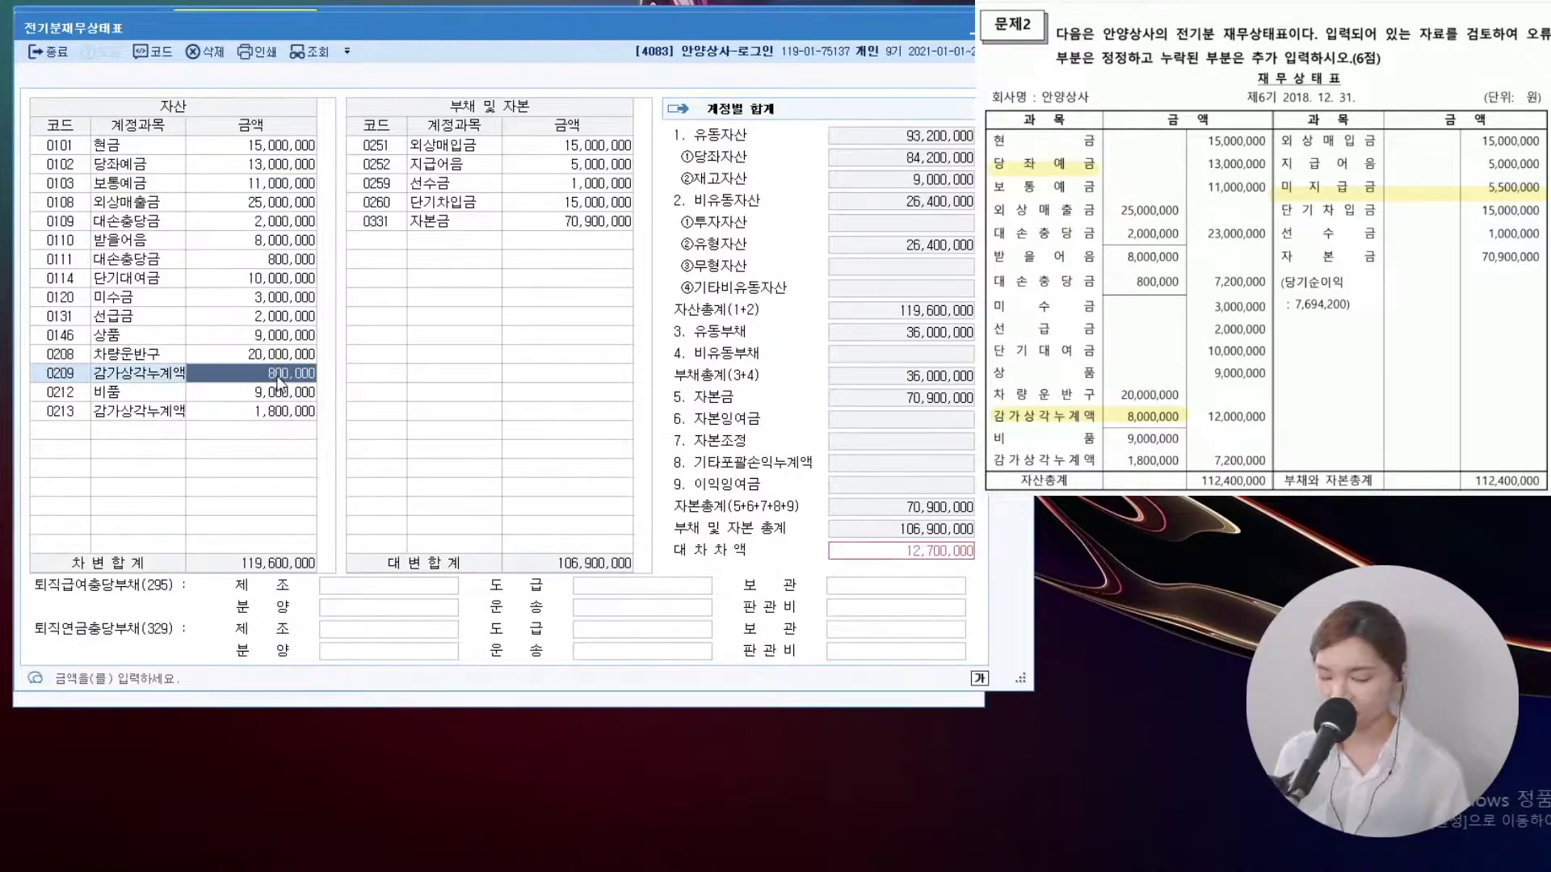
type("8,000,000")
key("Return")
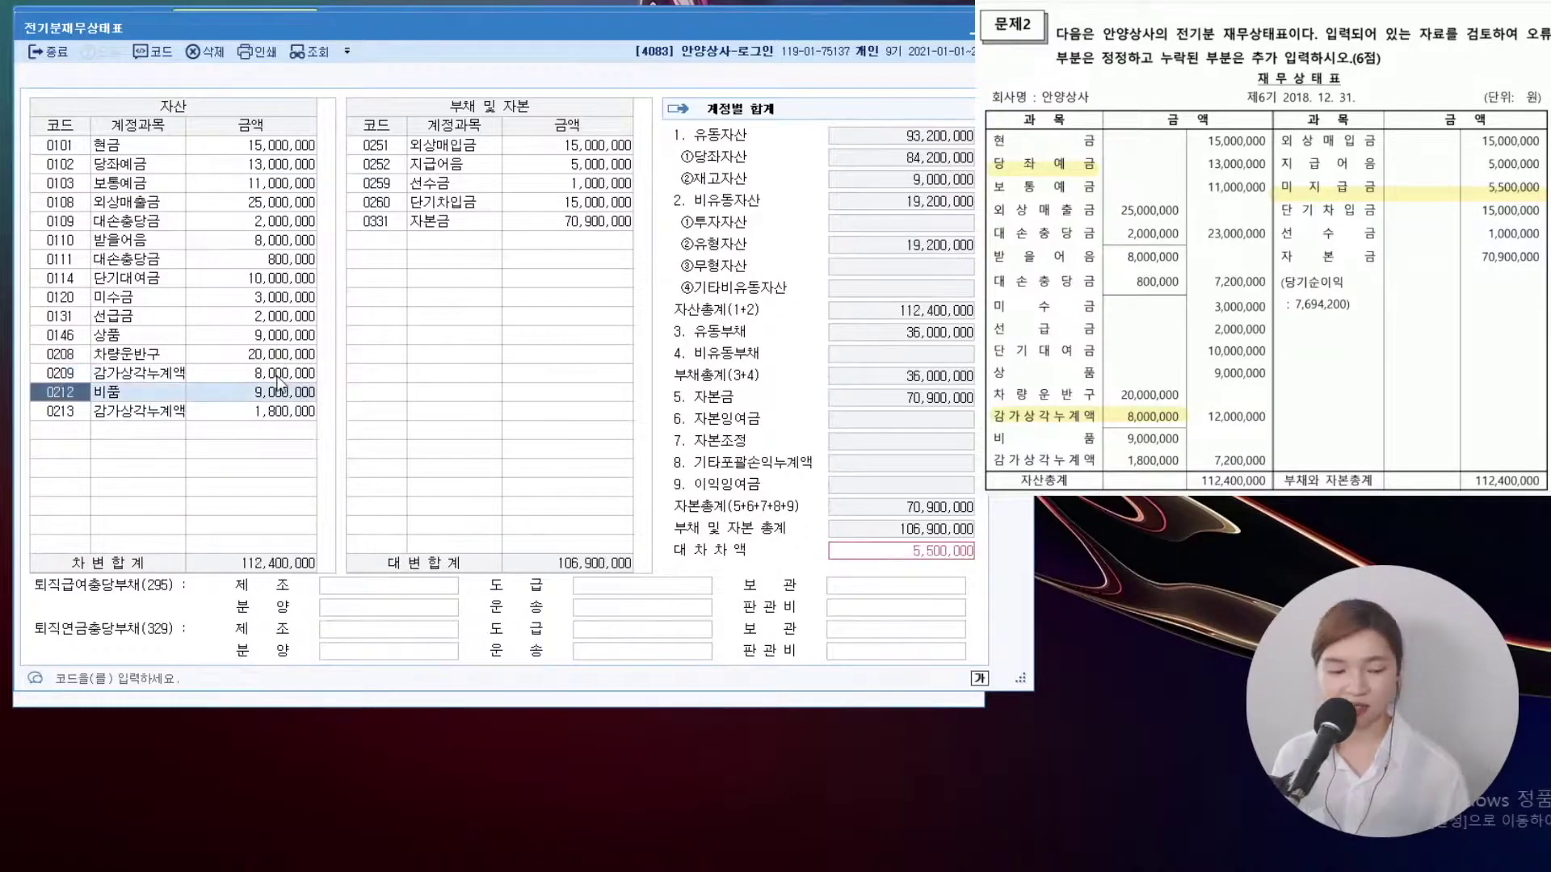
Add 0253 미지급금 5,500,000 to liabilities, balancing both sides
left_click(386, 243)
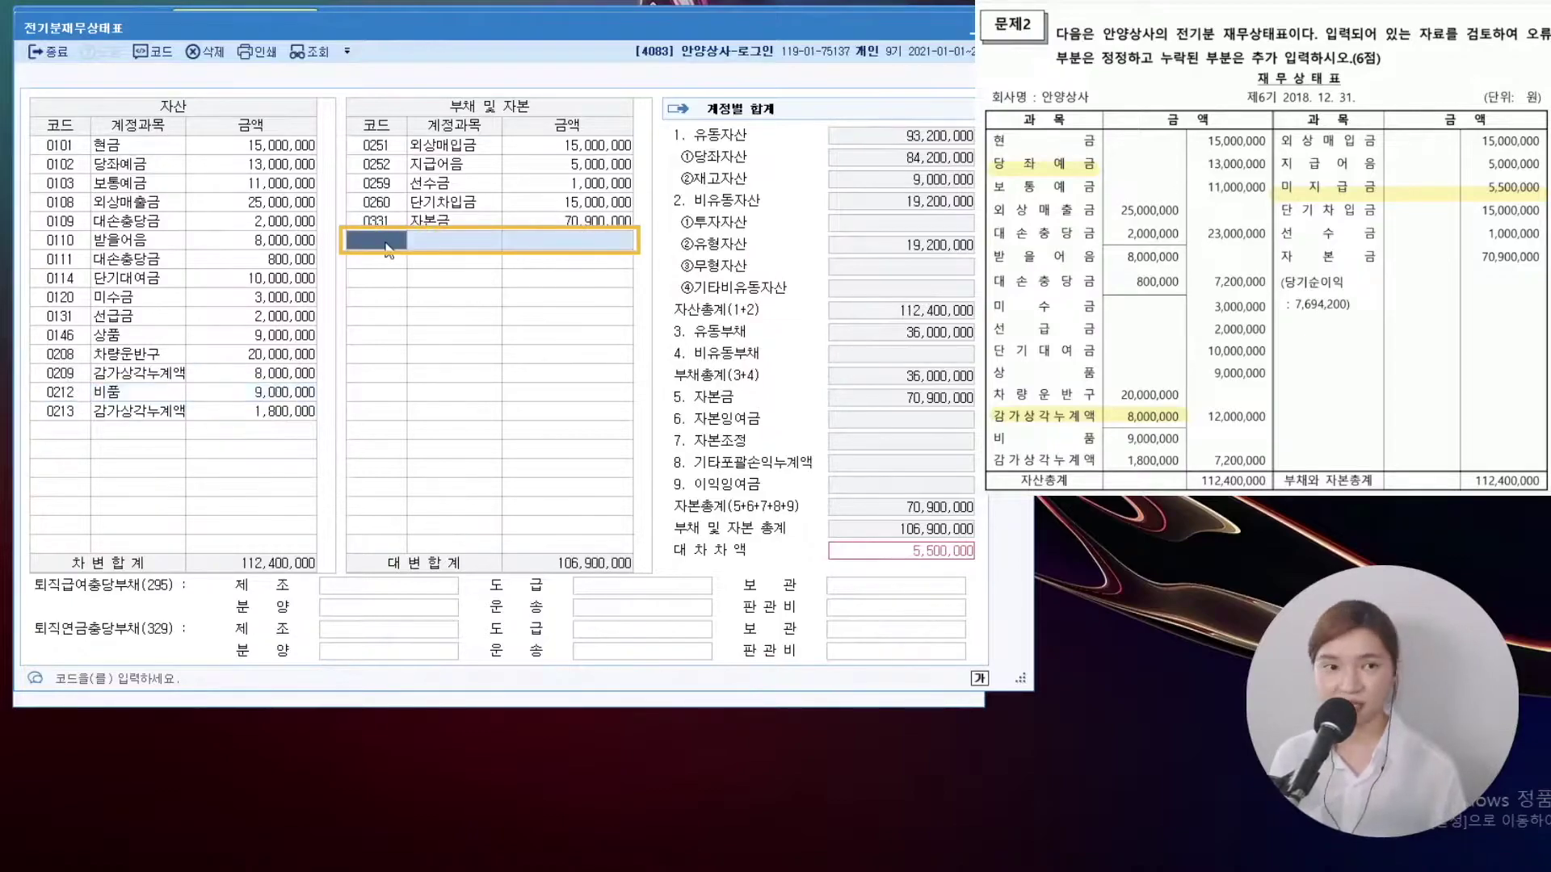
type("미지급")
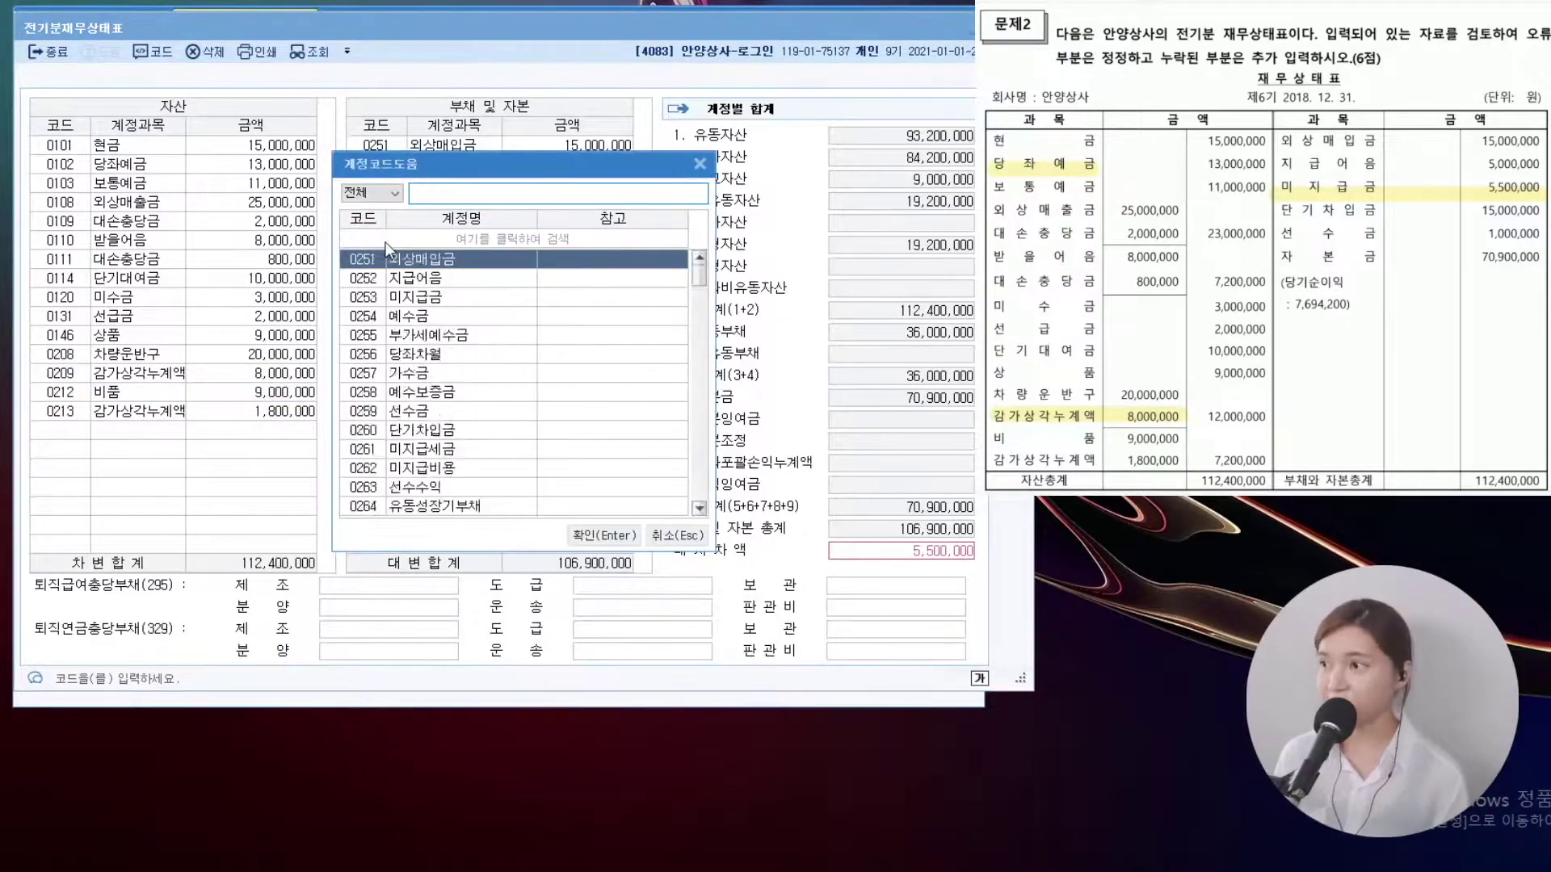
key("Return")
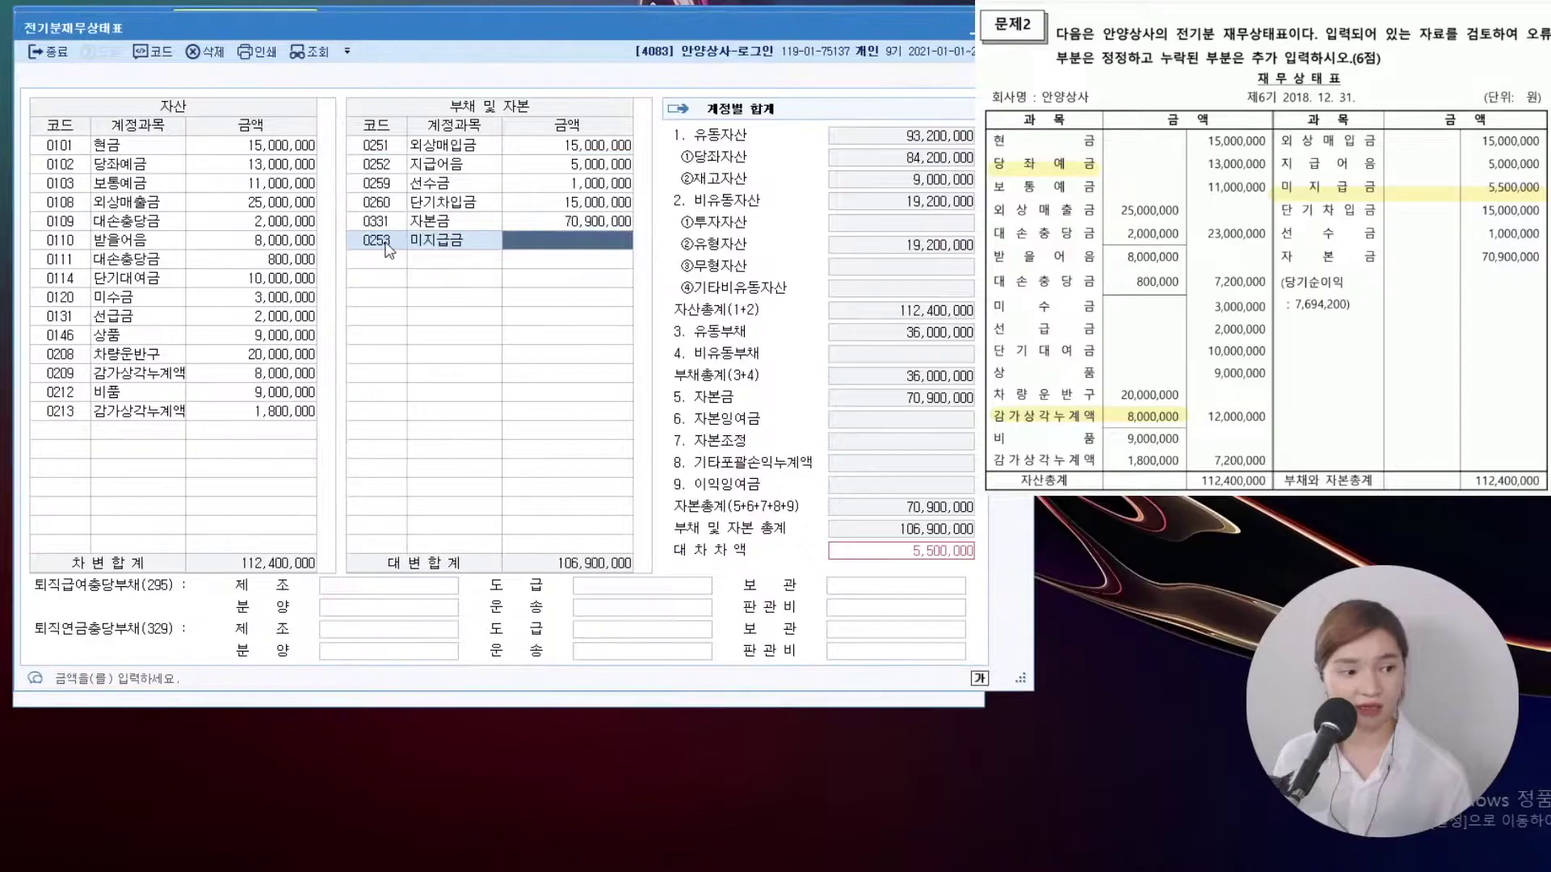
type("5500000")
key("Return")
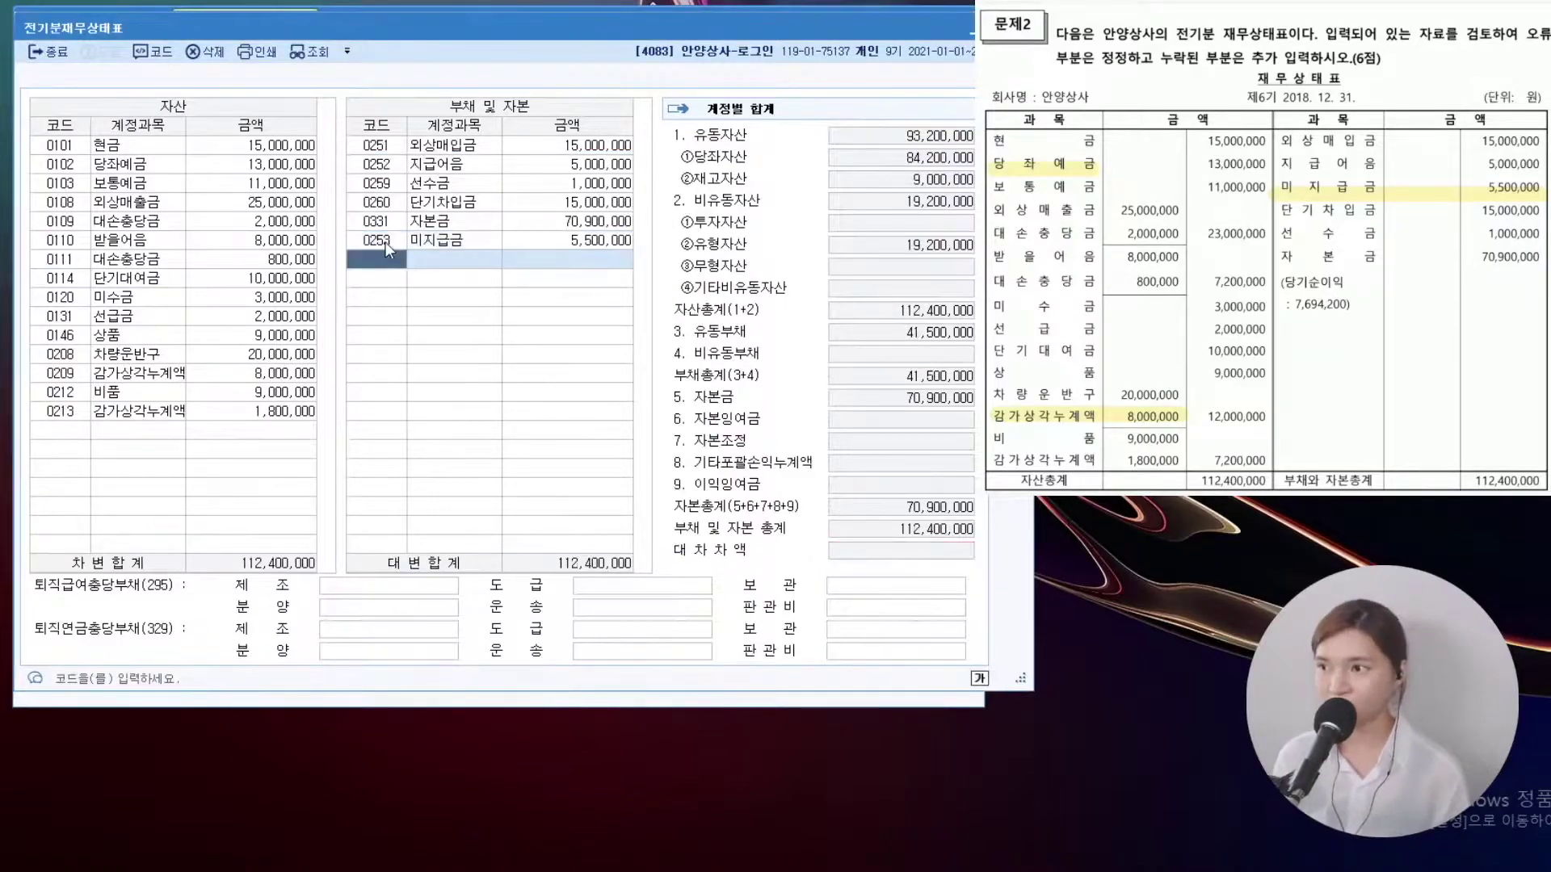
left_click_drag(674, 511, 1011, 594)
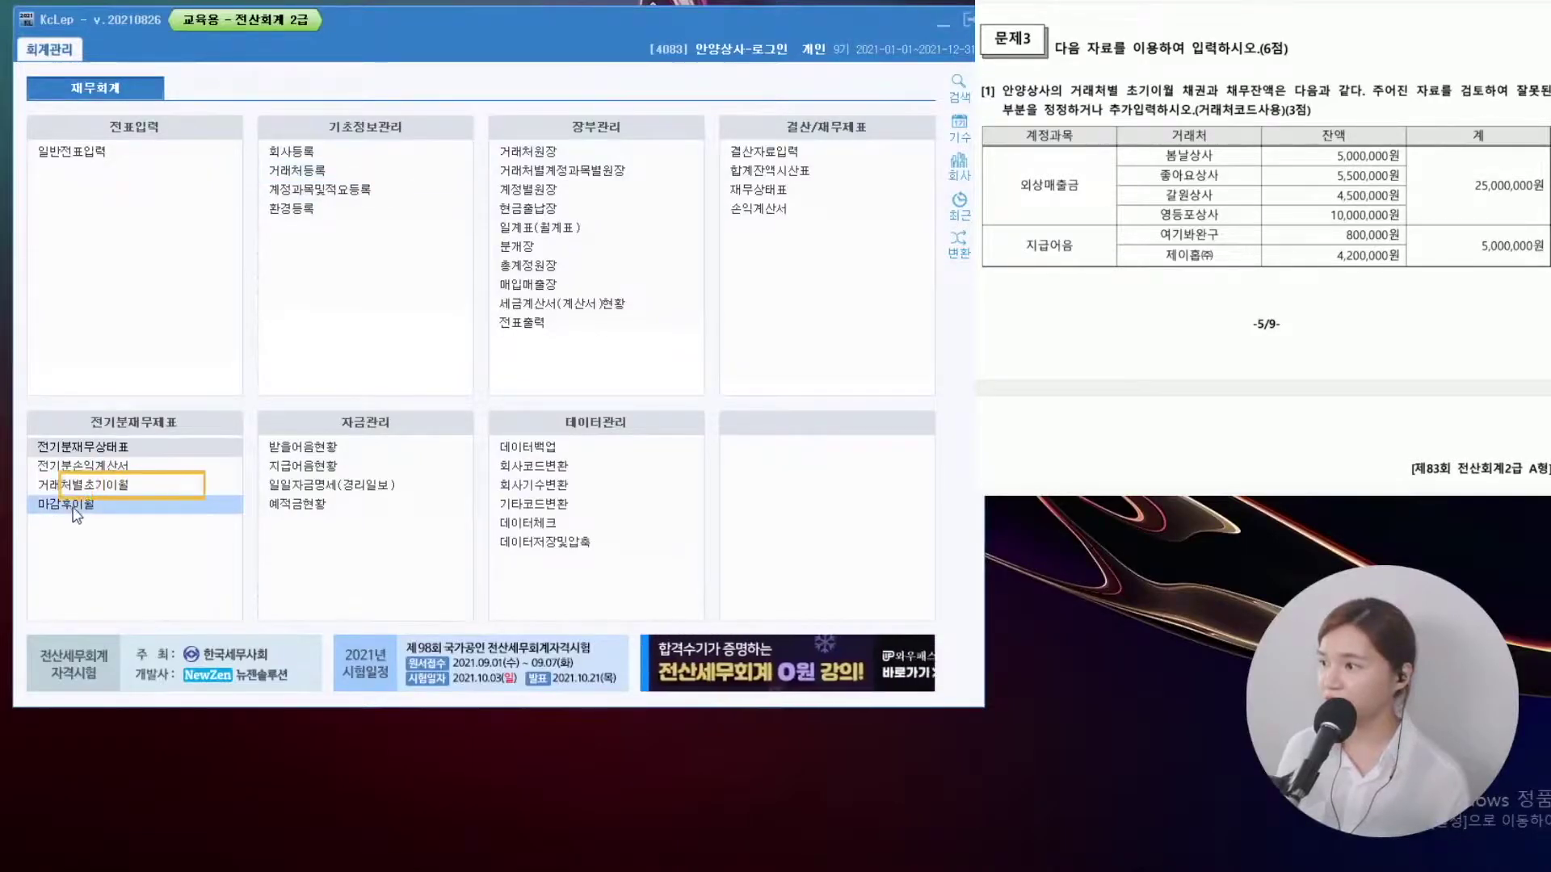
Open 거래처별초기이월 from the 전기분재무제표 menu
left_click(85, 487)
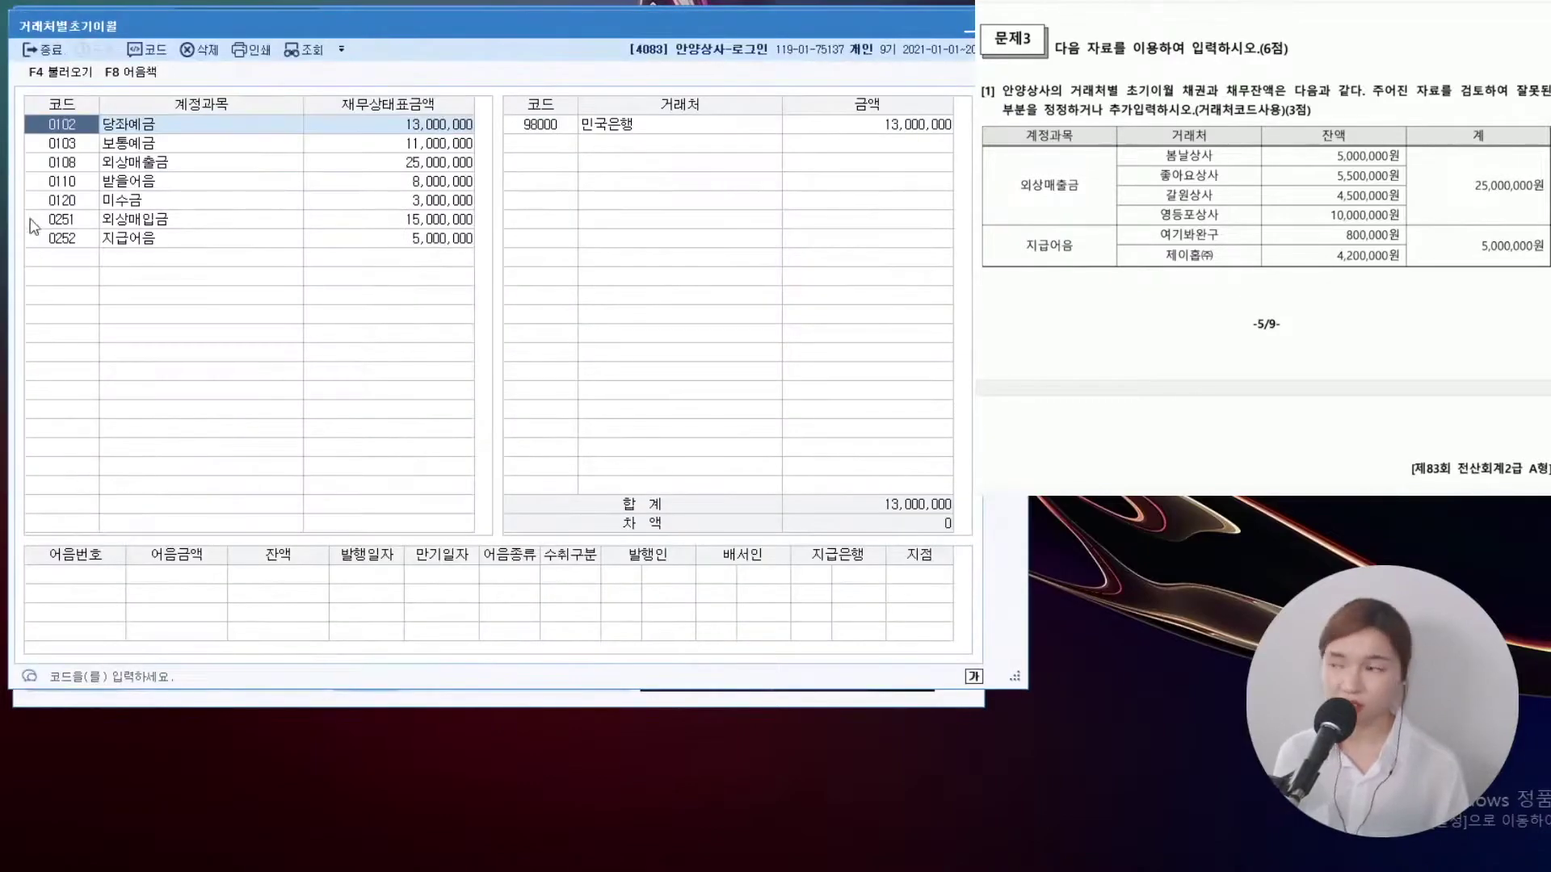
Set 봄날상사's 외상매출금 opening balance to 5,000,000, keeping 갈원상사 at 4,500,000
left_click(148, 162)
left_click(644, 126)
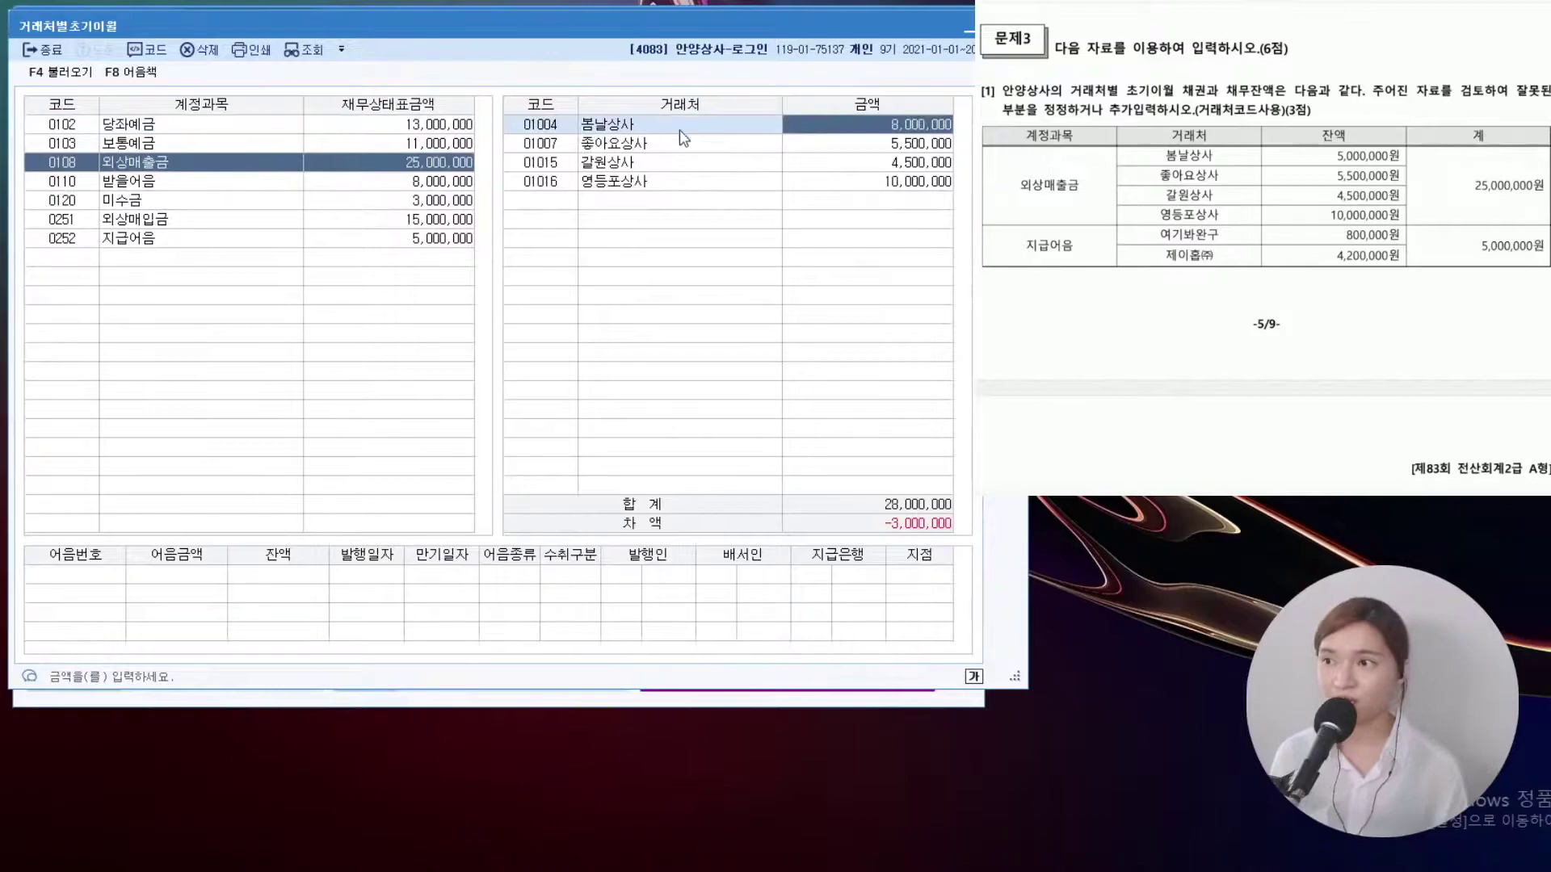
type("5000000")
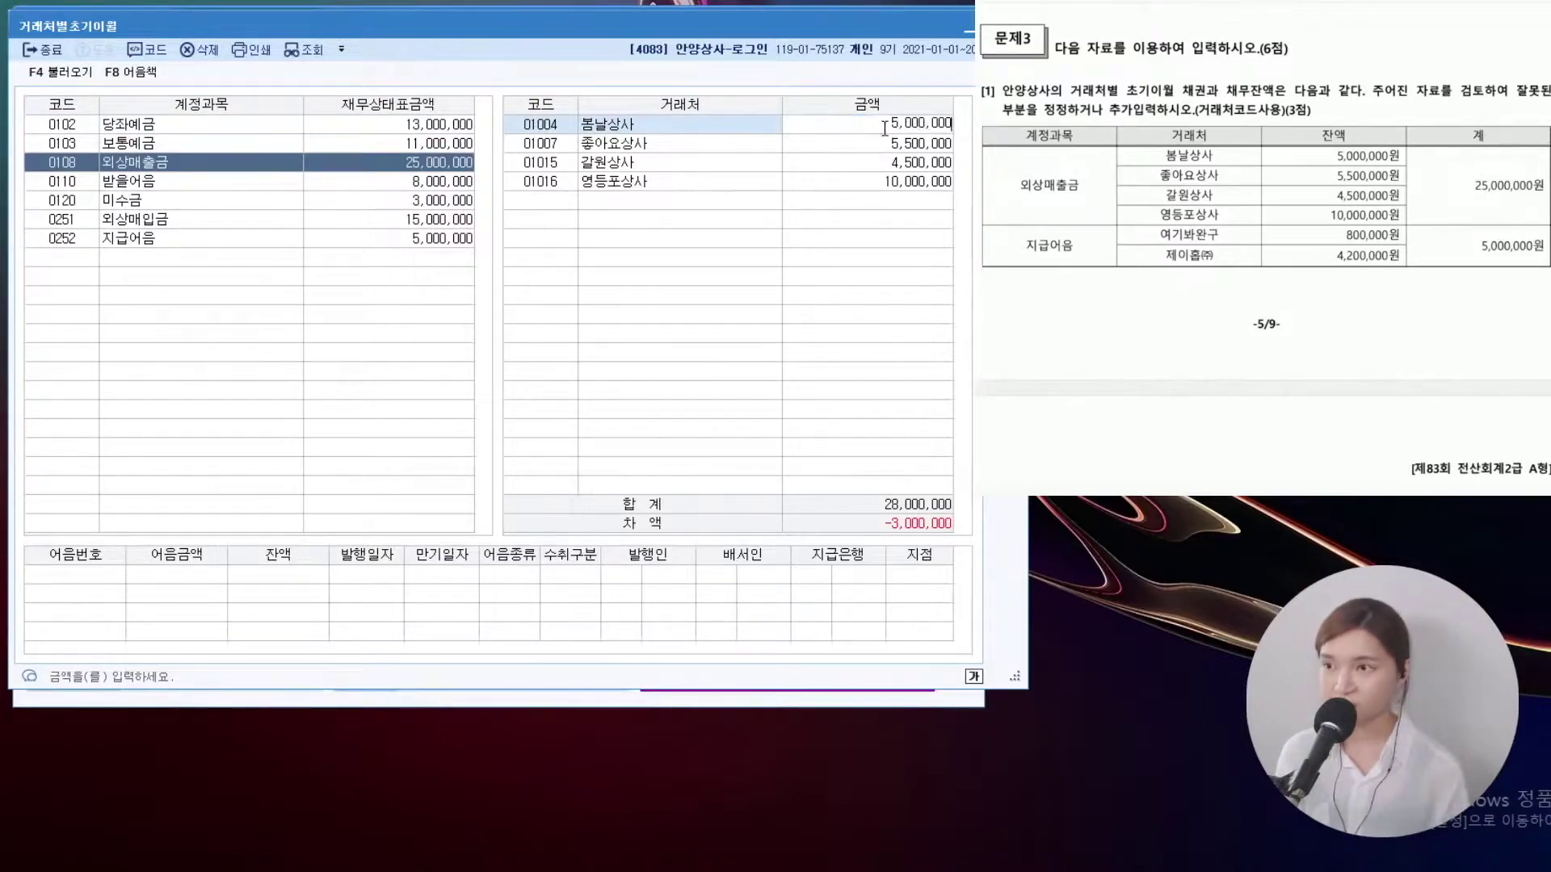
key("Return")
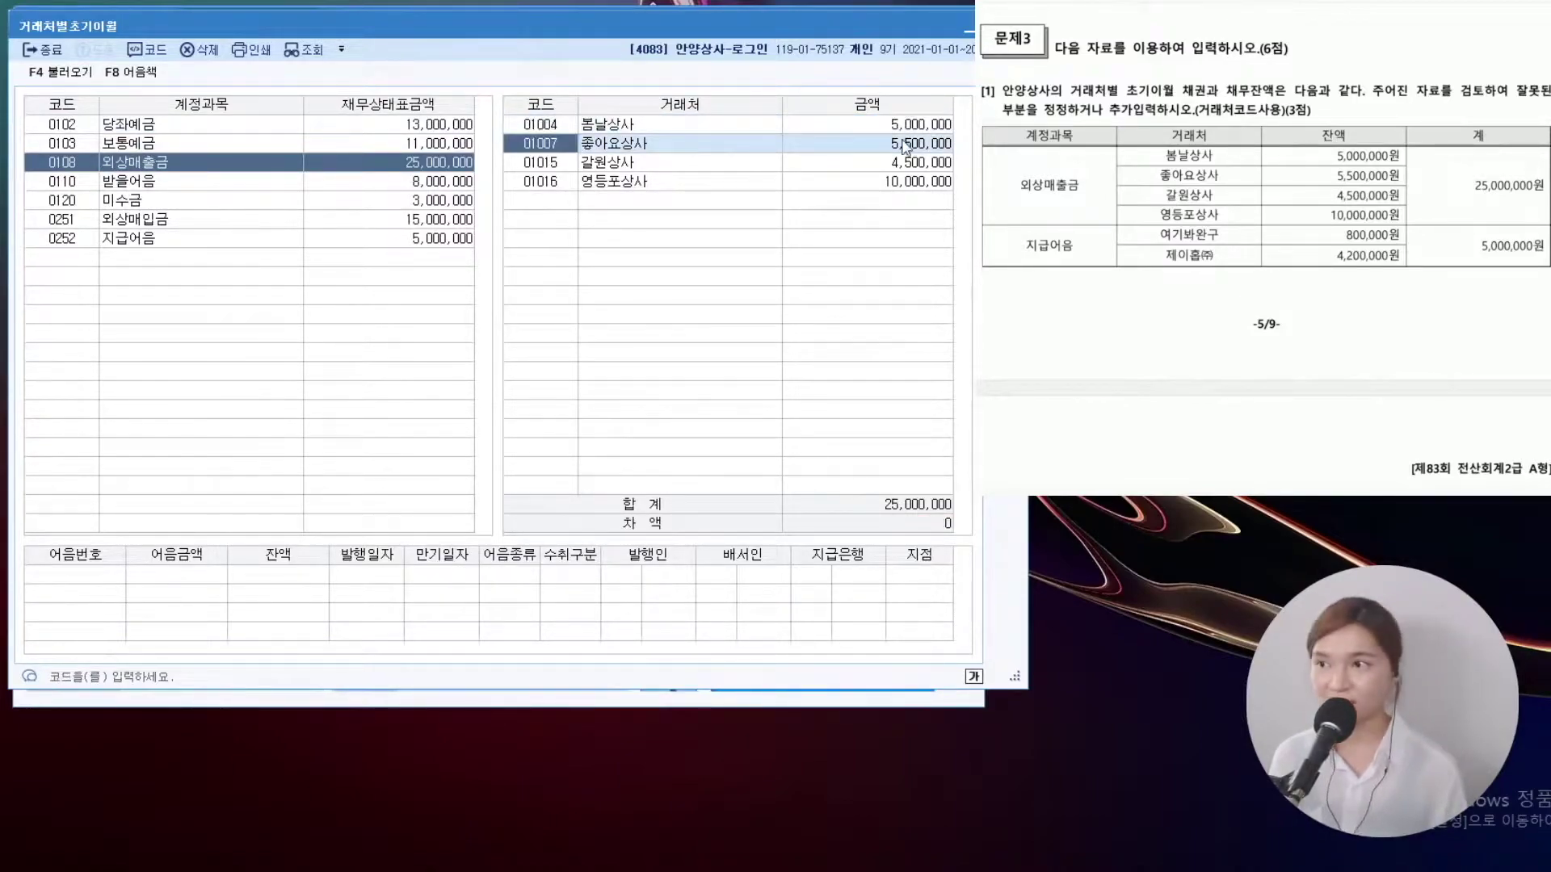
left_click(730, 168)
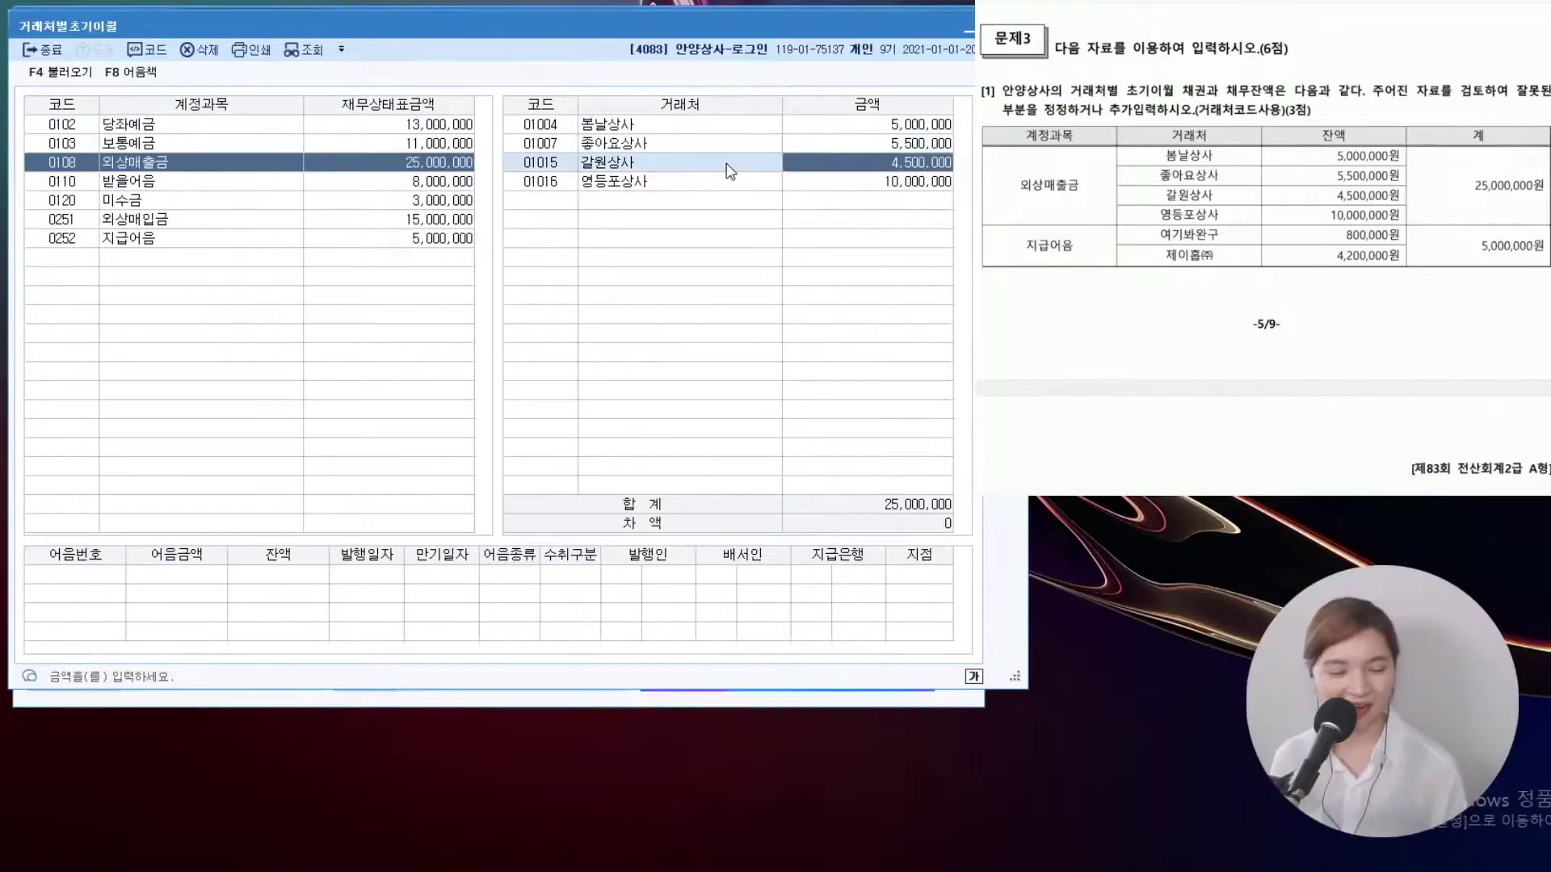
key("Return")
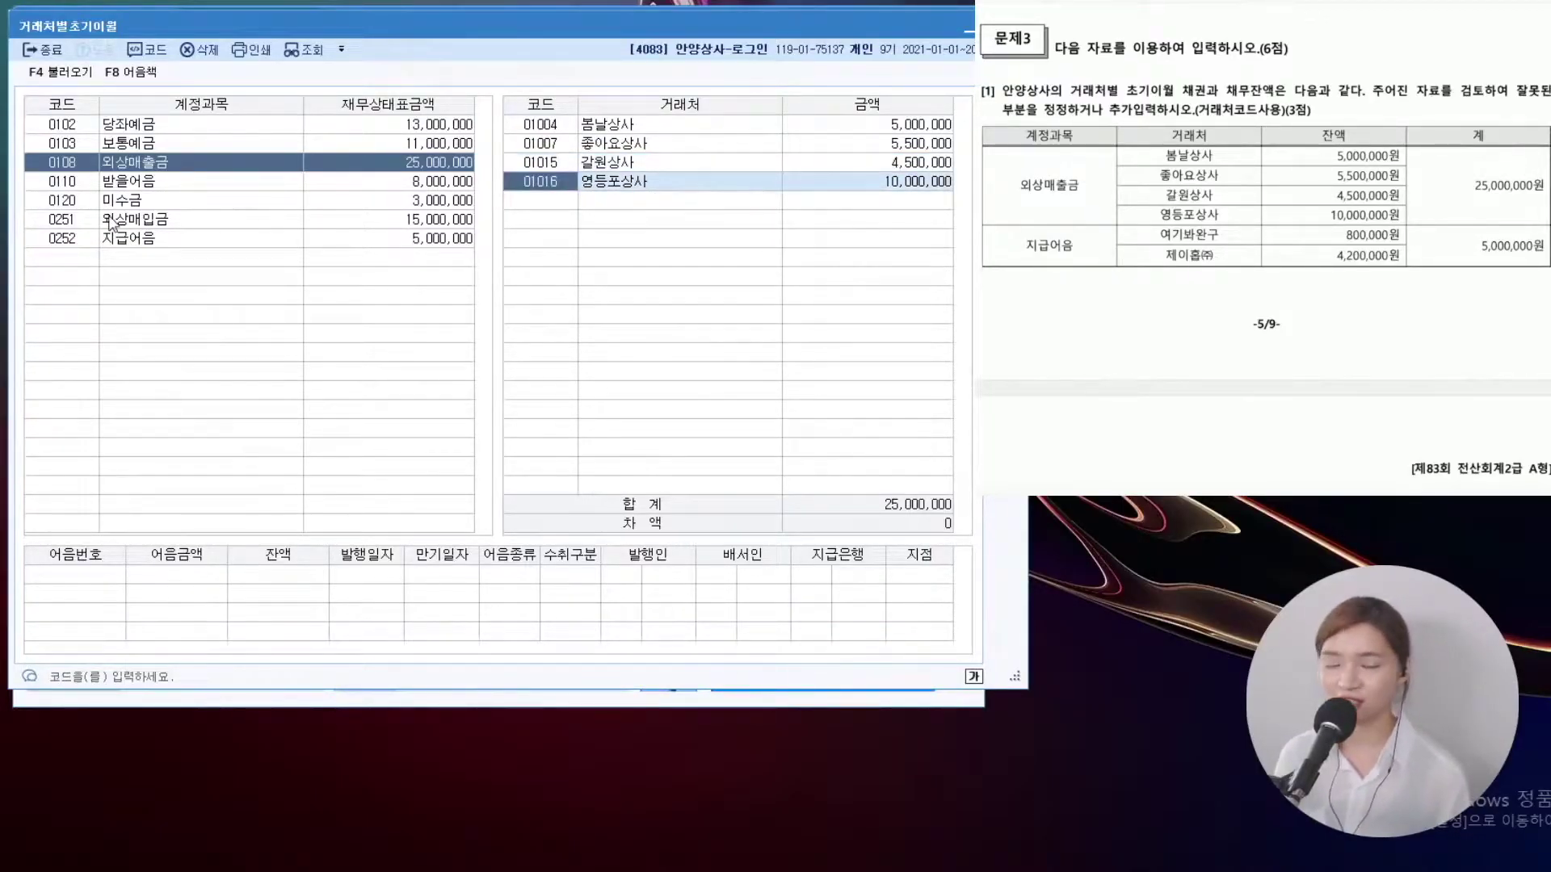
Add partner 제이홈(주) with 4,200,000 under 지급어음, below 여기봐완구 800,000
left_click(148, 242)
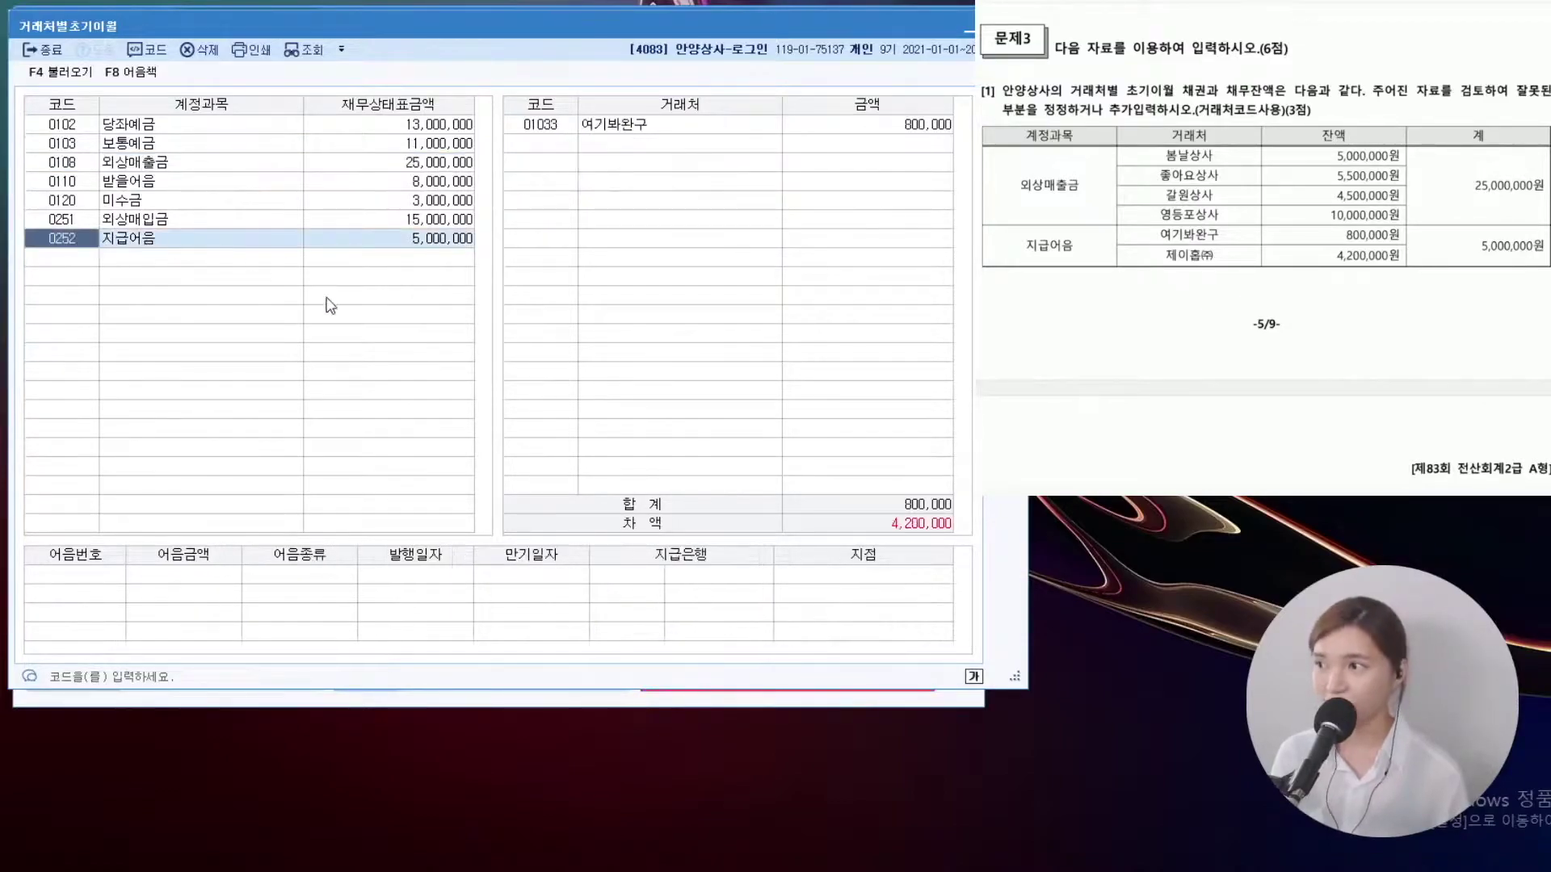
left_click(614, 131)
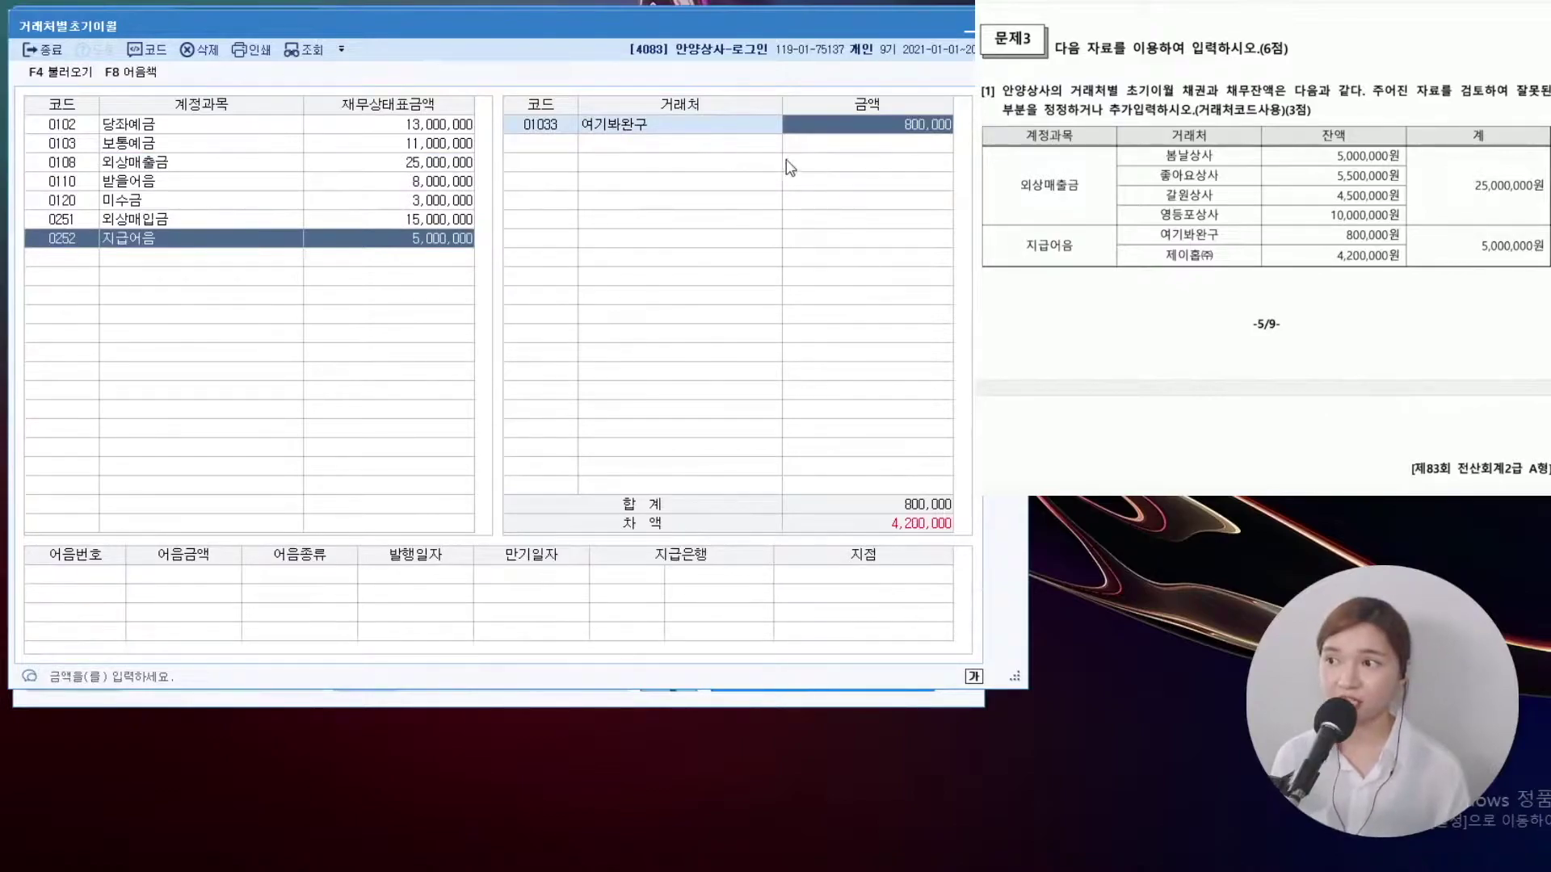
left_click(533, 152)
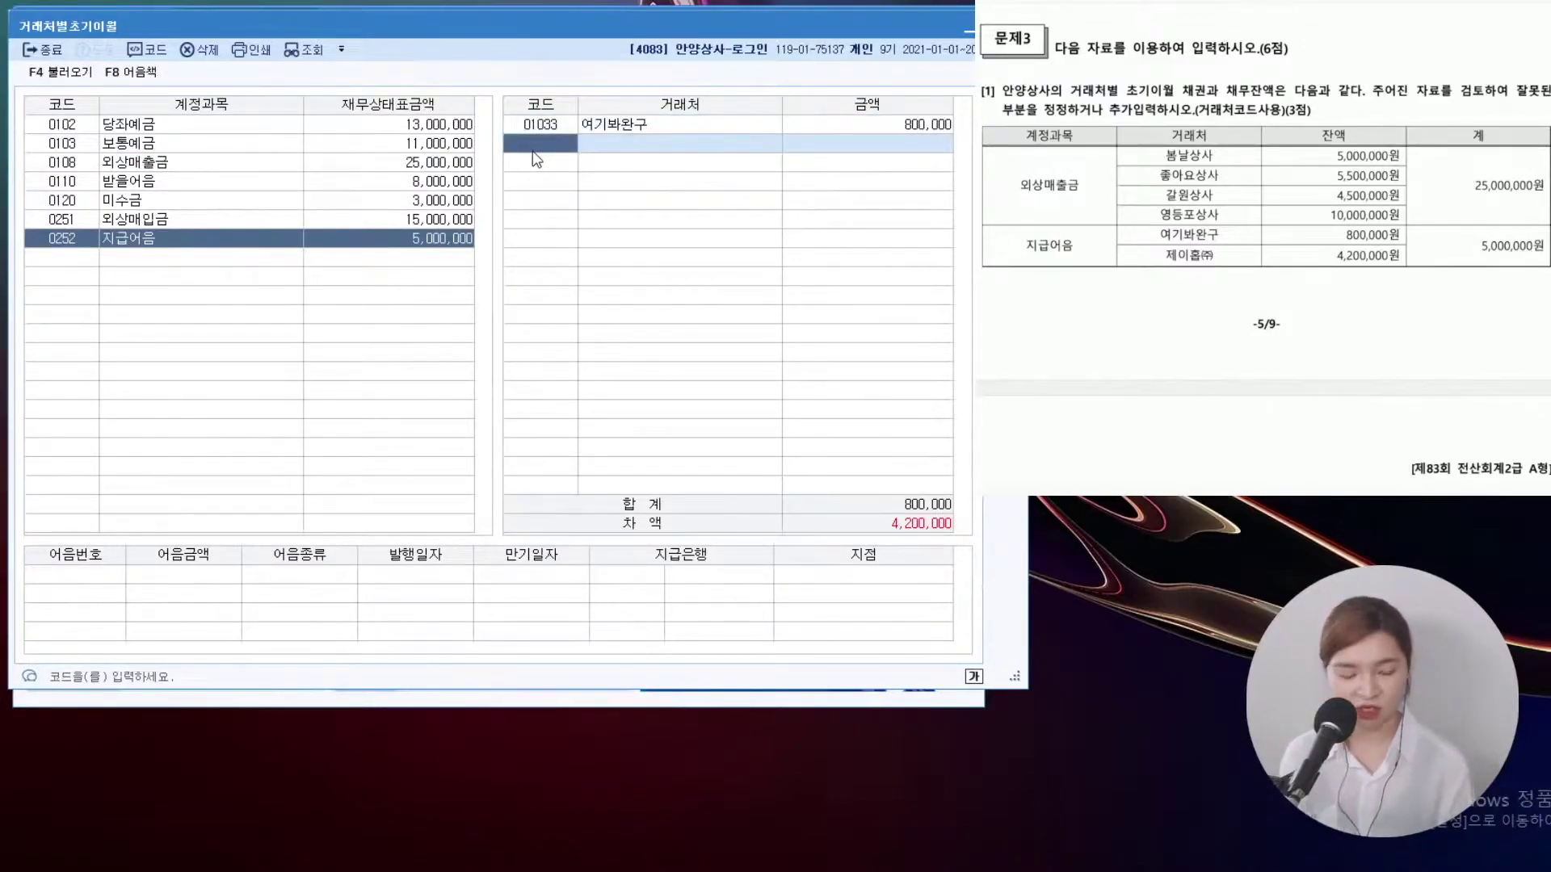
type("제이")
key("Return")
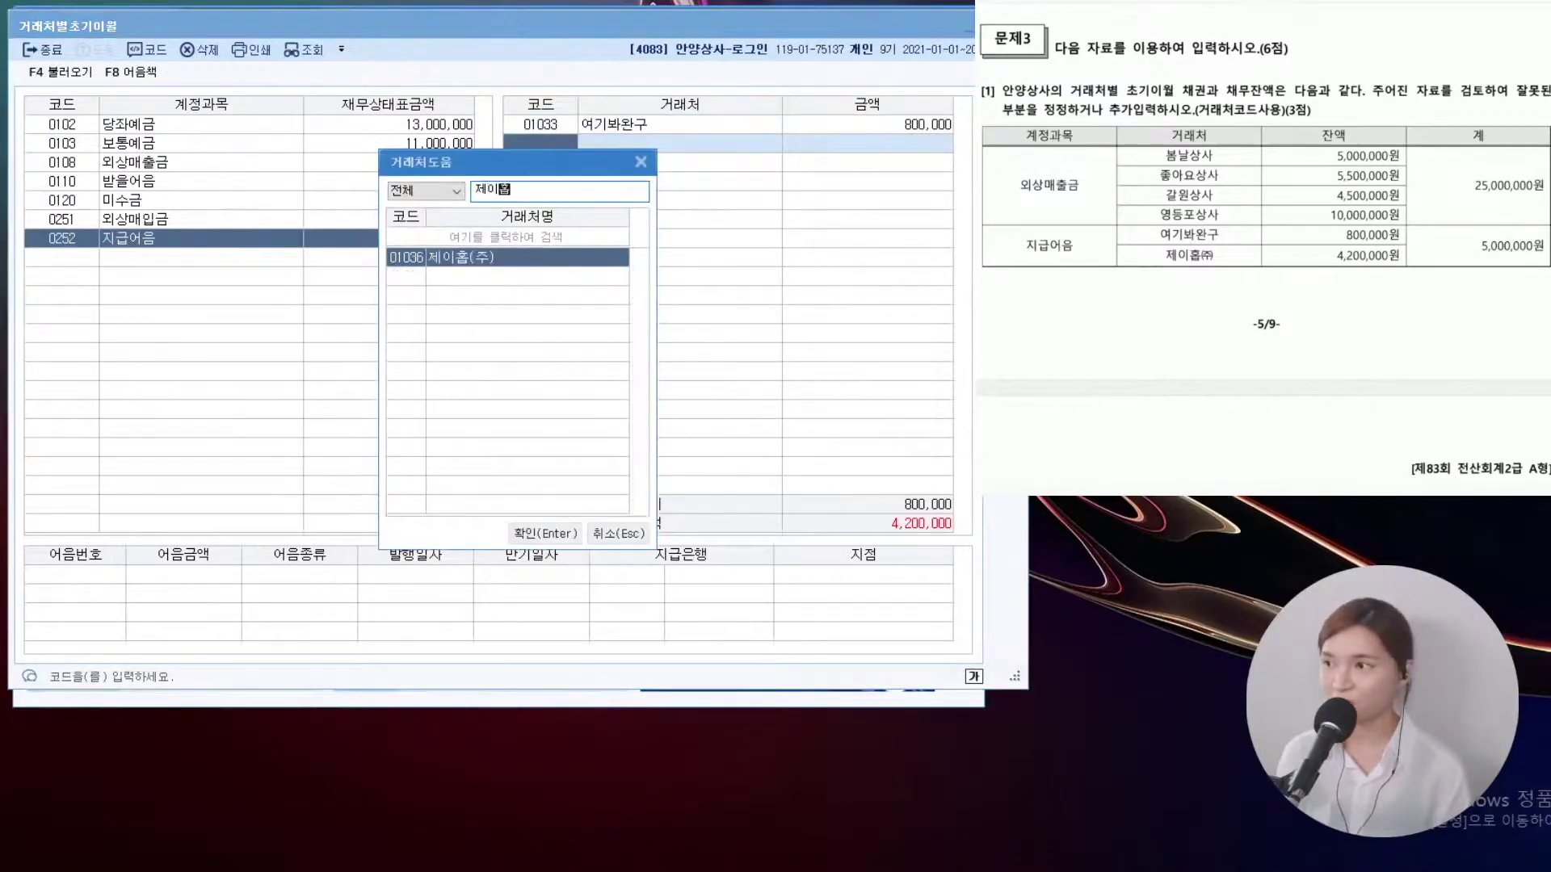
key("Return")
type("4,2")
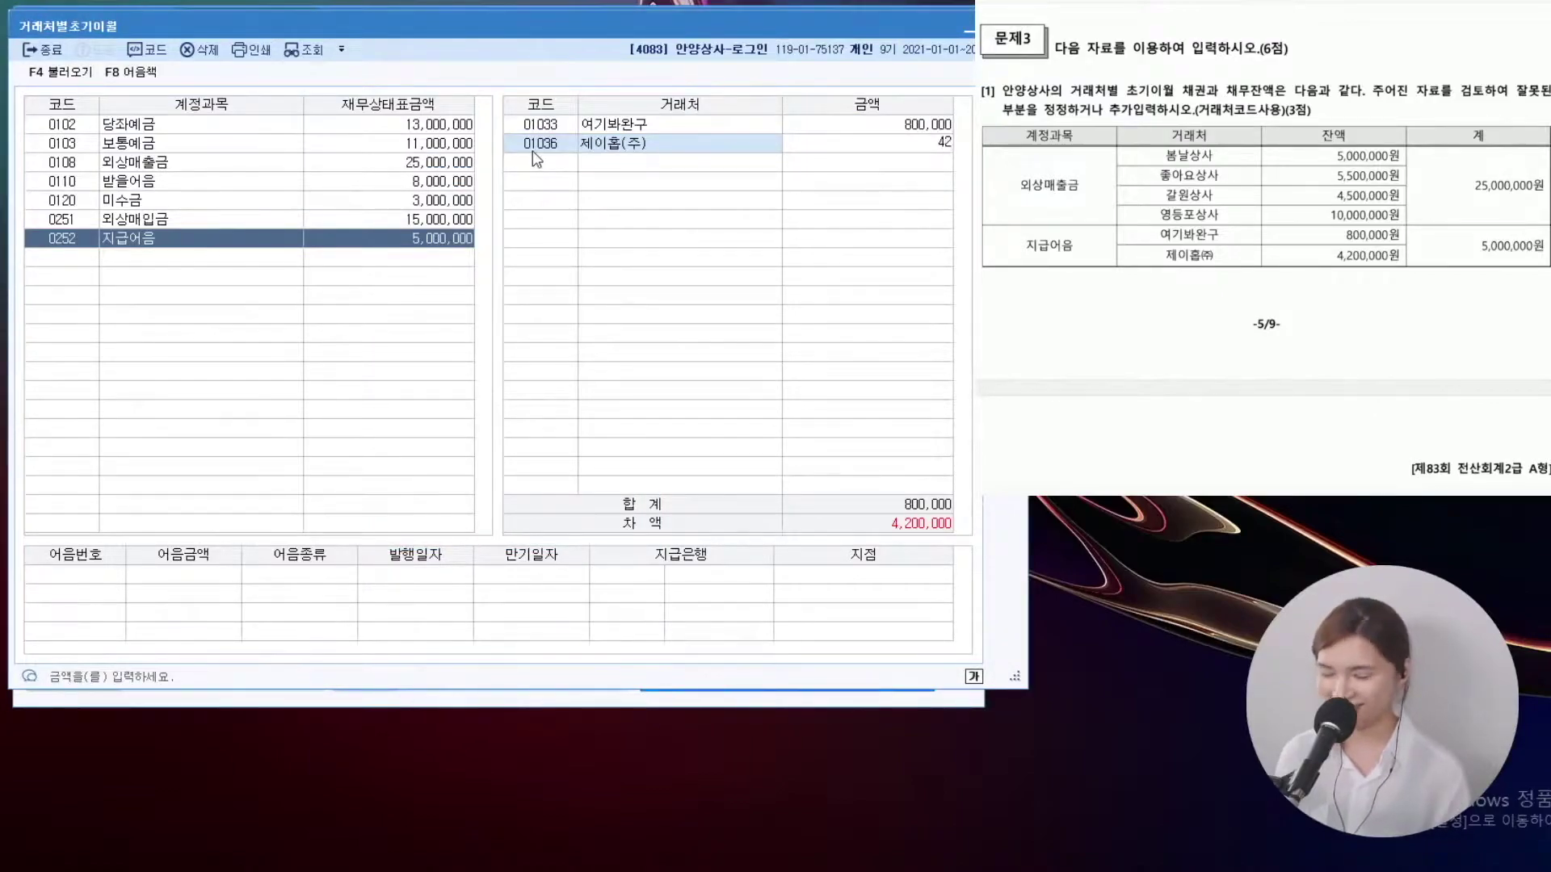
type("00,000")
key("Return")
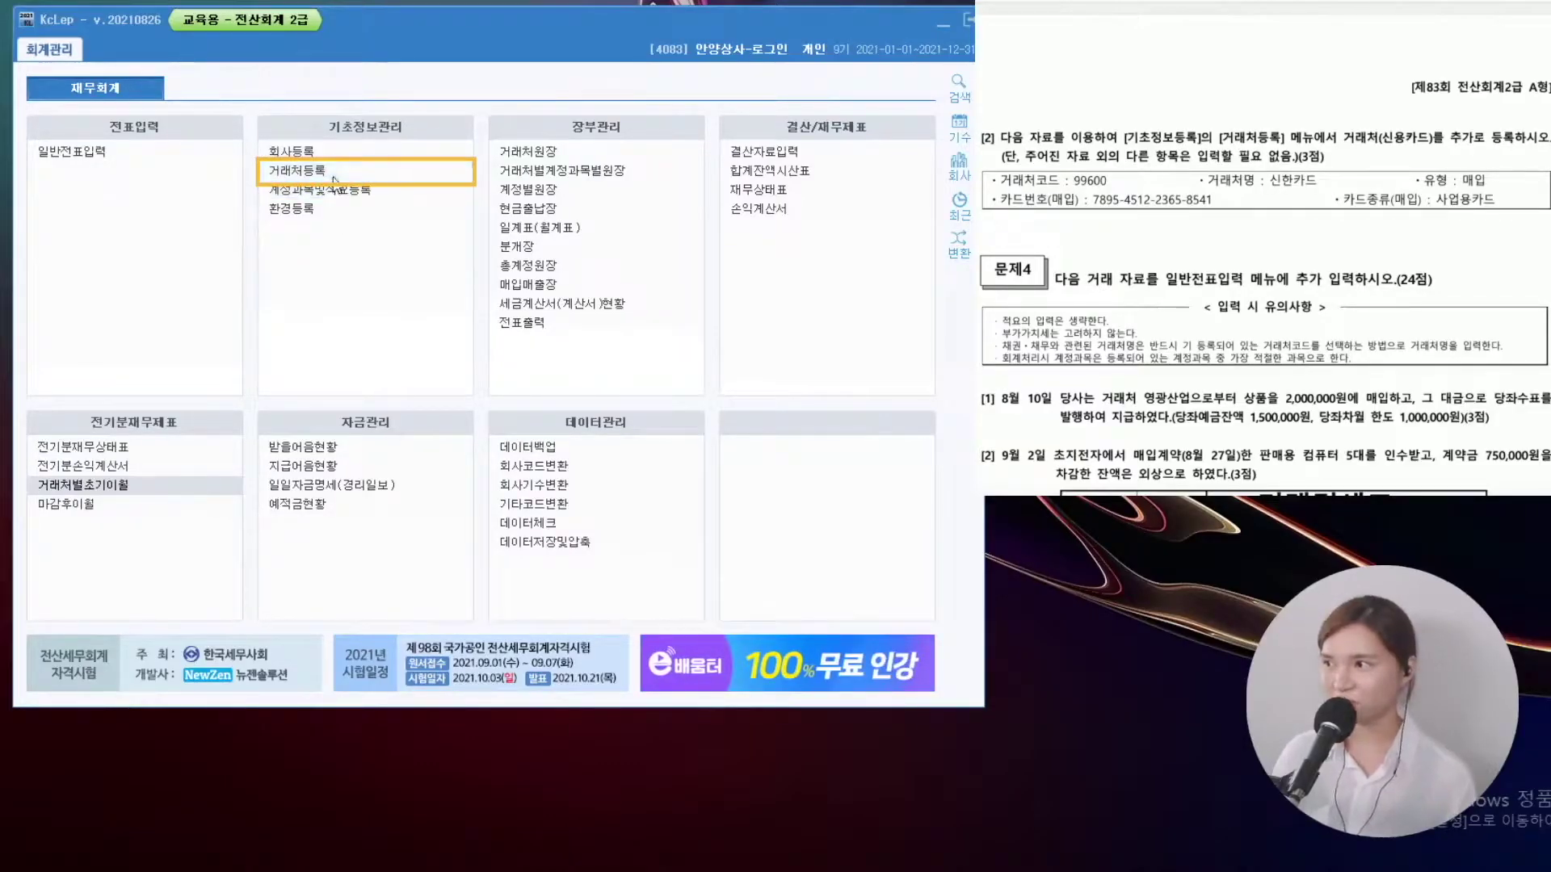
Register card partner 99600 신한카드, type 2:매입, with its card number and 카드종류 3 사업용카드
left_click(333, 176)
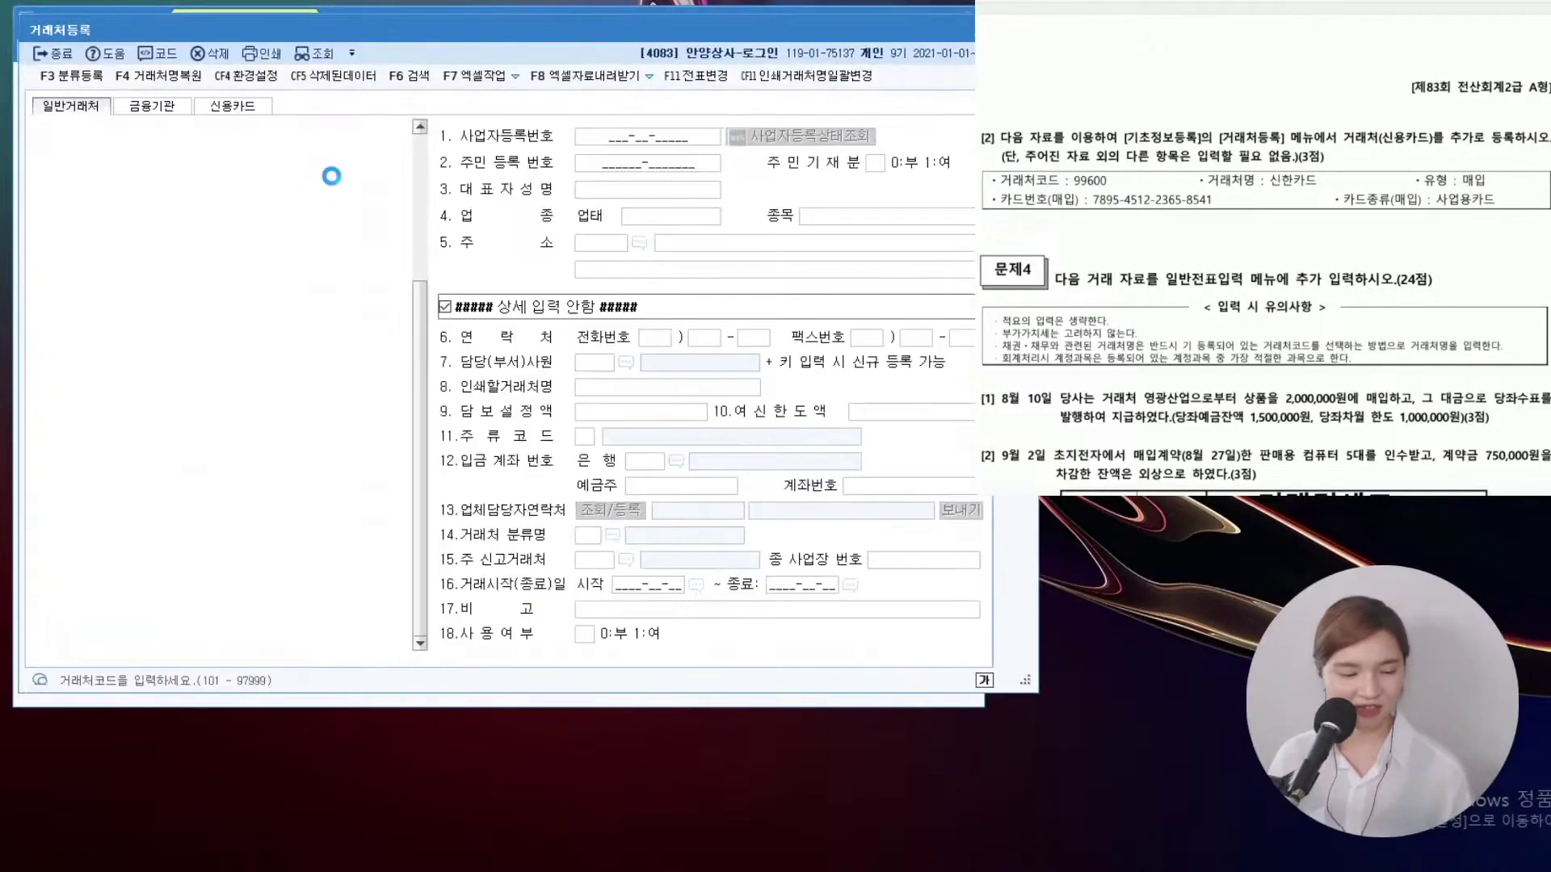
left_click(216, 108)
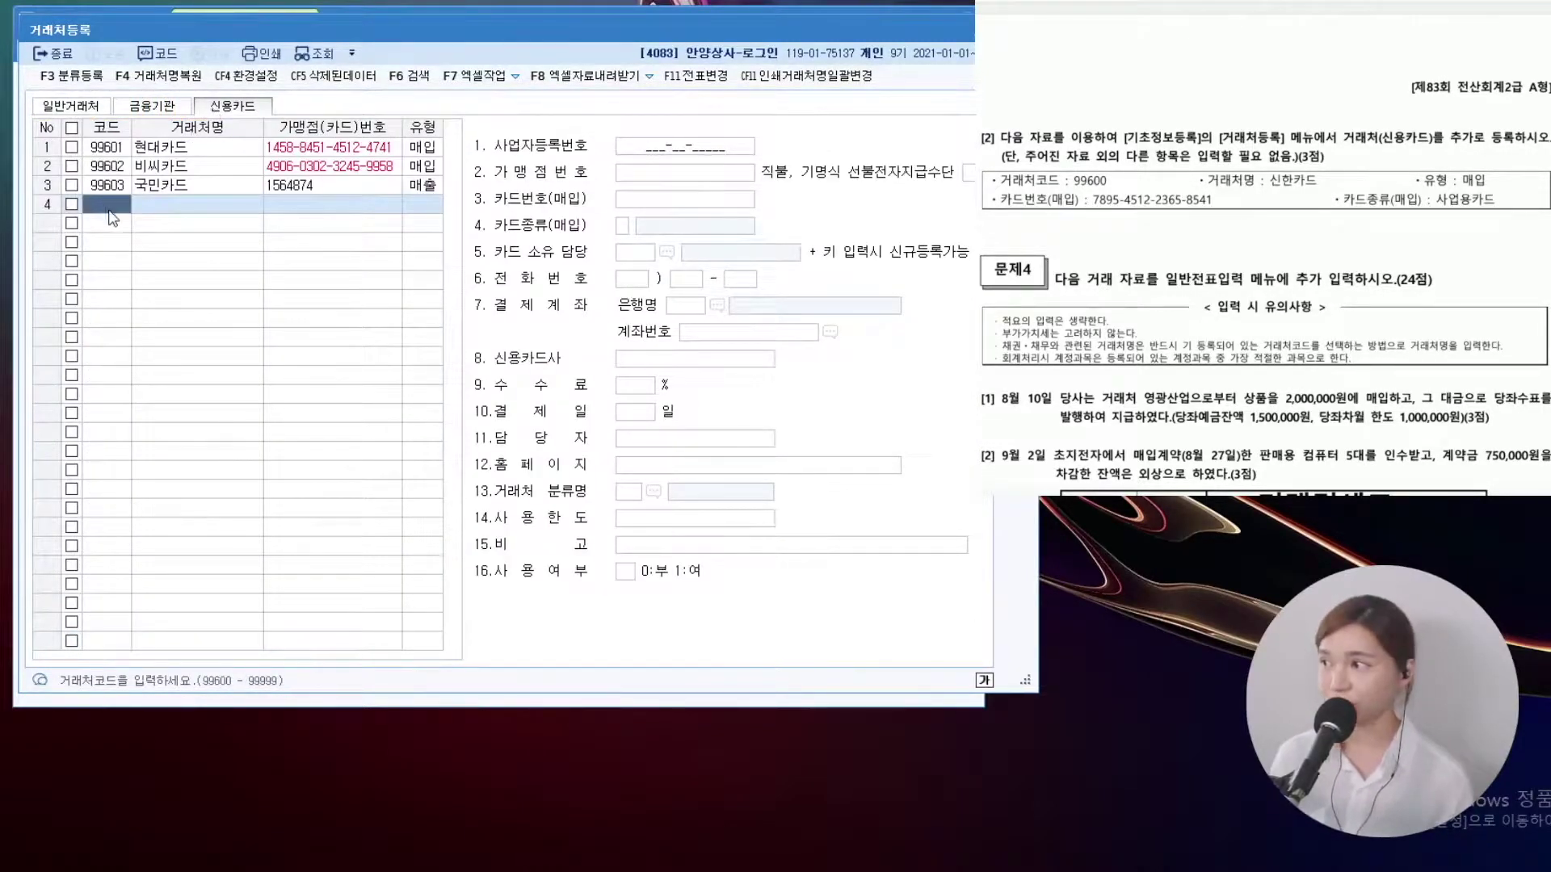
type("99600")
key("Return")
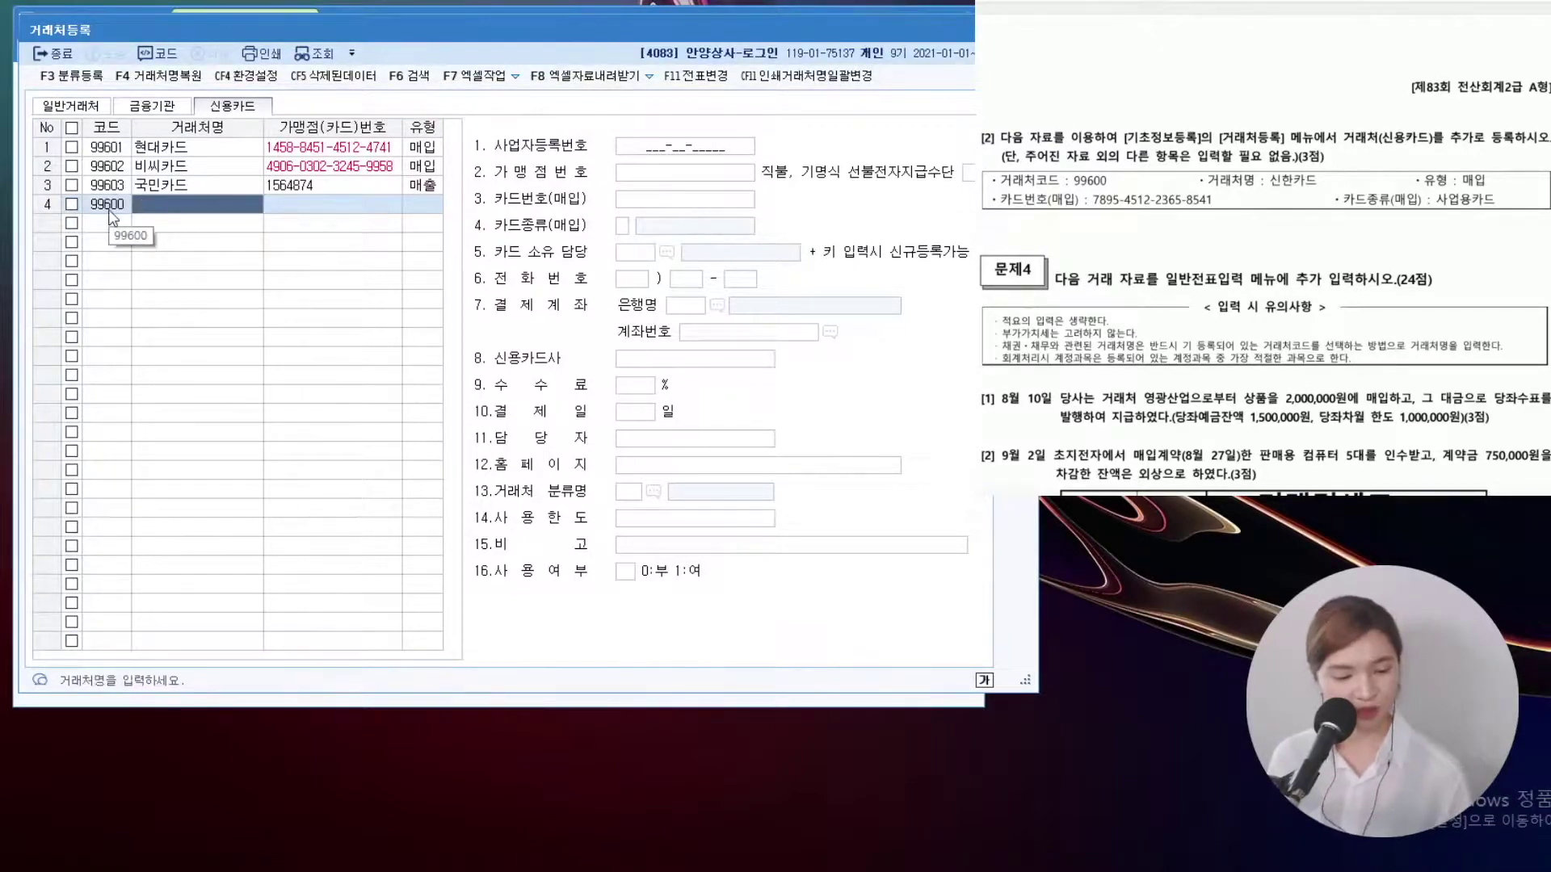
type("신한카드")
key("Return")
key("Return")
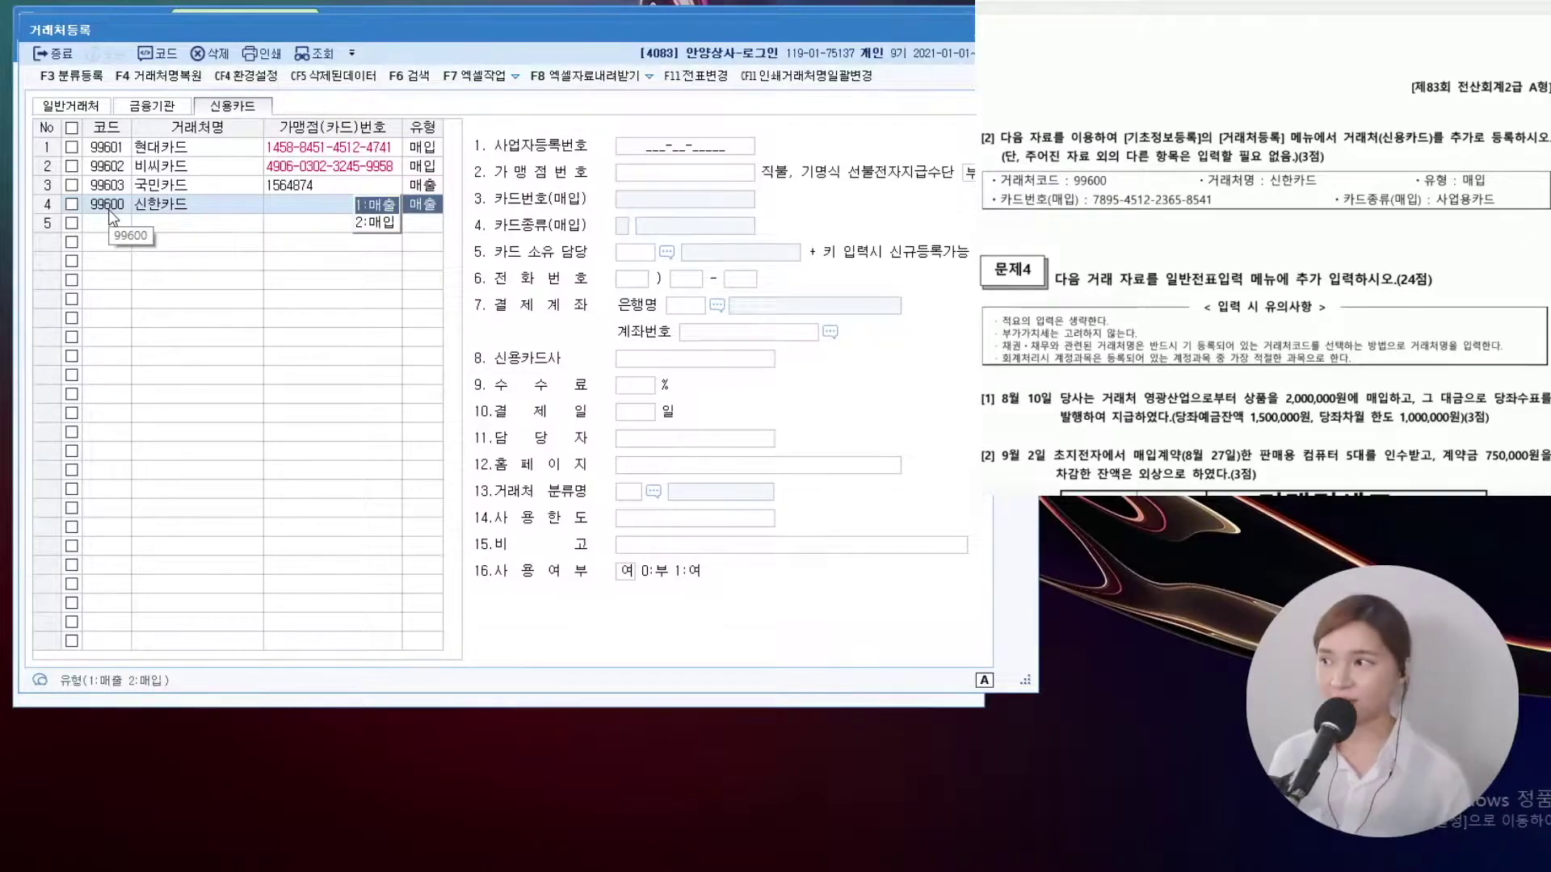
key("2")
key("Return")
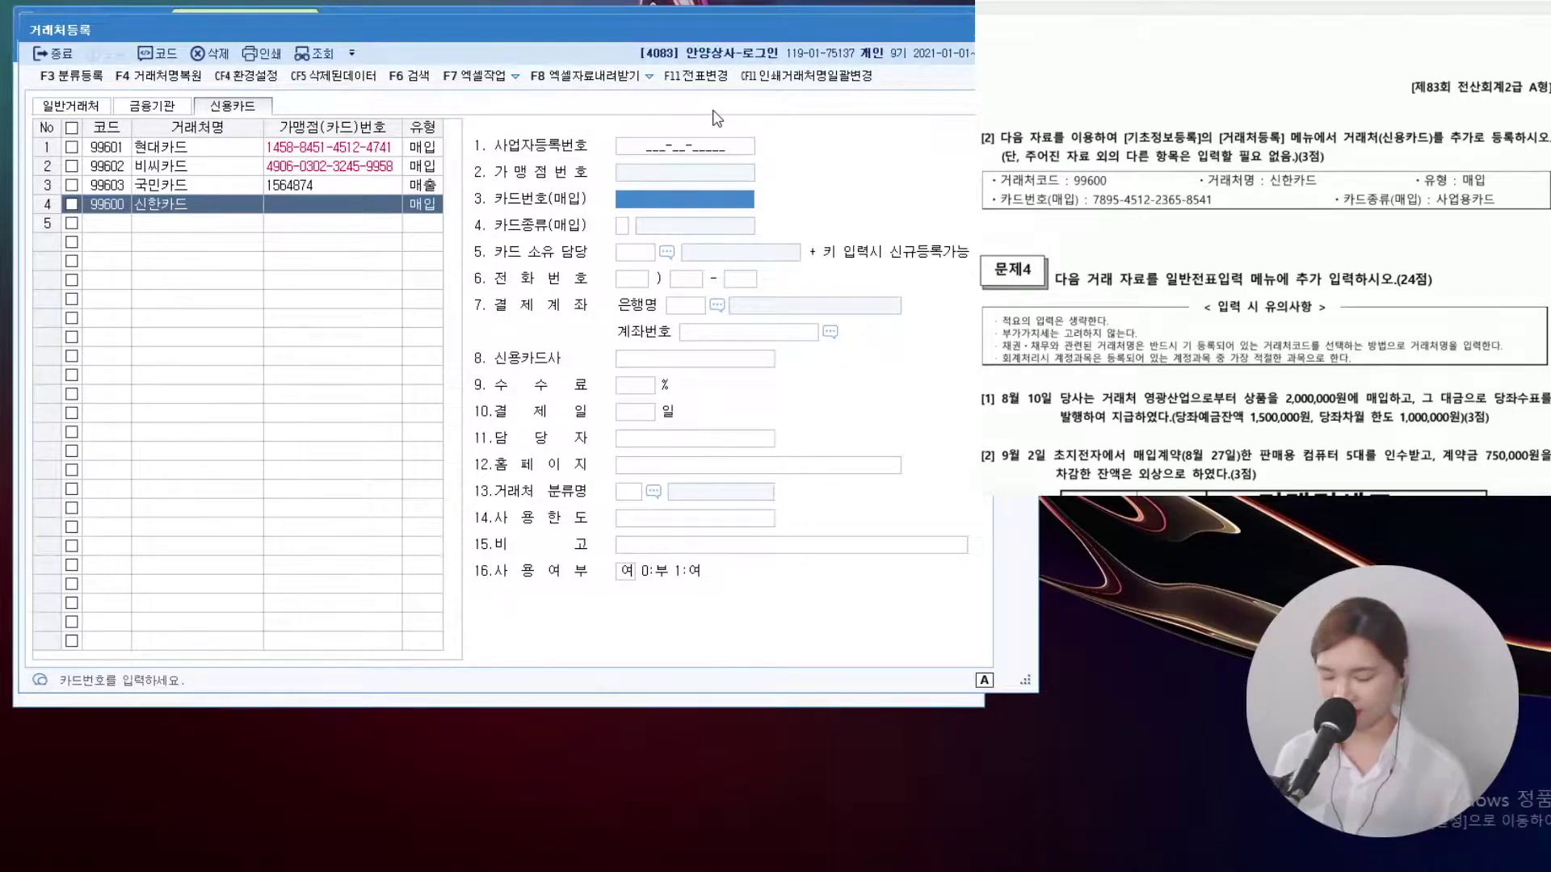
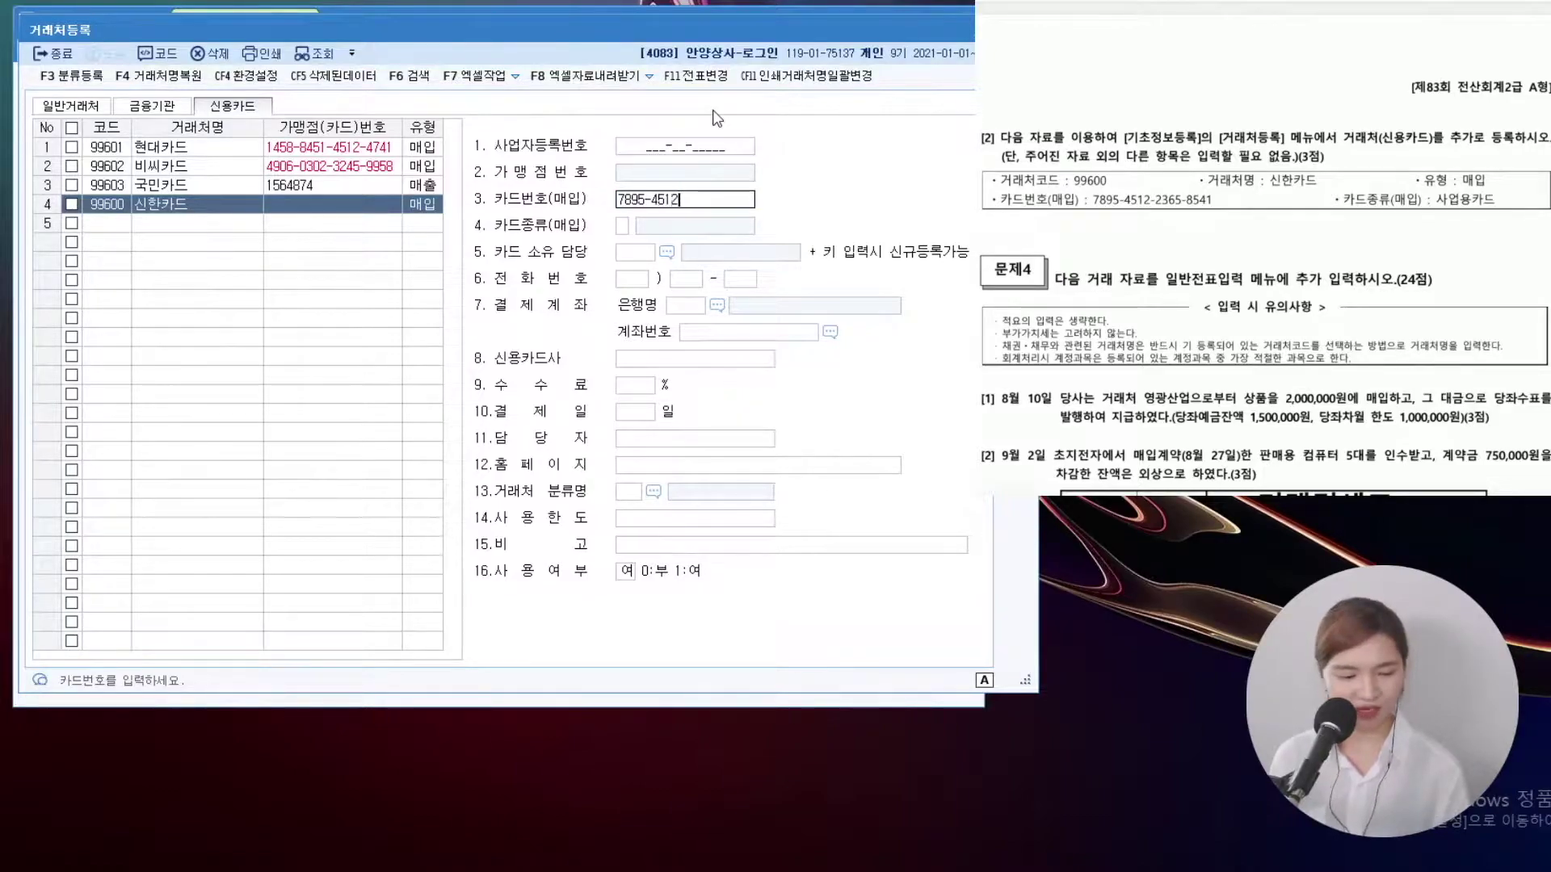
key("Return")
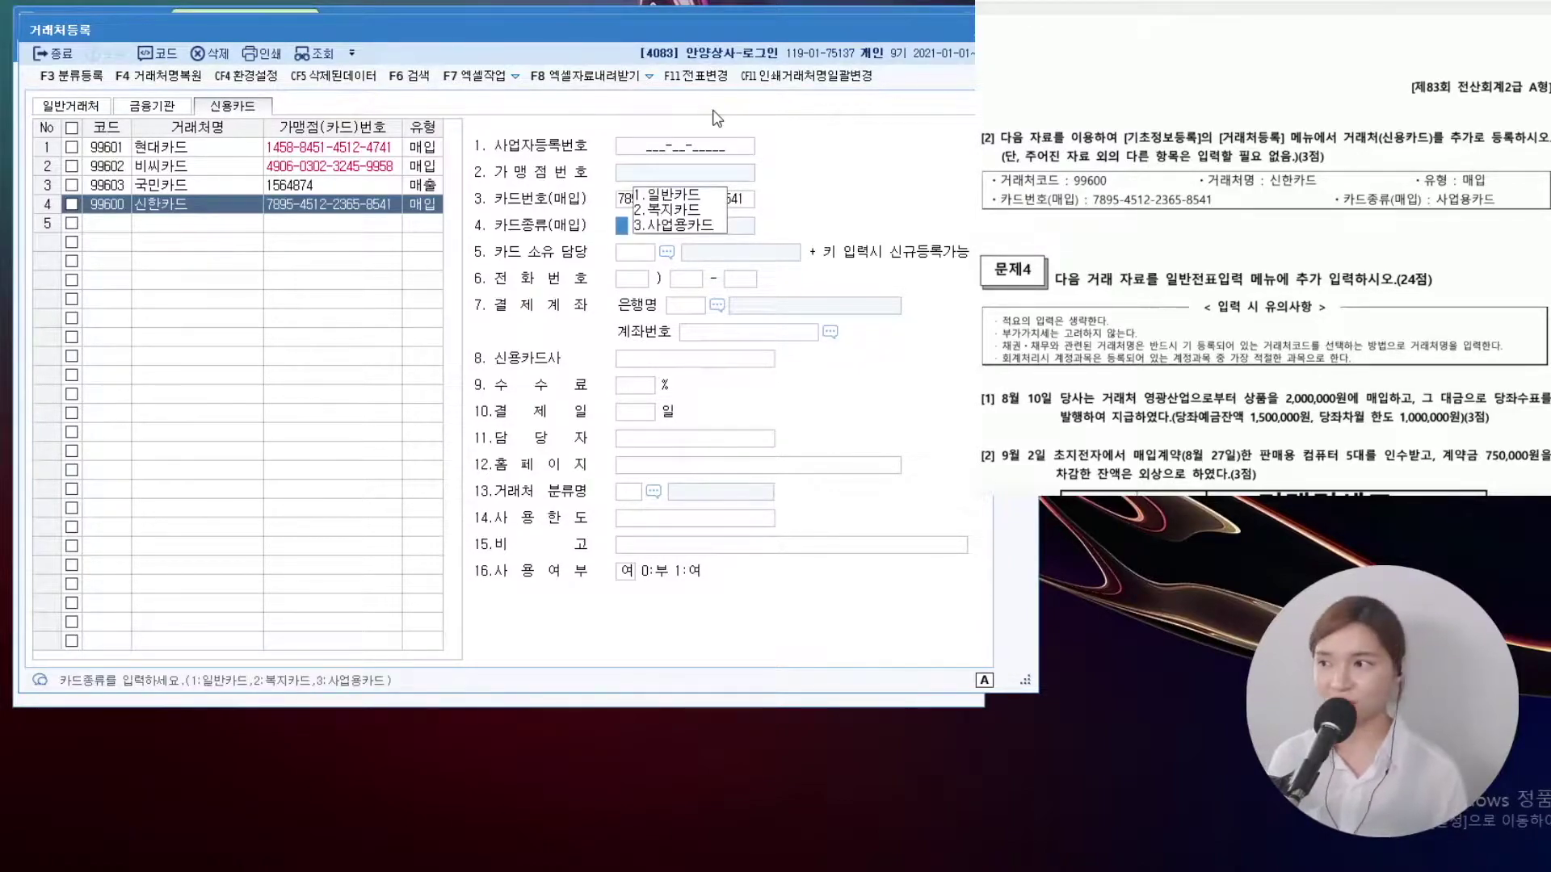
type("3")
key("Return")
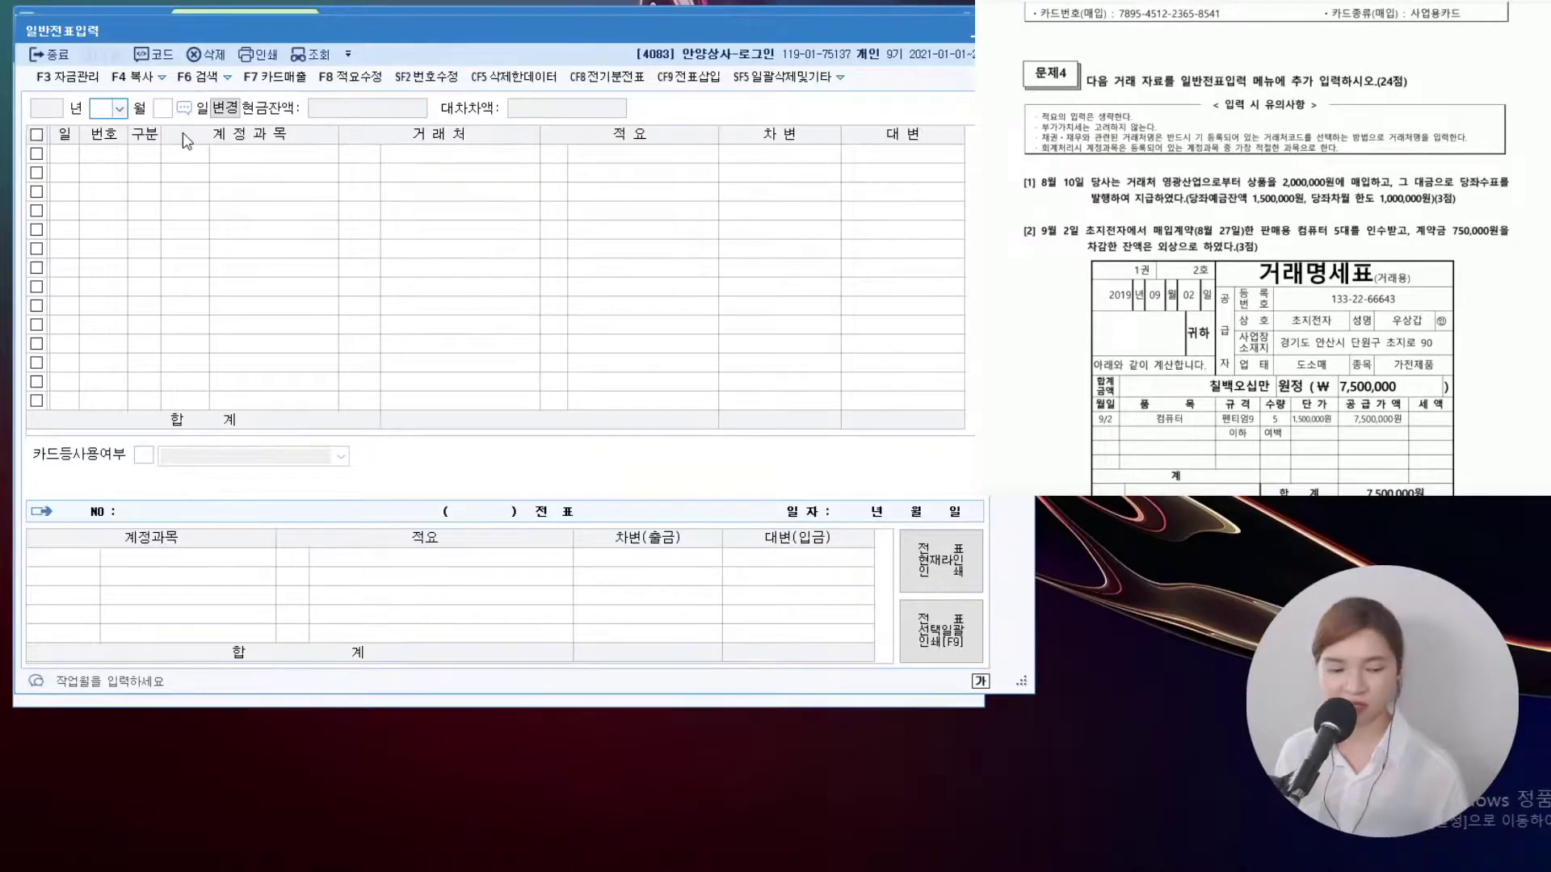
Start an 08/10 voucher debiting 상품 2,000,000
type("08")
key("Return")
type("10")
key("Return")
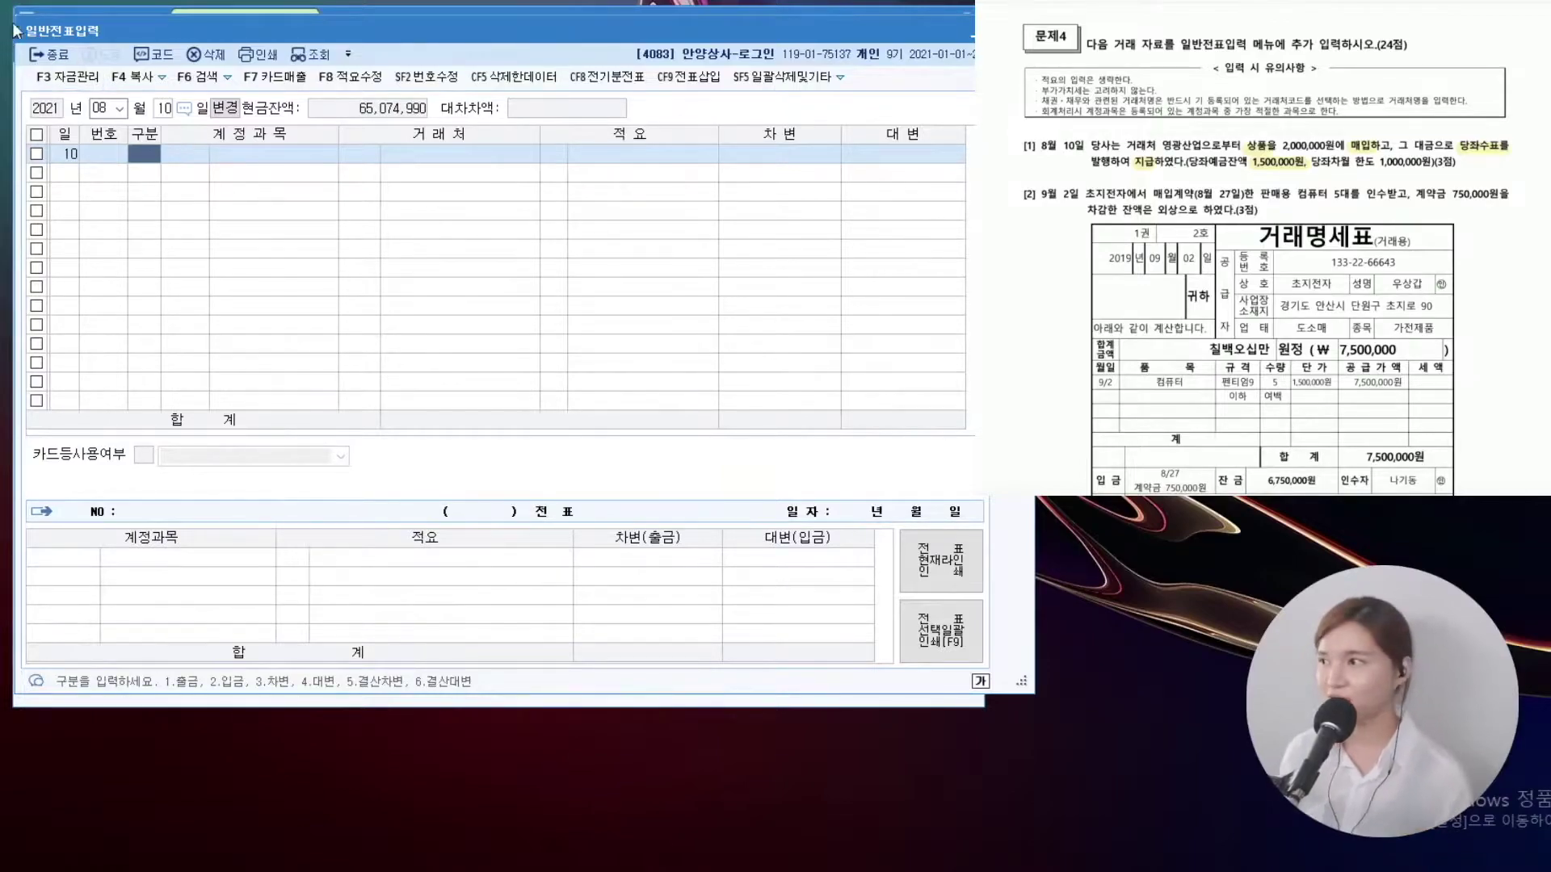
type("3상품")
key("Return")
key("Return")
key("Return")
key("Return")
type("2,000,000")
key("Return")
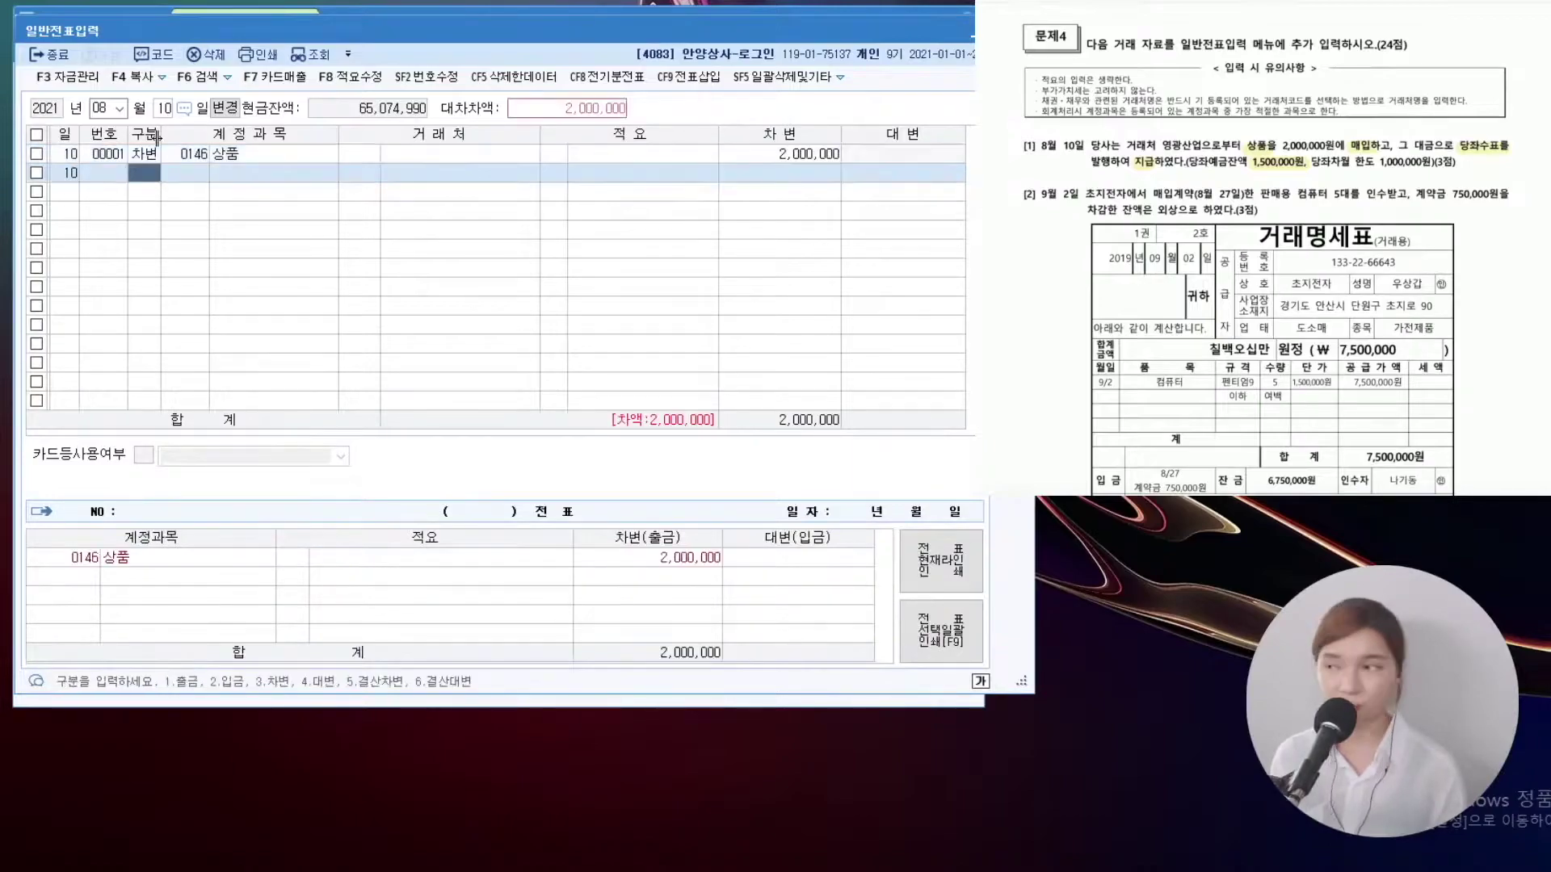
type("4")
Credit 당좌예금 1,500,000 and 당좌차월 500,000
key("Return")
type("다")
key("Return")
key("Return")
key("Return")
key("Return")
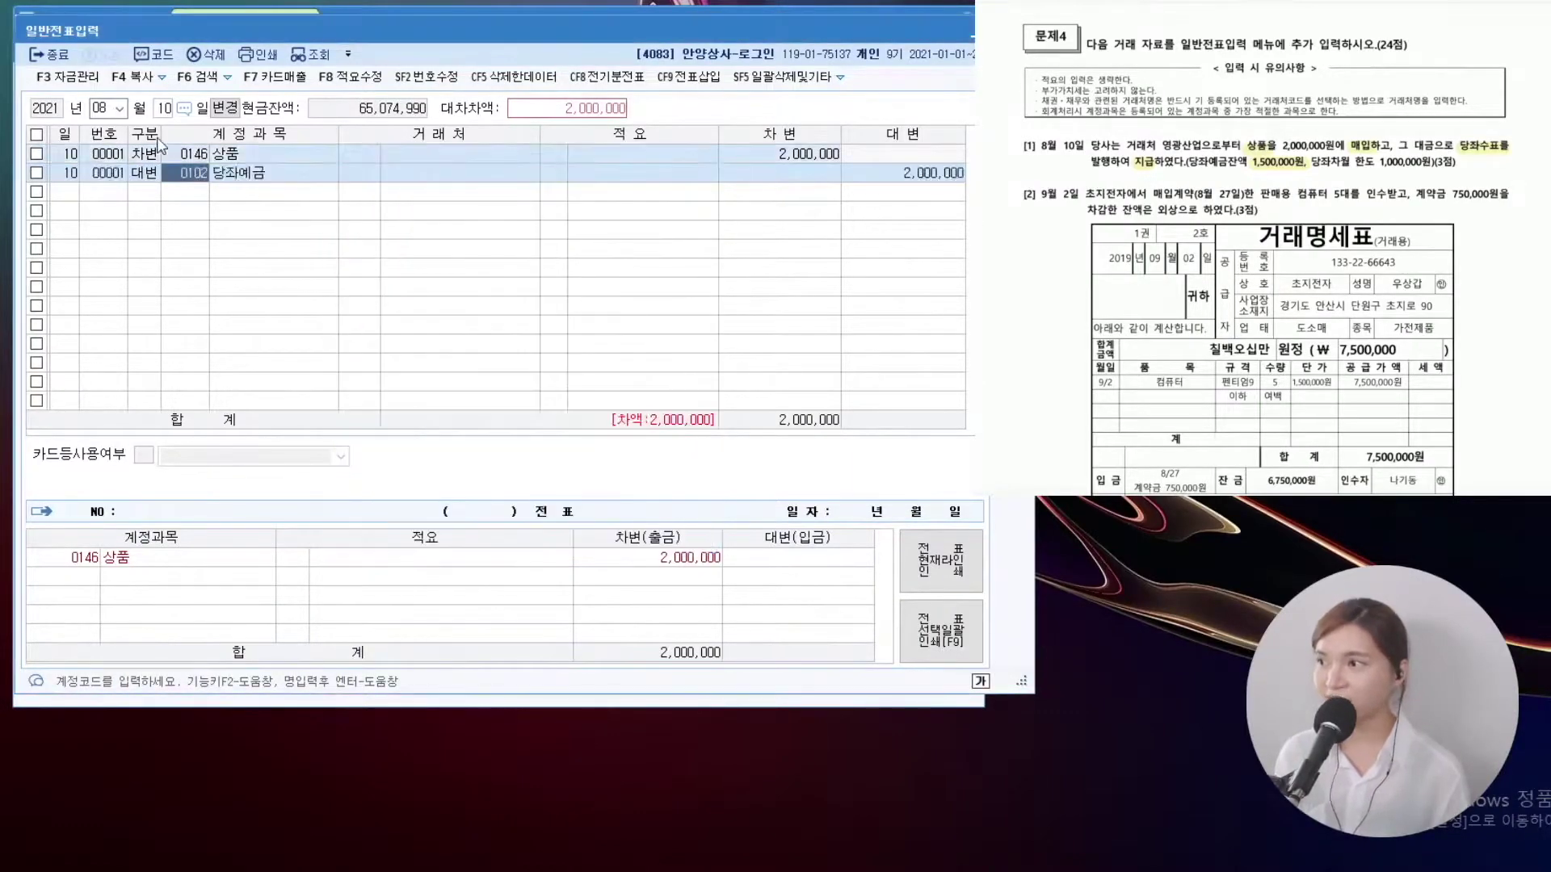
type("1500000")
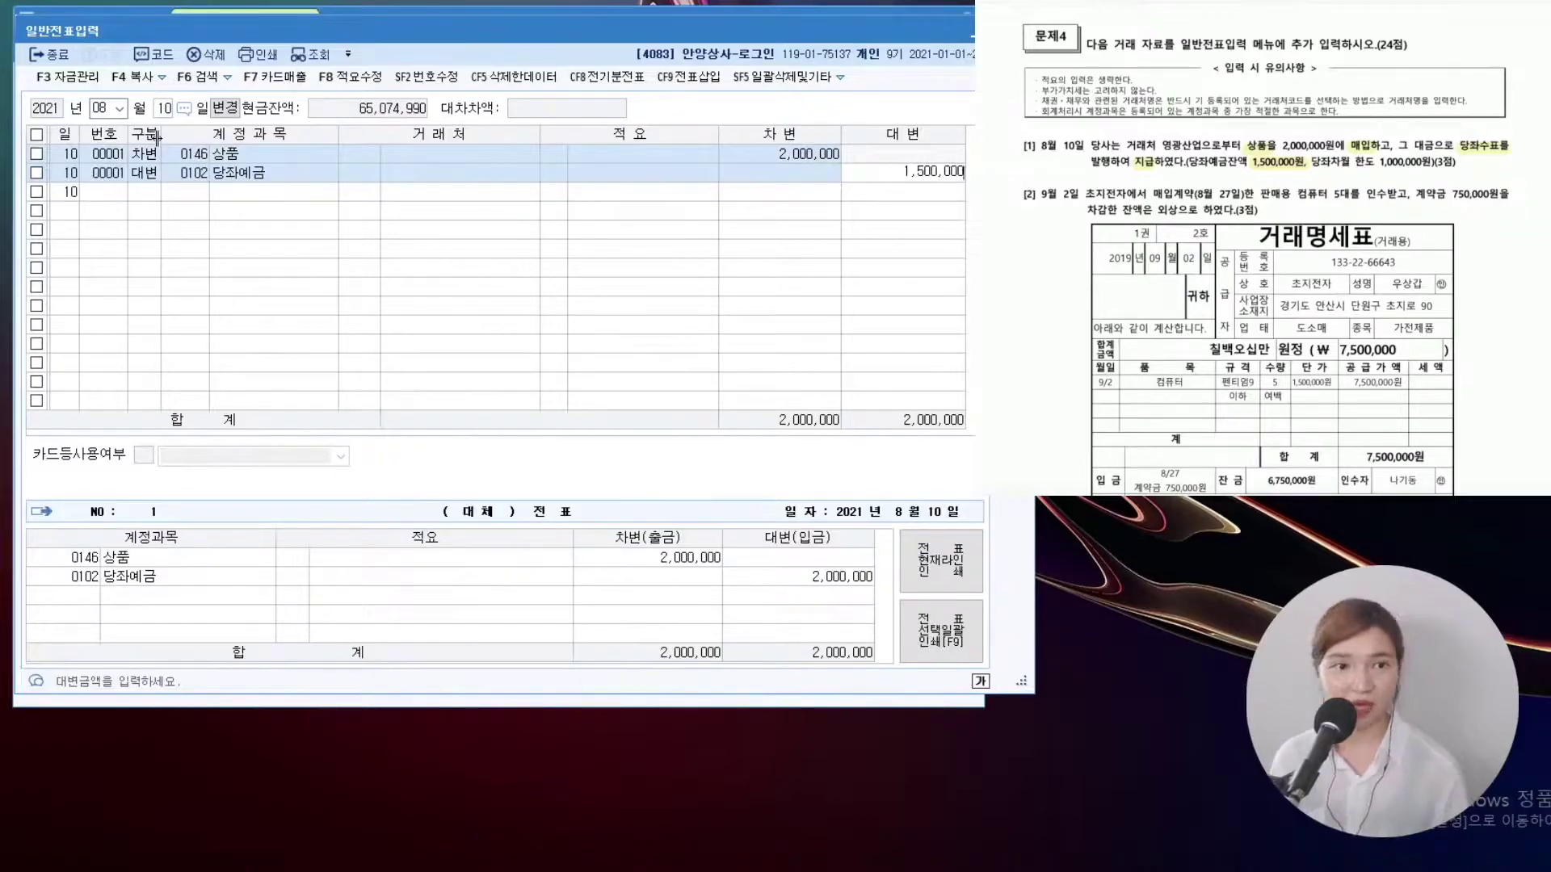
key("Return")
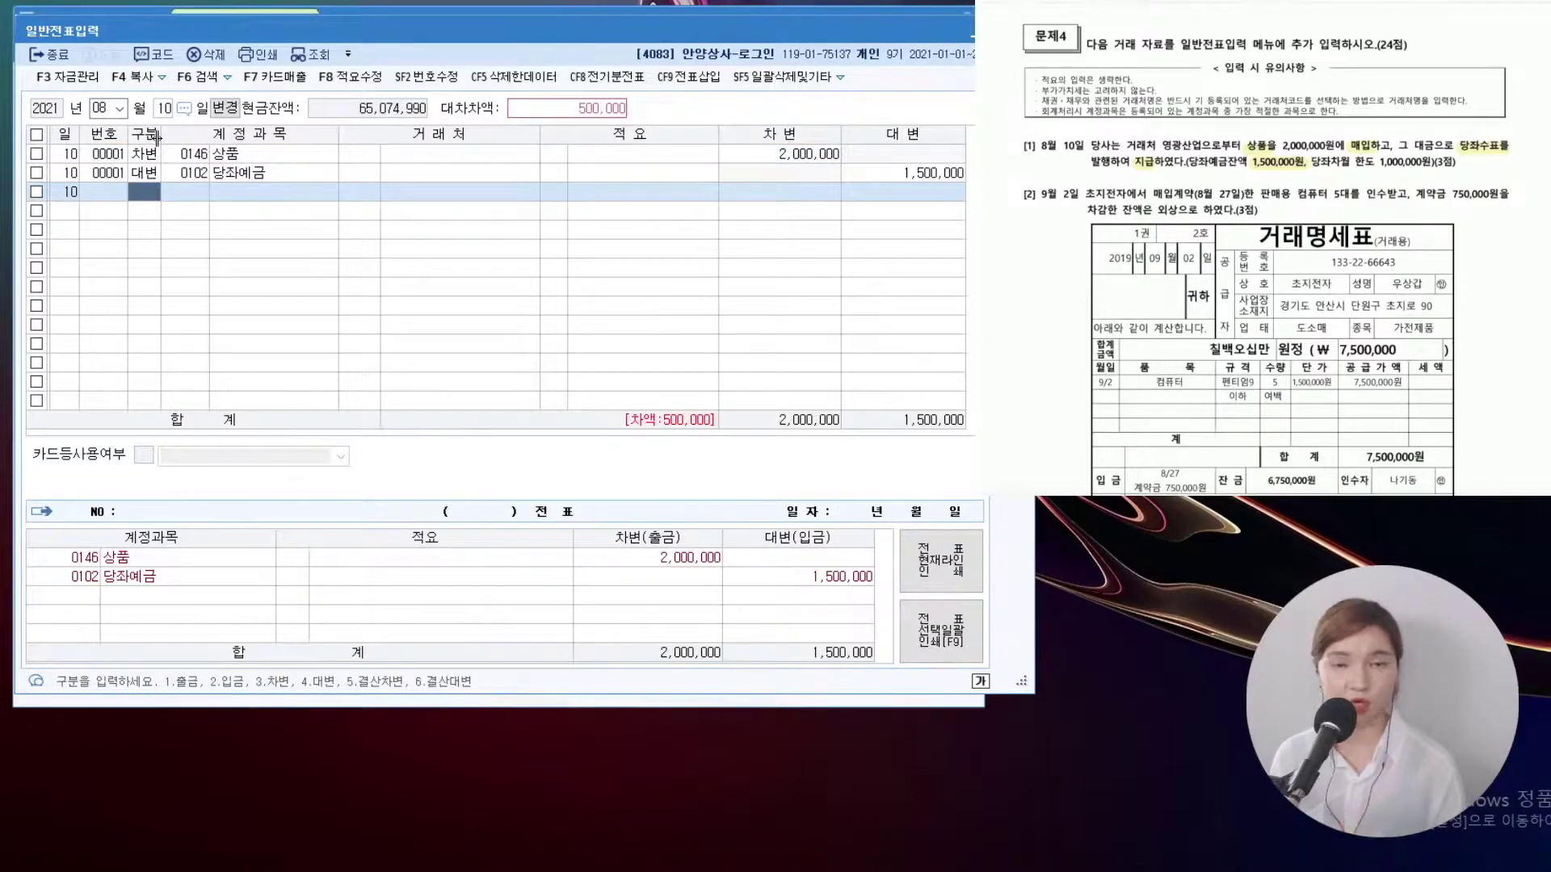
type("4")
key("Return")
type("단기차입")
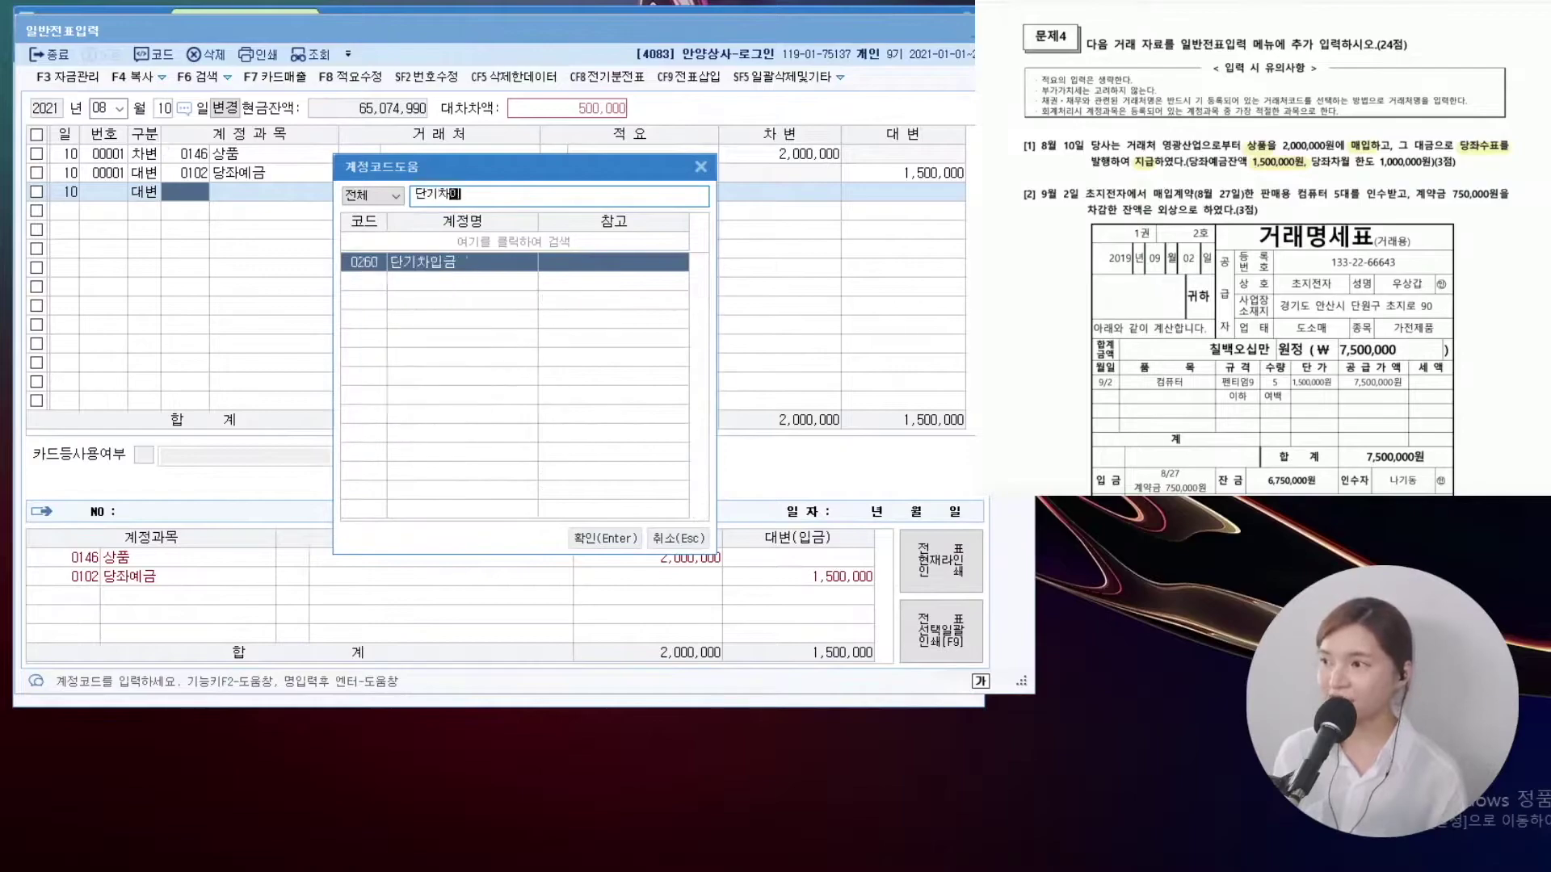
key("BackSpace")
key("BackSpace")
key("BackSpace")
key("BackSpace")
key("BackSpace")
key("BackSpace")
type("당좌차월")
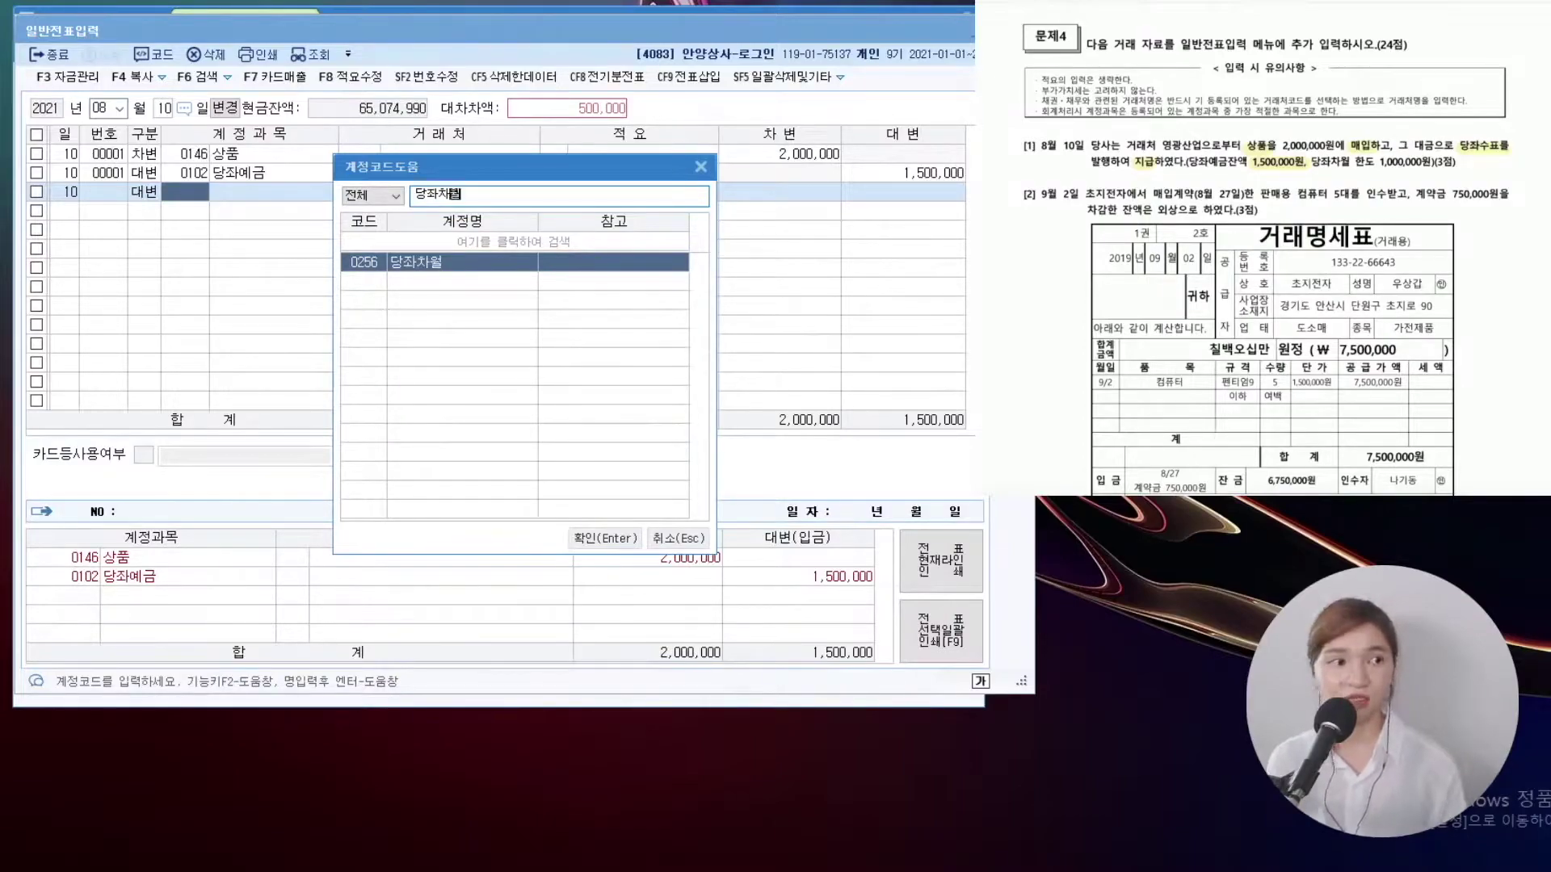
key("Return")
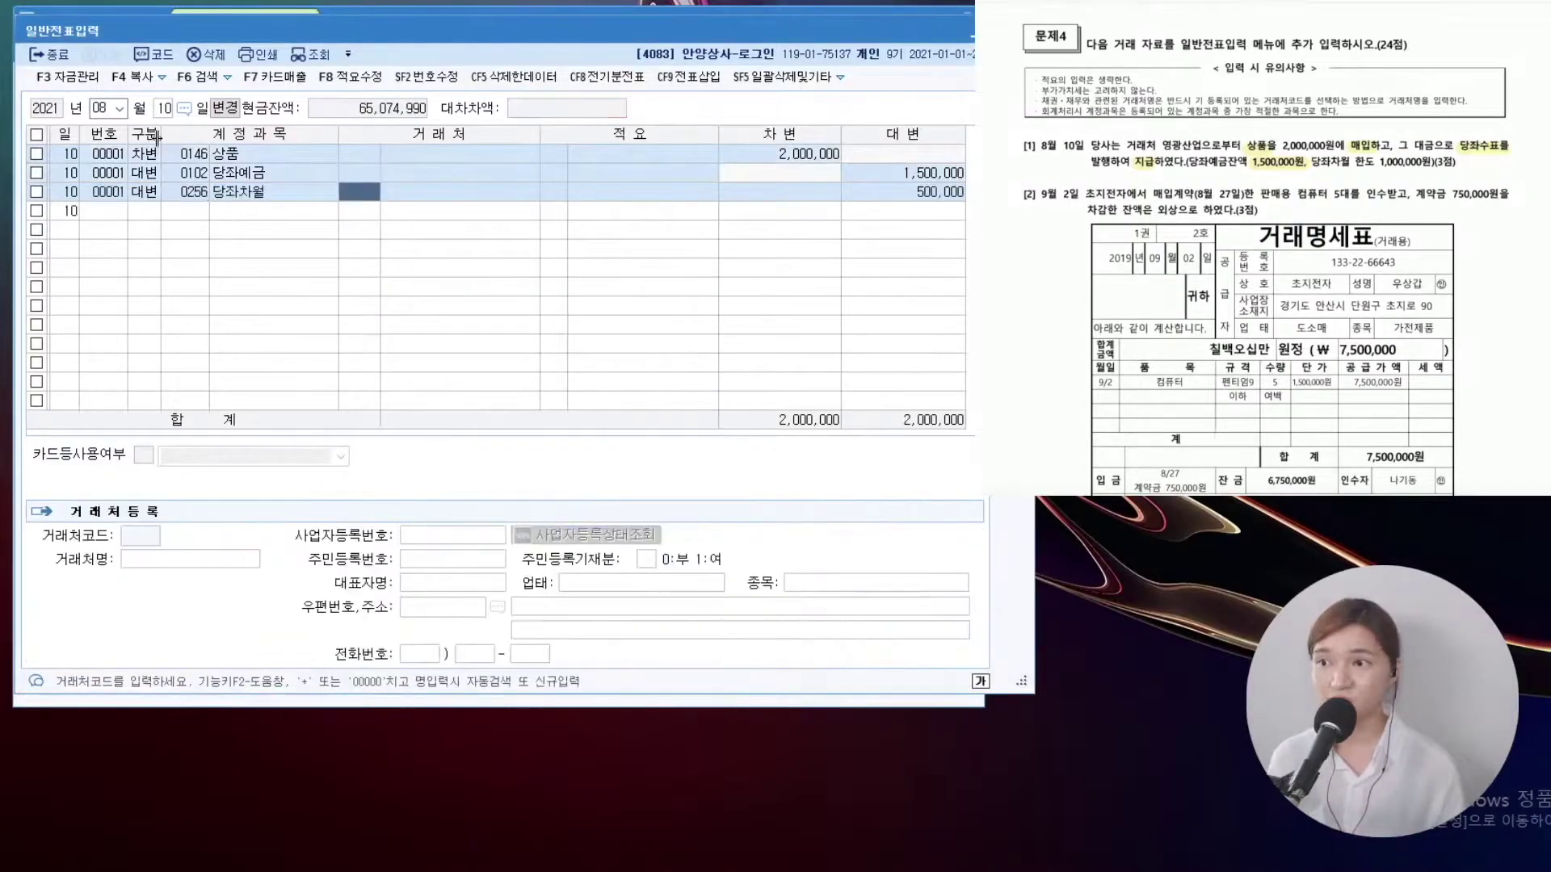
key("Left")
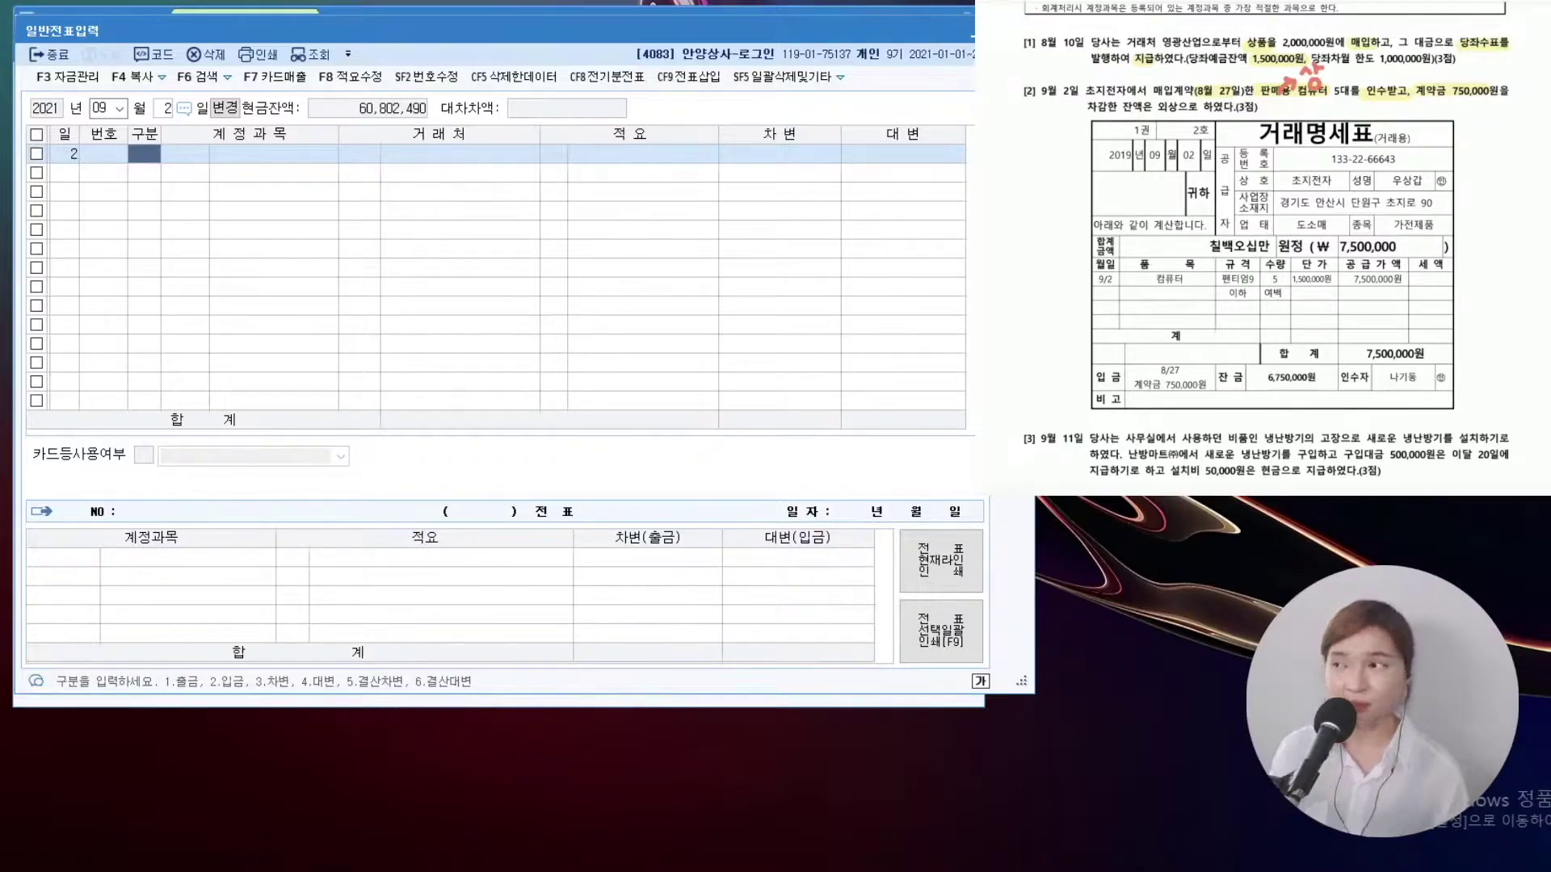
Review the August 27 선급금 750,000 voucher for 초지전자
left_click(103, 112)
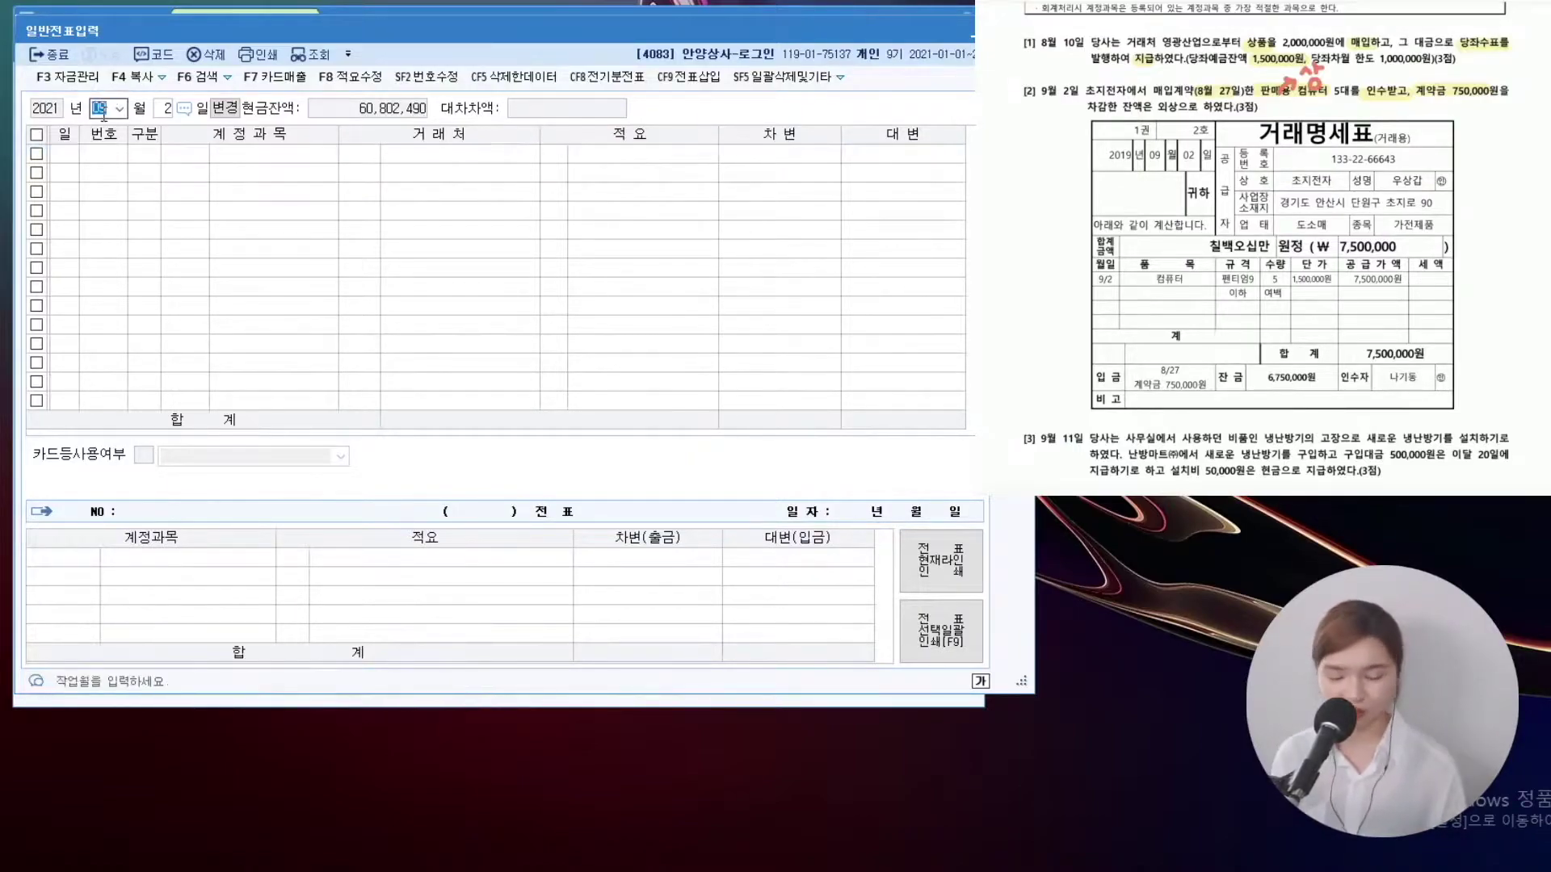
type("0827")
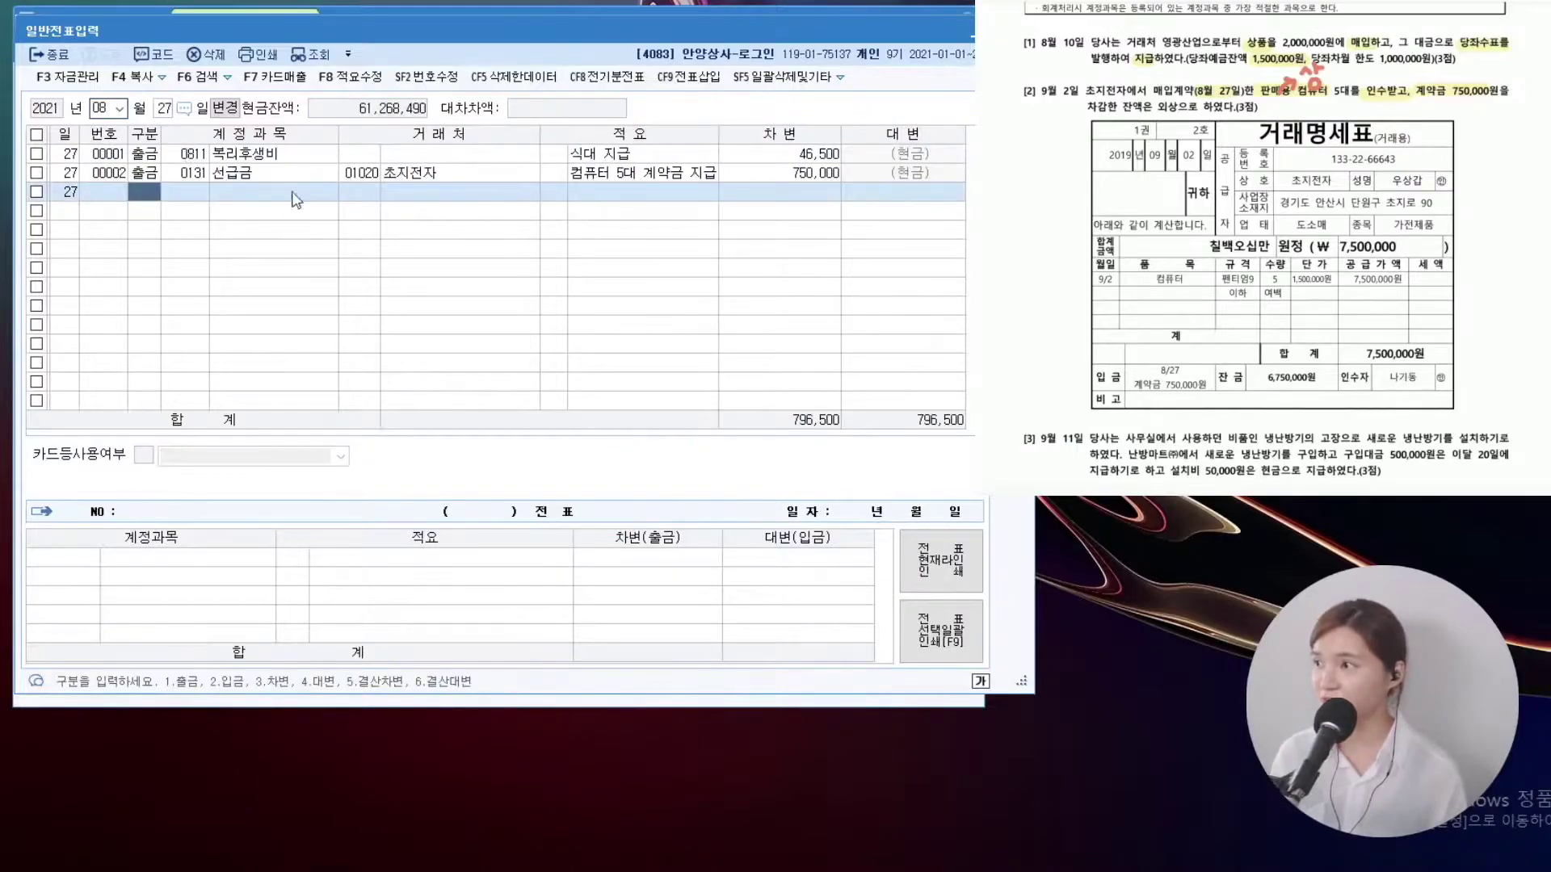
left_click(187, 176)
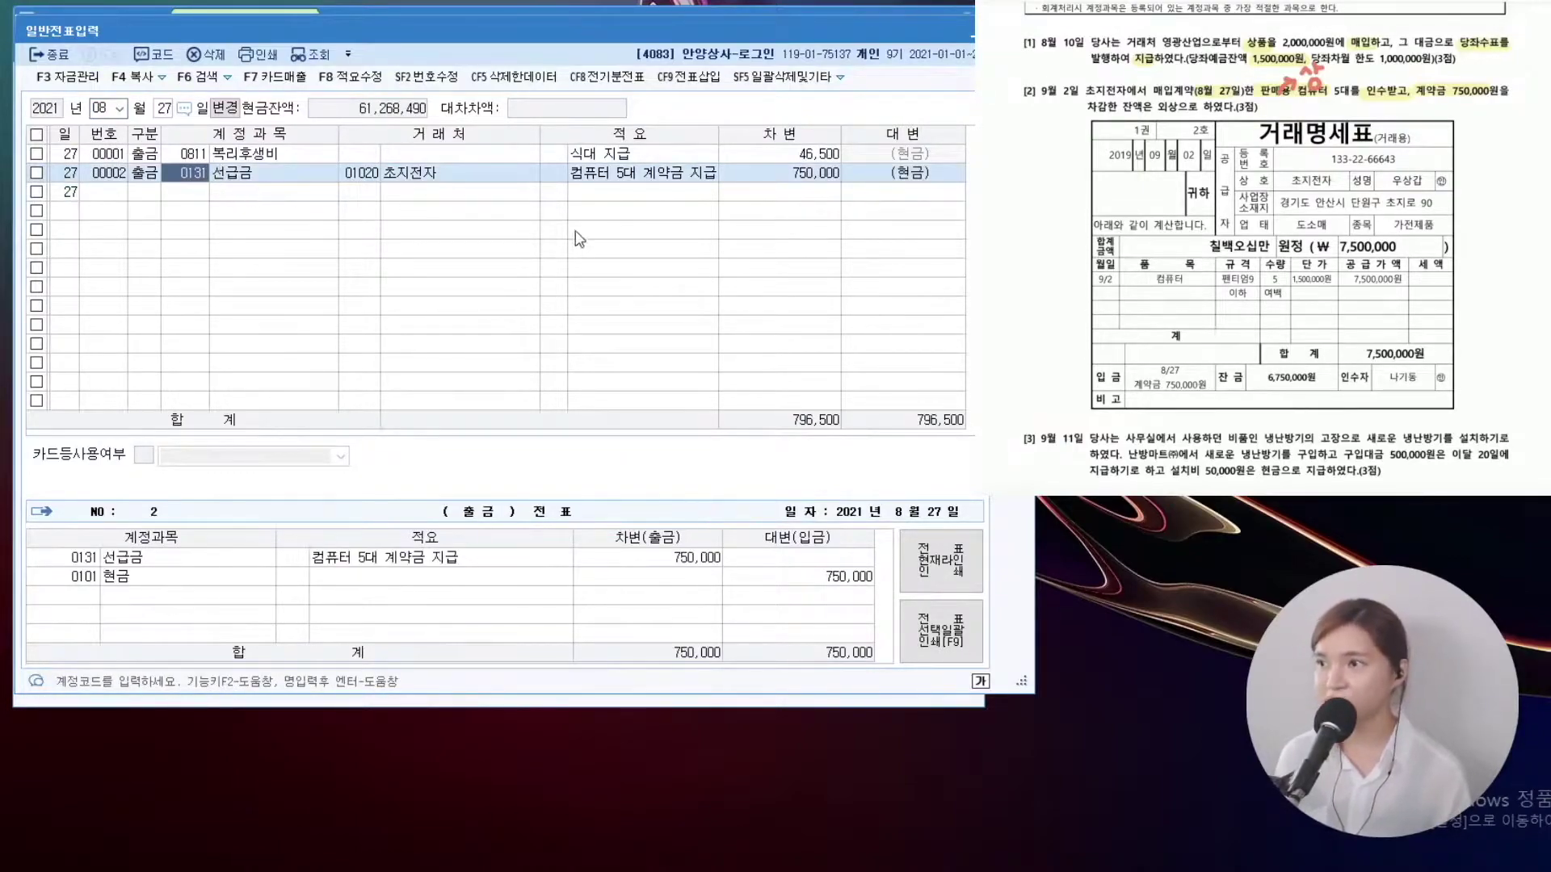
left_click(450, 178)
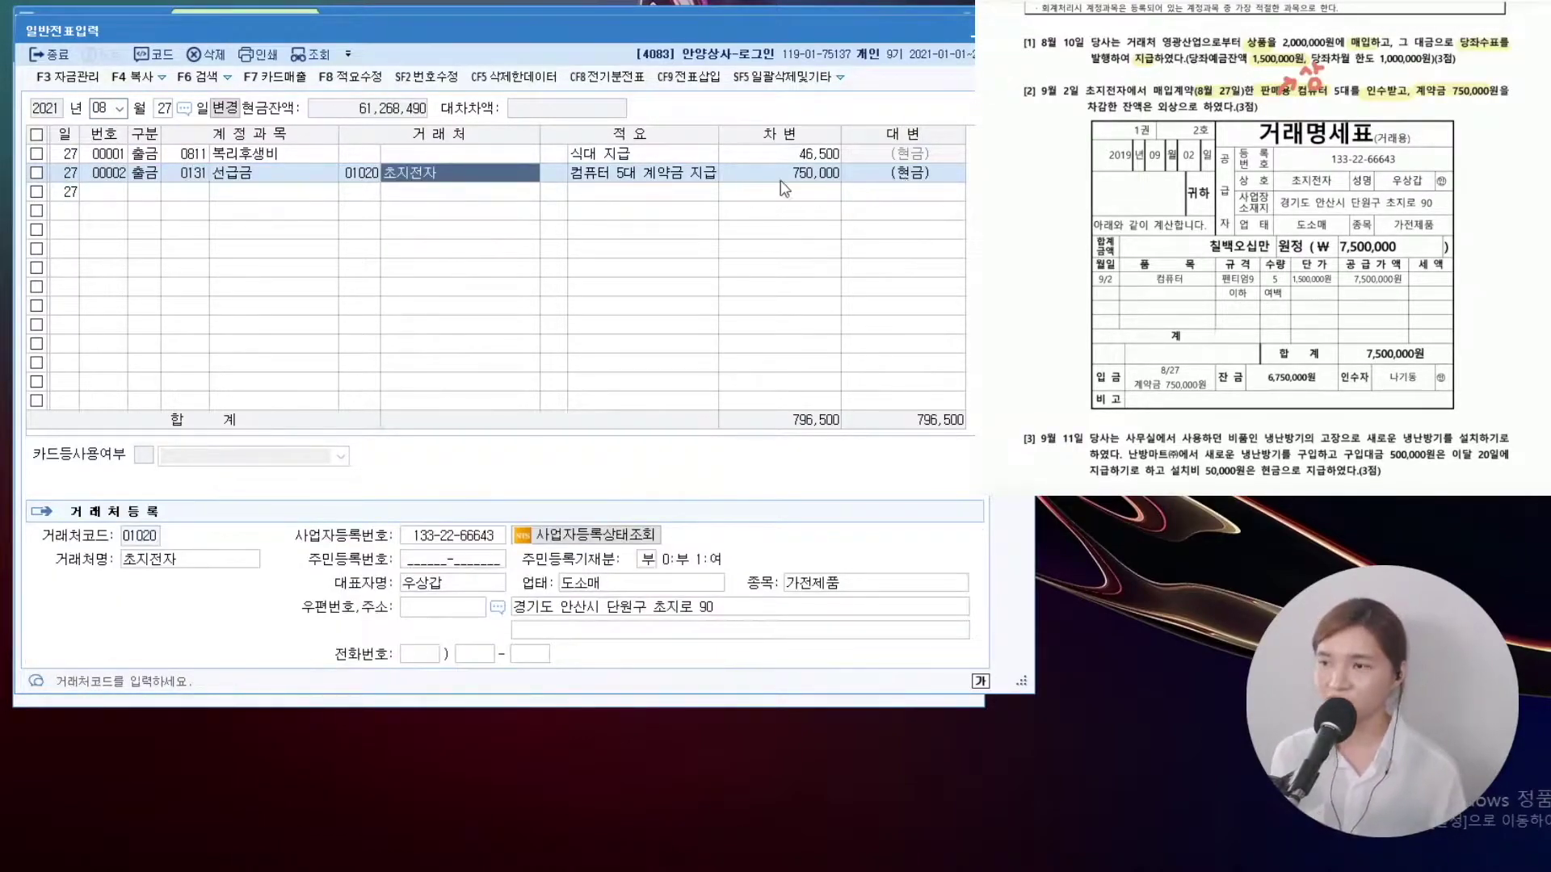
Switch the voucher date to September 2
left_click(105, 108)
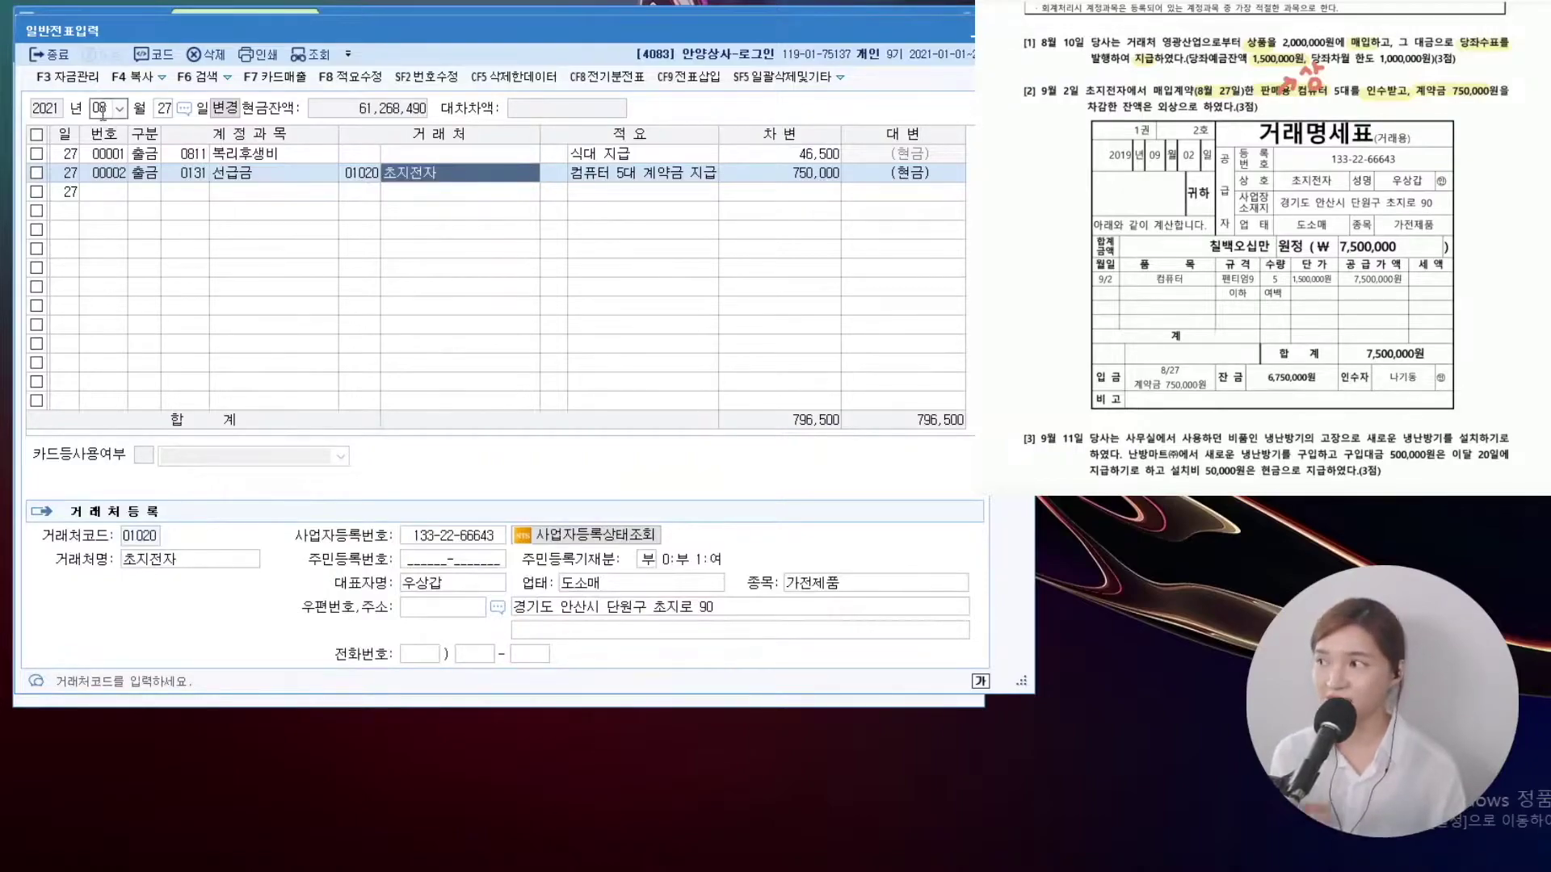
type("09")
key("Return")
type("2")
key("Return")
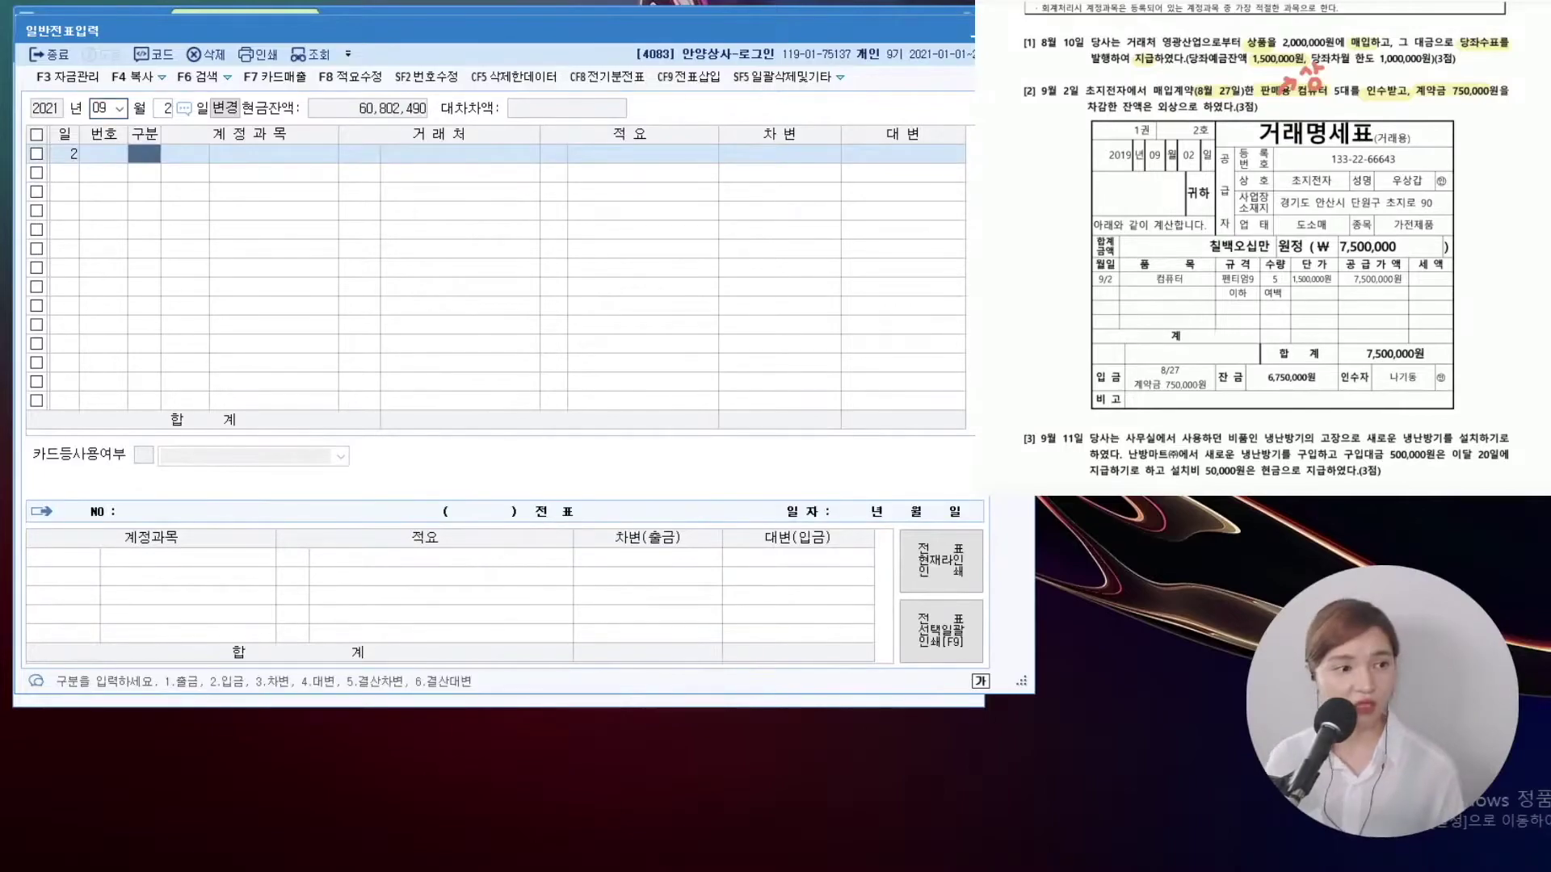
Debit 상품 7,500,000
type("3")
key("Return")
type("상품")
key("Return")
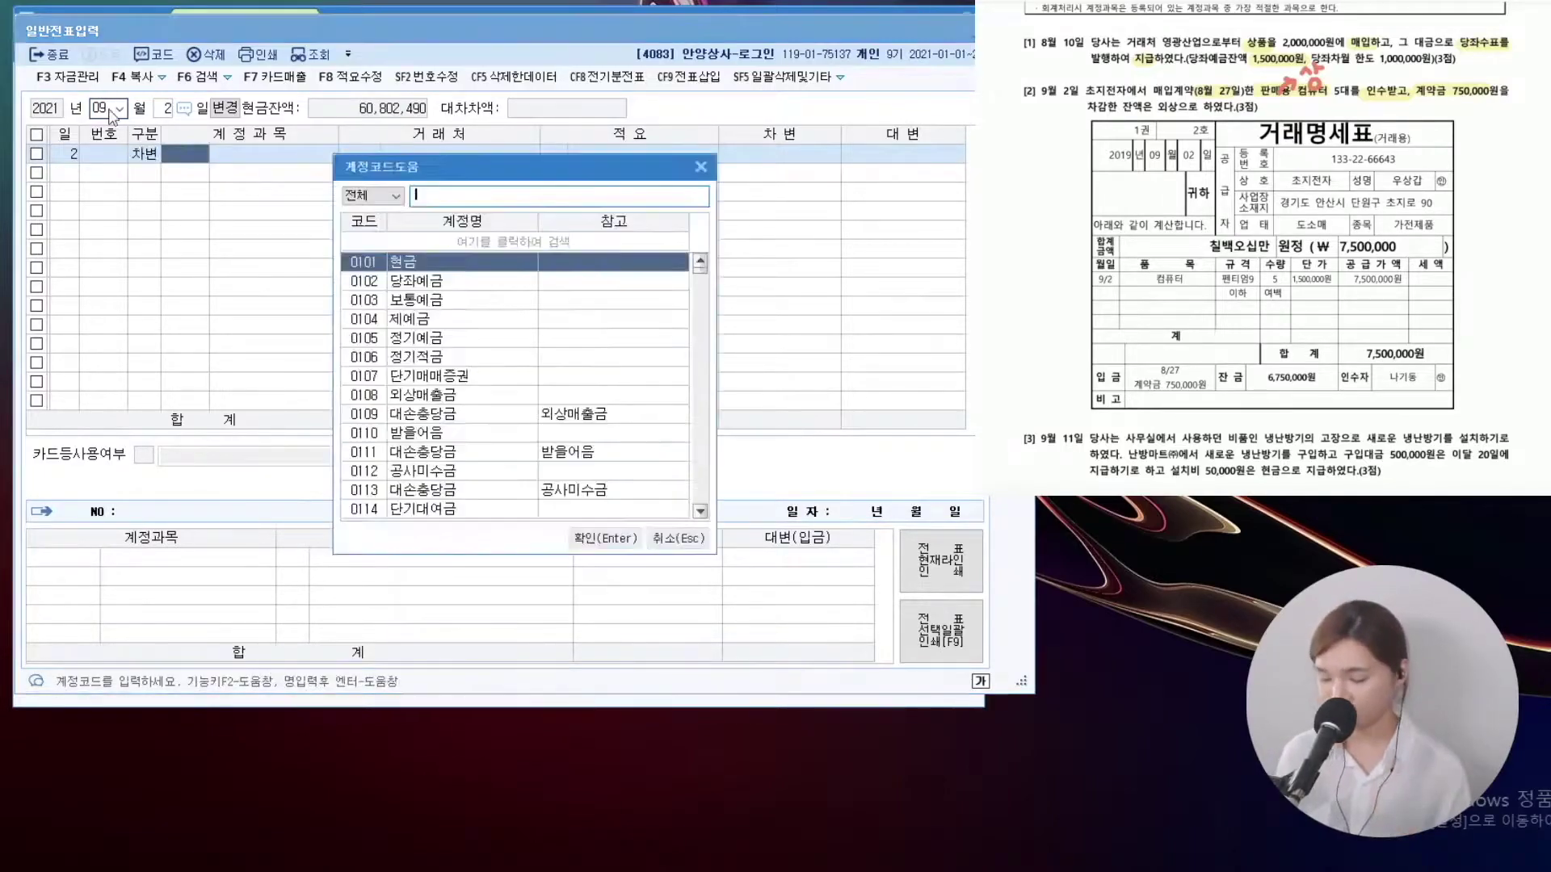
key("Return")
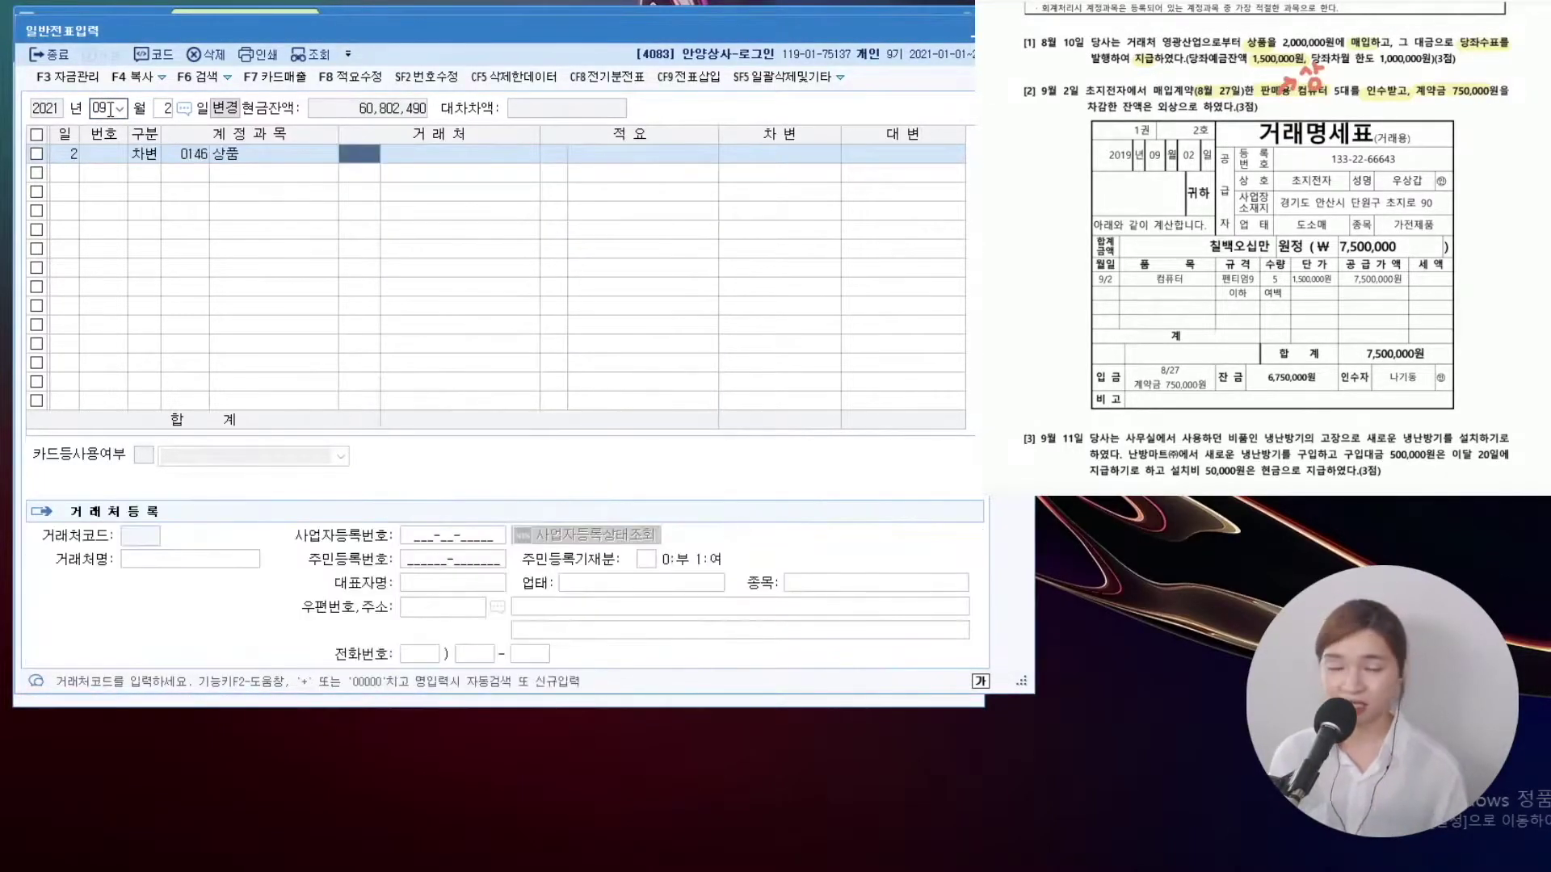
key("Return")
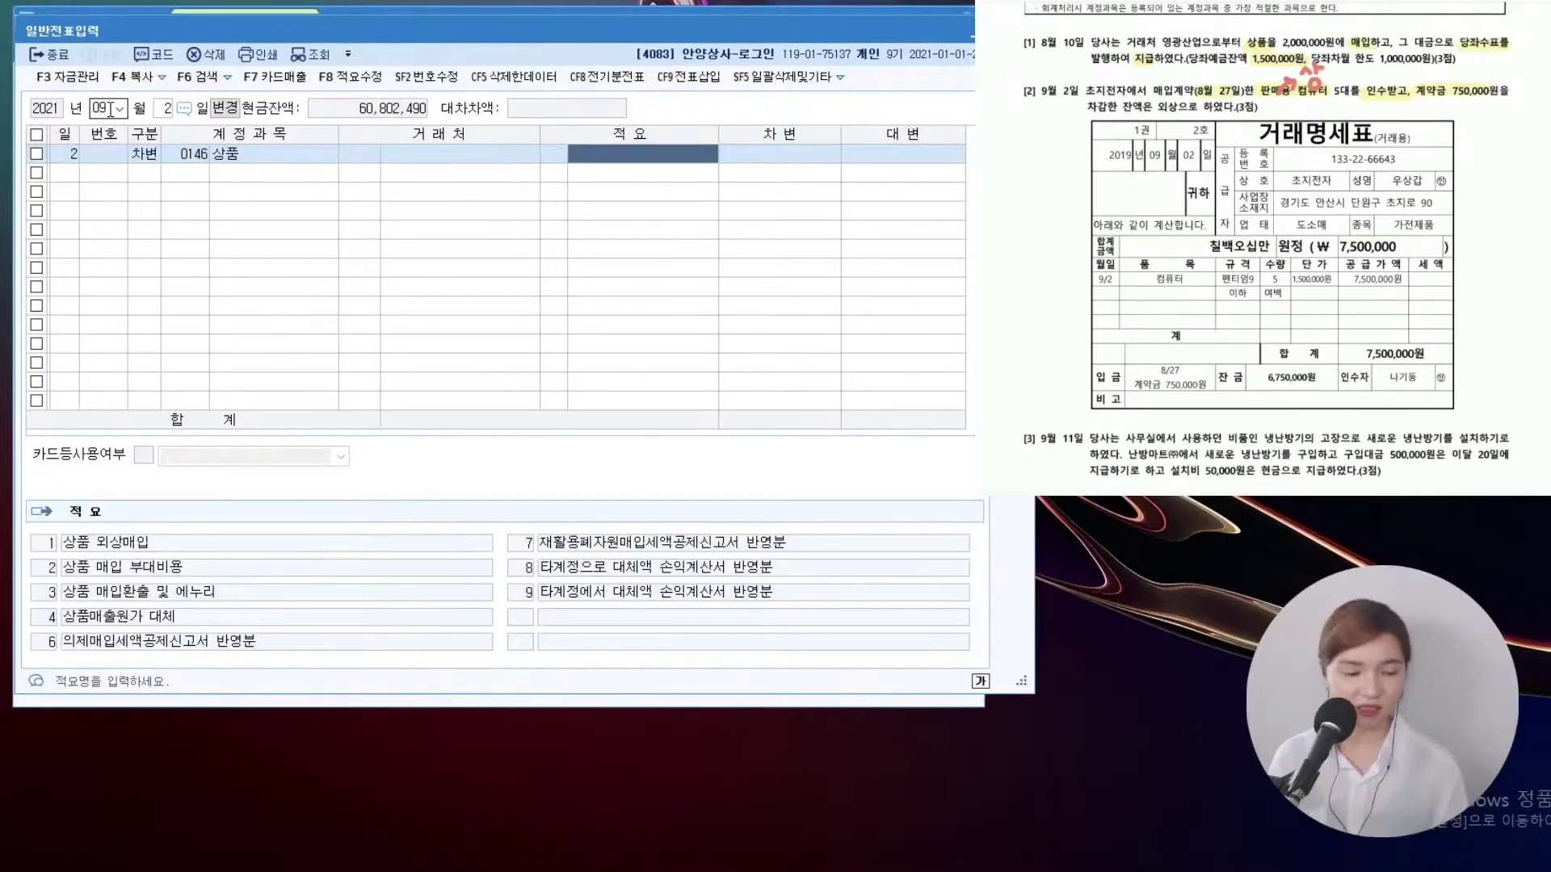
key("Return")
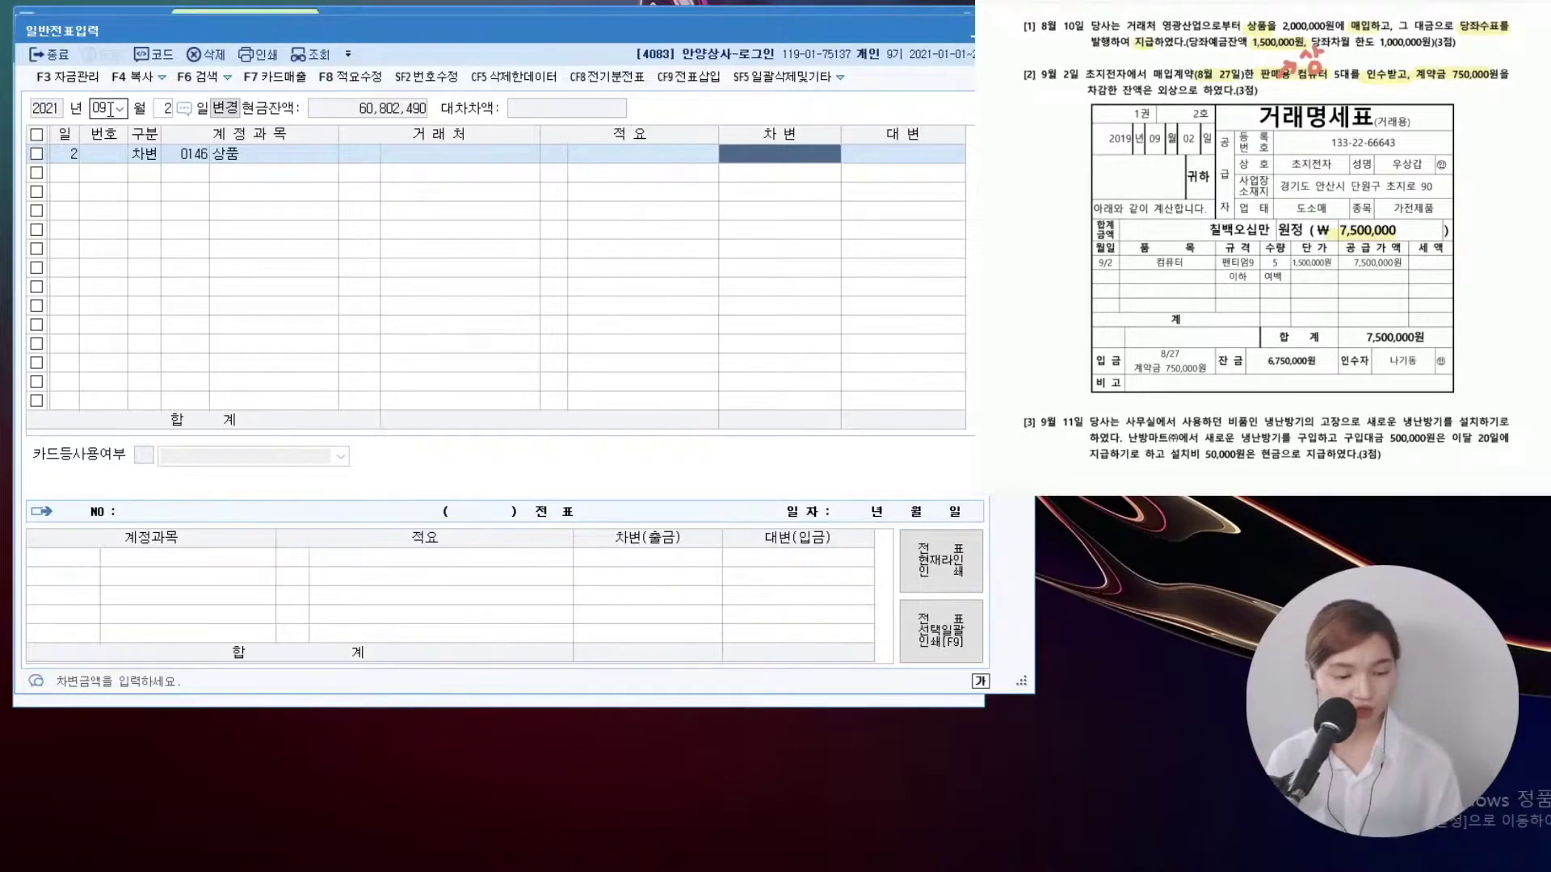
type("7500000")
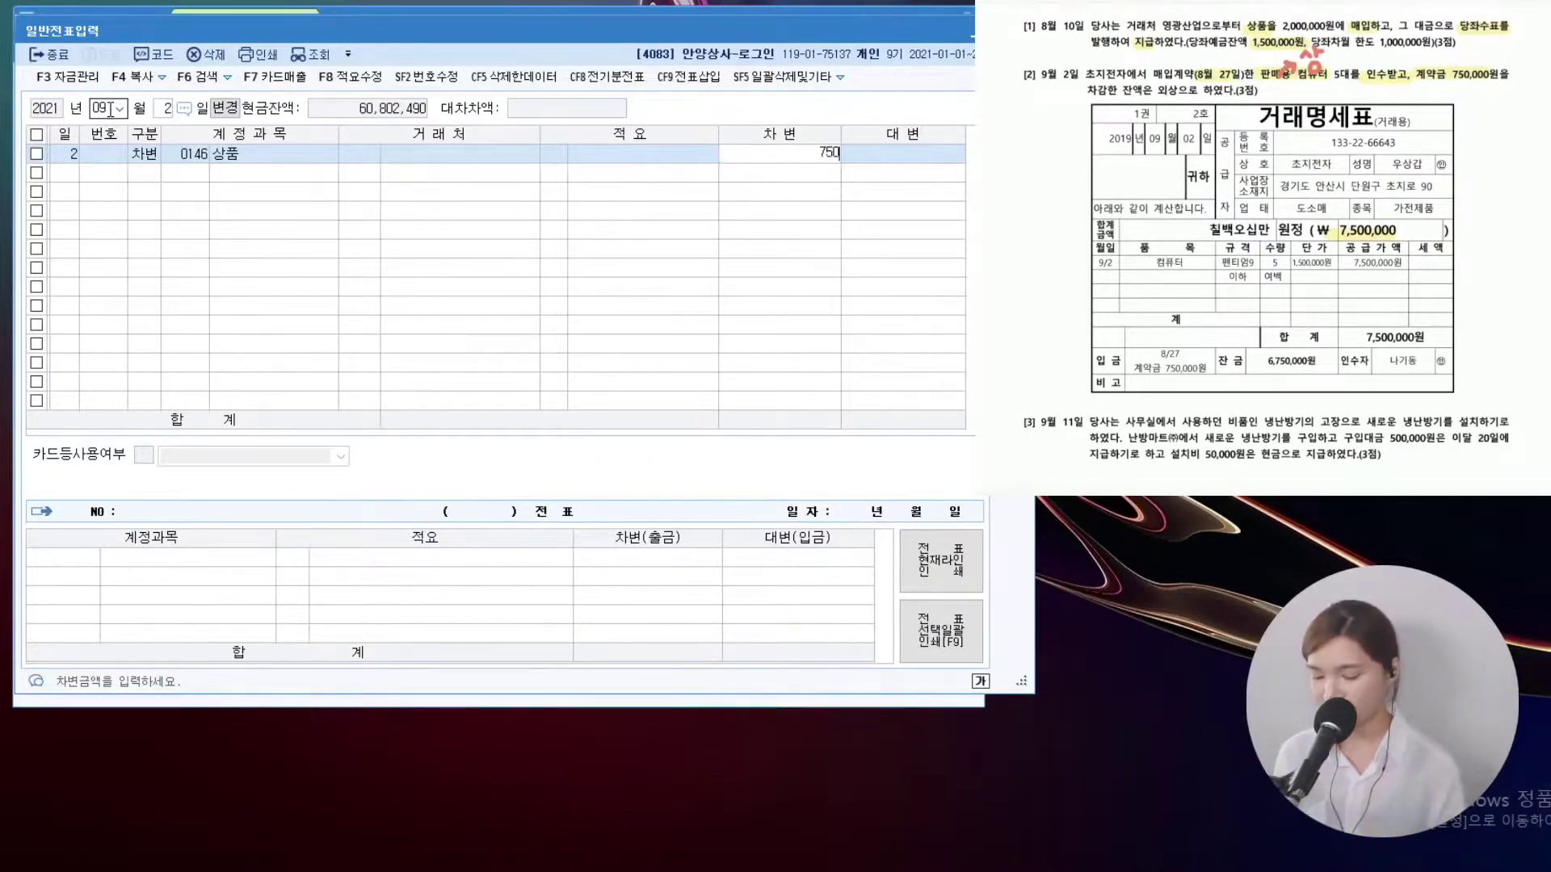
key("Return")
Credit 선급금 750,000 with partner 초지전자
type("선급")
key("Return")
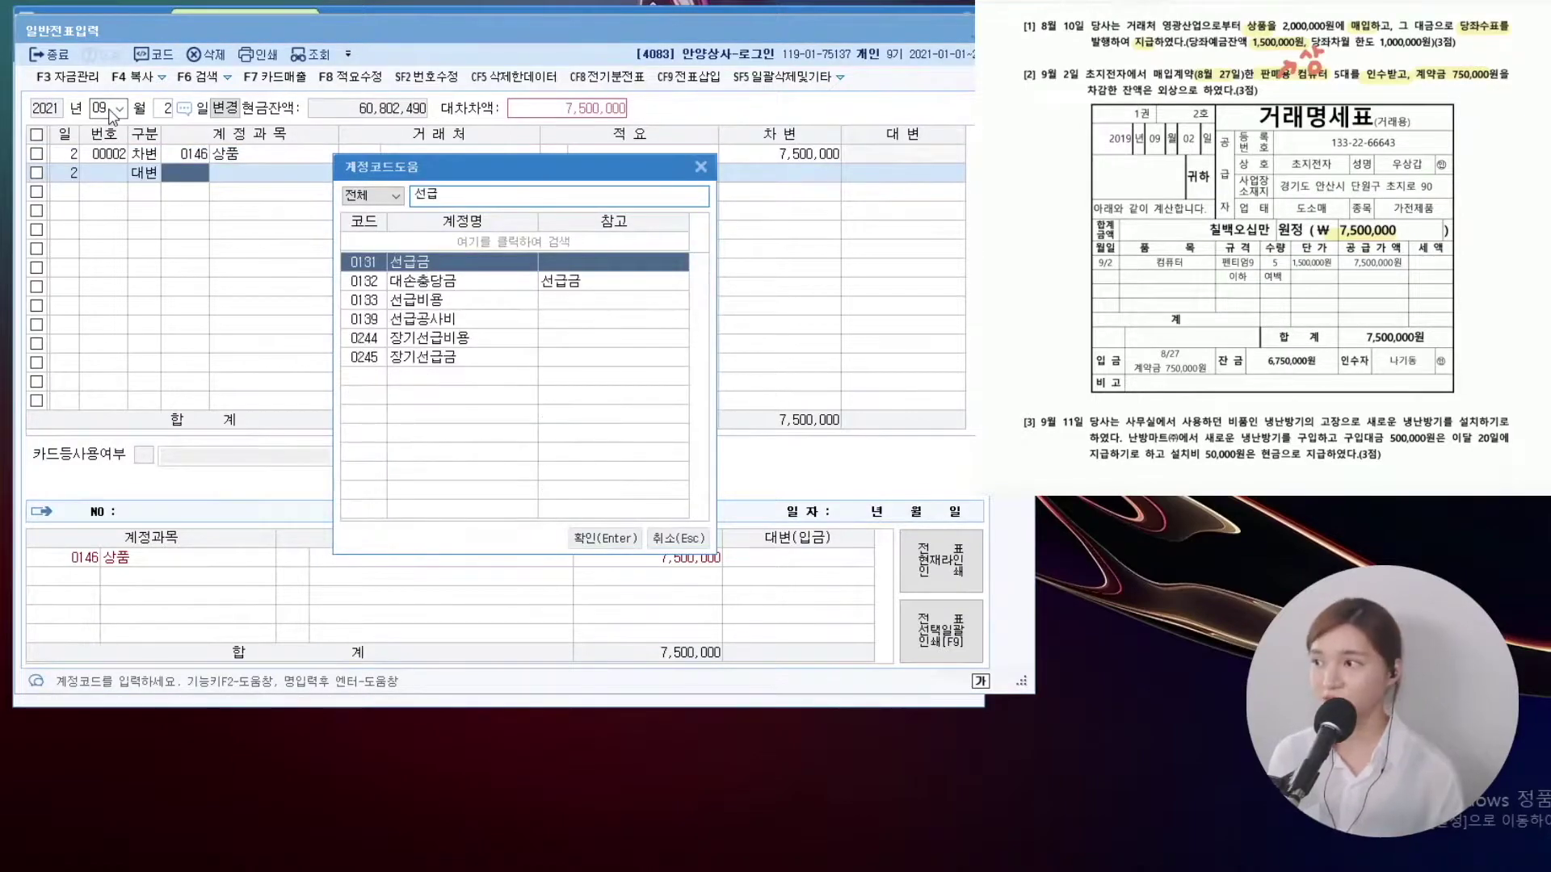
key("Return")
key("F2")
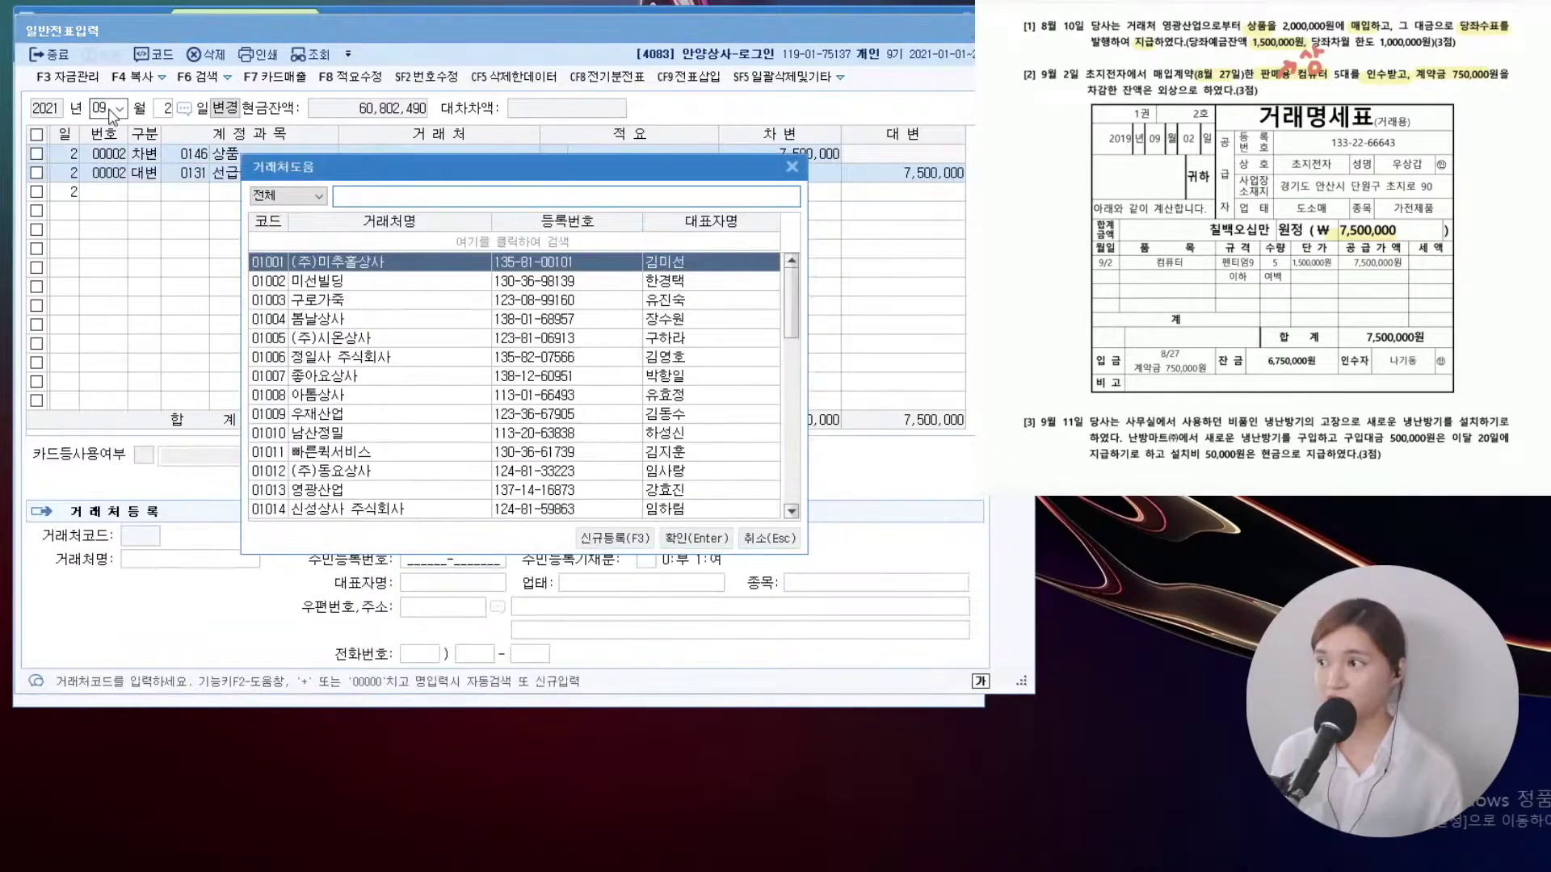
type("초지")
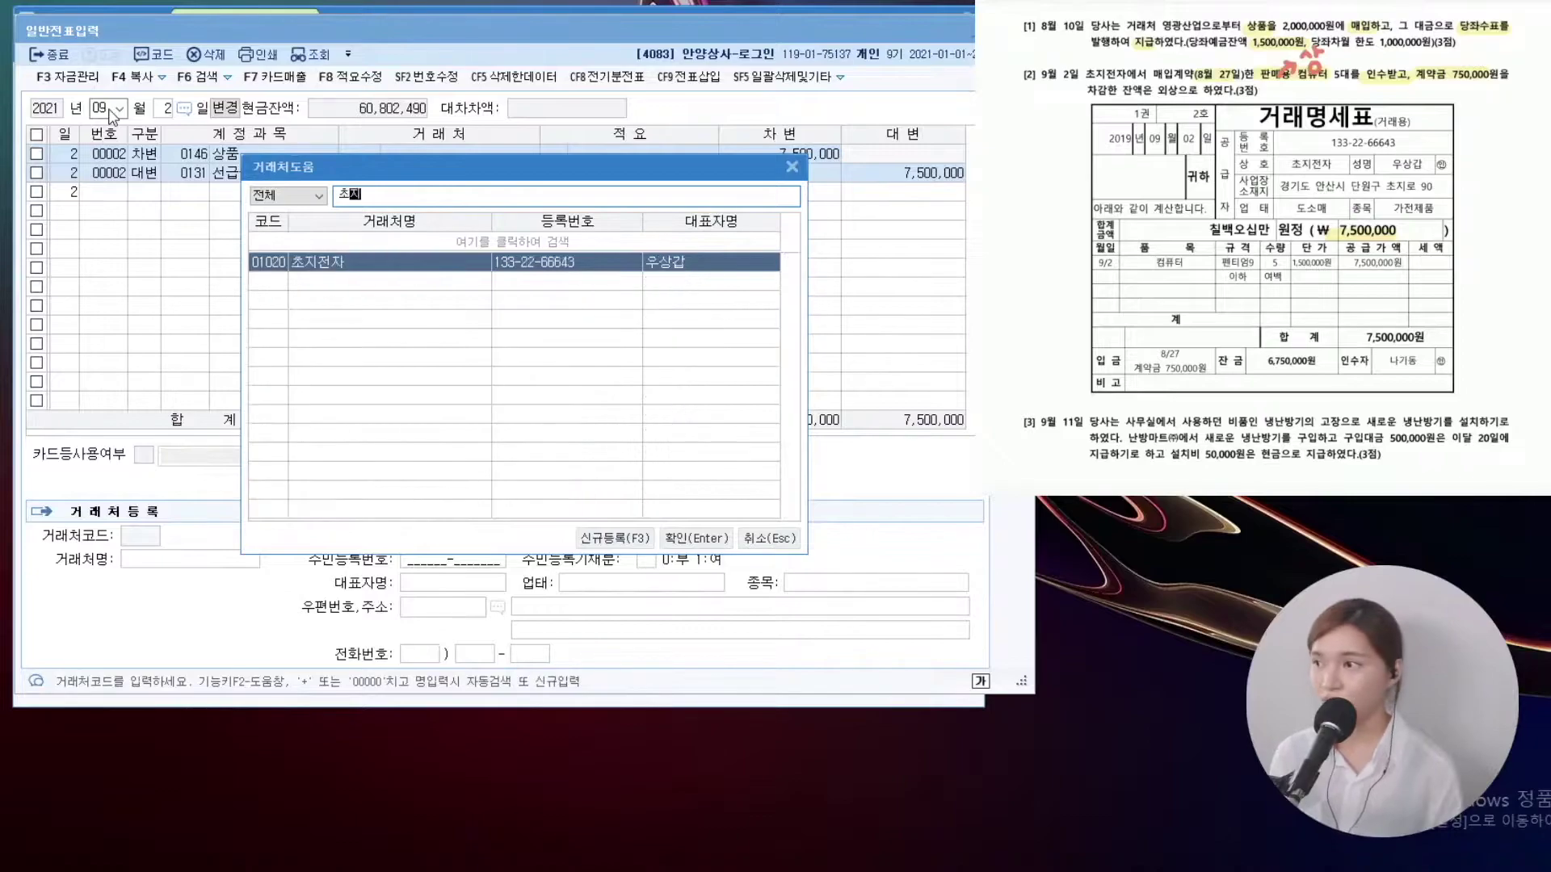
key("Return")
key("Return")
key("Return")
key("shift+Tab")
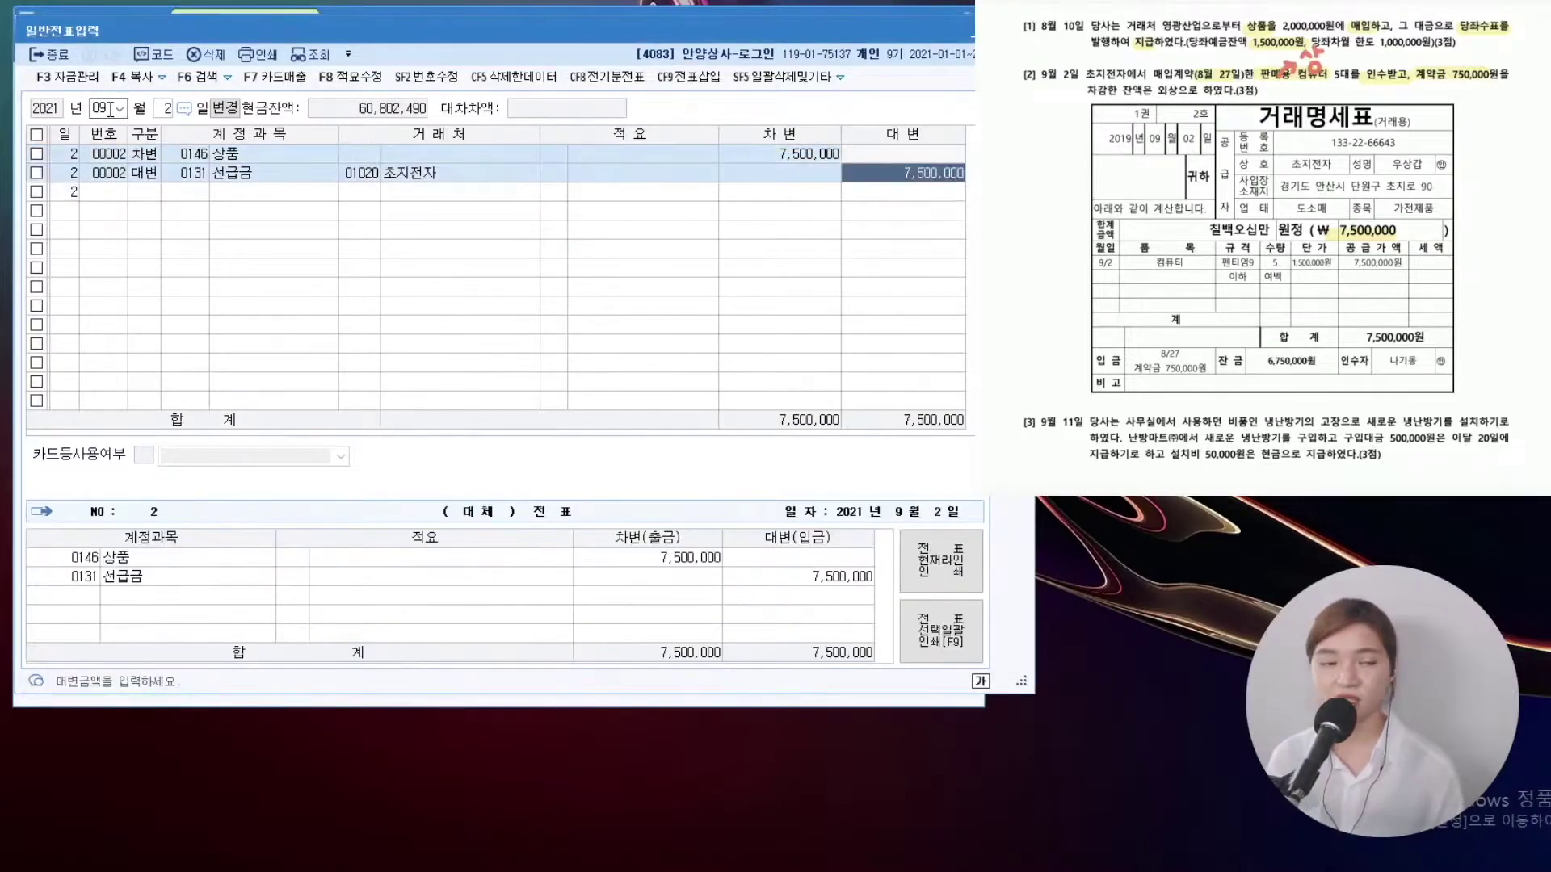
type("750000")
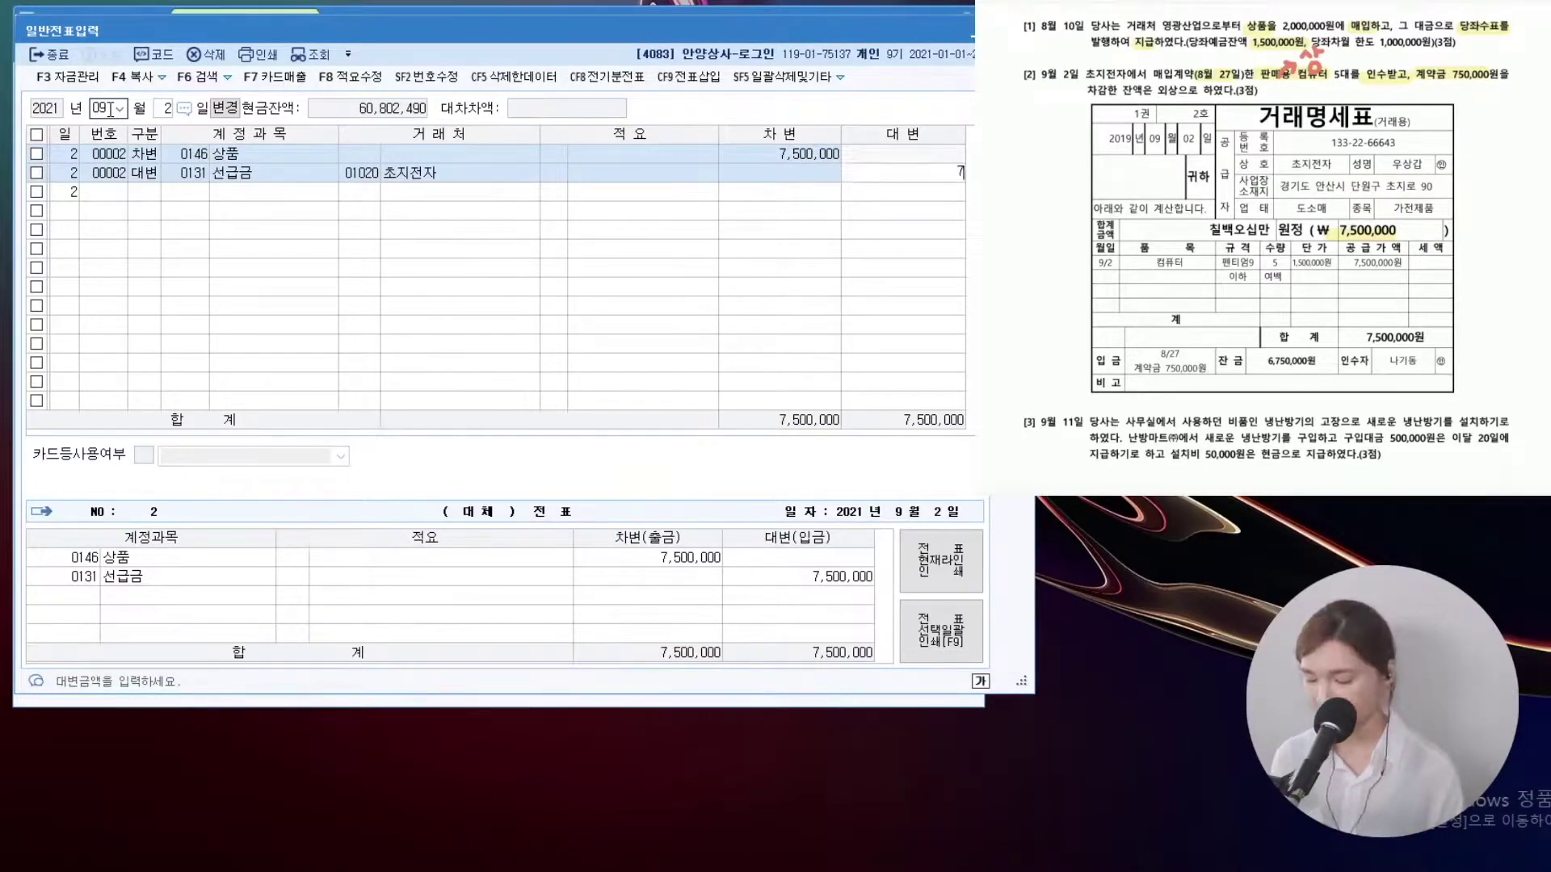
key("Return")
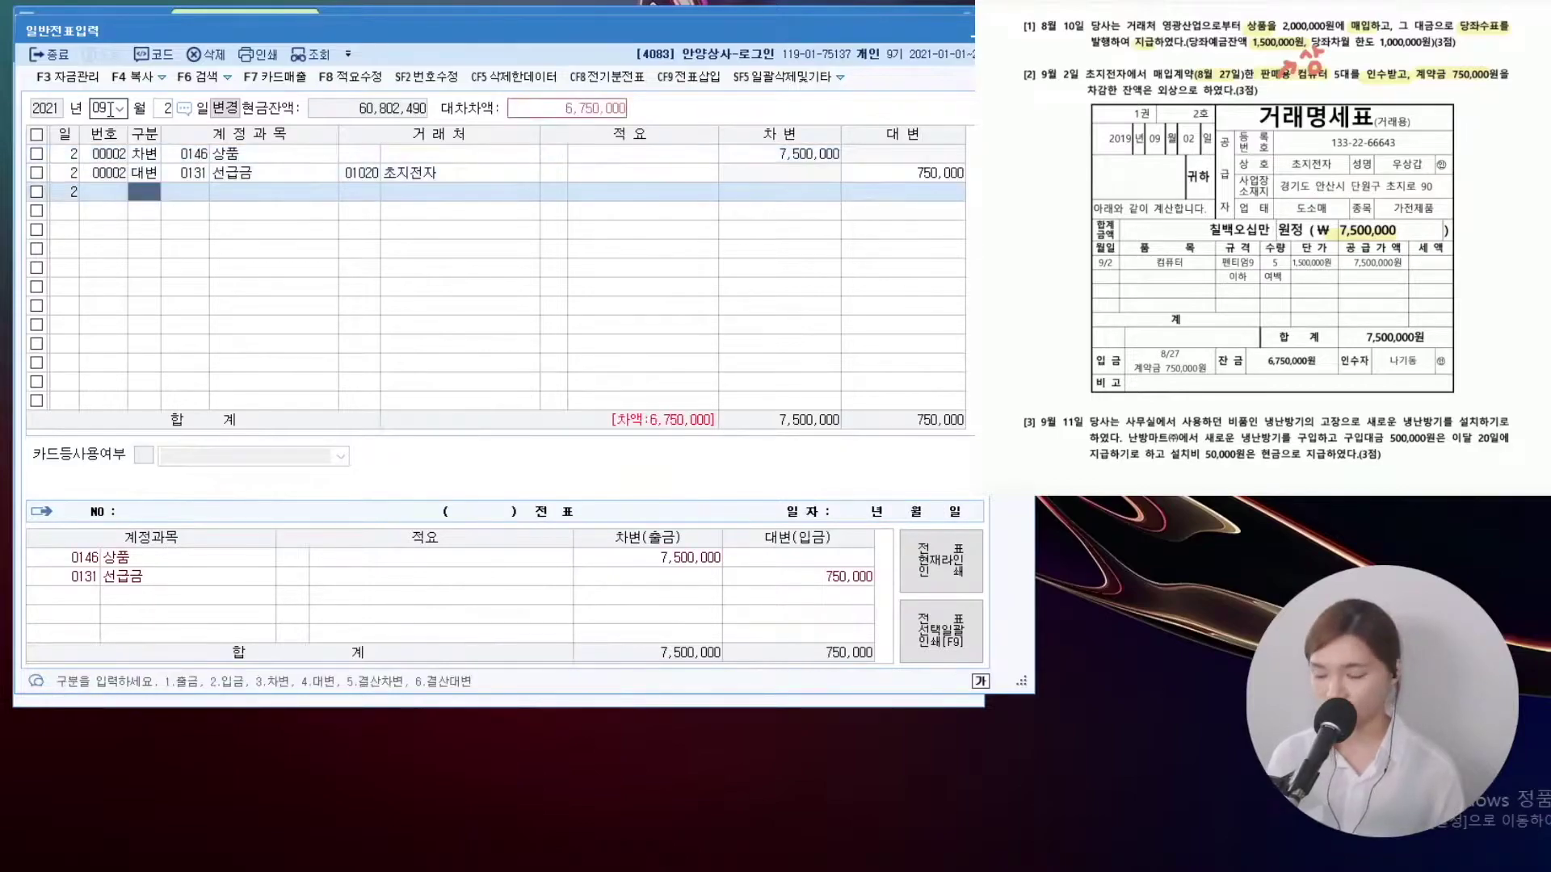
Credit 외상매입금 6,750,000 with partner 초지전자
type("4")
key("F2")
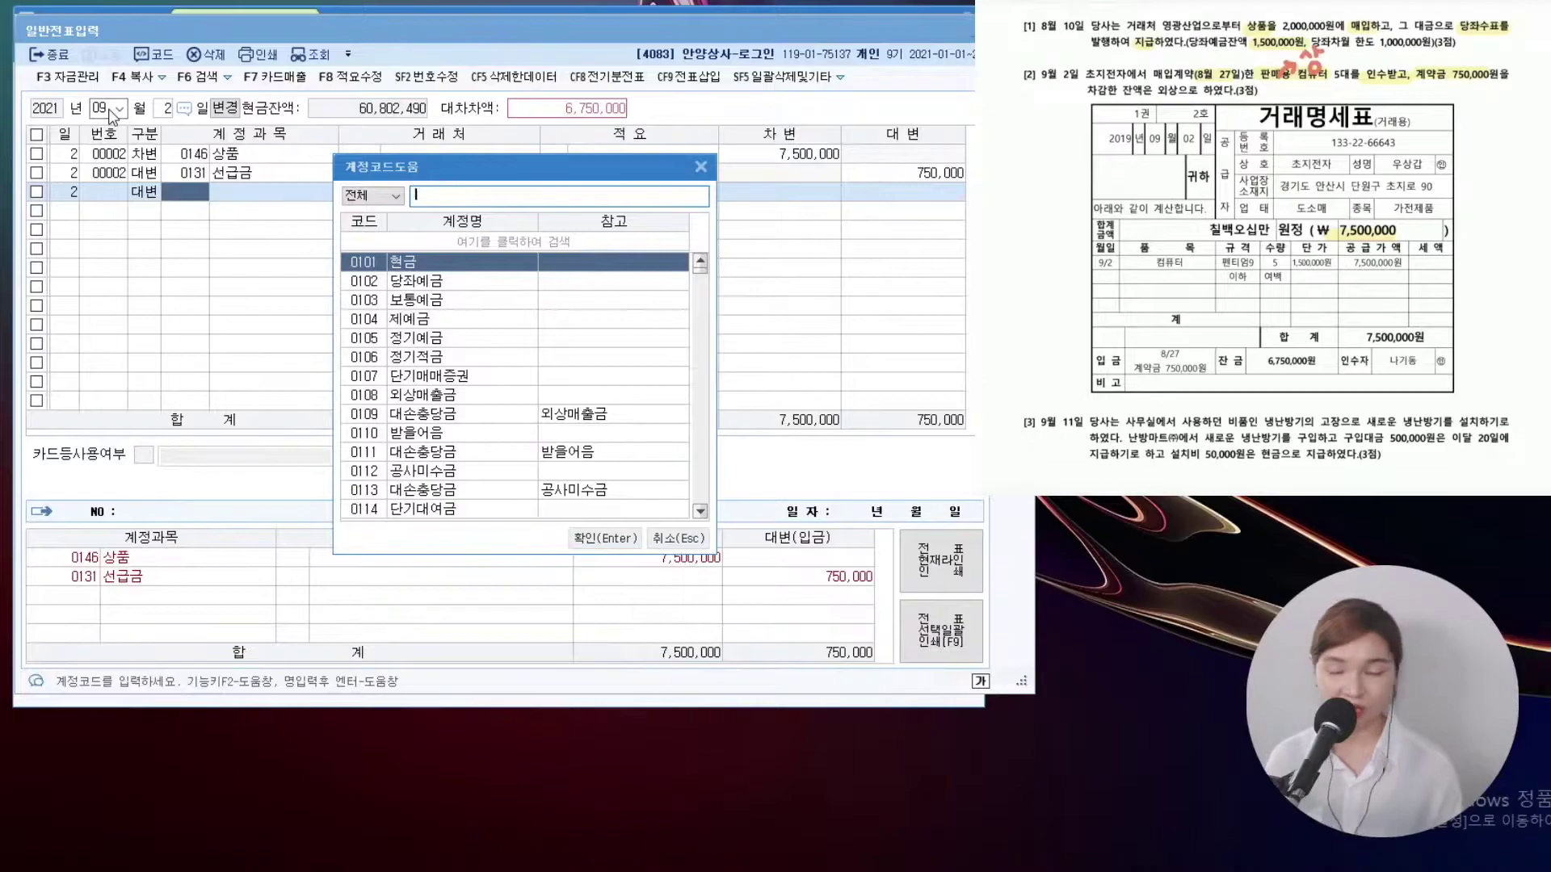
type("외상매입금")
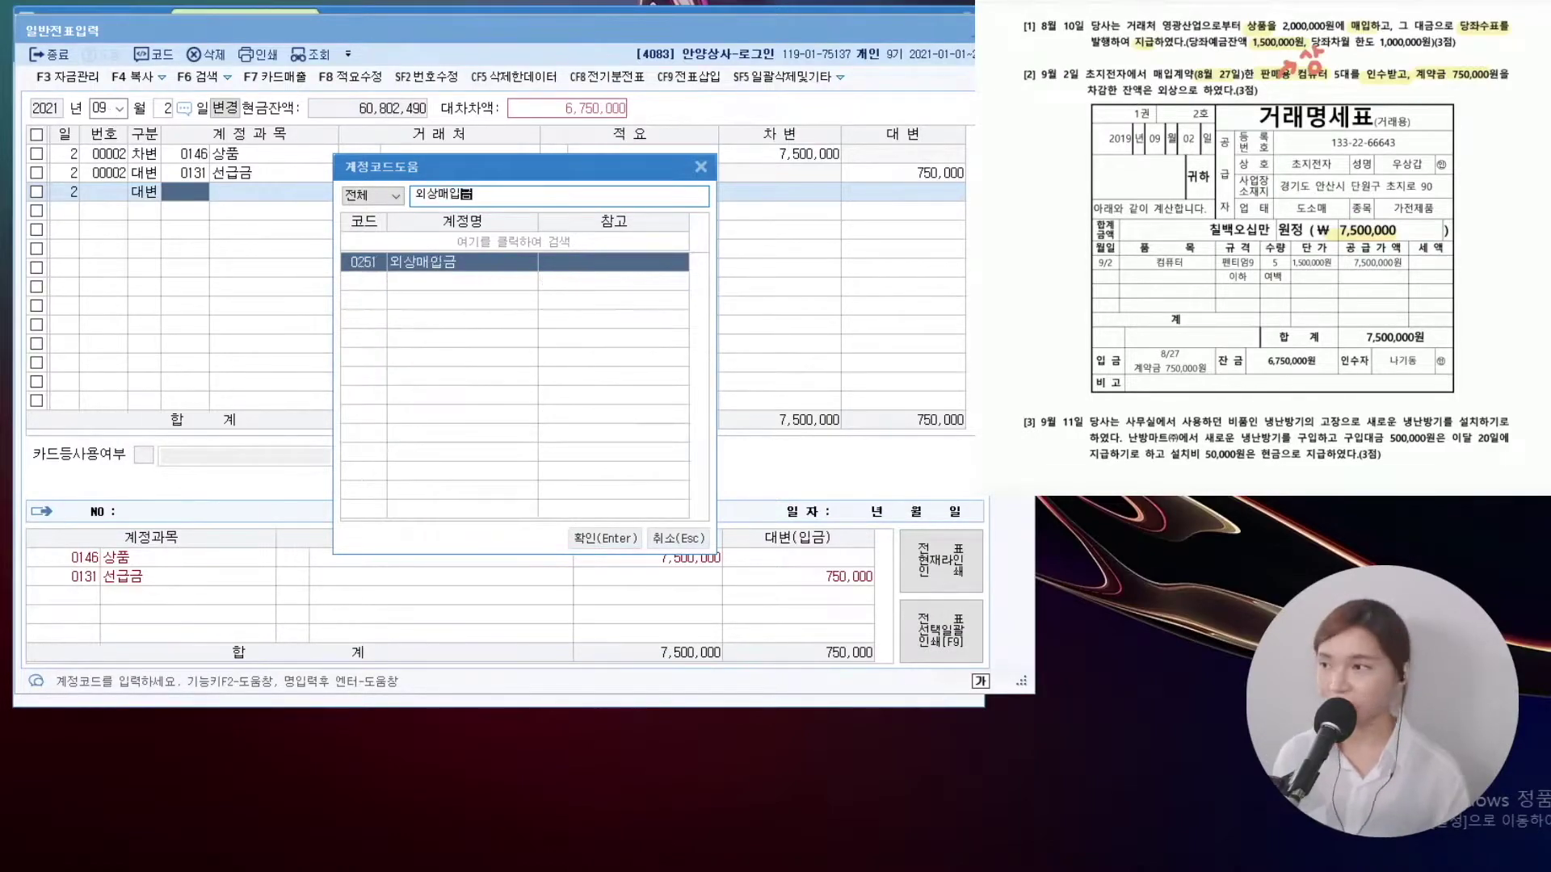
key("Return")
key("F2")
type("초지")
key("Return")
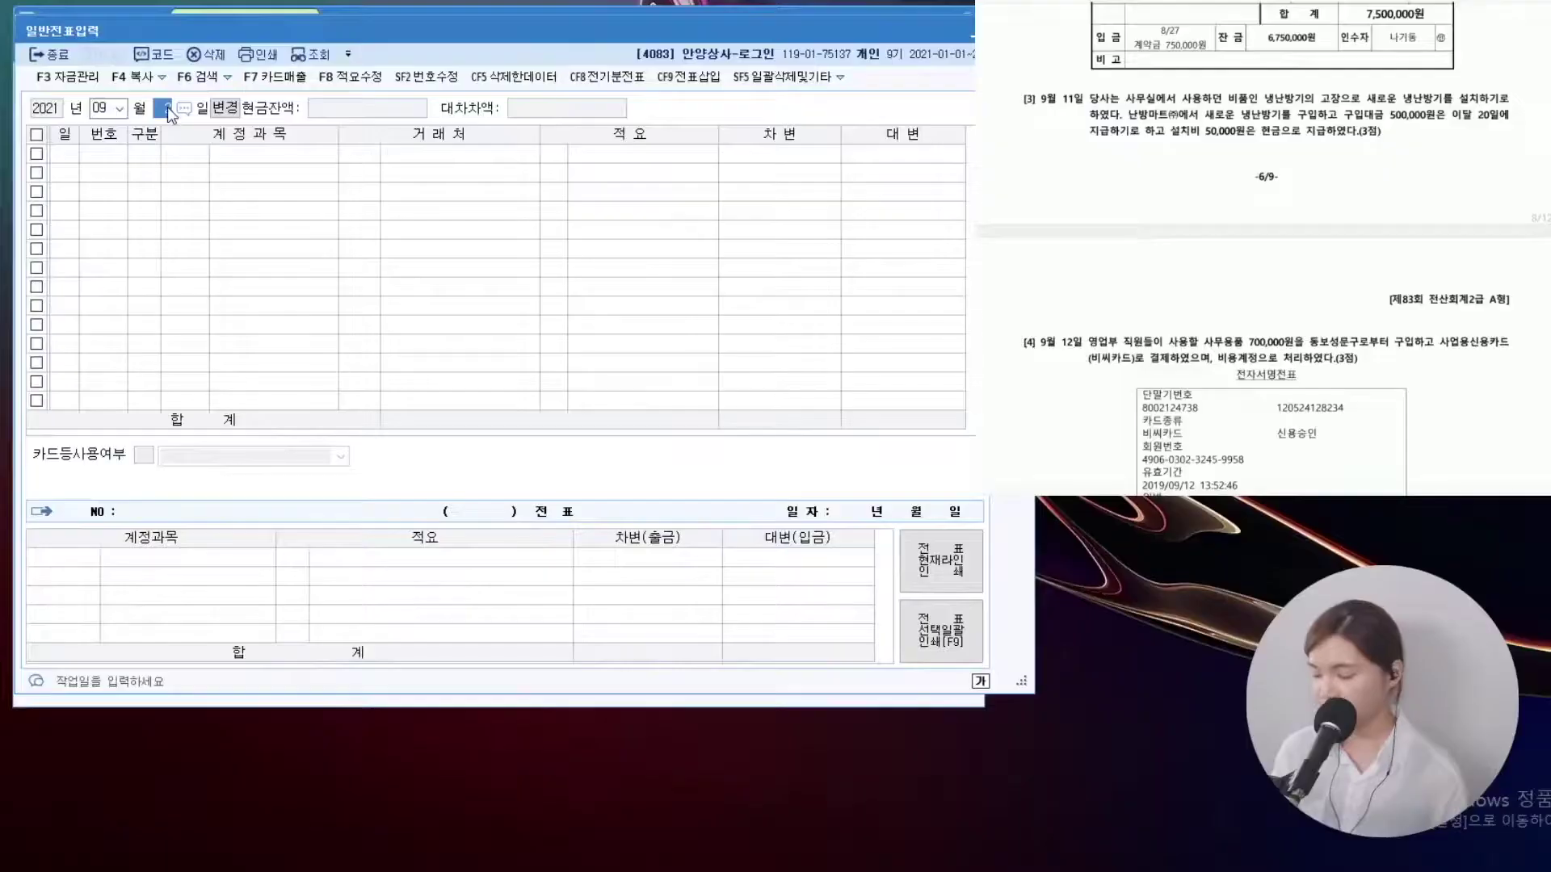
type("11")
key("Return")
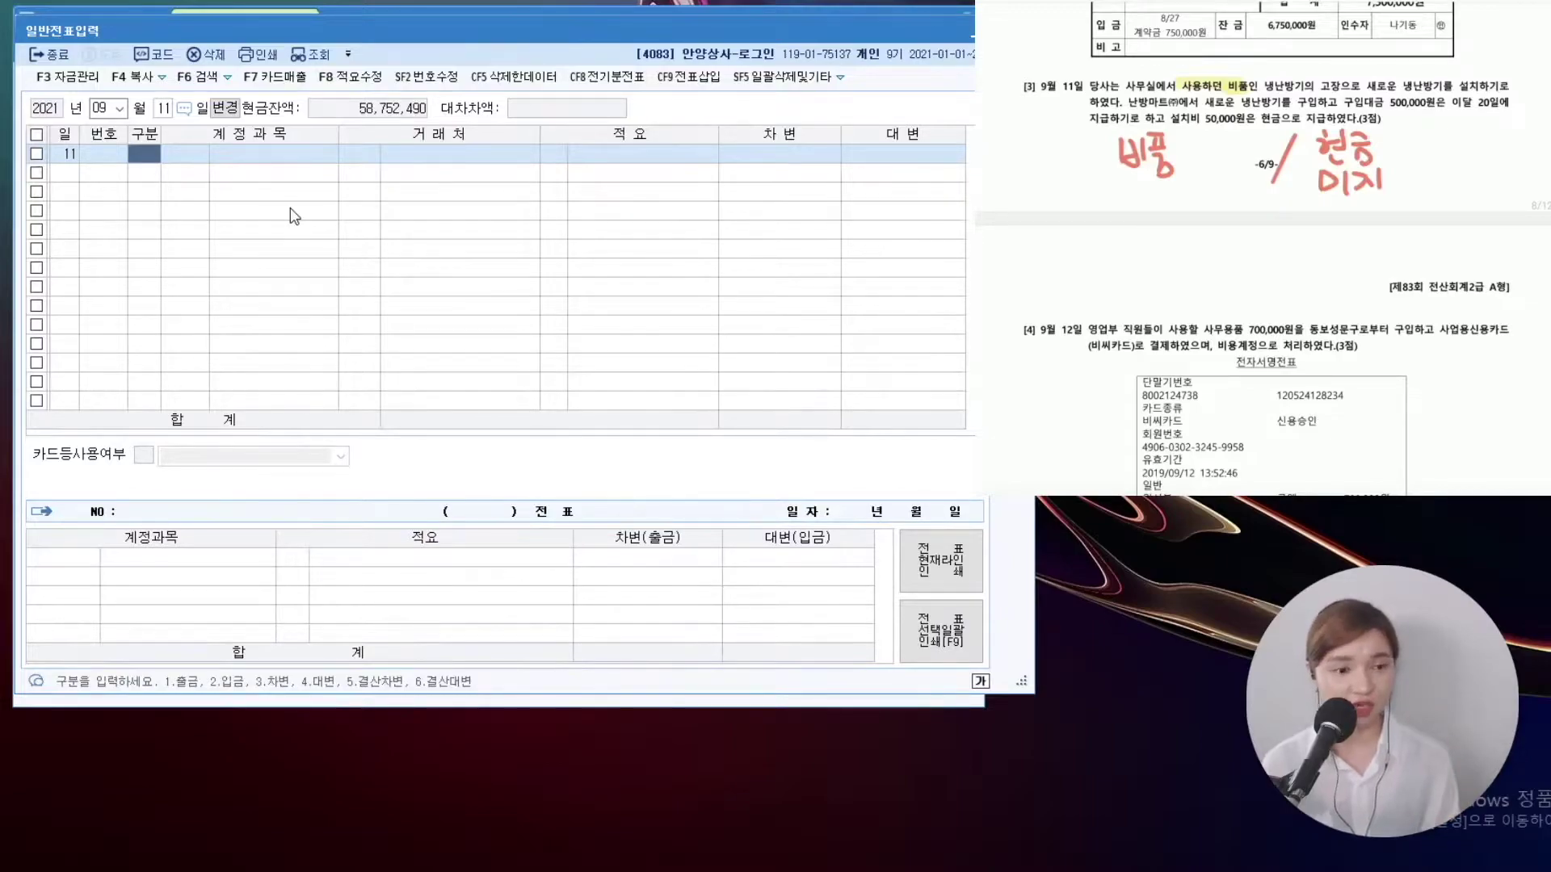
Debit 비품 550,000
type("3비품")
key("Return")
key("Return")
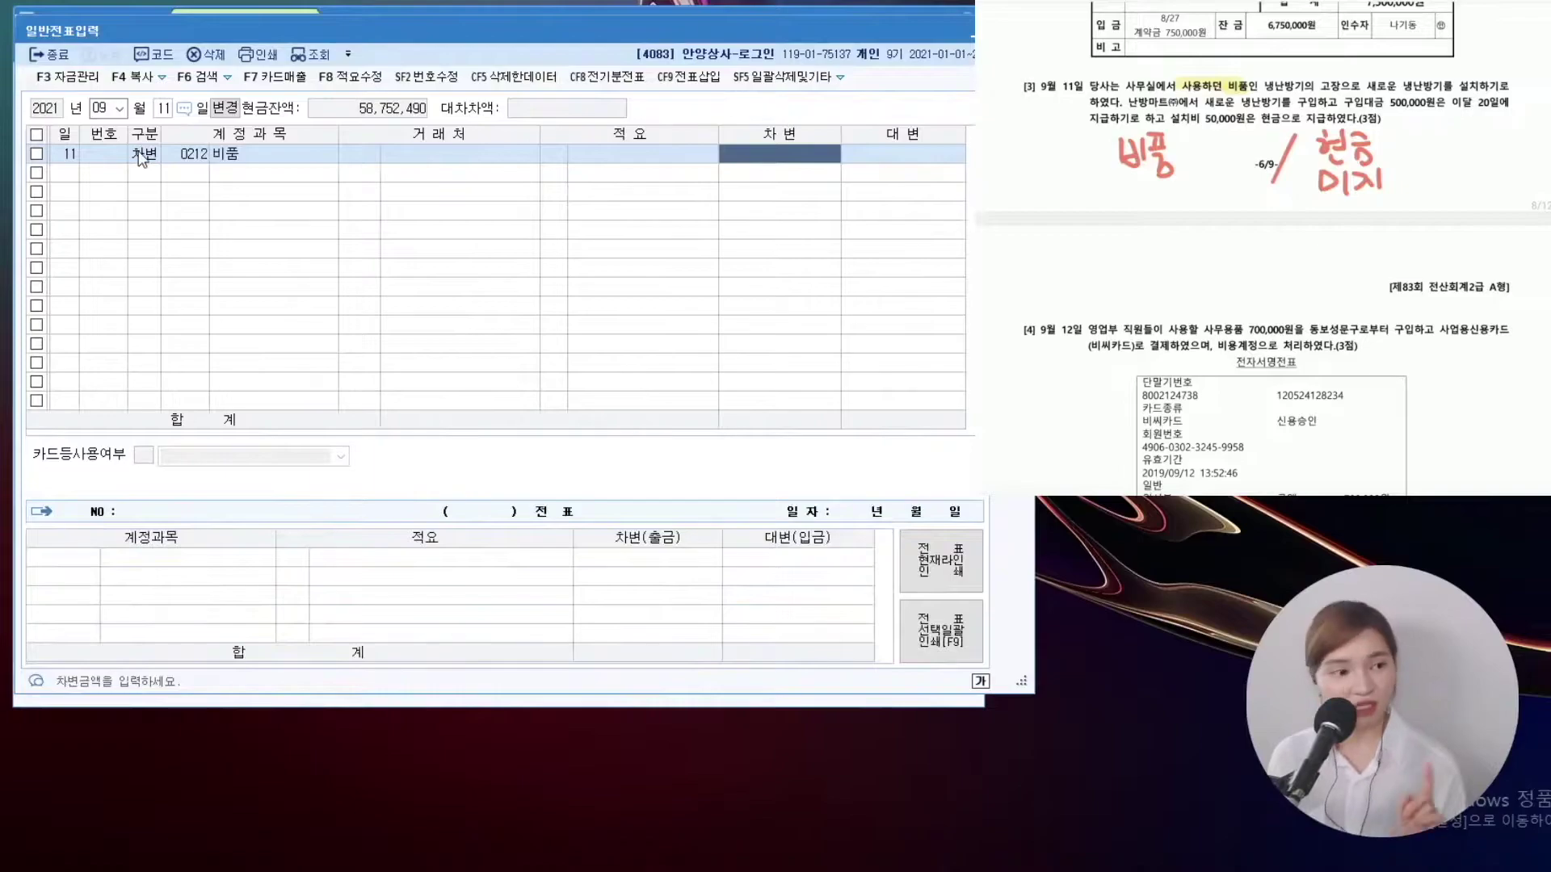
type("550,000")
key("Return")
type("4")
key("F2")
Credit 미지급금 500,000 with vendor 난방마트(주)
type("미지급")
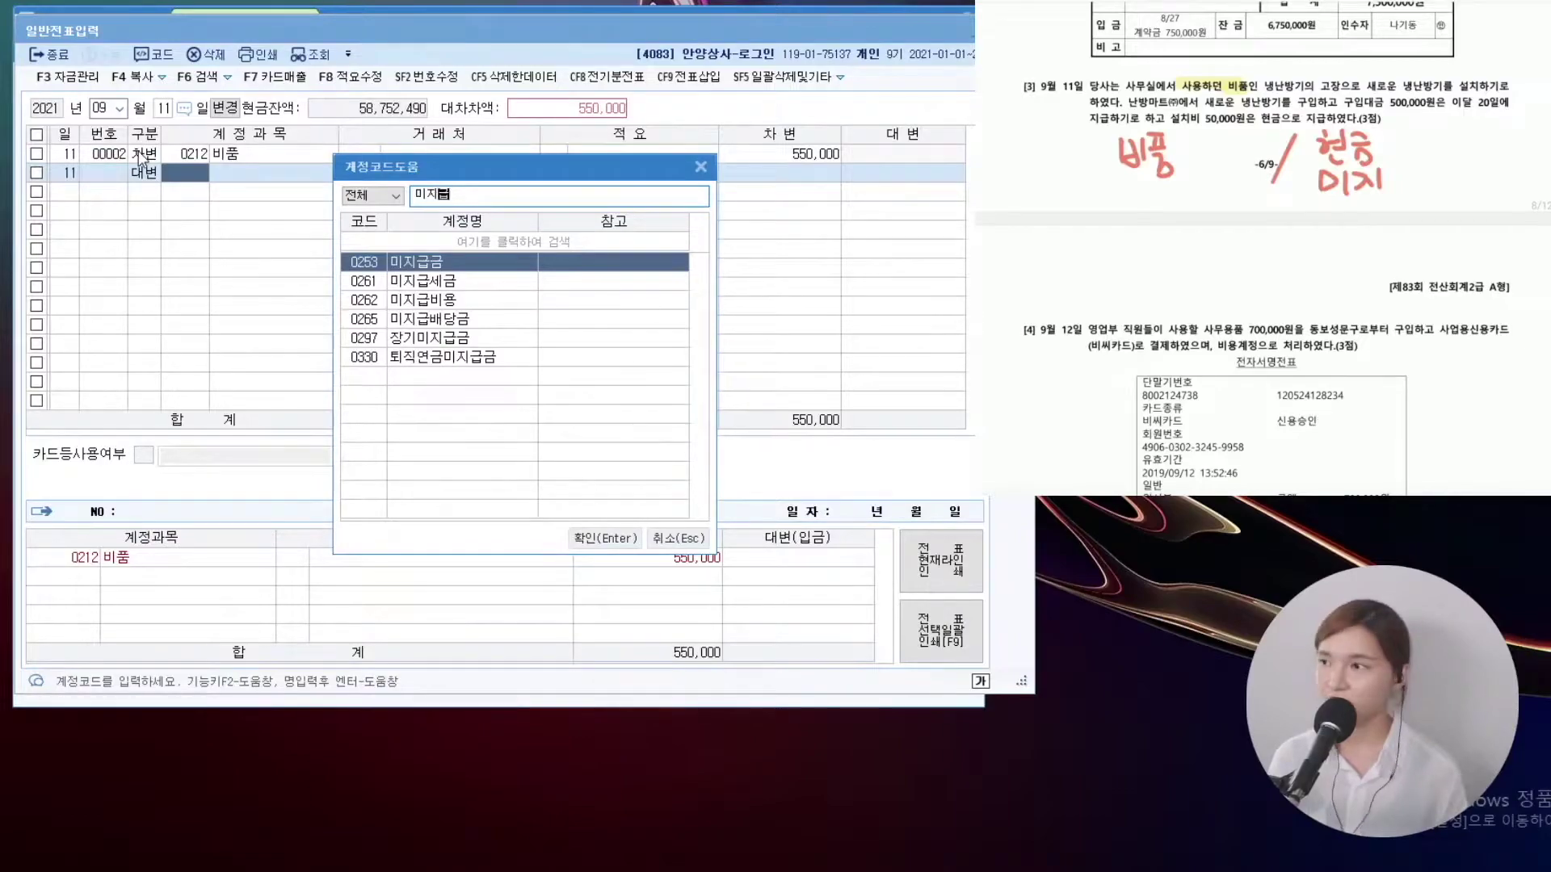
key("Return")
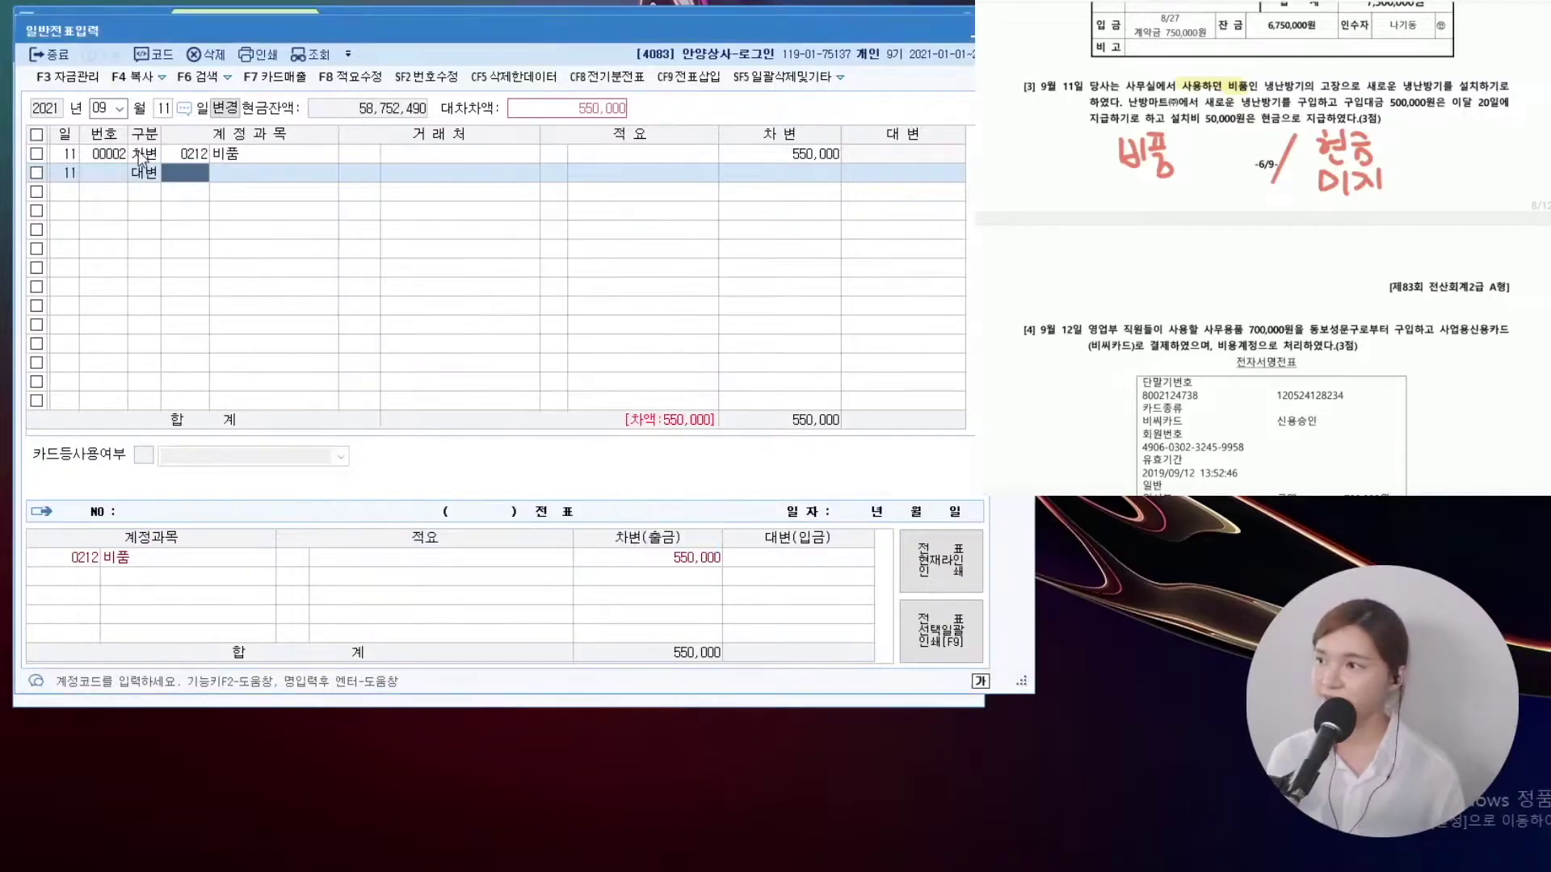
key("F2")
type("난방")
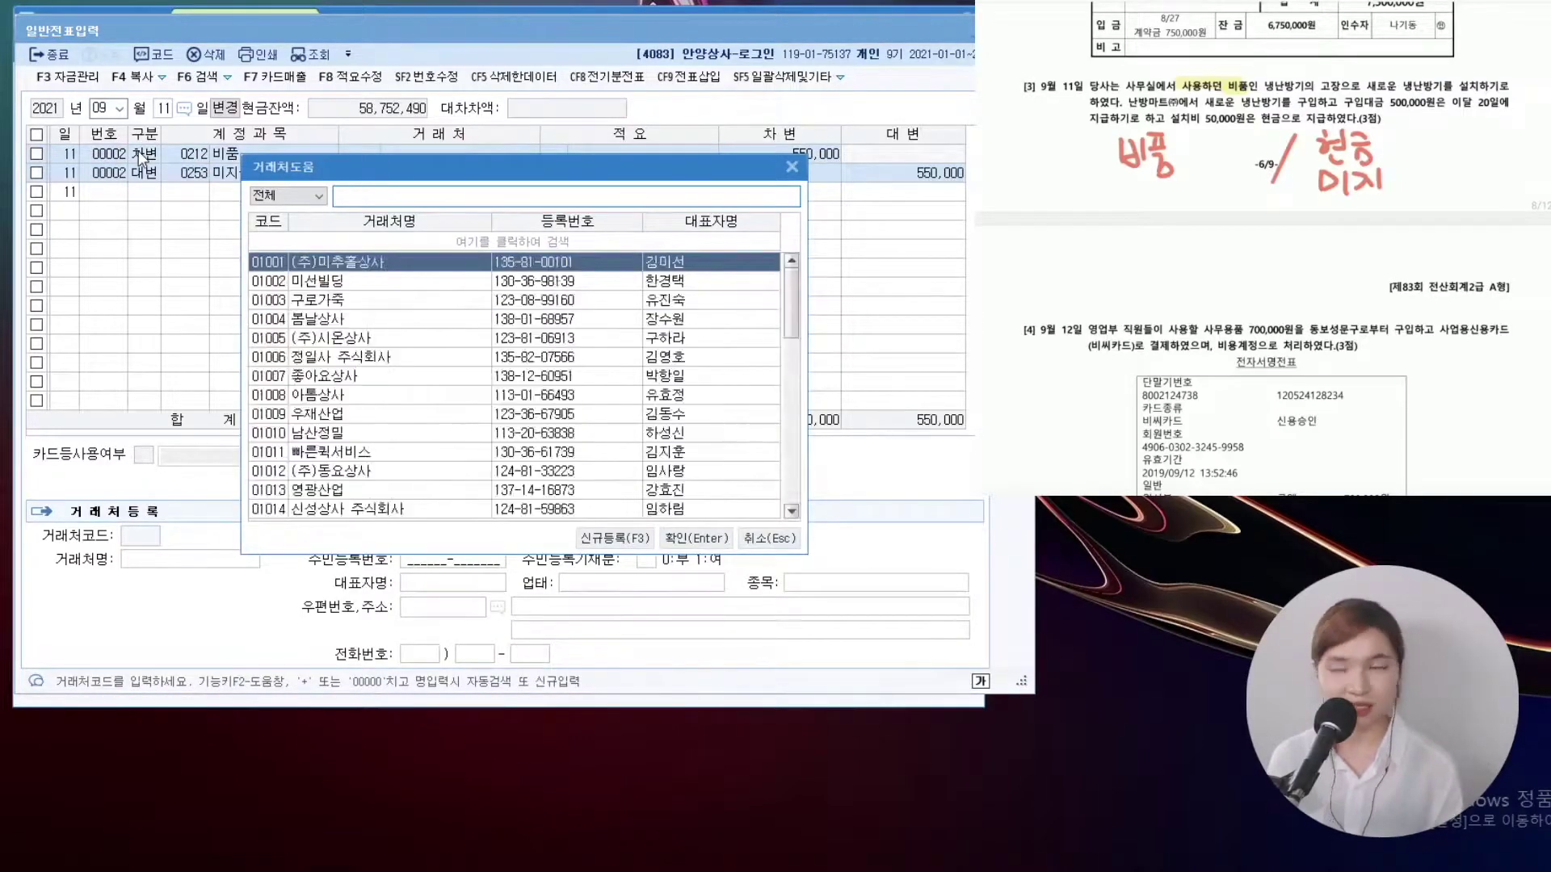
key("Return")
key("Return")
type("500000")
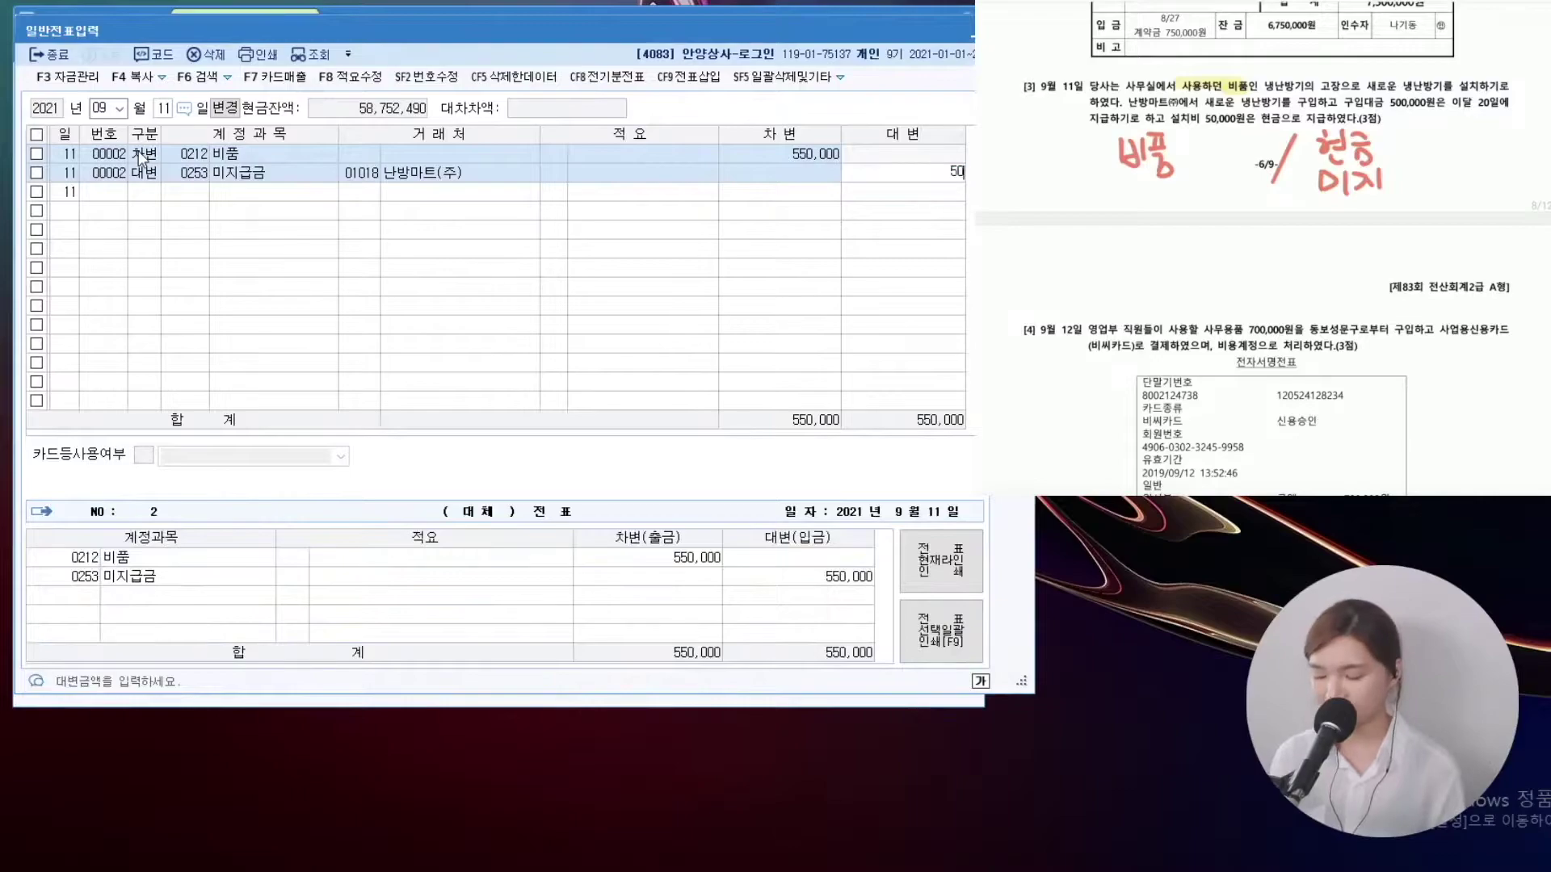
key("Return")
Credit 현금 50,000 to complete the voucher
type("4")
key("Return")
key("F2")
type("현금")
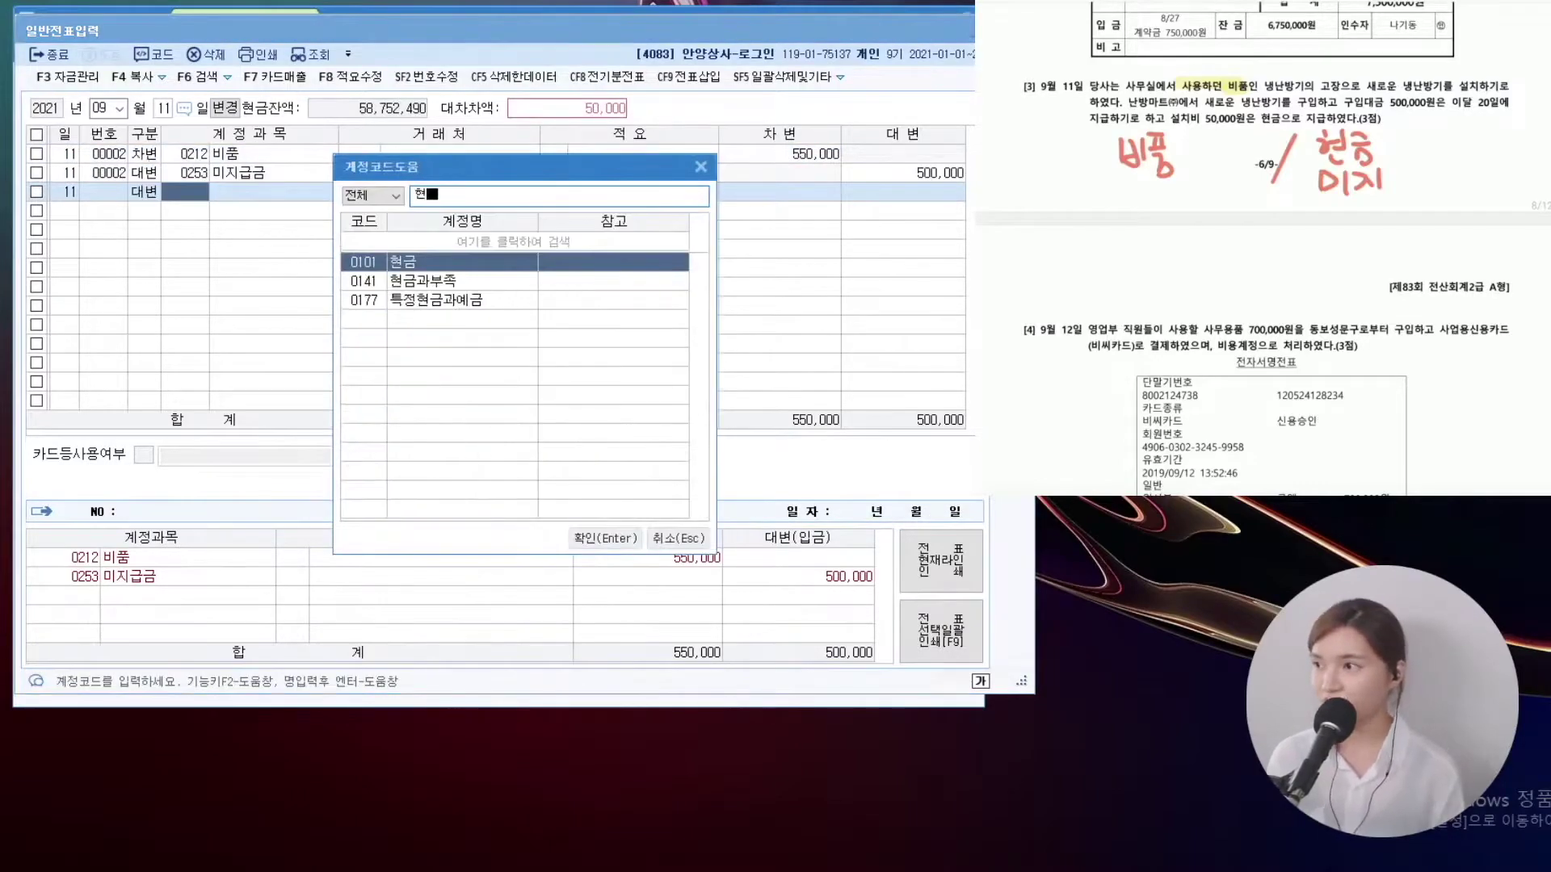
key("Return")
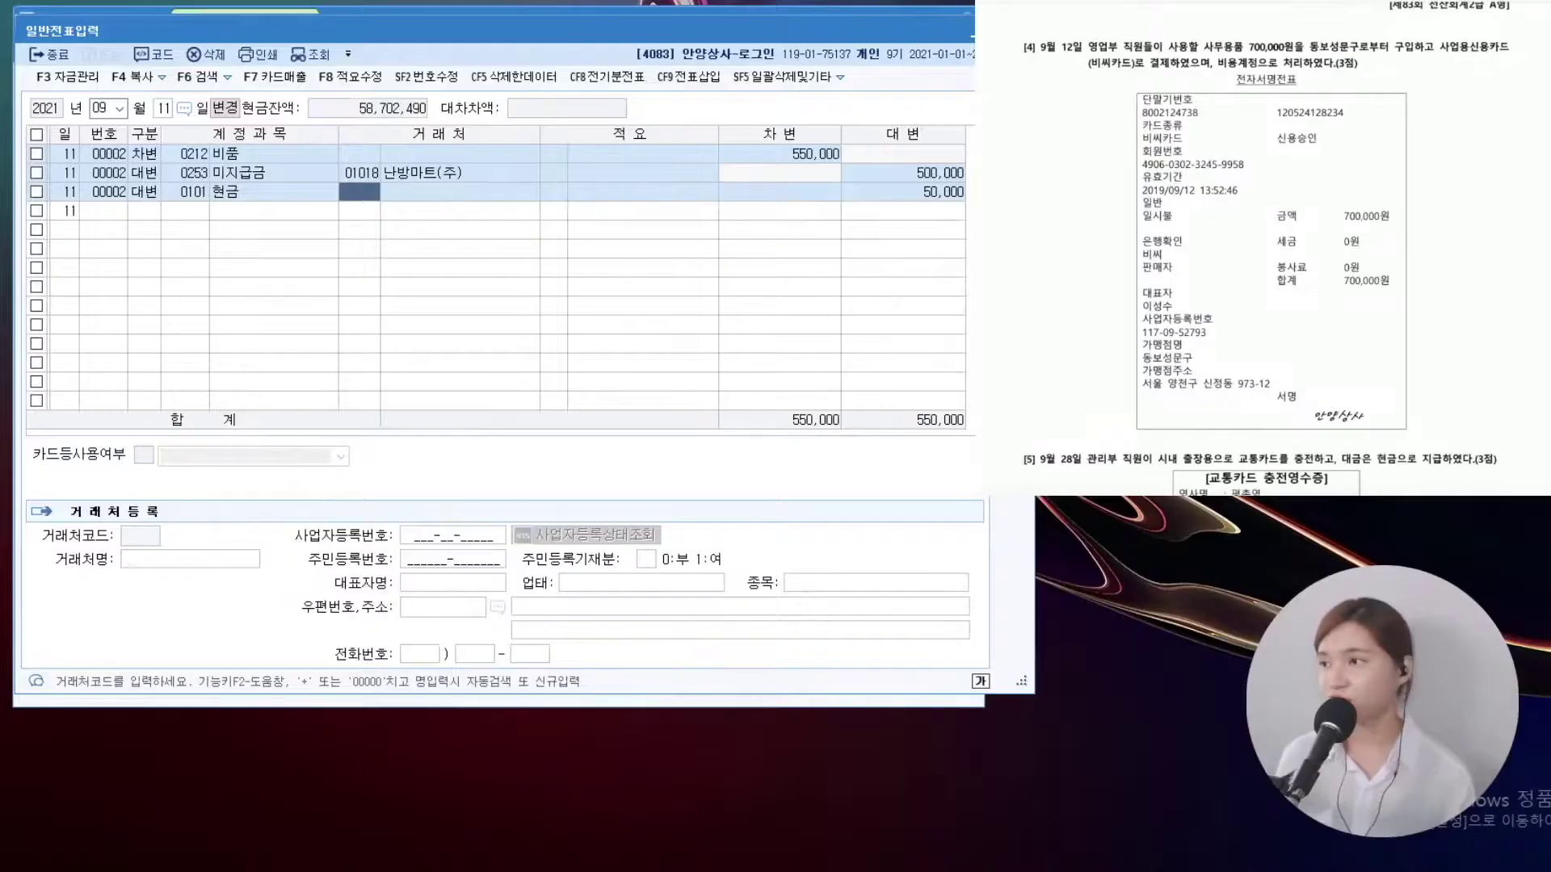
type("12")
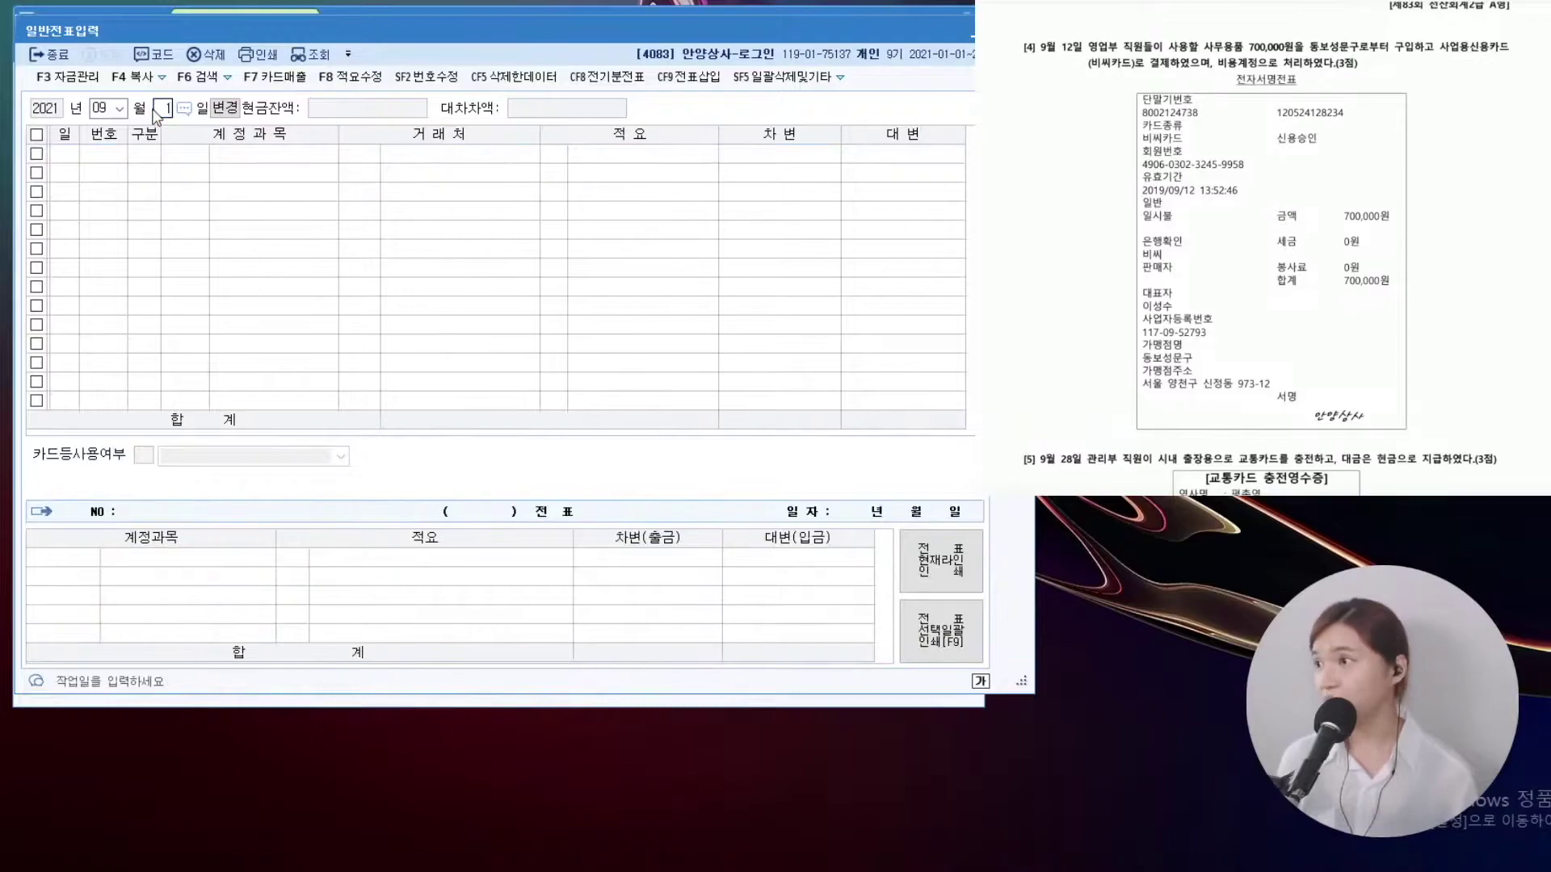
key("Return")
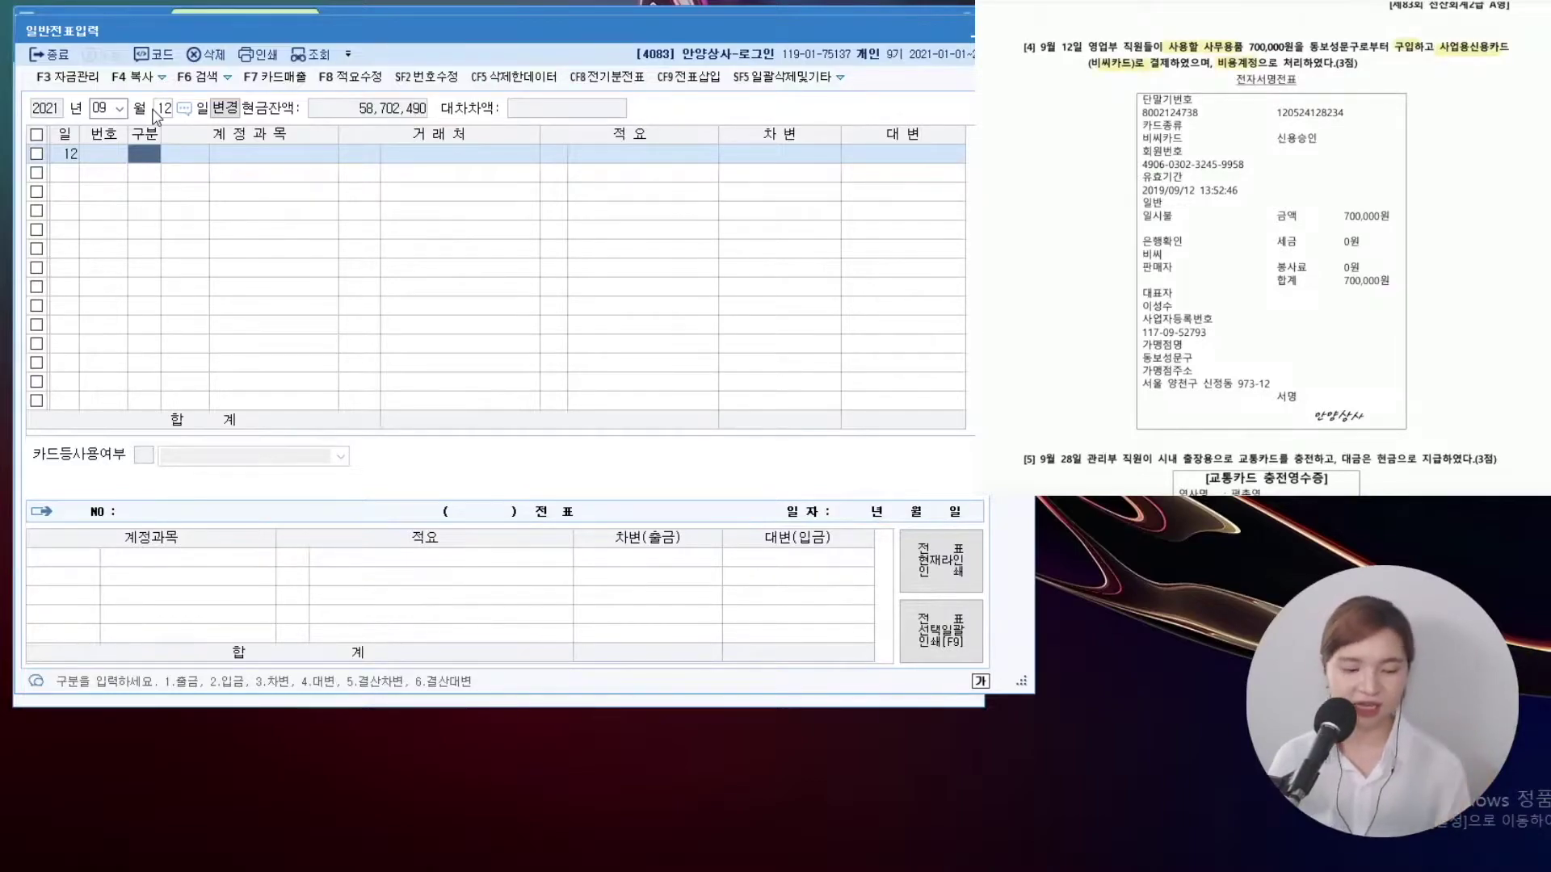
Debit 0830 소모품비 700,000 on the 12 September voucher
type("3")
key("Return")
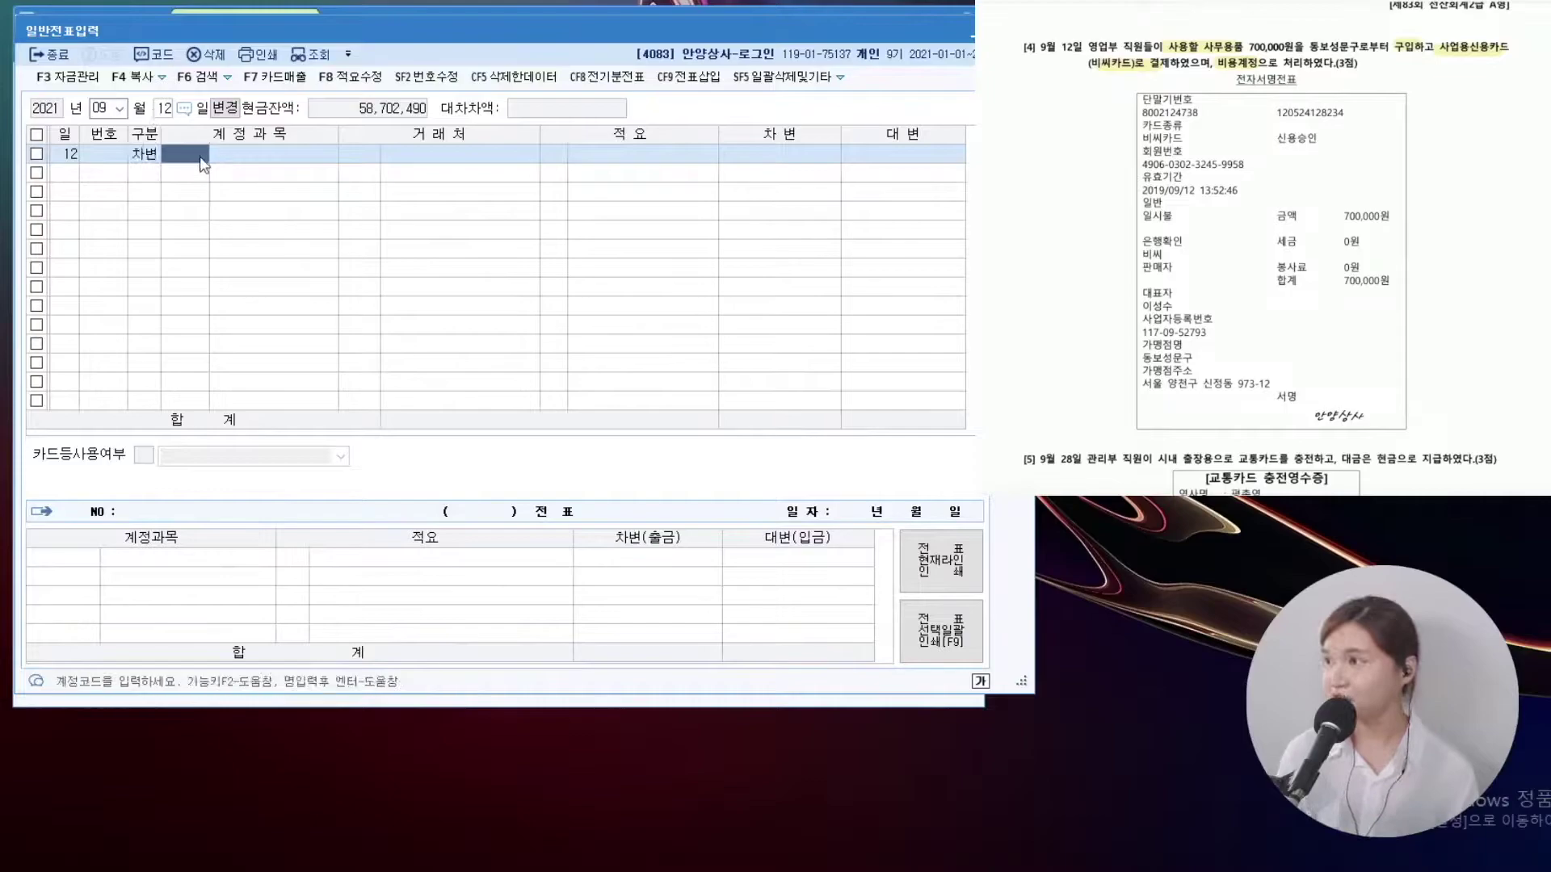
key("F2")
type("소모품비")
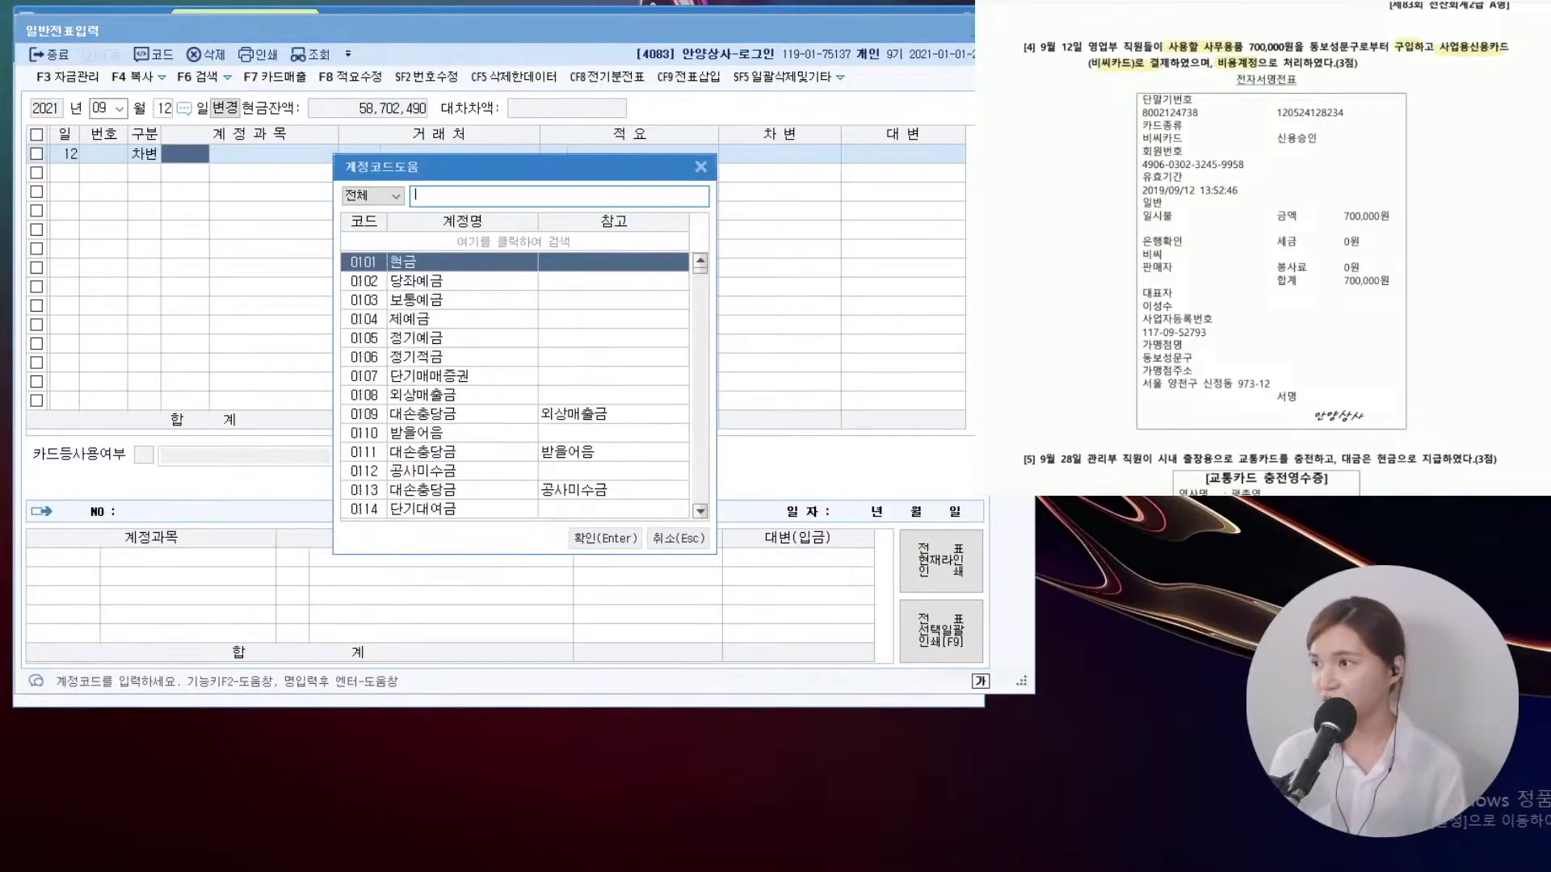
key("Down")
key("Down")
key("Down")
key("Down")
key("Down")
key("Return")
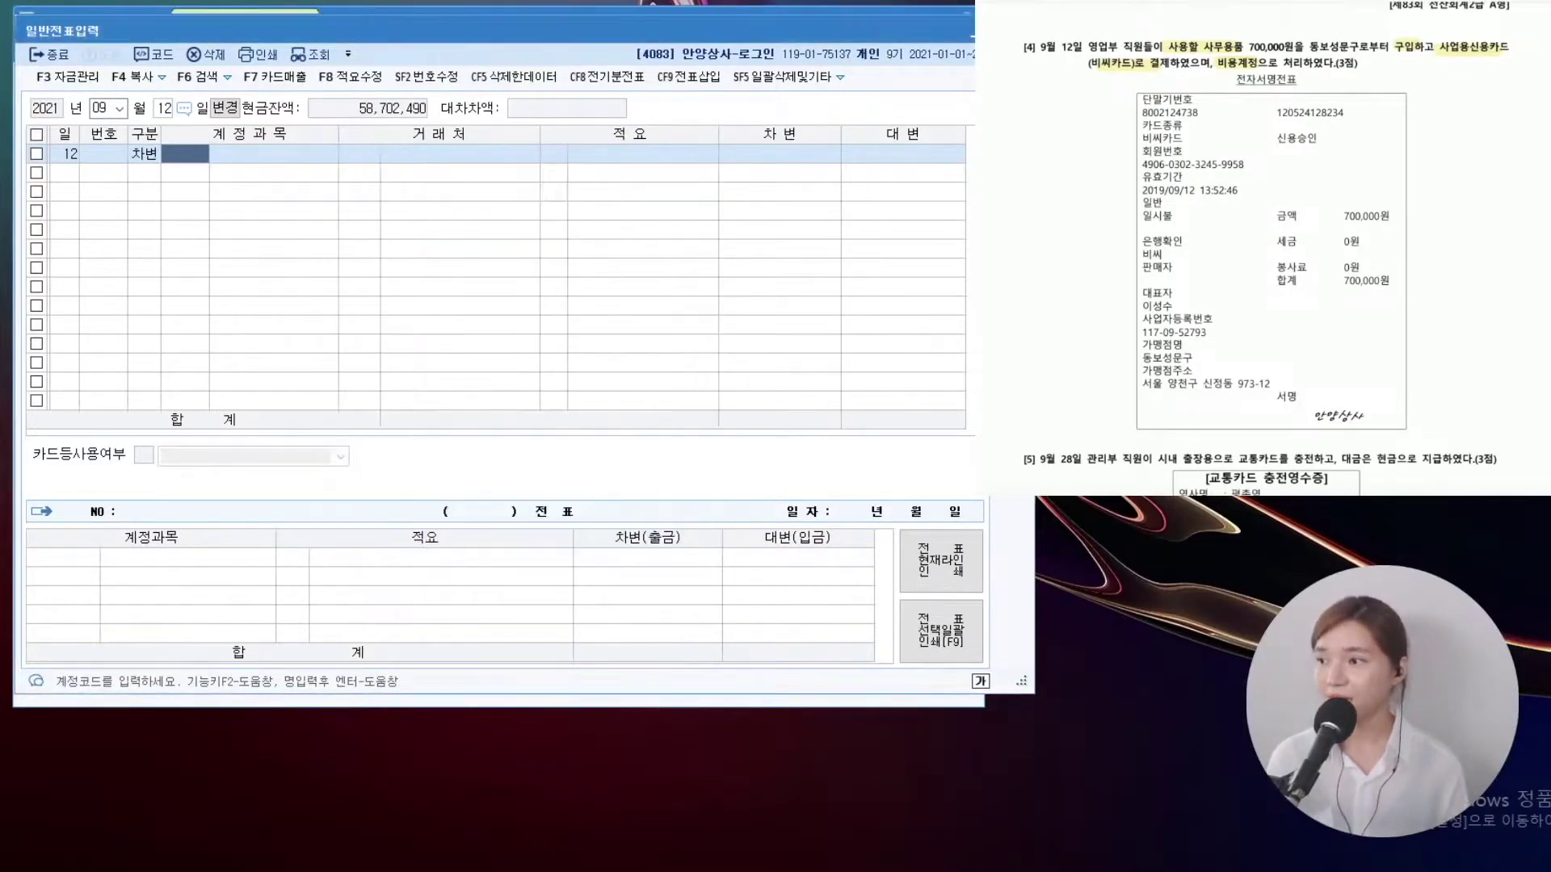
key("Return")
key("Return")
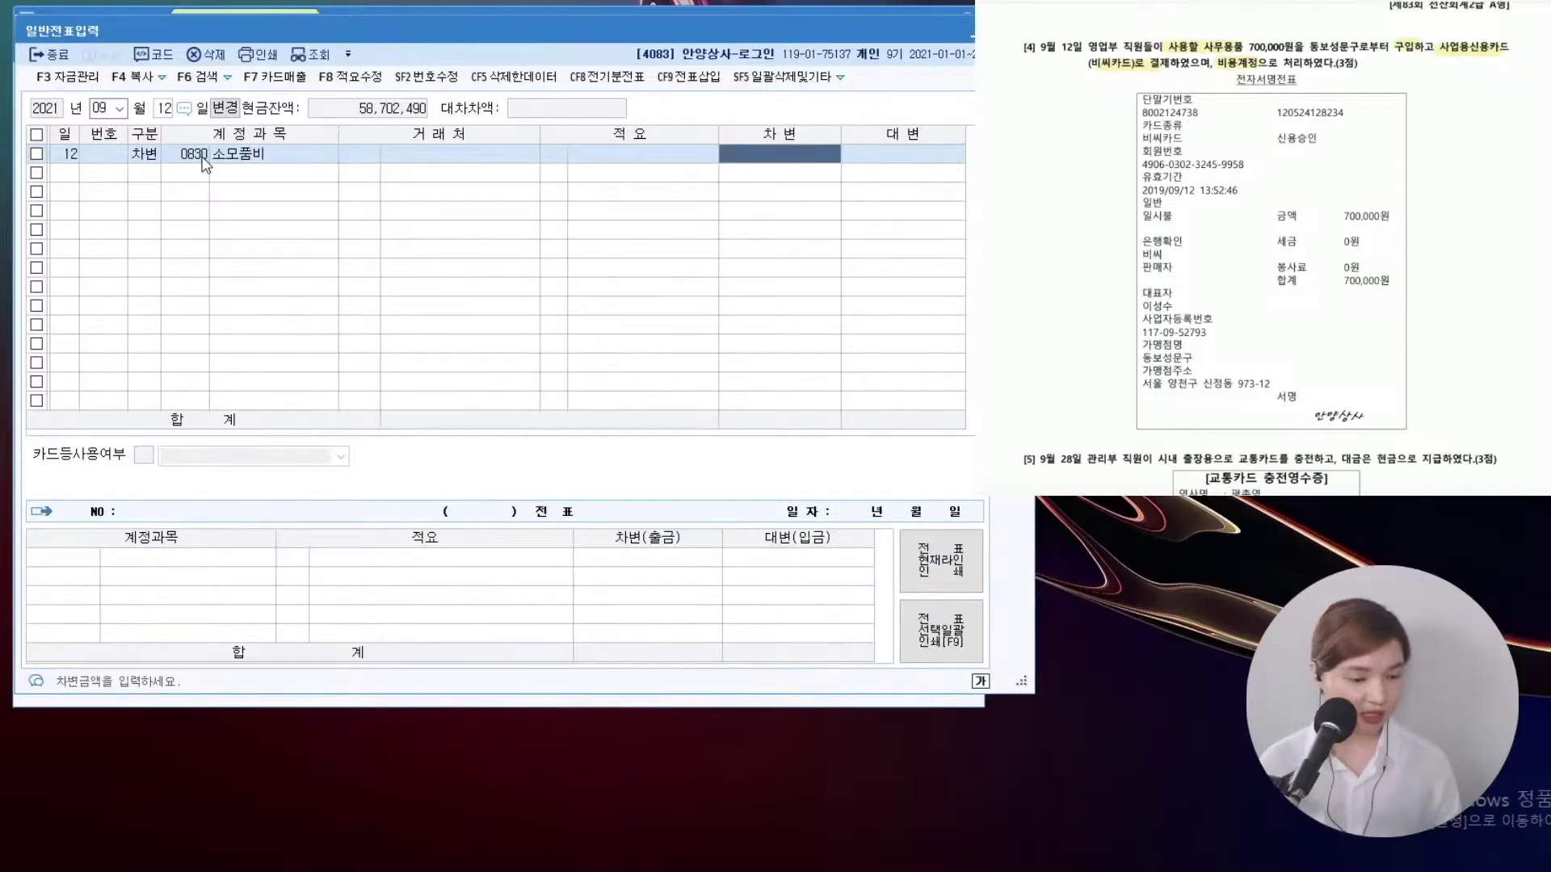
type("700")
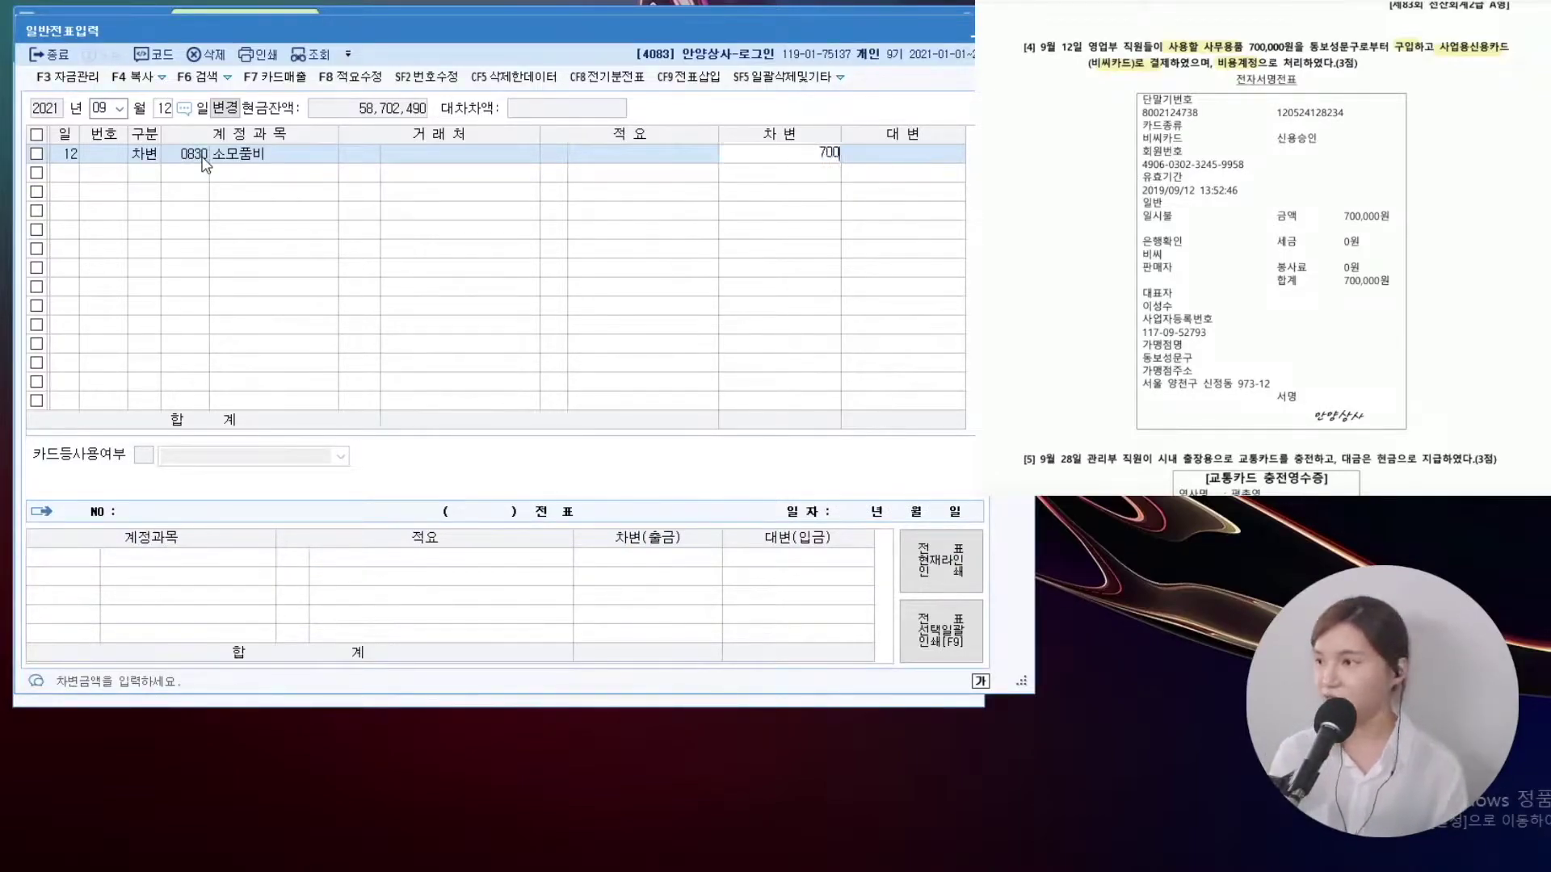
key("plus")
Credit 미지급금 700,000 with 비씨카드 as the partner
key("Return")
type("4")
key("Return")
key("F2")
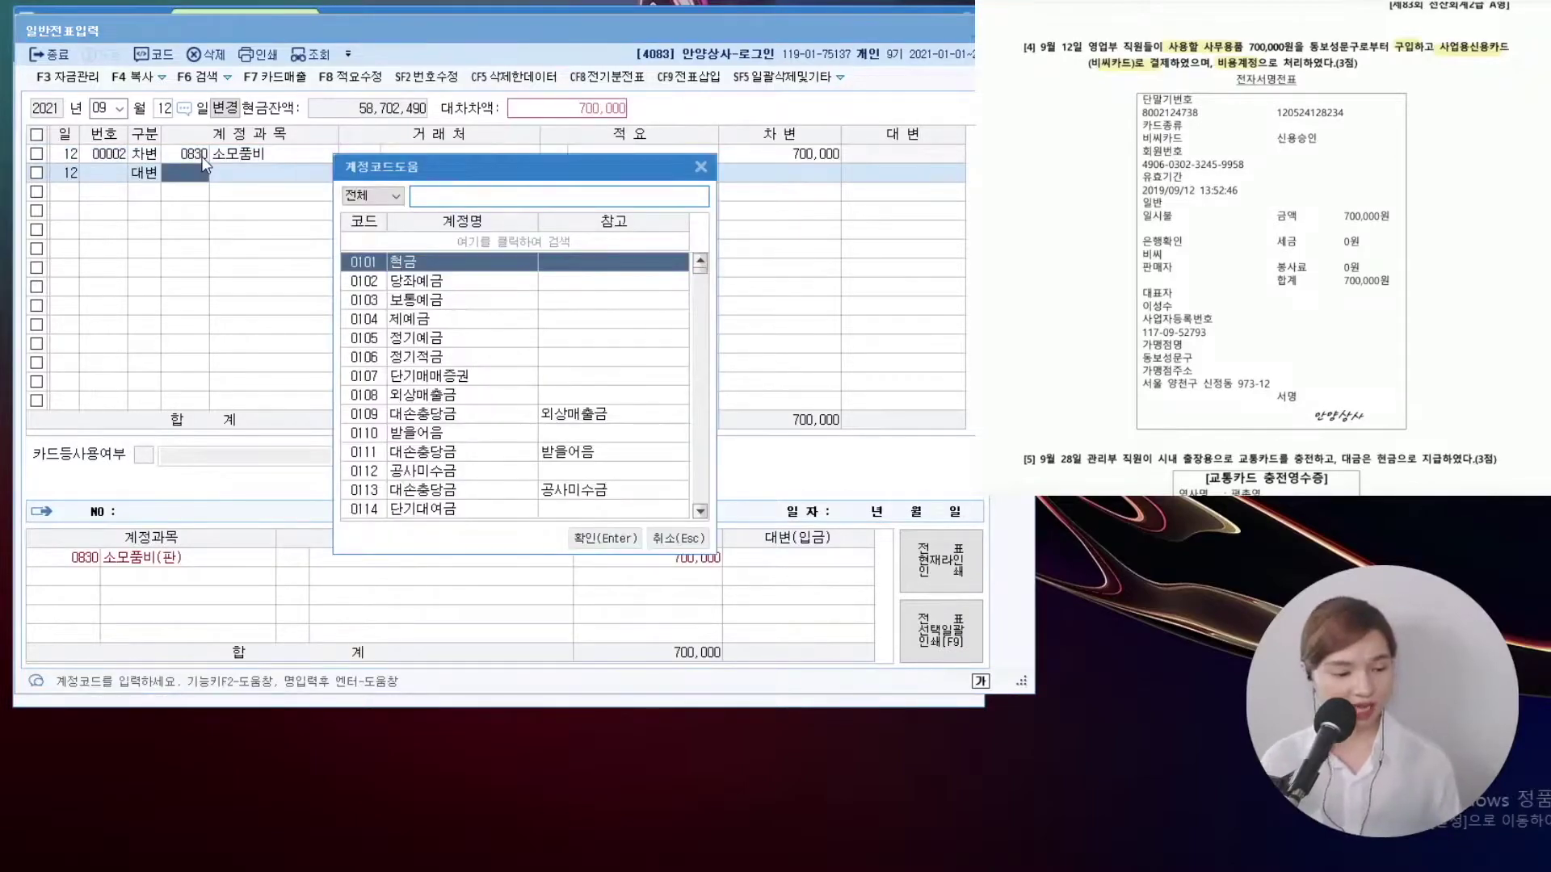
type("미지급금")
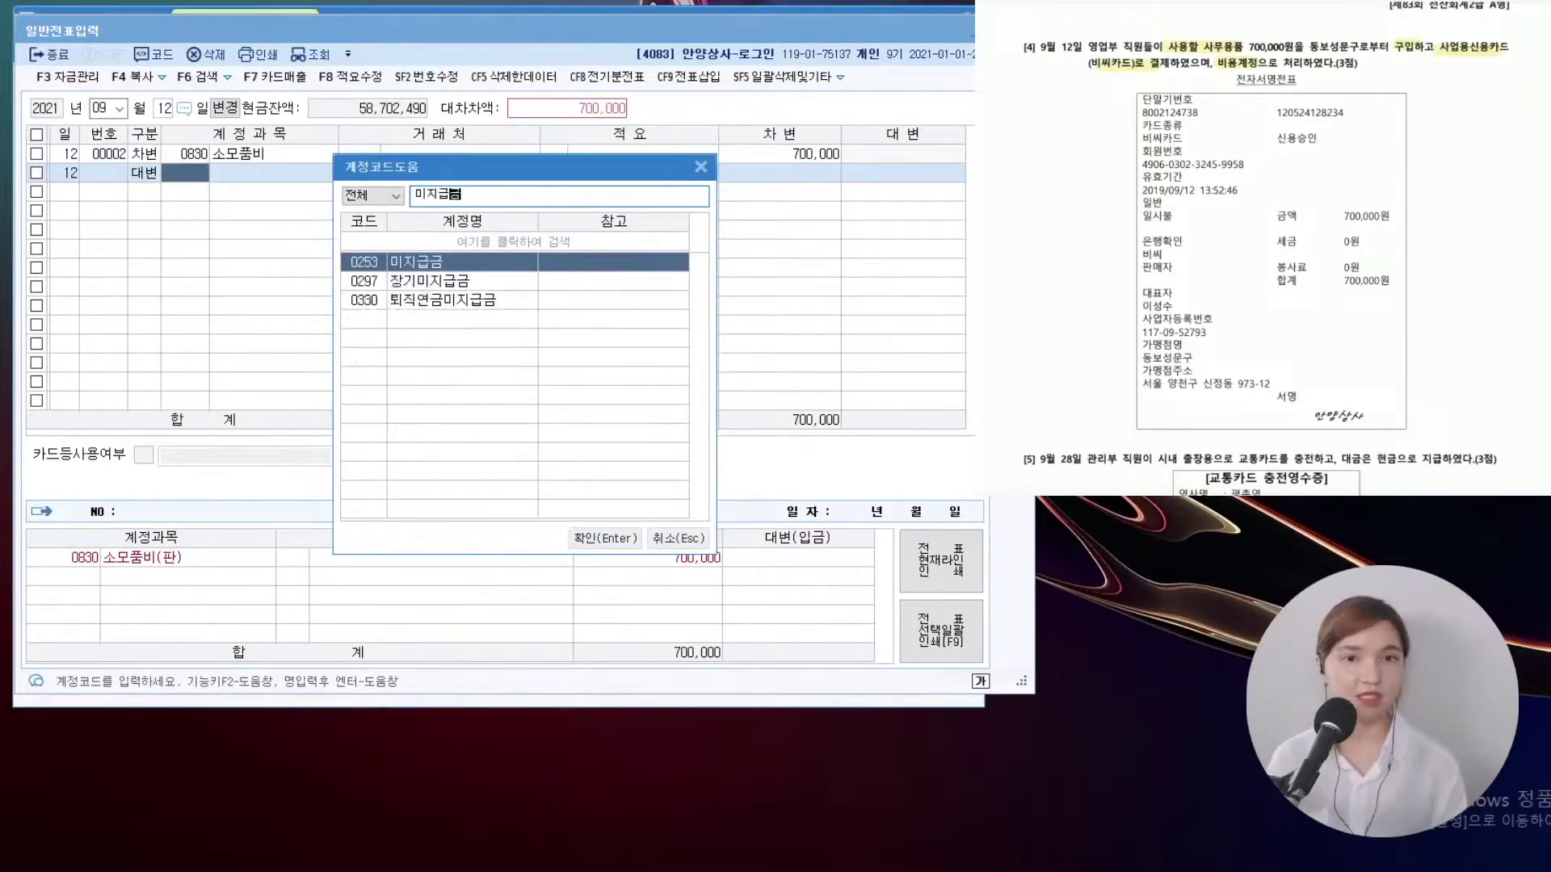
key("Return")
key("F2")
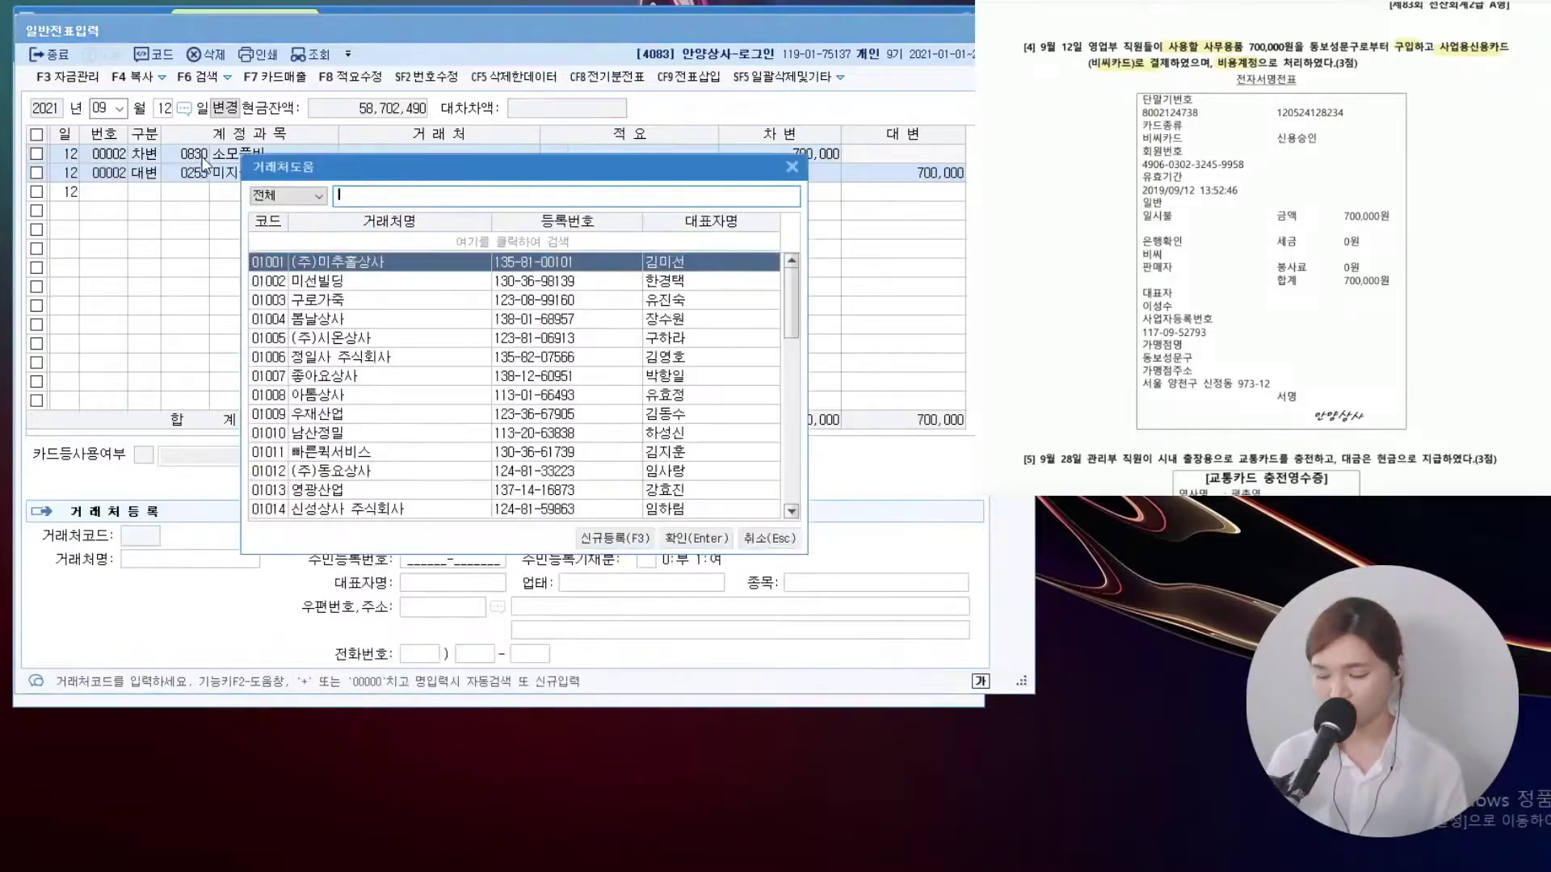
type("비씨카")
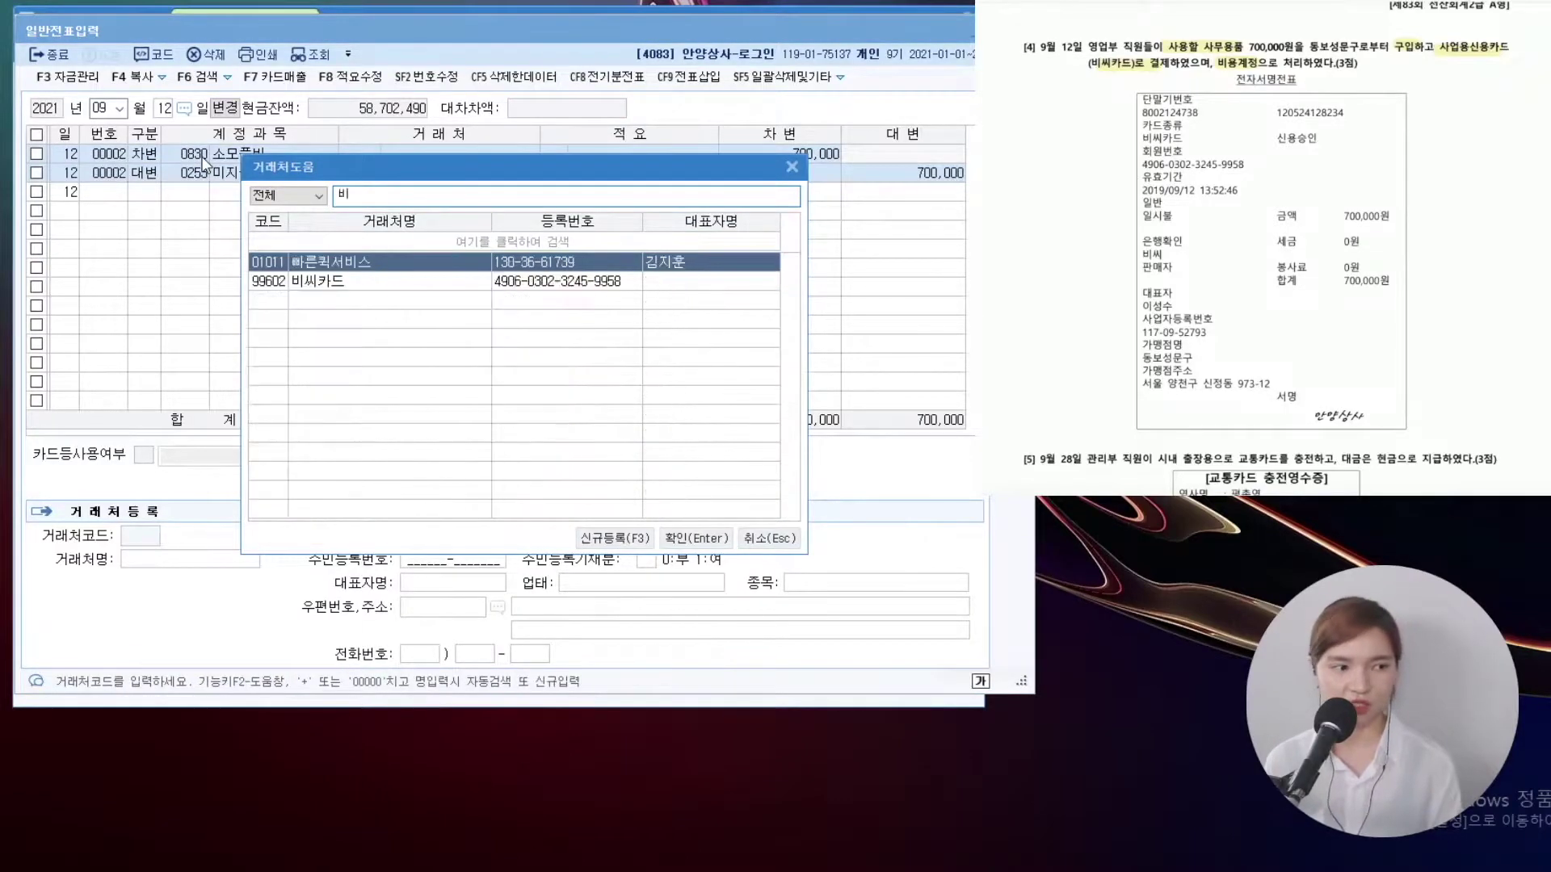
key("Return")
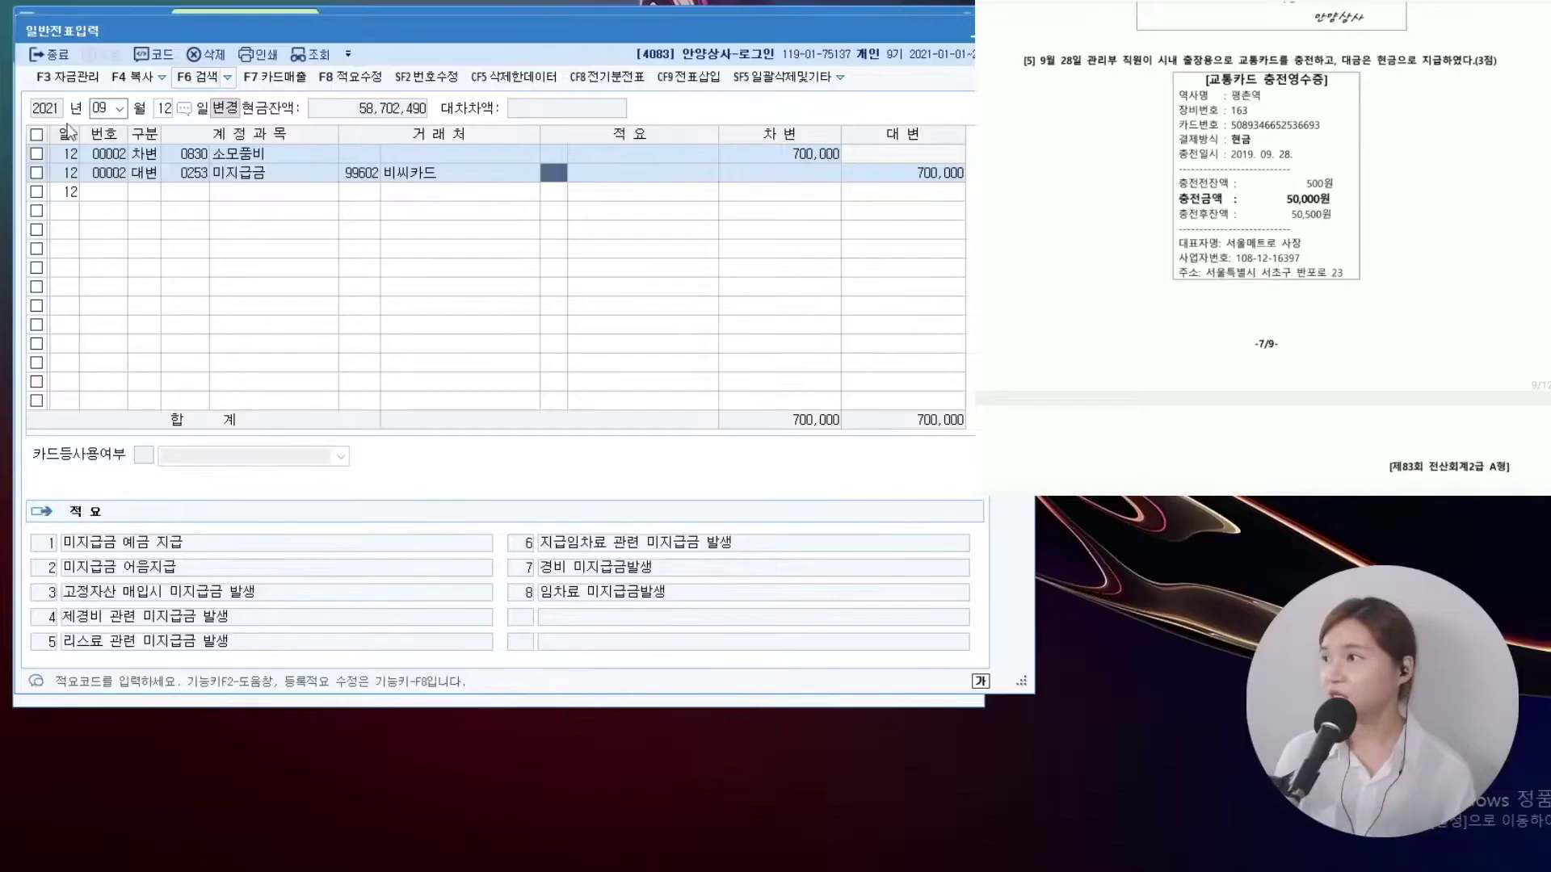
Change the voucher day to 28 September
left_click(161, 107)
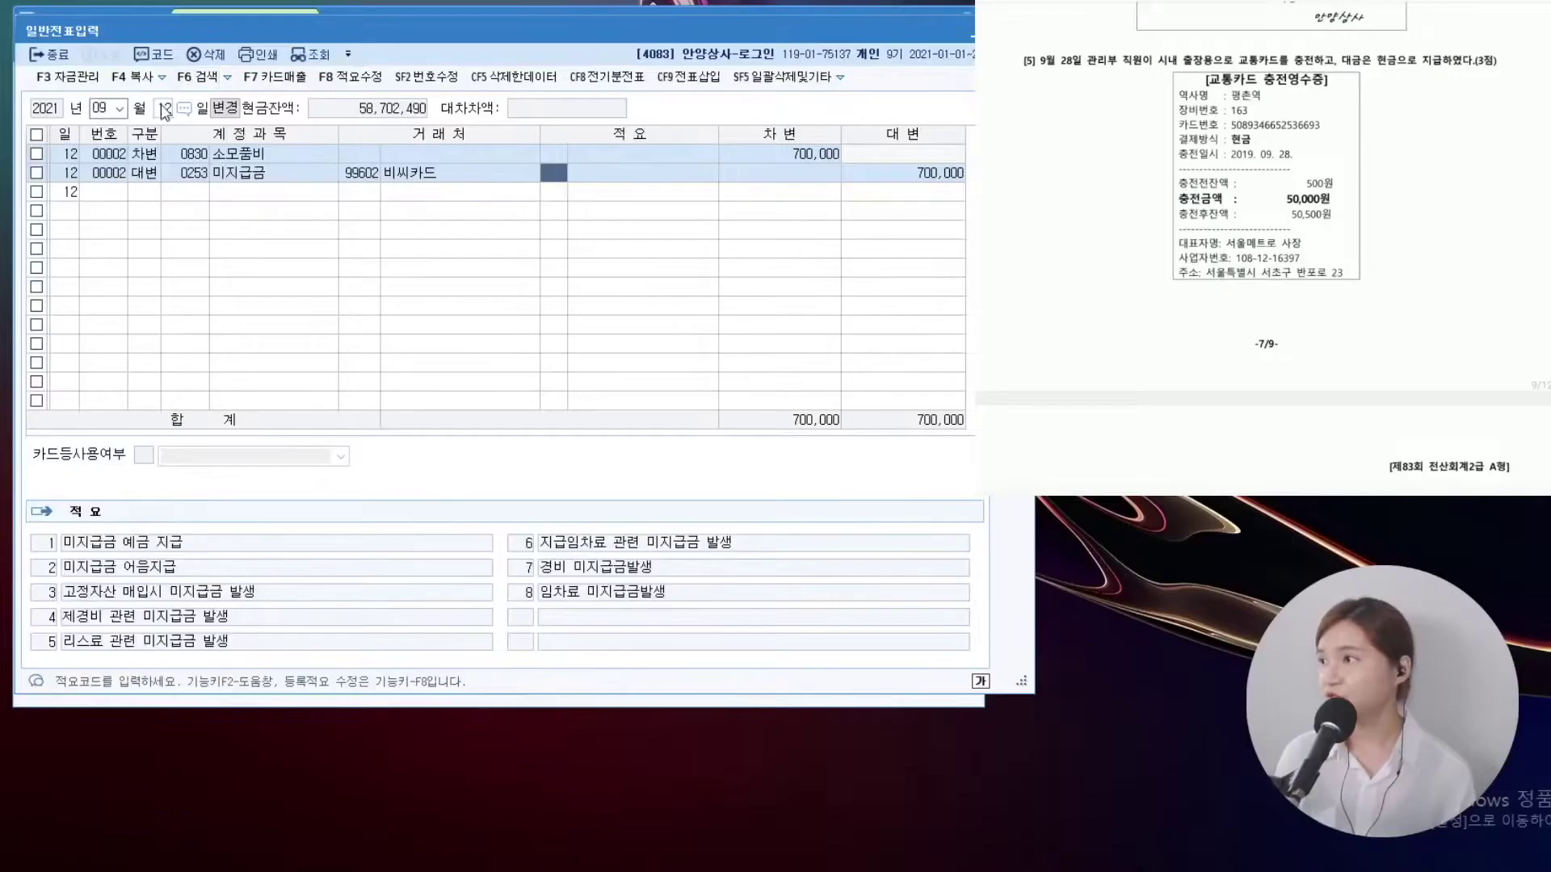
type("28")
key("Return")
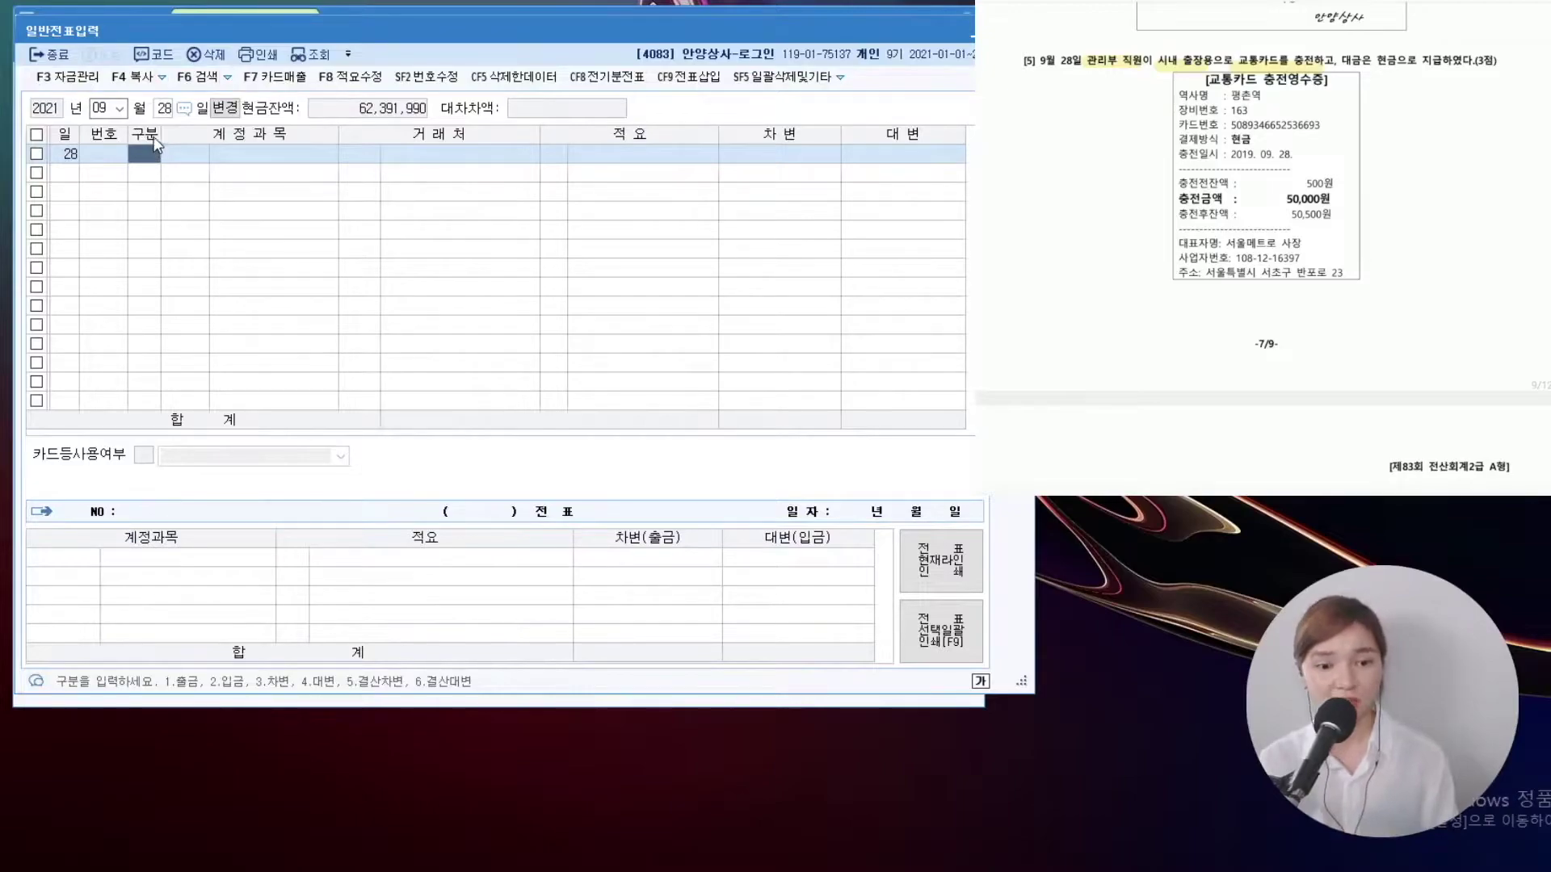
On 28 September, debit 0812 여비교통비 50,000 and credit 현금
type("3")
key("Return")
key("F2")
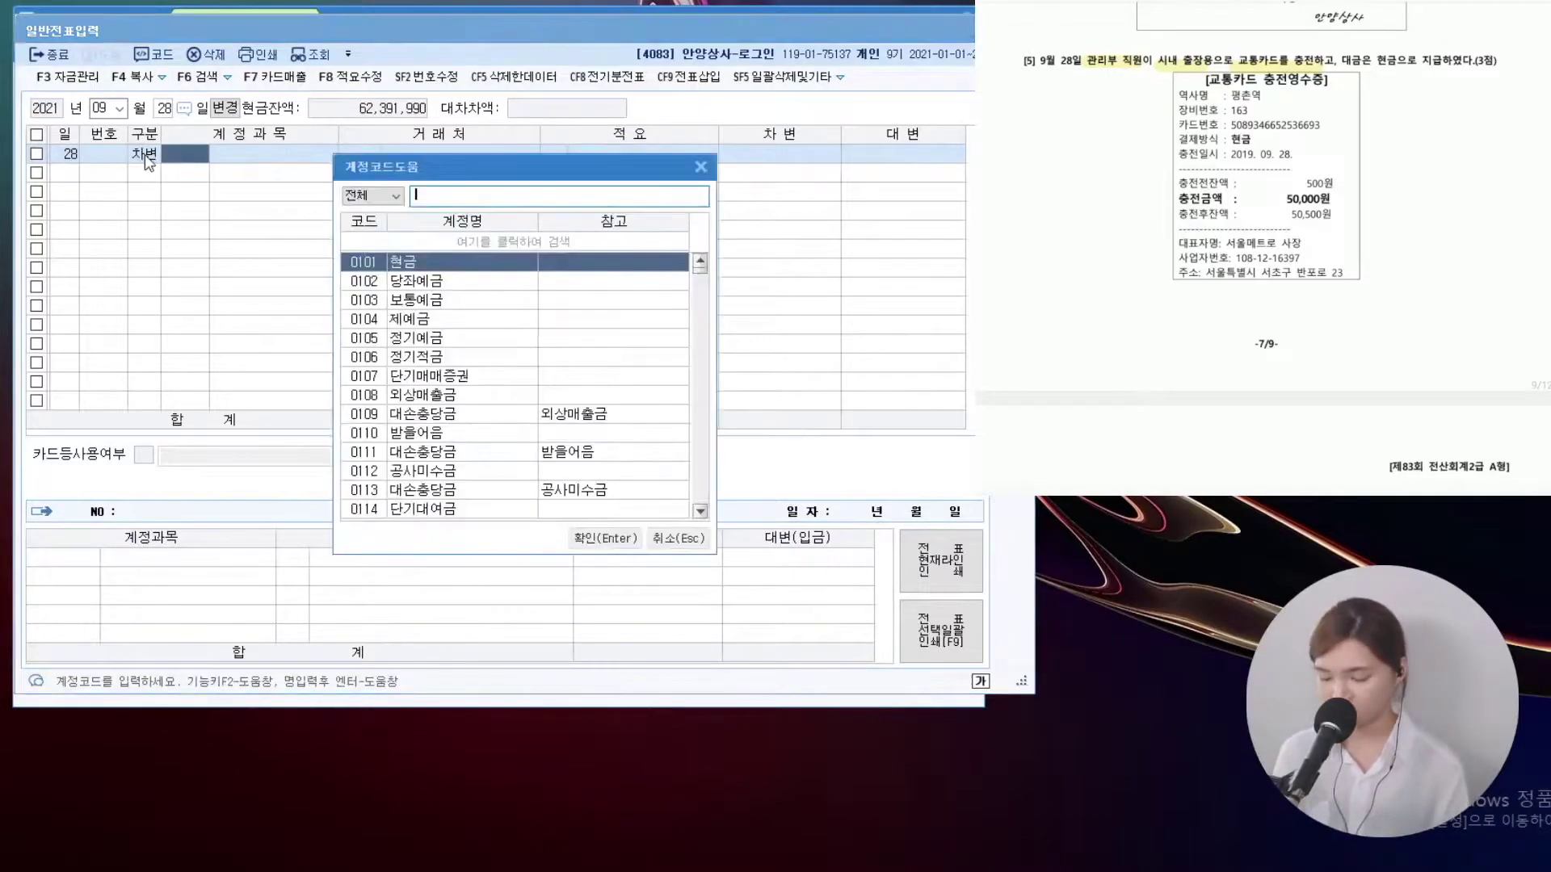
type("여비교통")
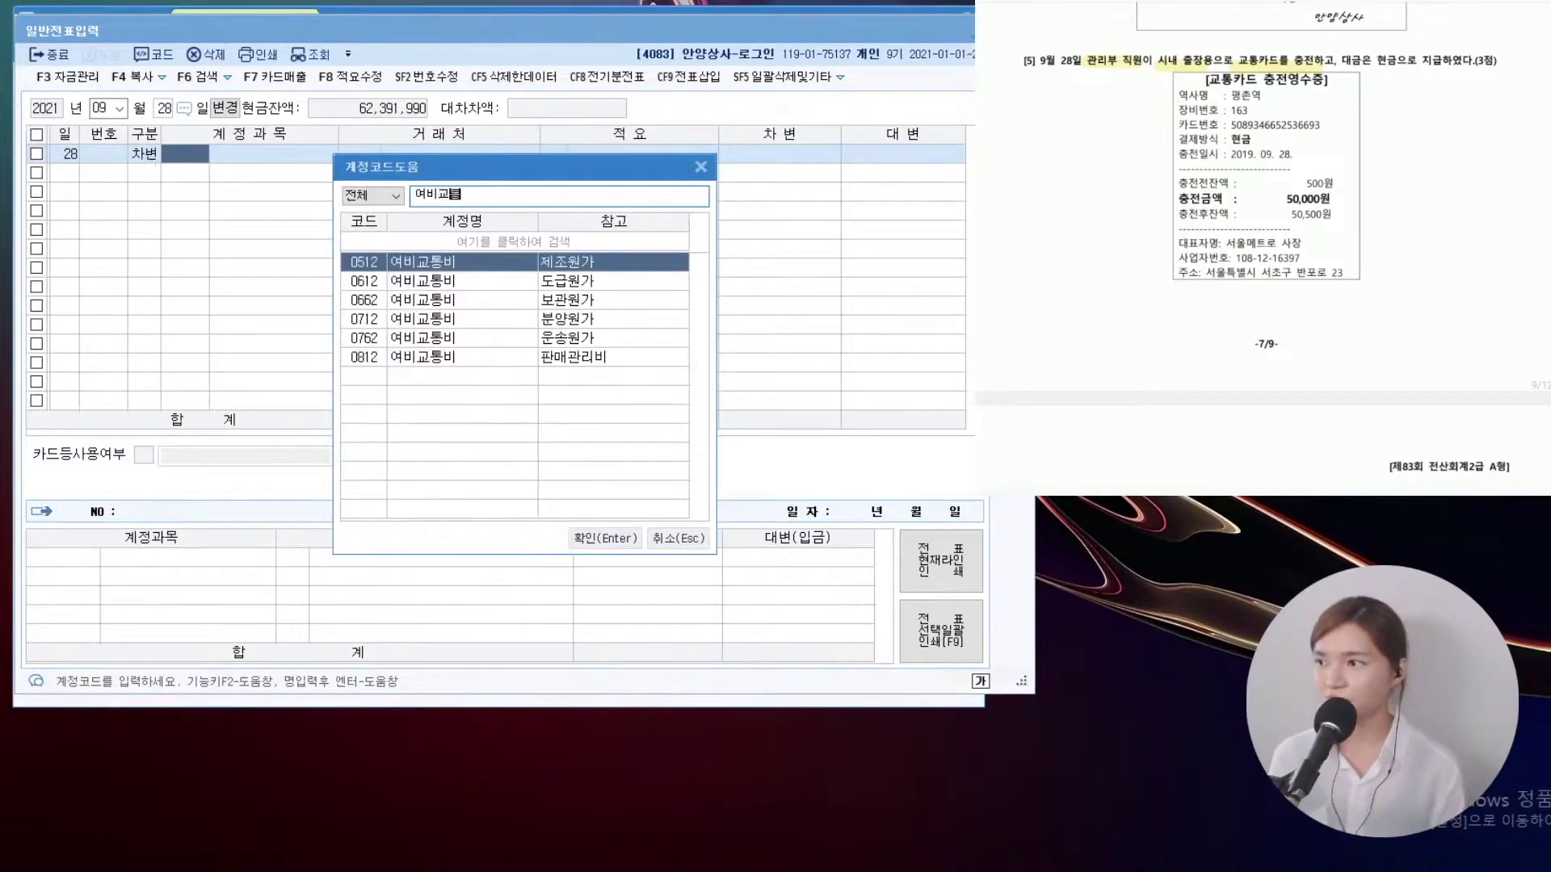
key("Down")
key("Down")
key("Down")
key("Down")
key("Down")
key("Return")
key("Return")
key("Return")
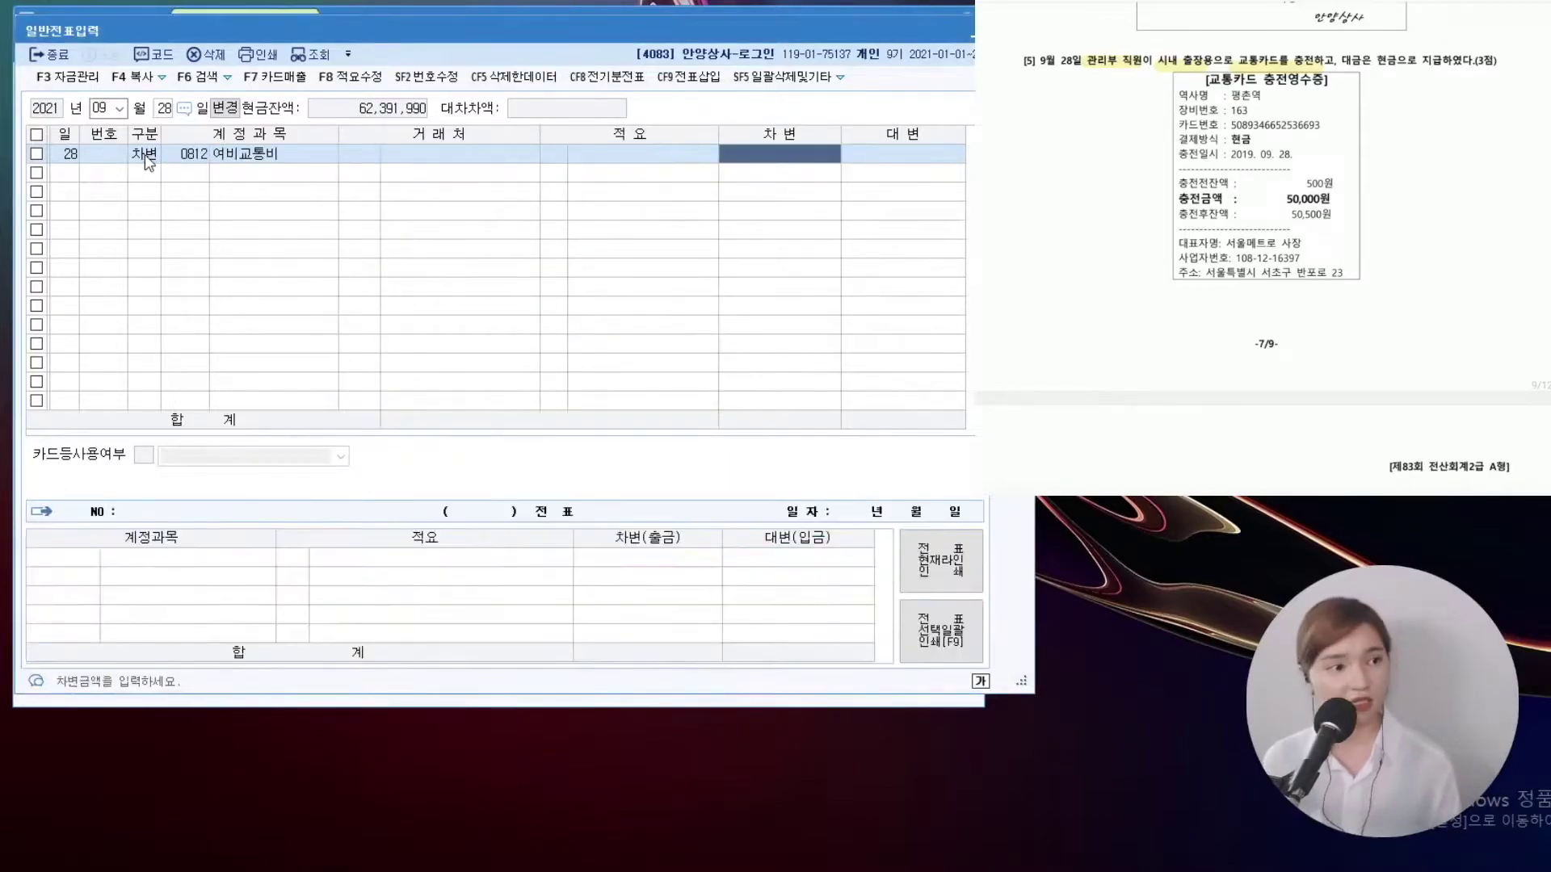
type("50000")
key("Return")
type("4")
key("Return")
key("F2")
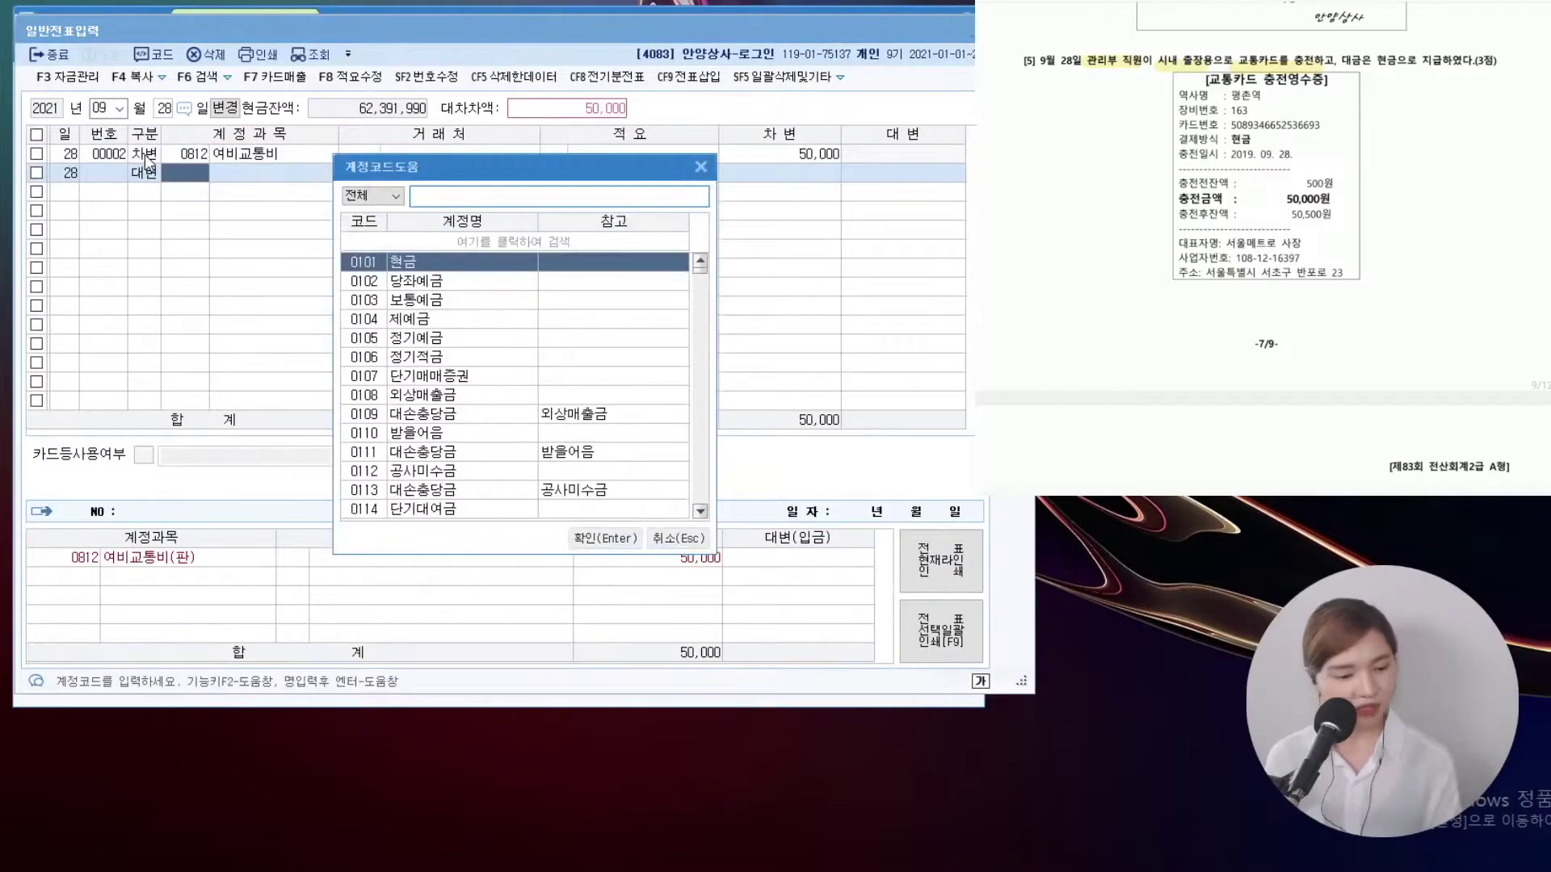
type("현금")
key("Return")
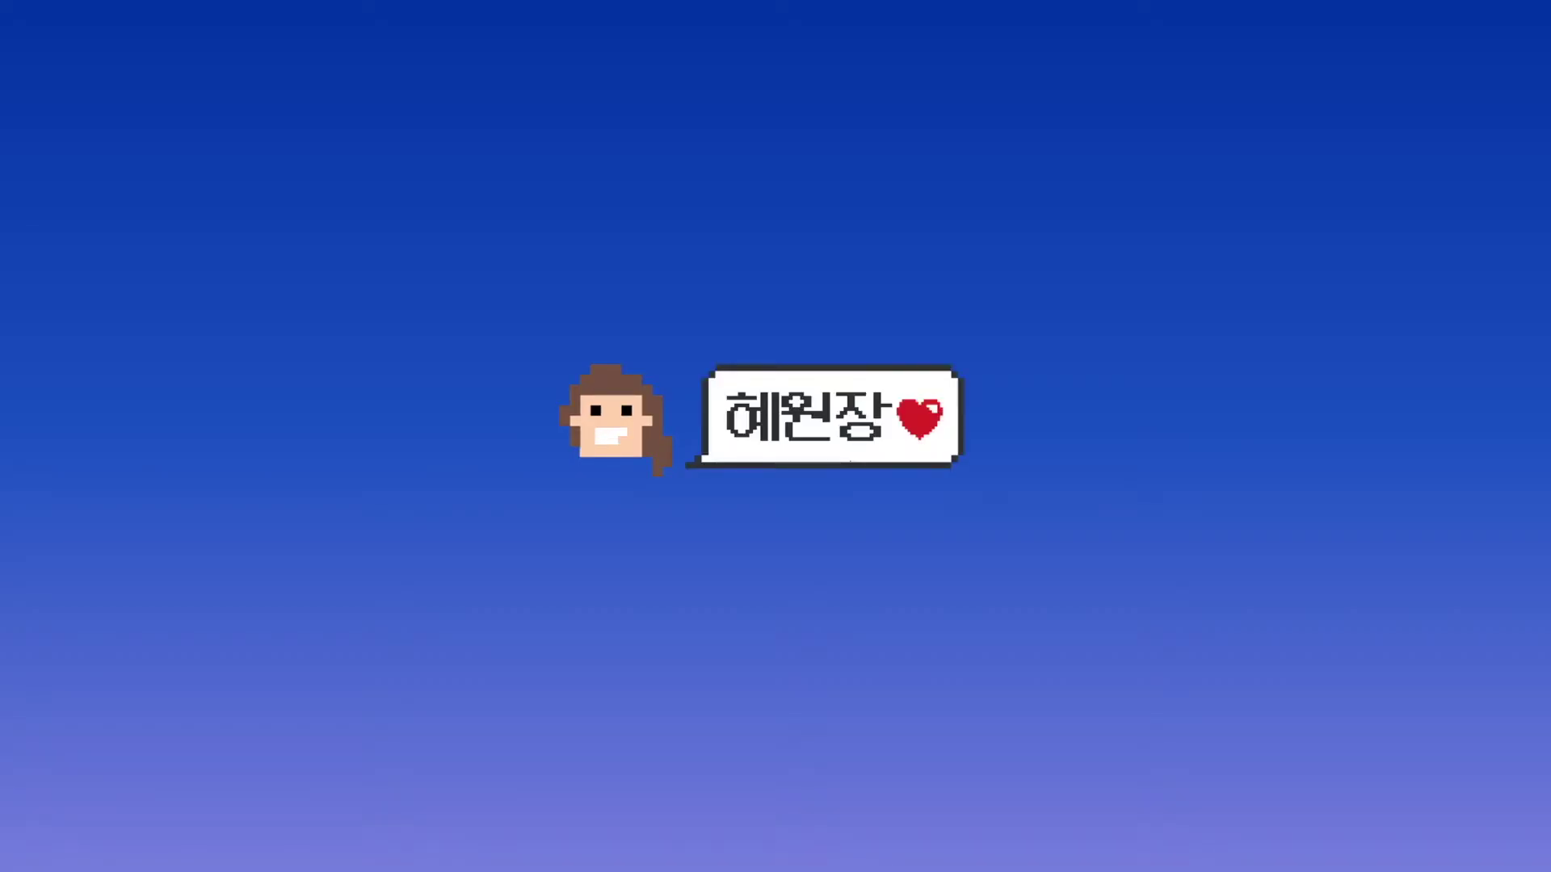
Set the voucher date to month 10, day 17
left_click(117, 108)
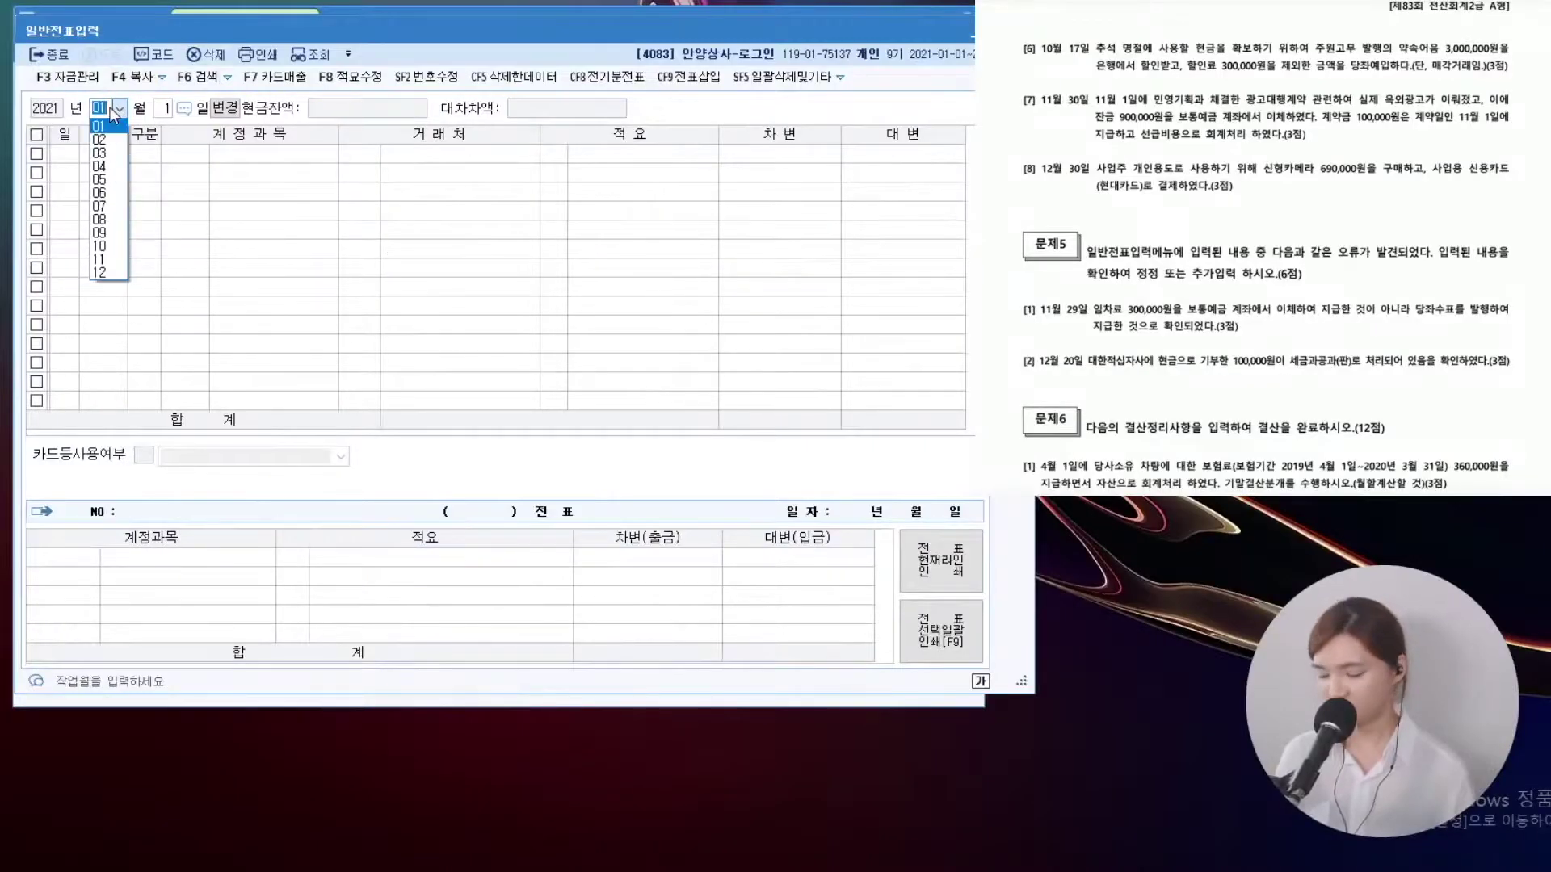
key("Return")
type("17")
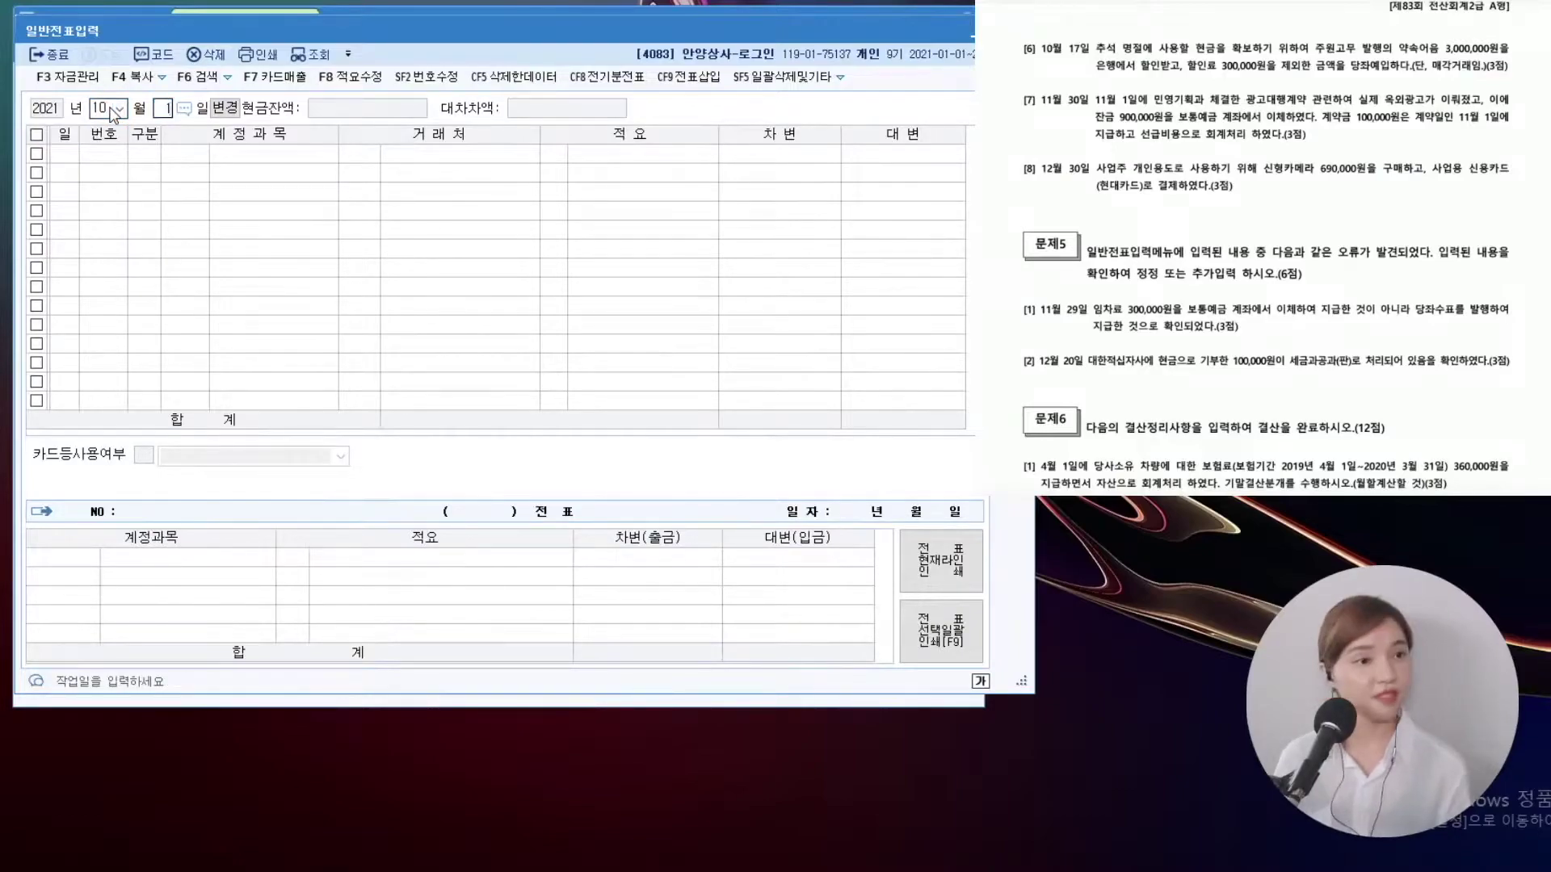
key("Return")
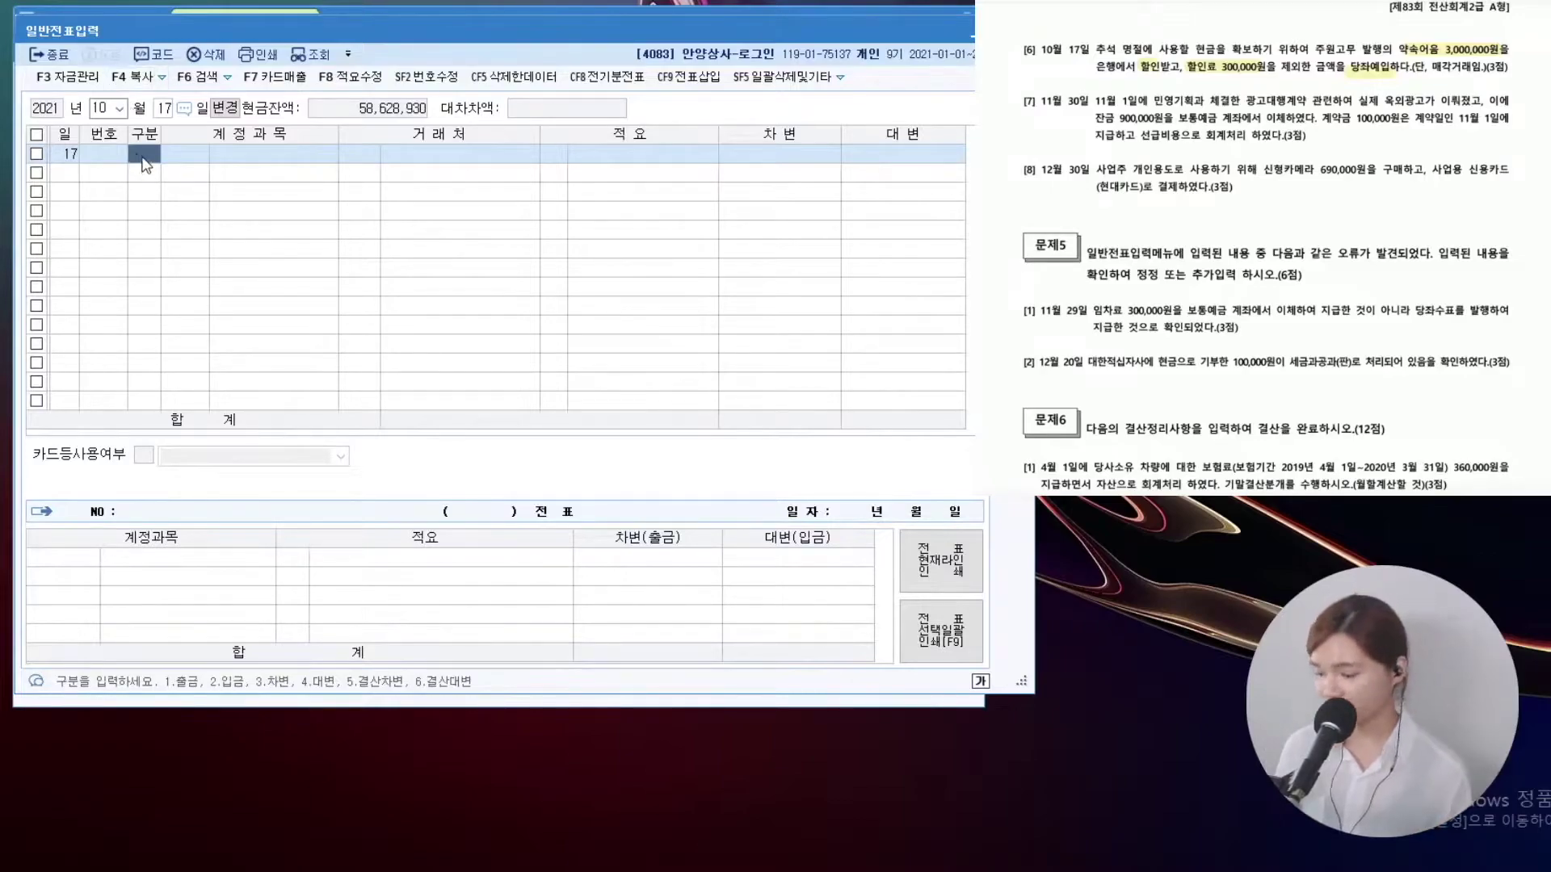
Credit 0110 받을어음 3,000,000 with partner 주원고무
type("4")
key("Return")
type("받을어음")
key("Return")
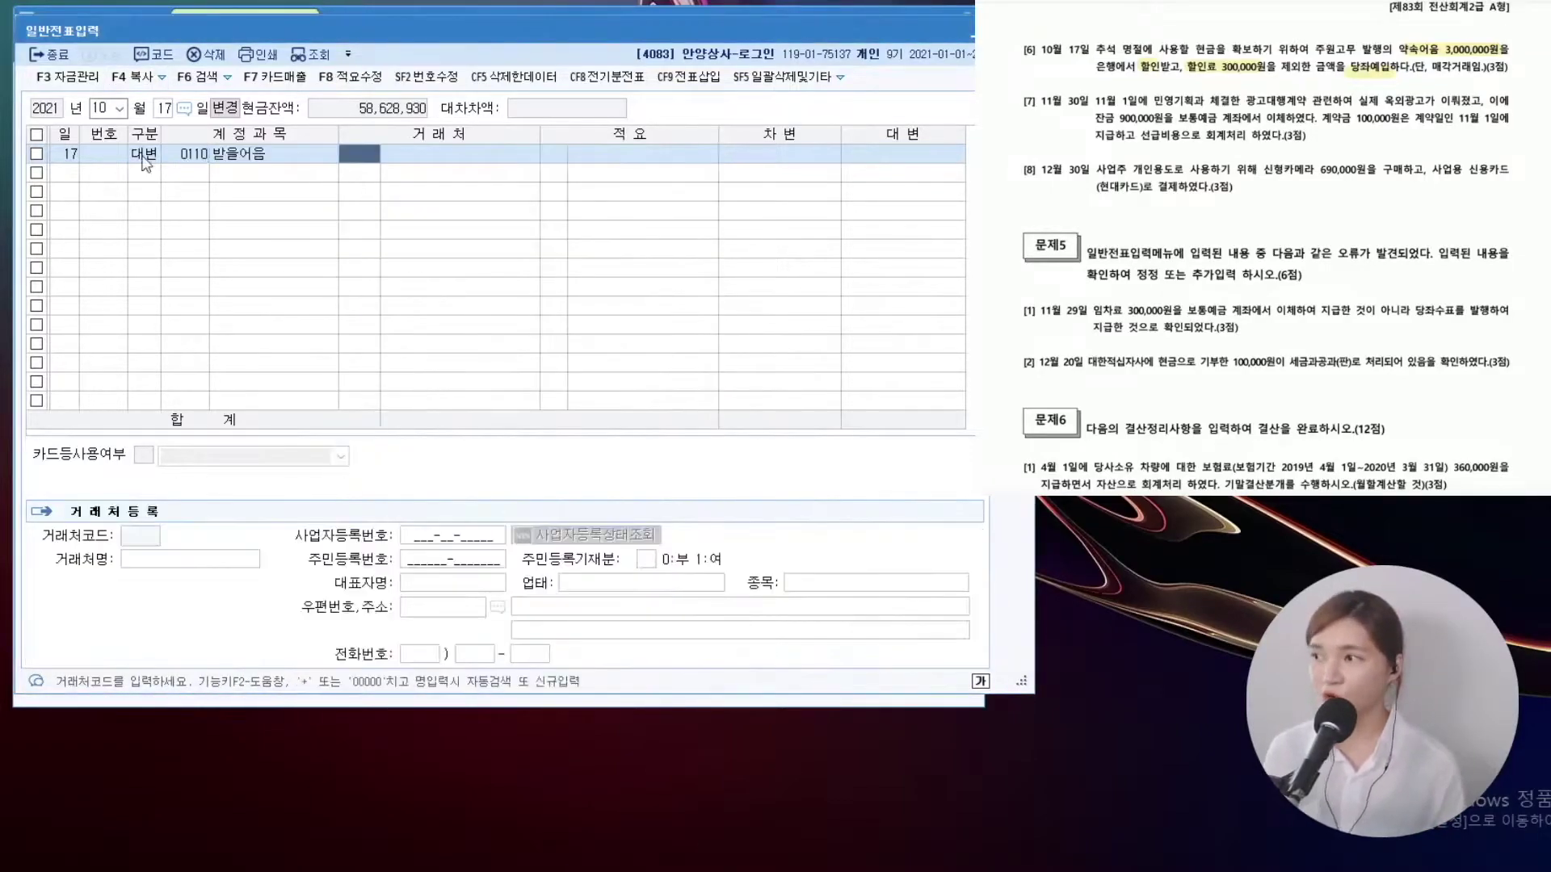
type("+주원")
key("Return")
key("Return")
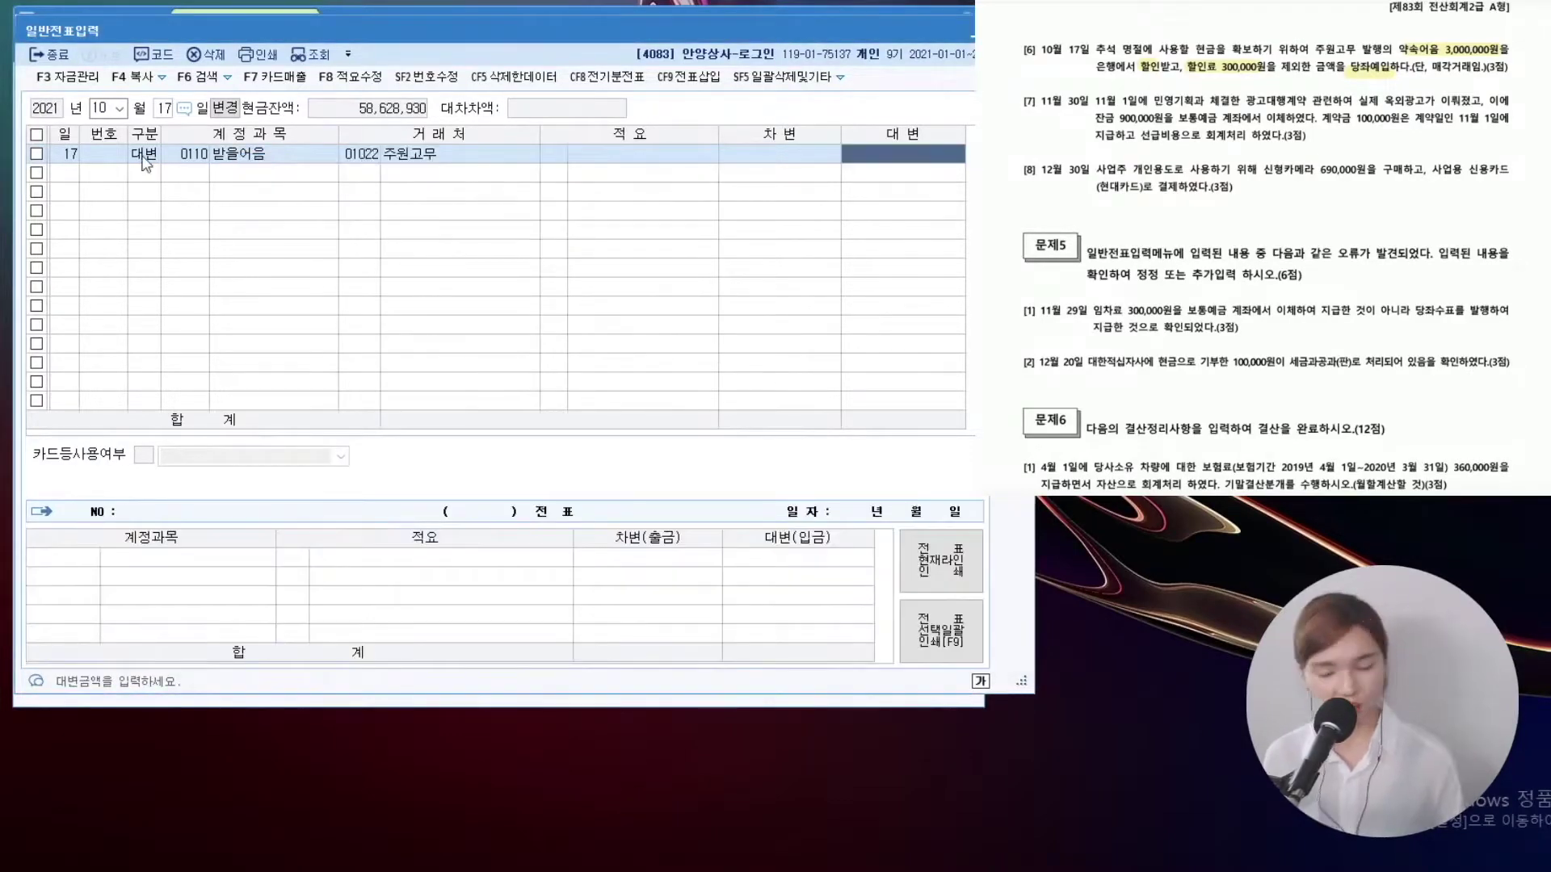
type("3000000")
key("Return")
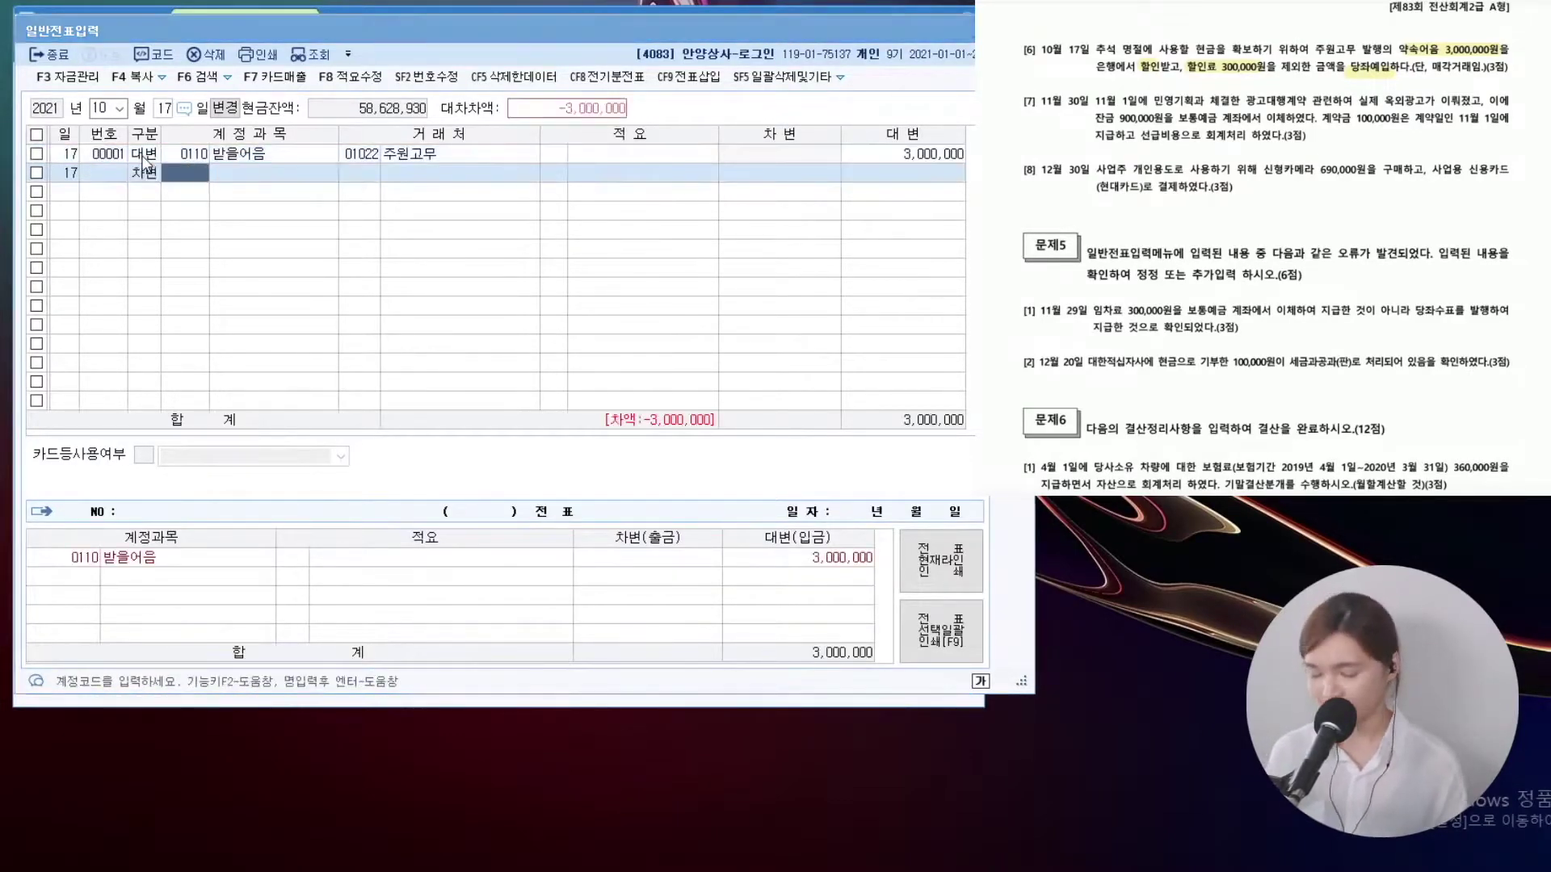
Debit 0102 당좌예금 2,700,000
type("+당좌")
key("Return")
key("Return")
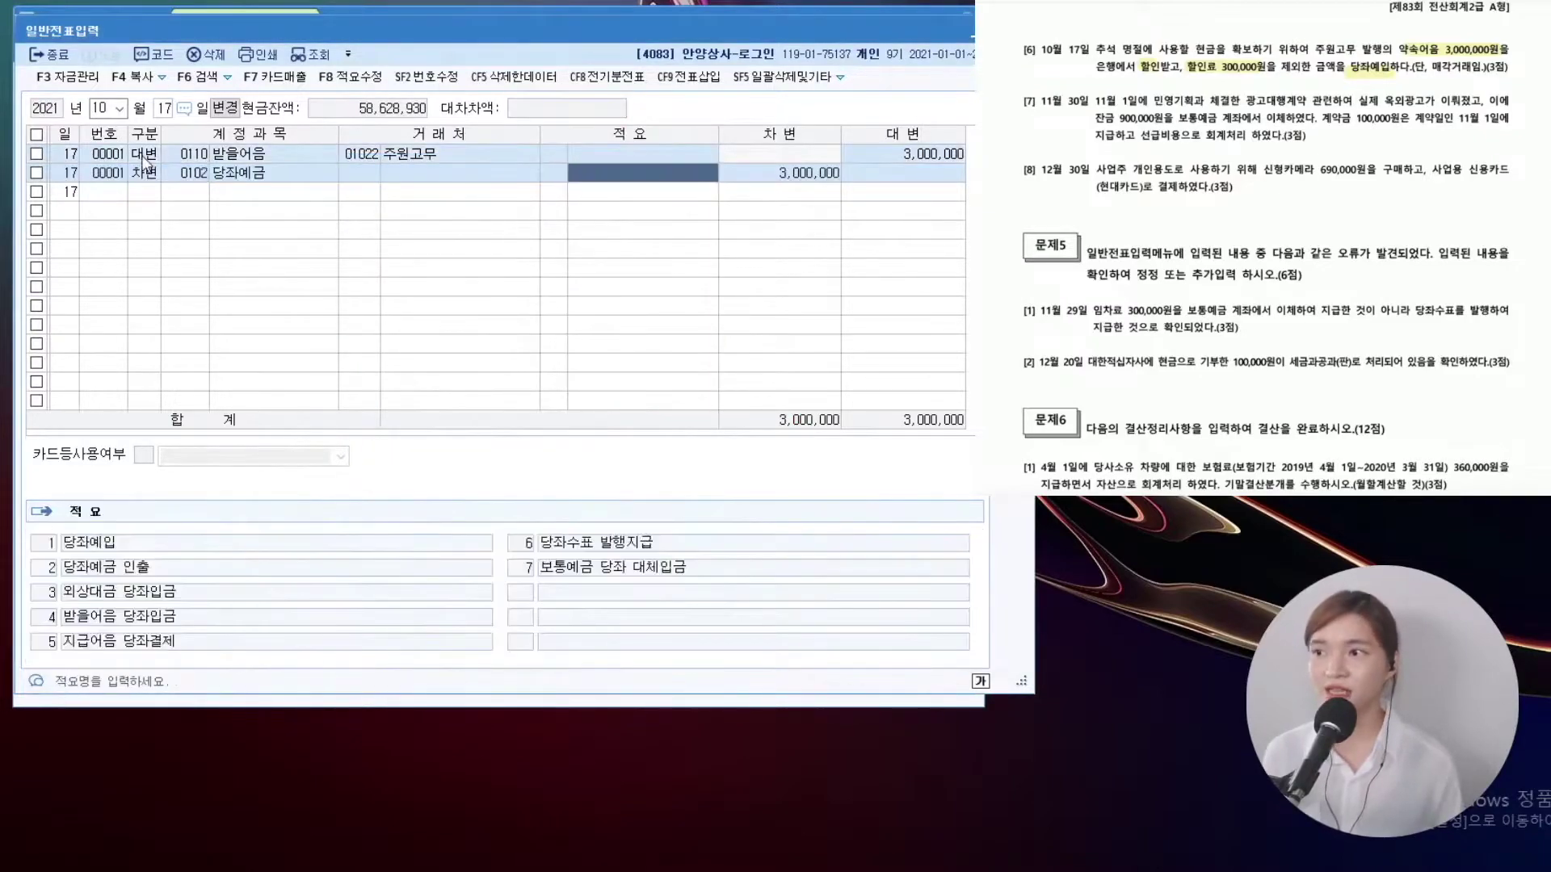
key("Return")
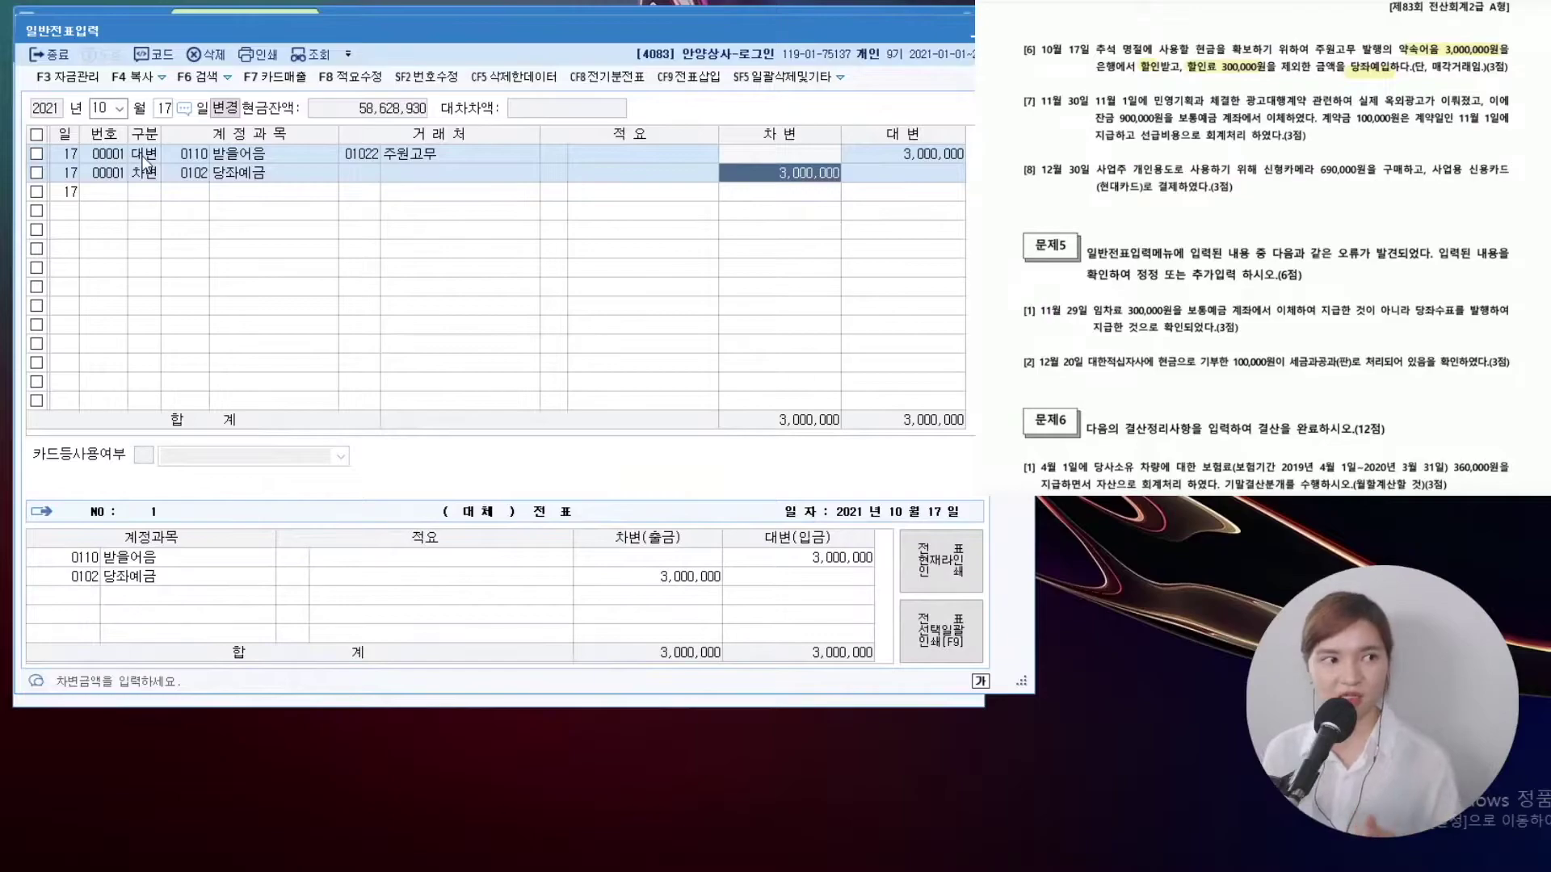
type("2700000")
key("Return")
Add a debit line for 매출채권처분손실
key("3")
key("F2")
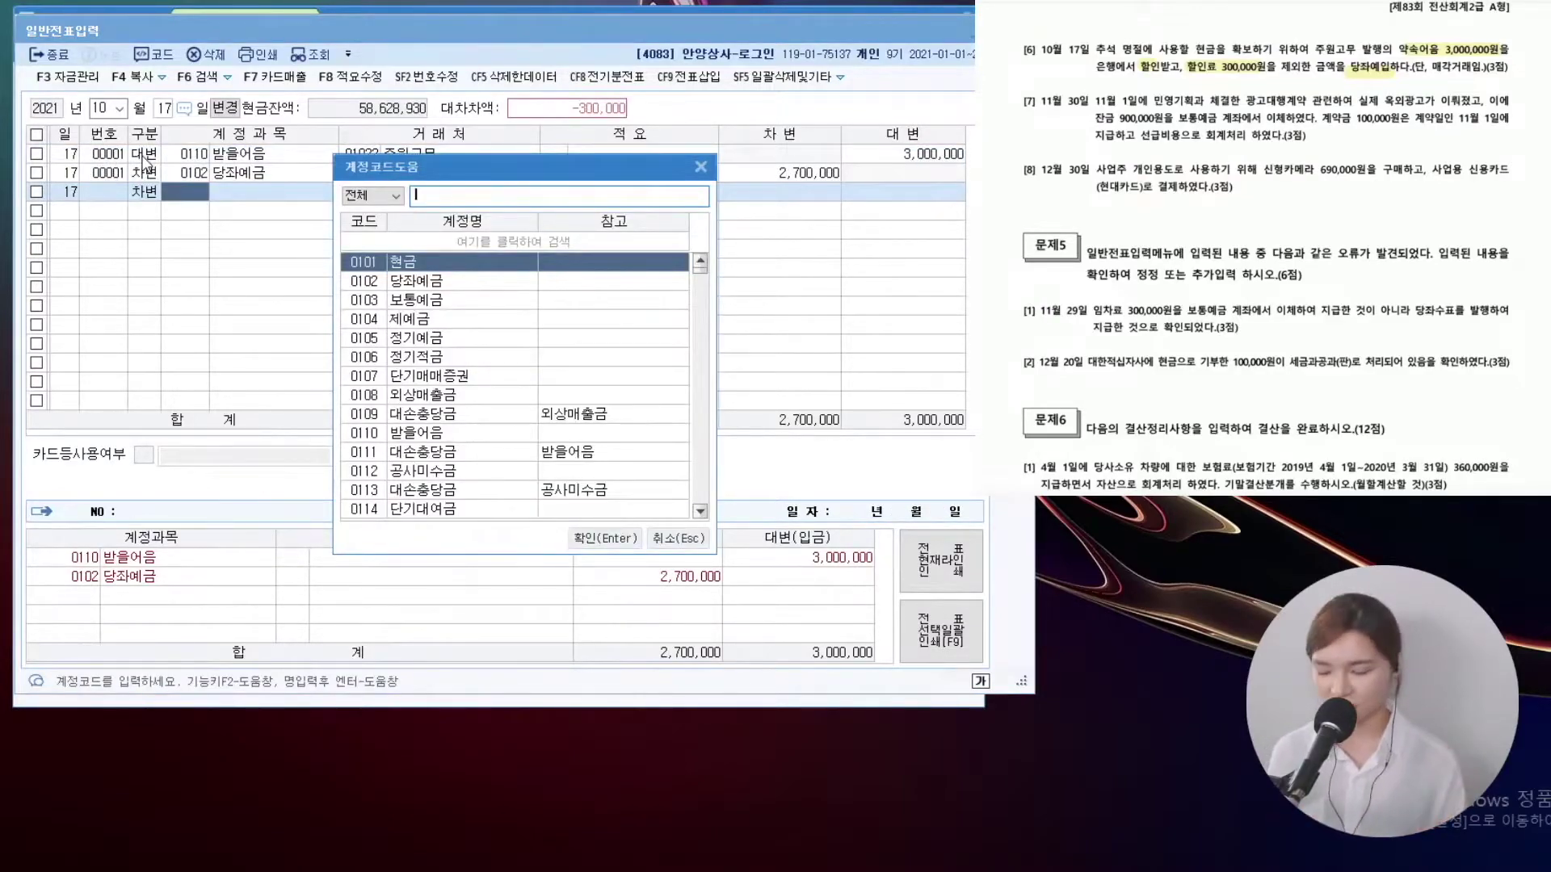
type("매출채권처분손실")
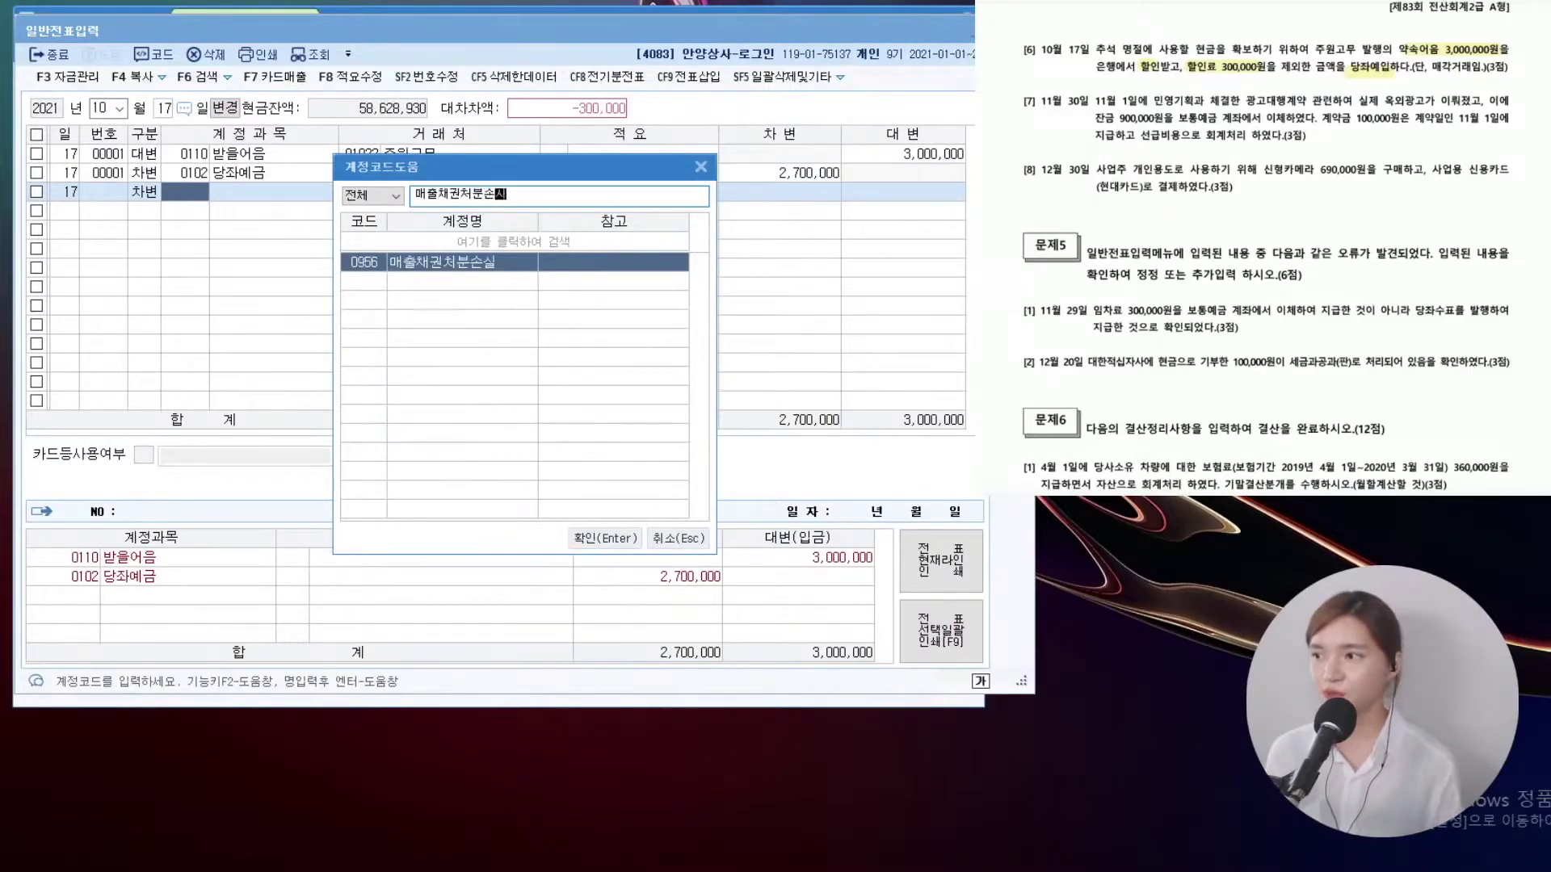
key("Return")
key("Return")
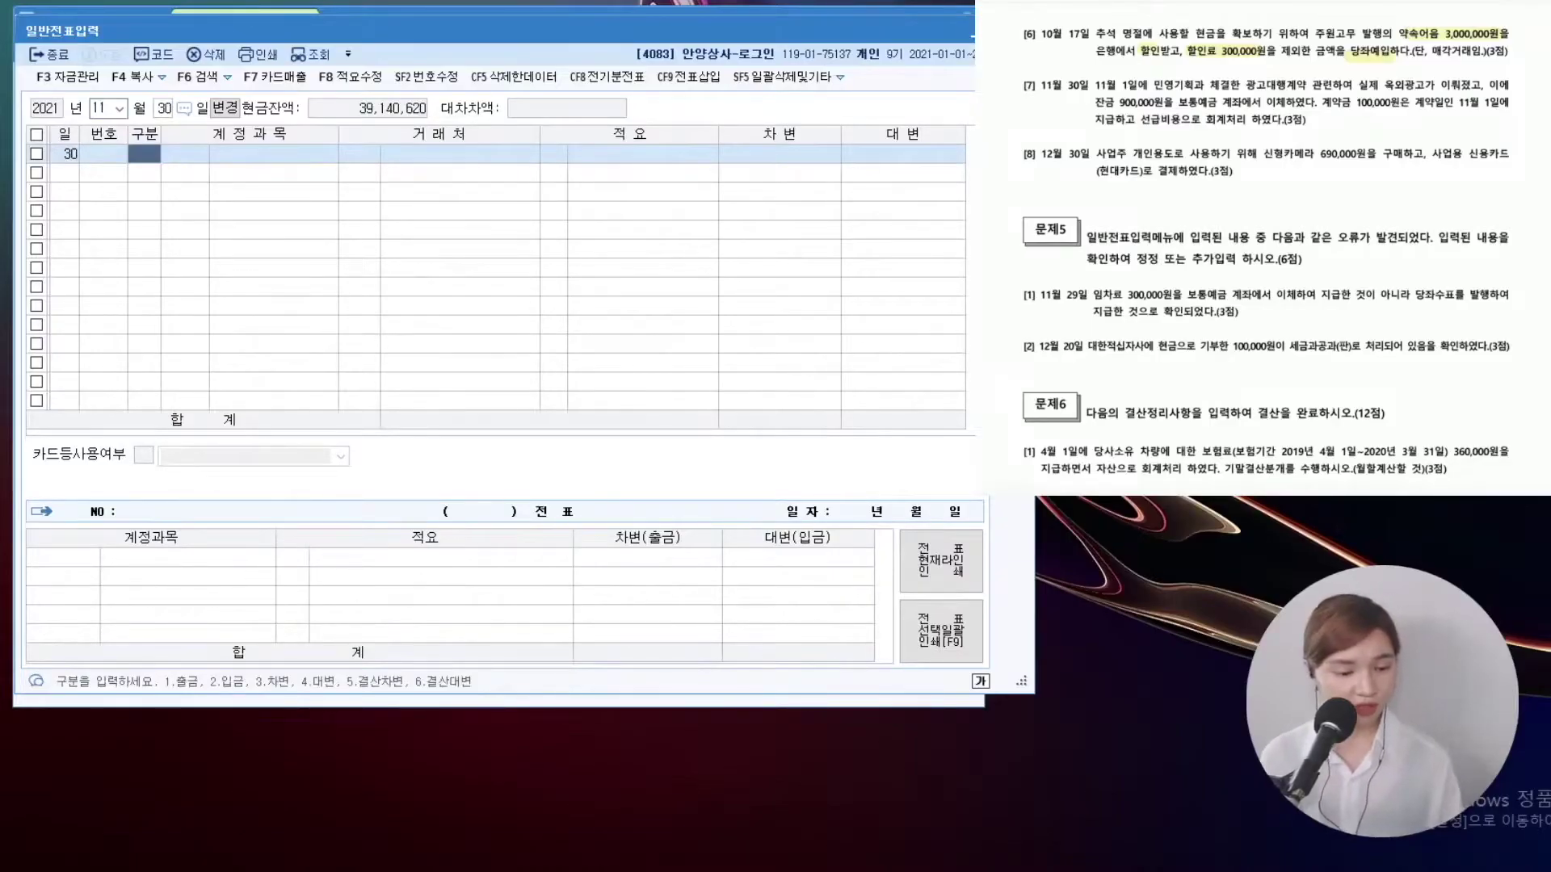
Scroll the exam sheet and mark 11월 1일 and 잔금 900,000 in item [7]
scroll(1265, 250, "down", 1)
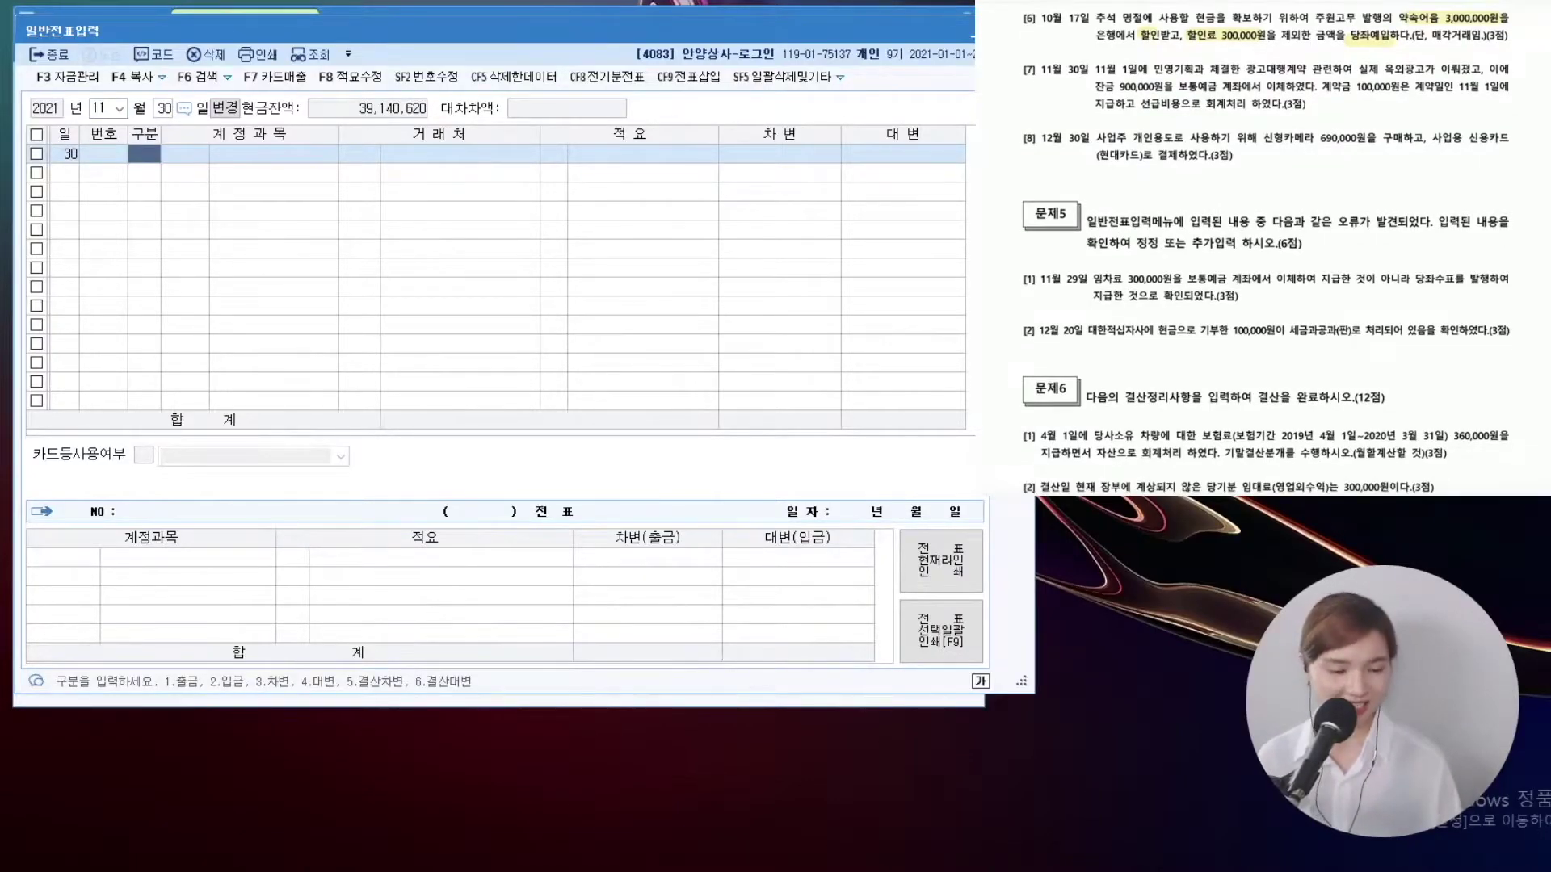
left_click_drag(1097, 69, 1141, 69)
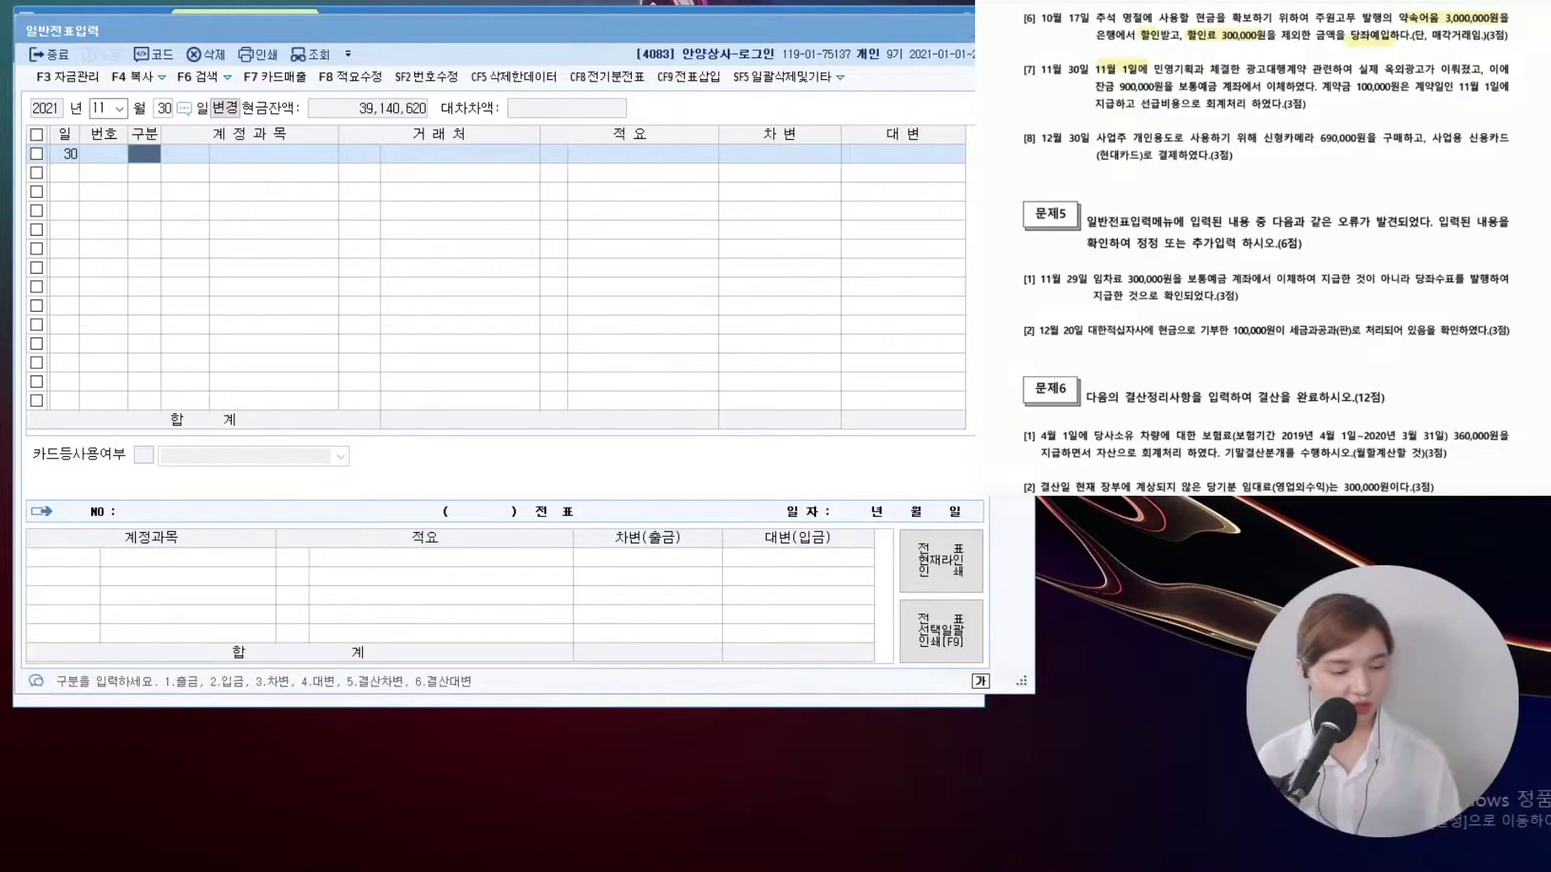
left_click_drag(1097, 89, 1142, 89)
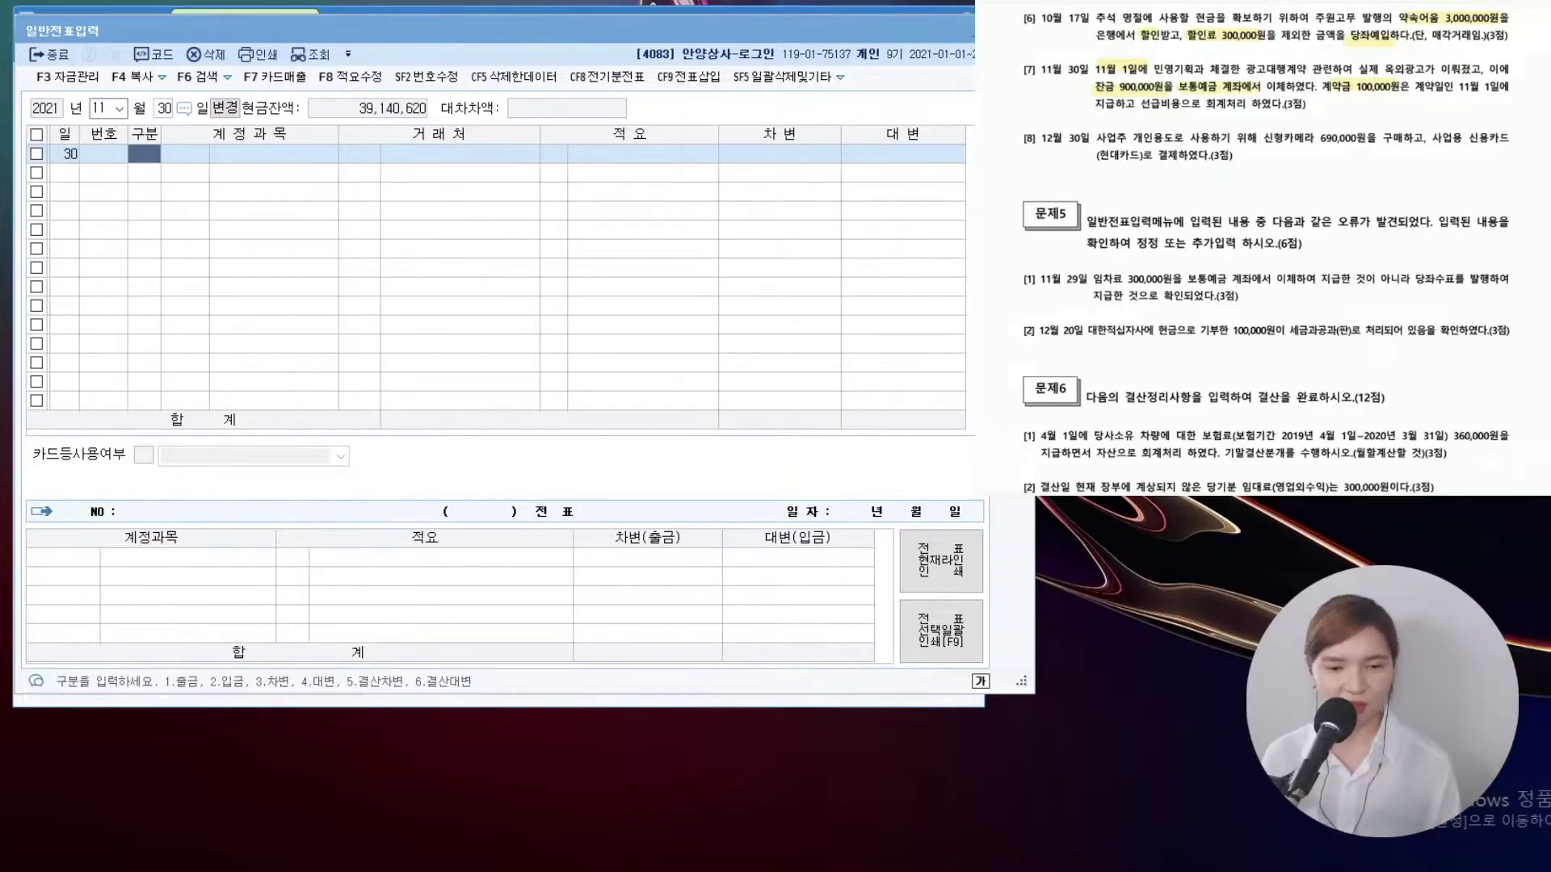
left_click(165, 108)
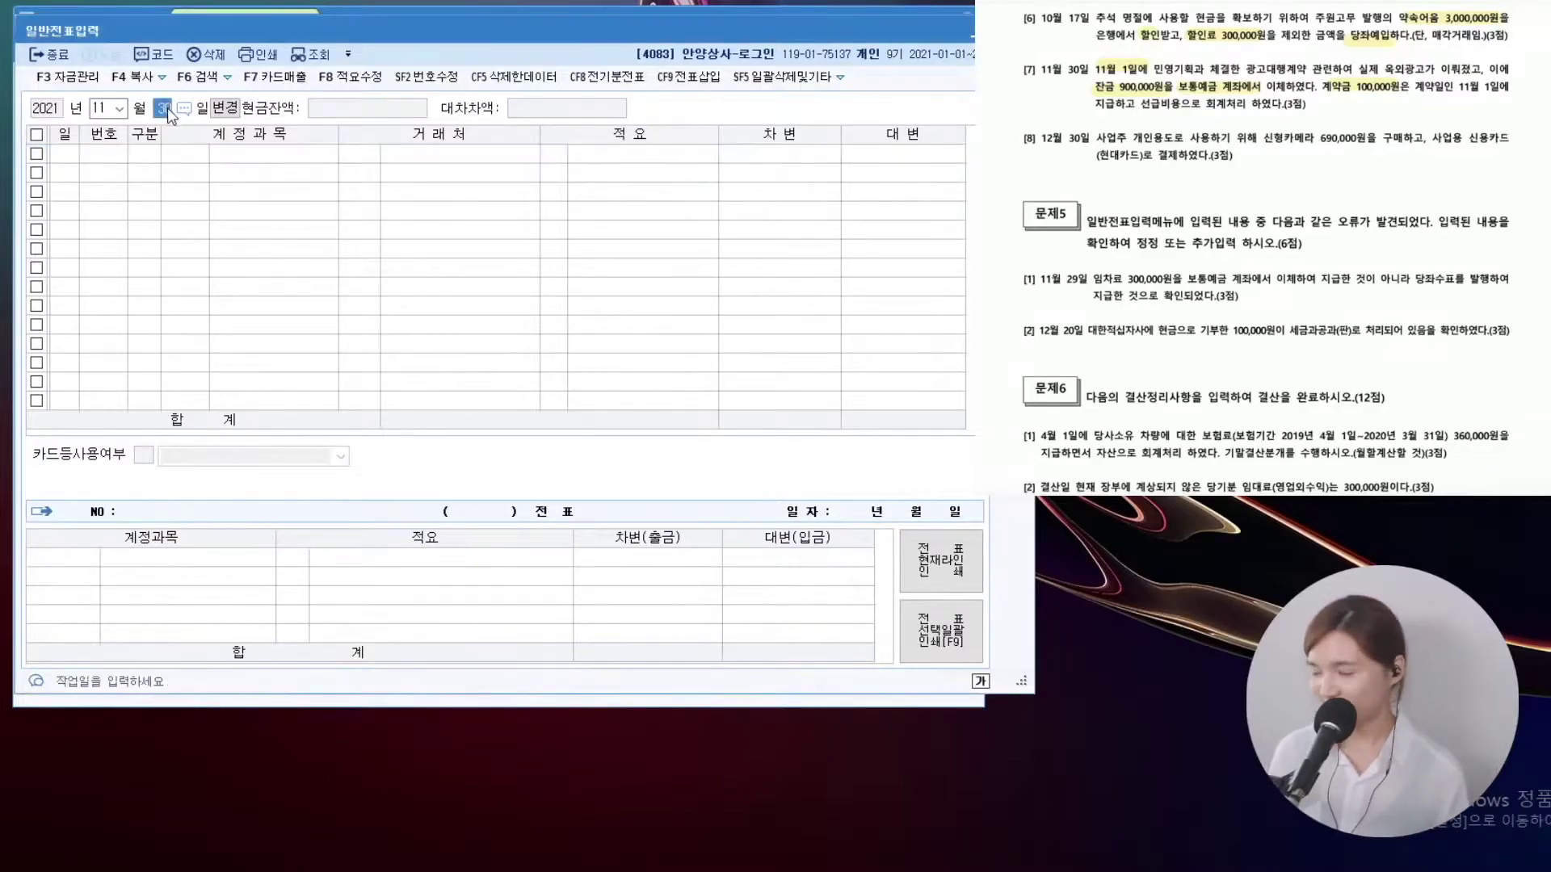
type("1")
key("Return")
left_click(185, 154)
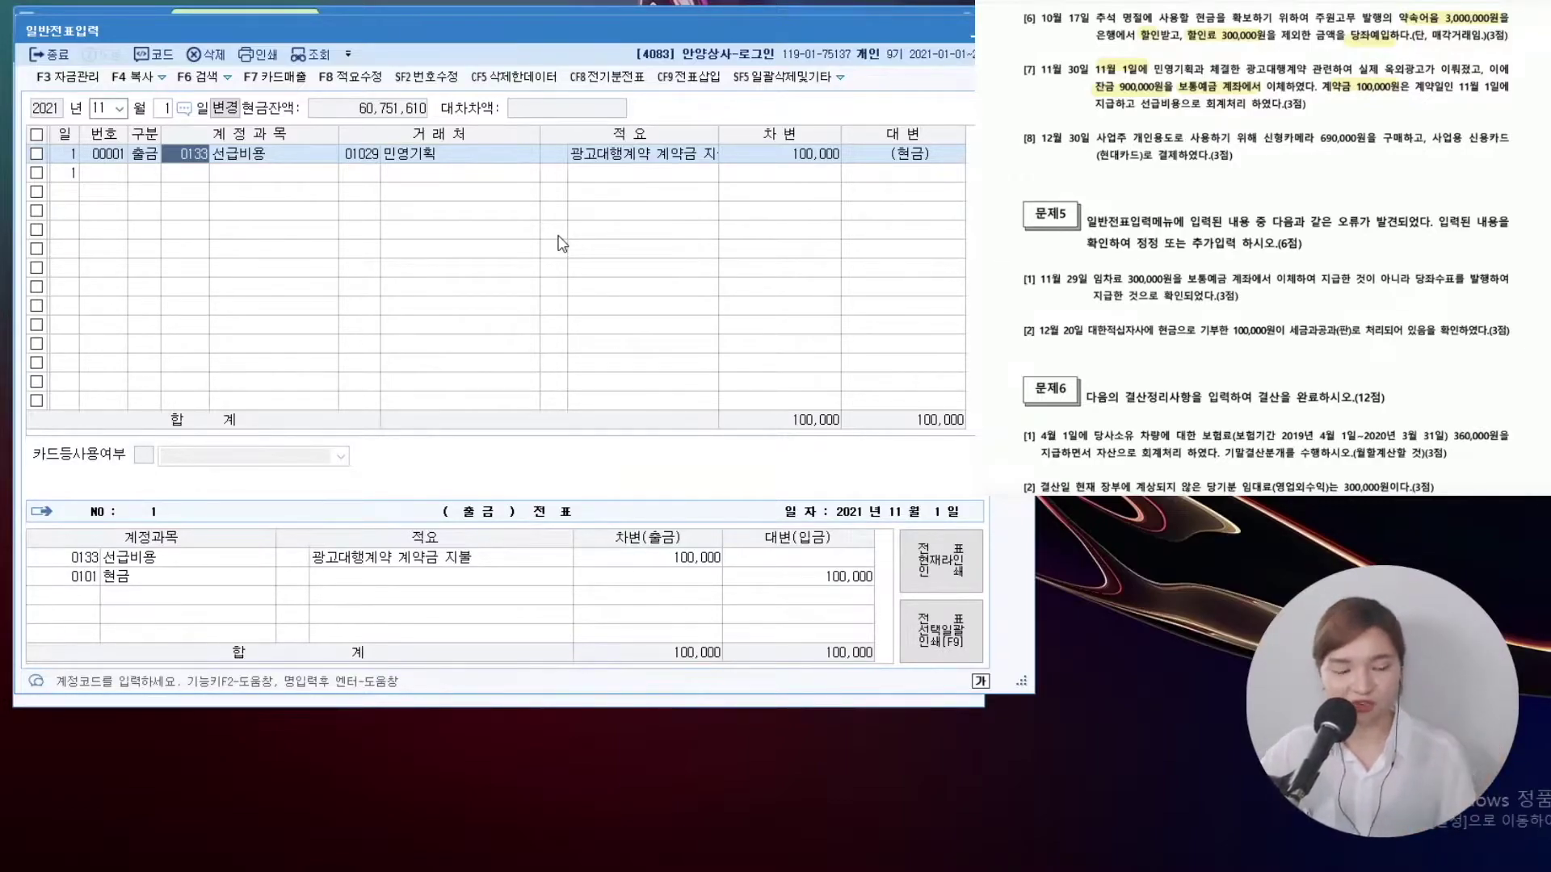
left_click(165, 107)
type("30")
key("Return")
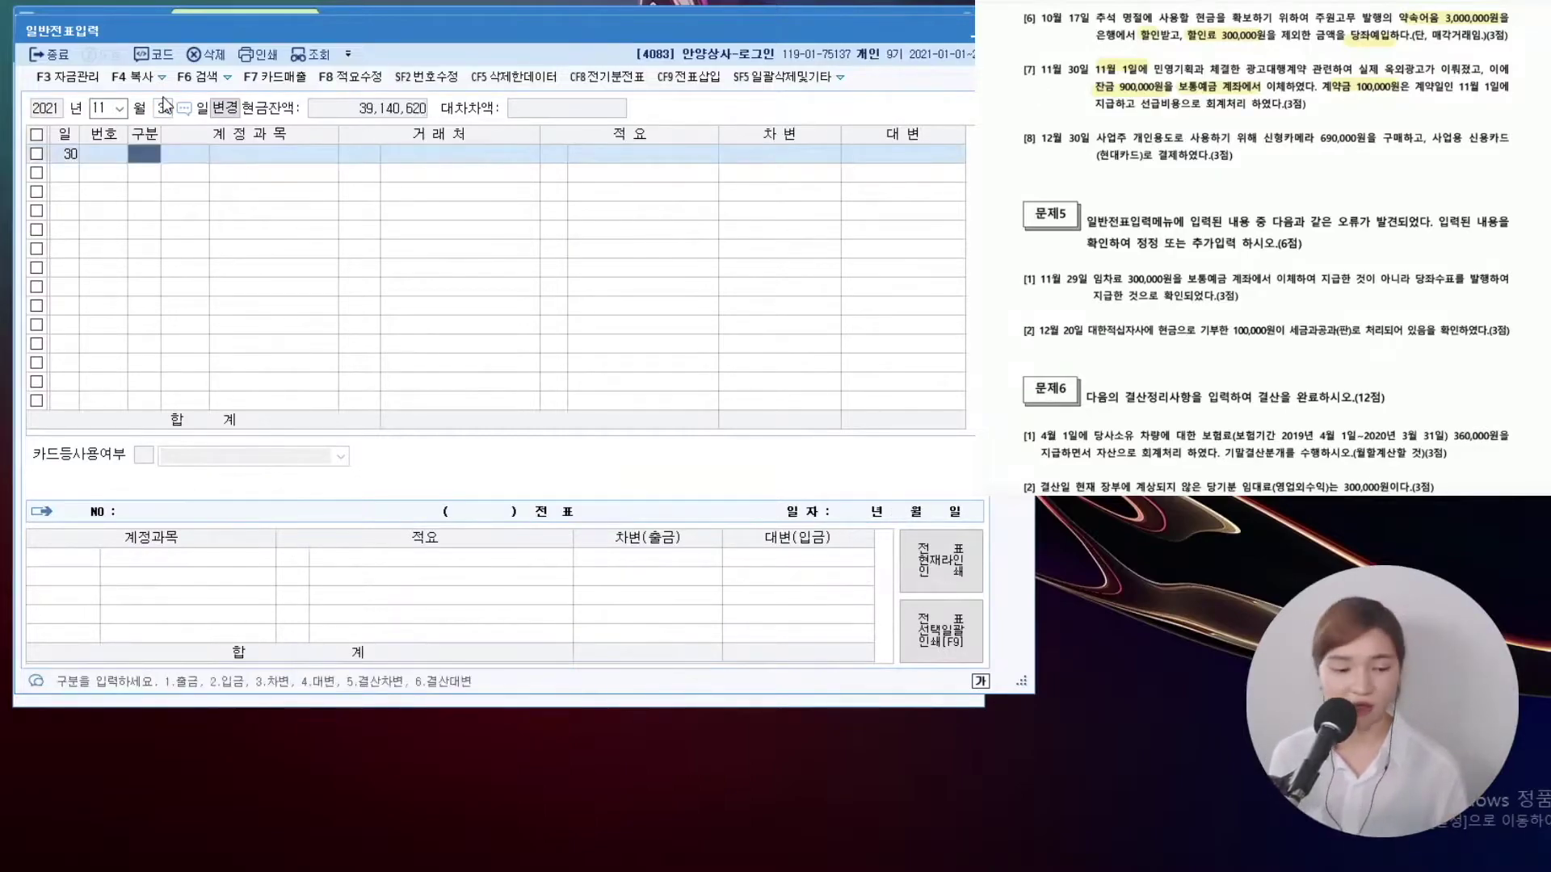
type("4")
key("Return")
type("선급")
key("Escape")
key("Return")
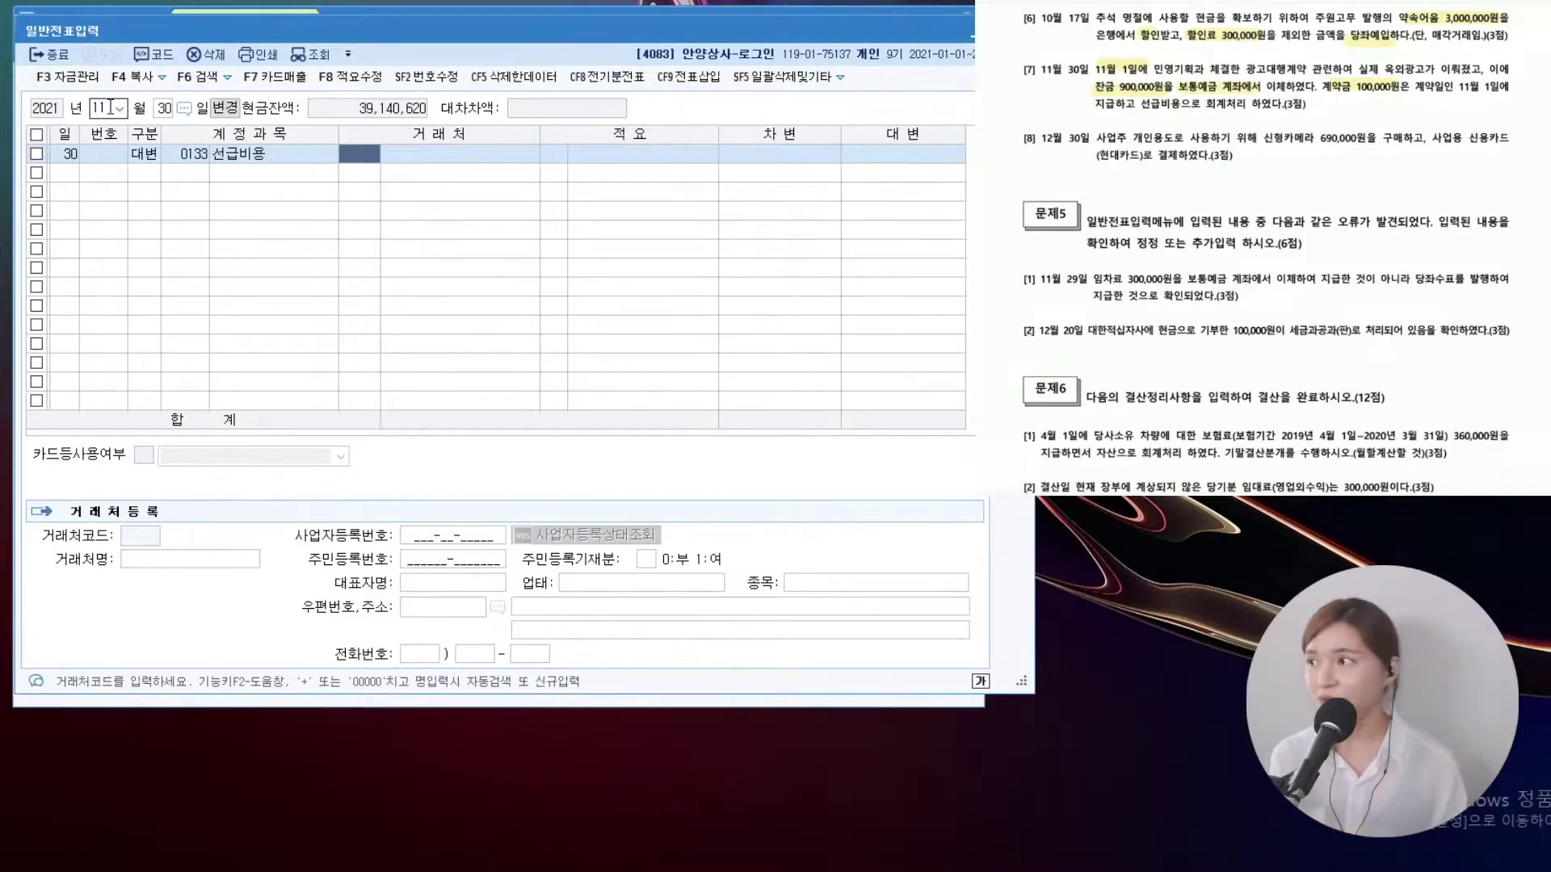
left_click(165, 109)
type("1")
key("Return")
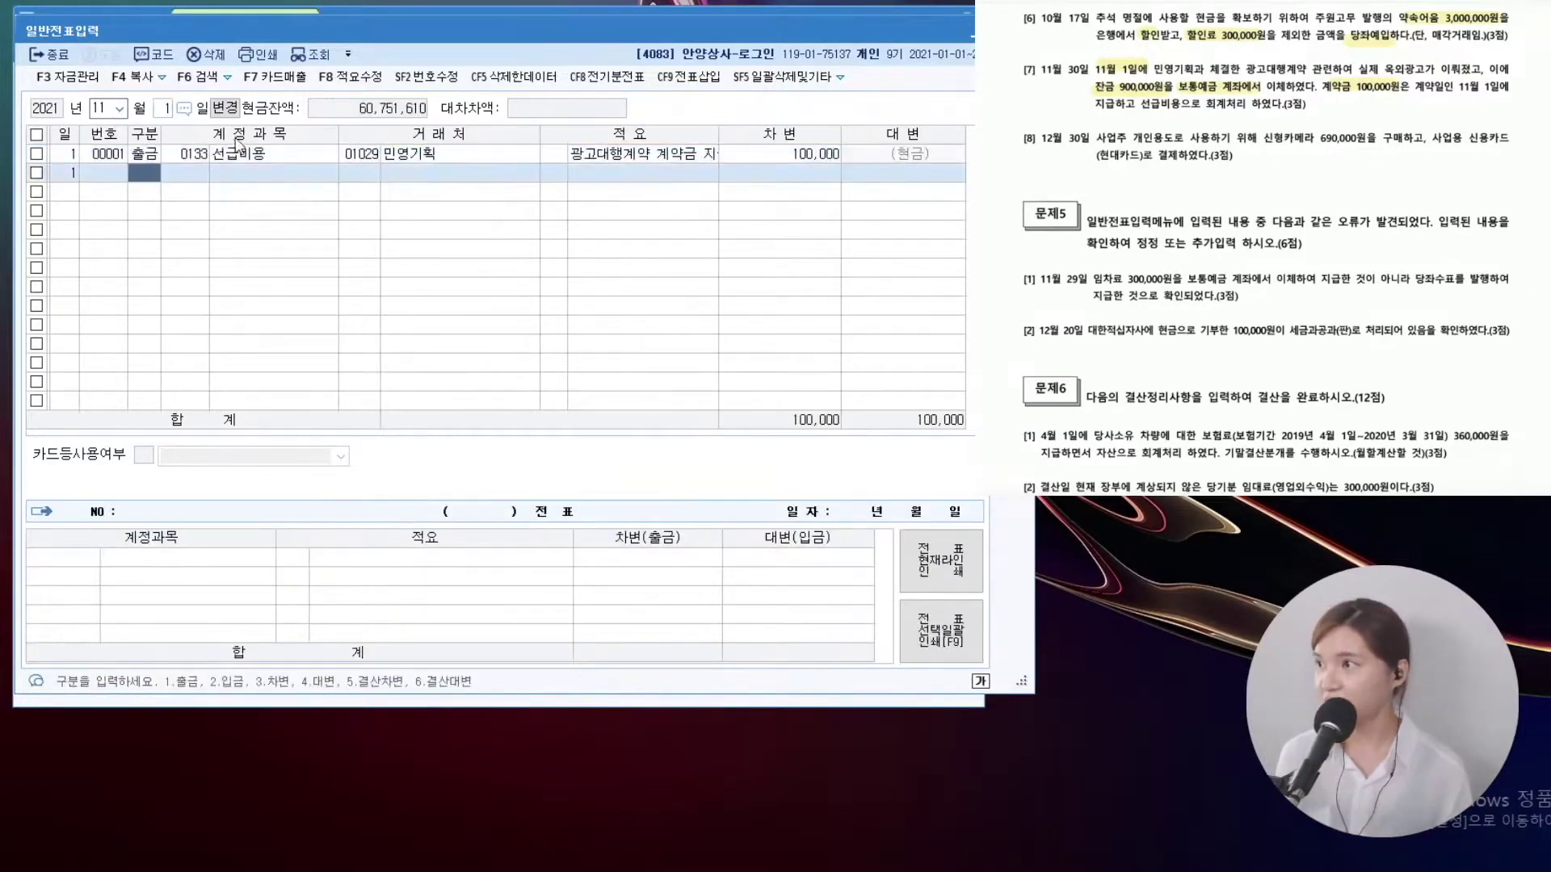
left_click(281, 158)
left_click_drag(334, 122, 551, 172)
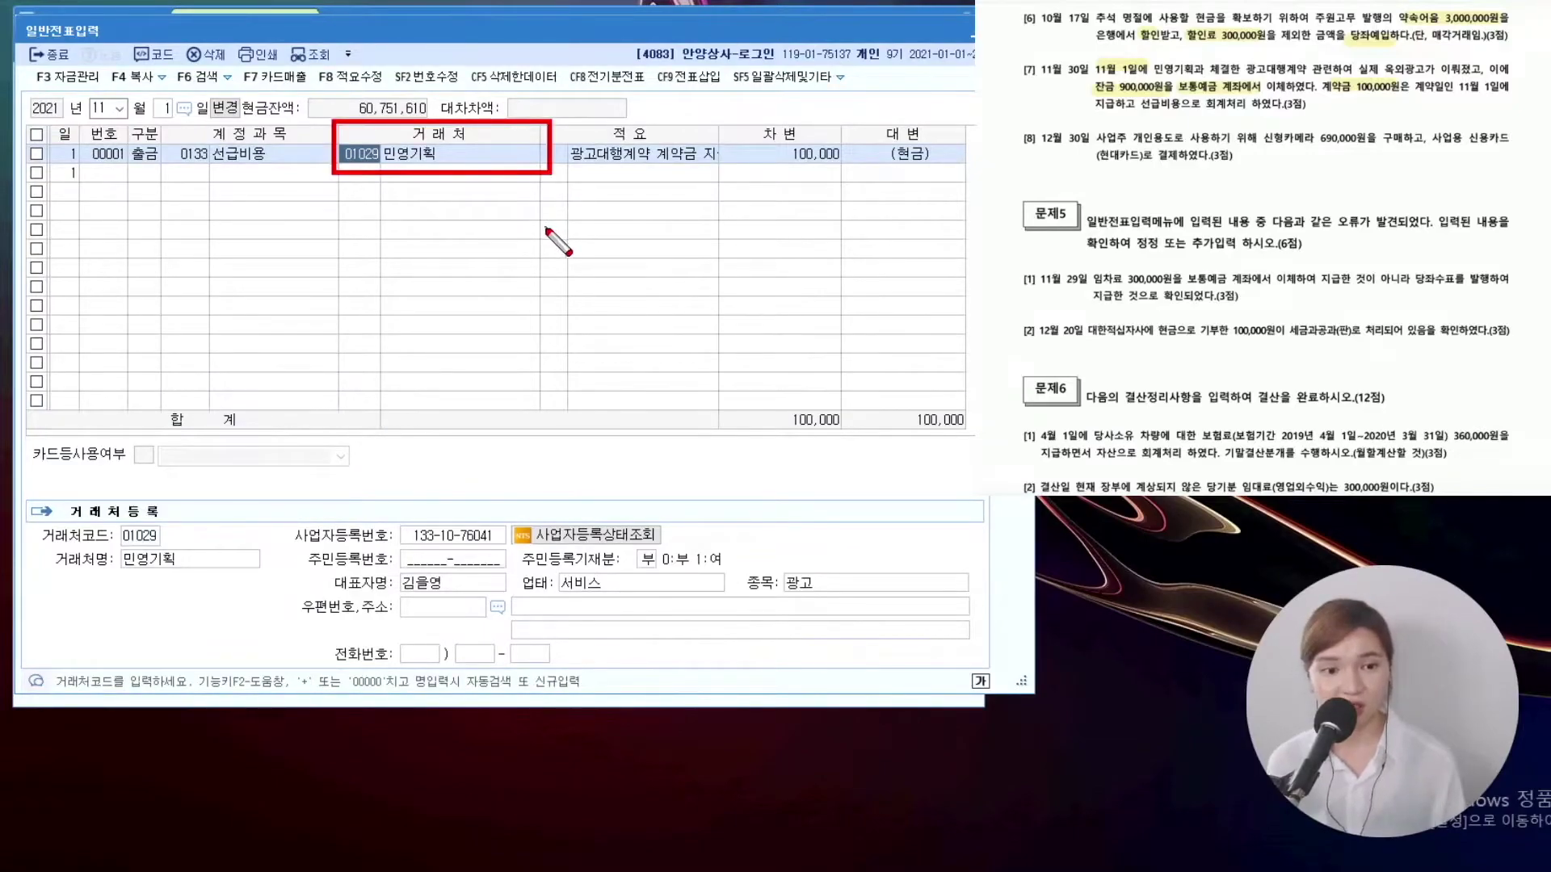
key("Escape")
left_click(163, 109)
On 30 November, credit 0133 선급비용 100,000 with customer 민영기획
type("30")
key("Return")
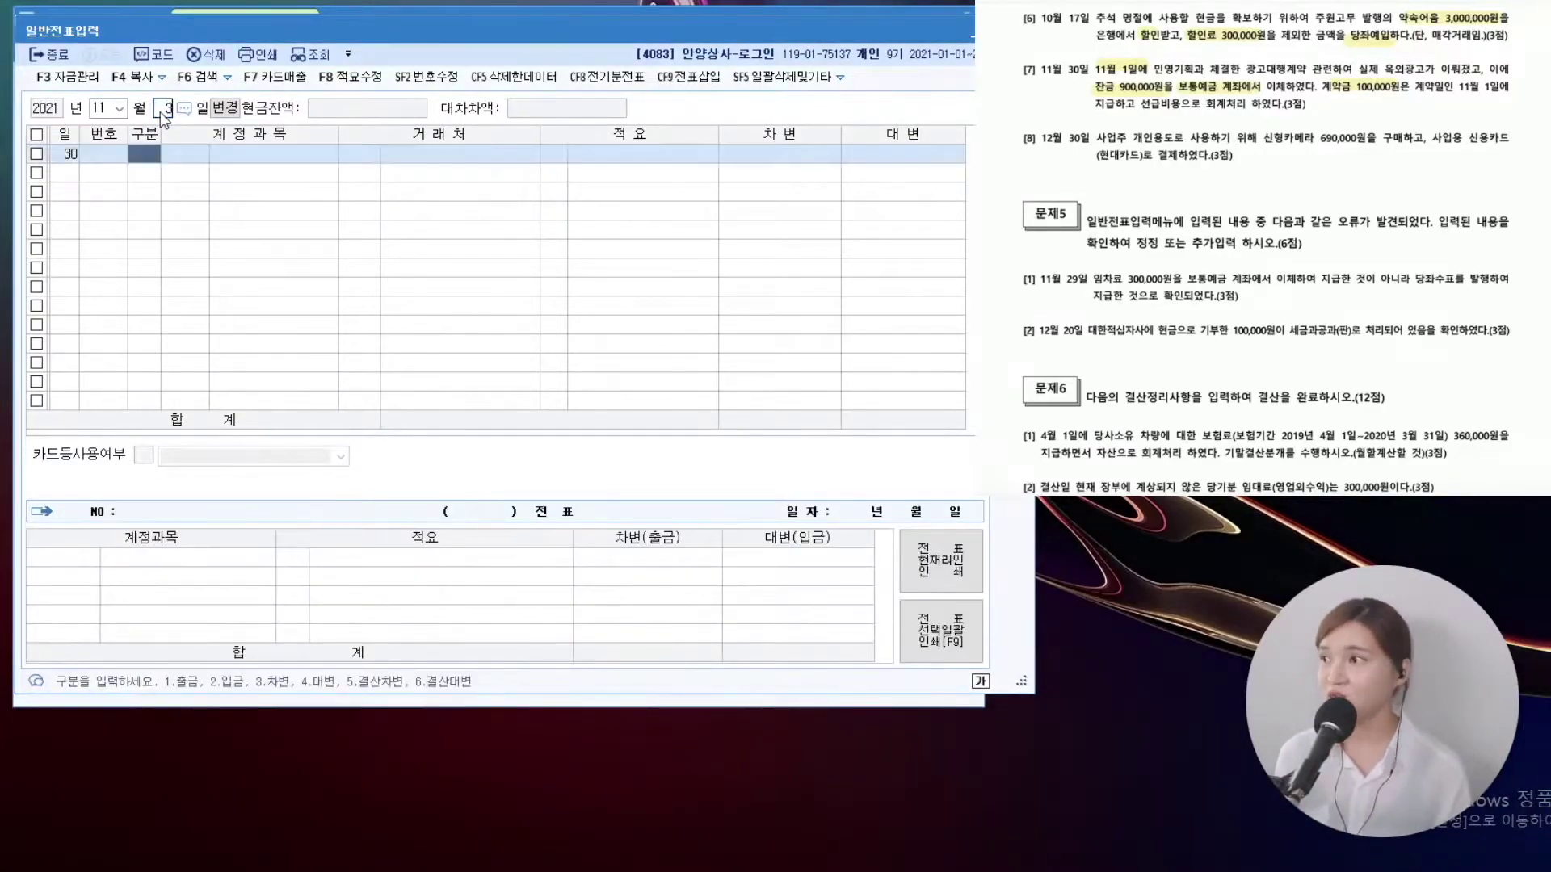
key("Return")
type("4")
key("Return")
type("선급비용")
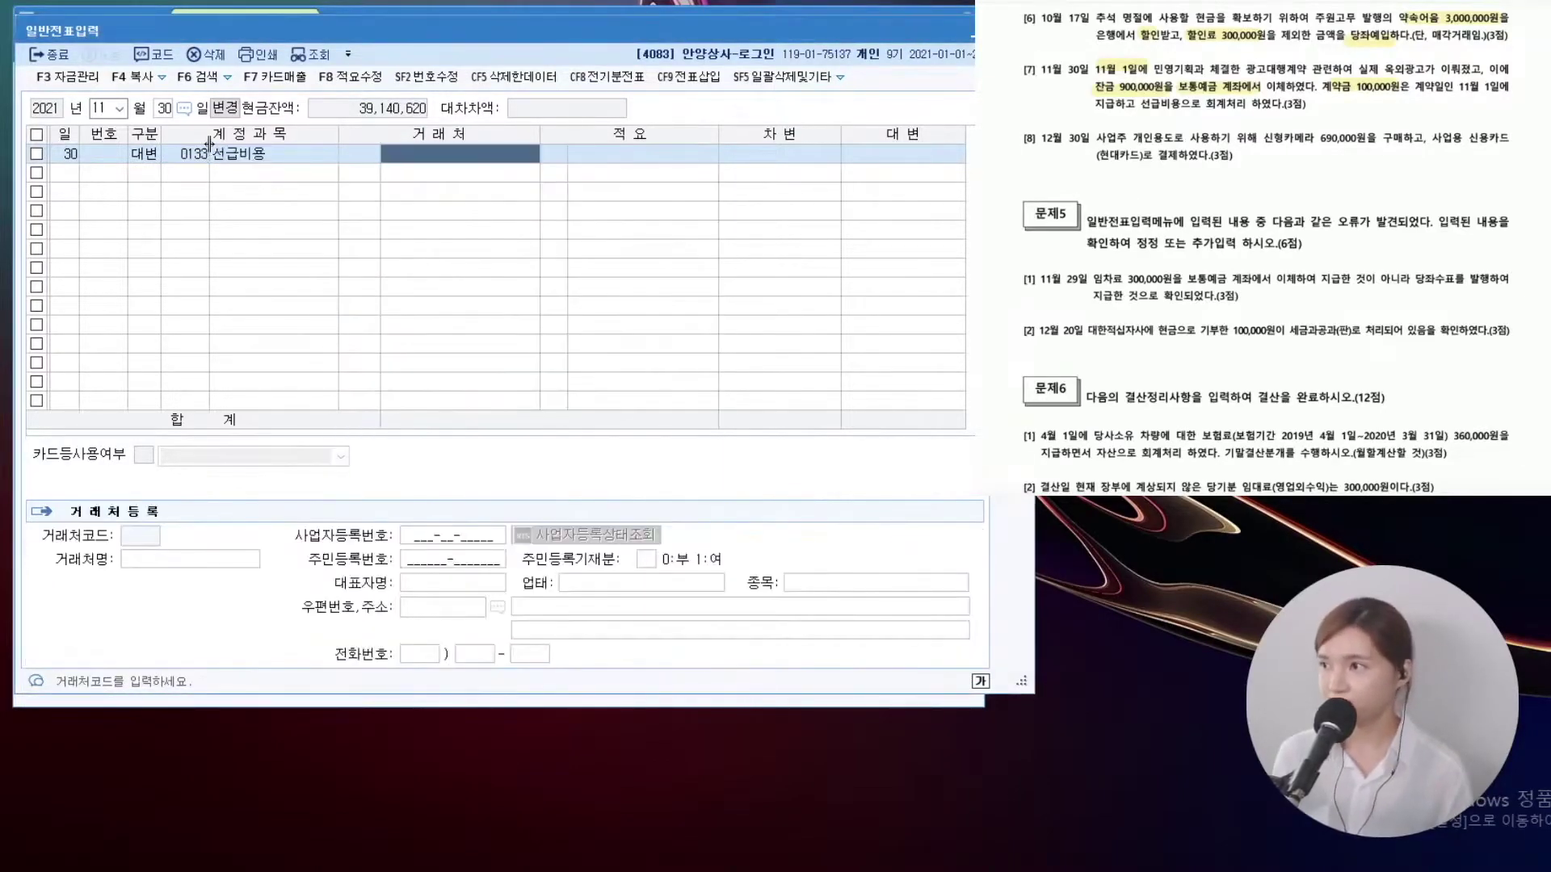
key("Left")
key("F2")
type("민영기획")
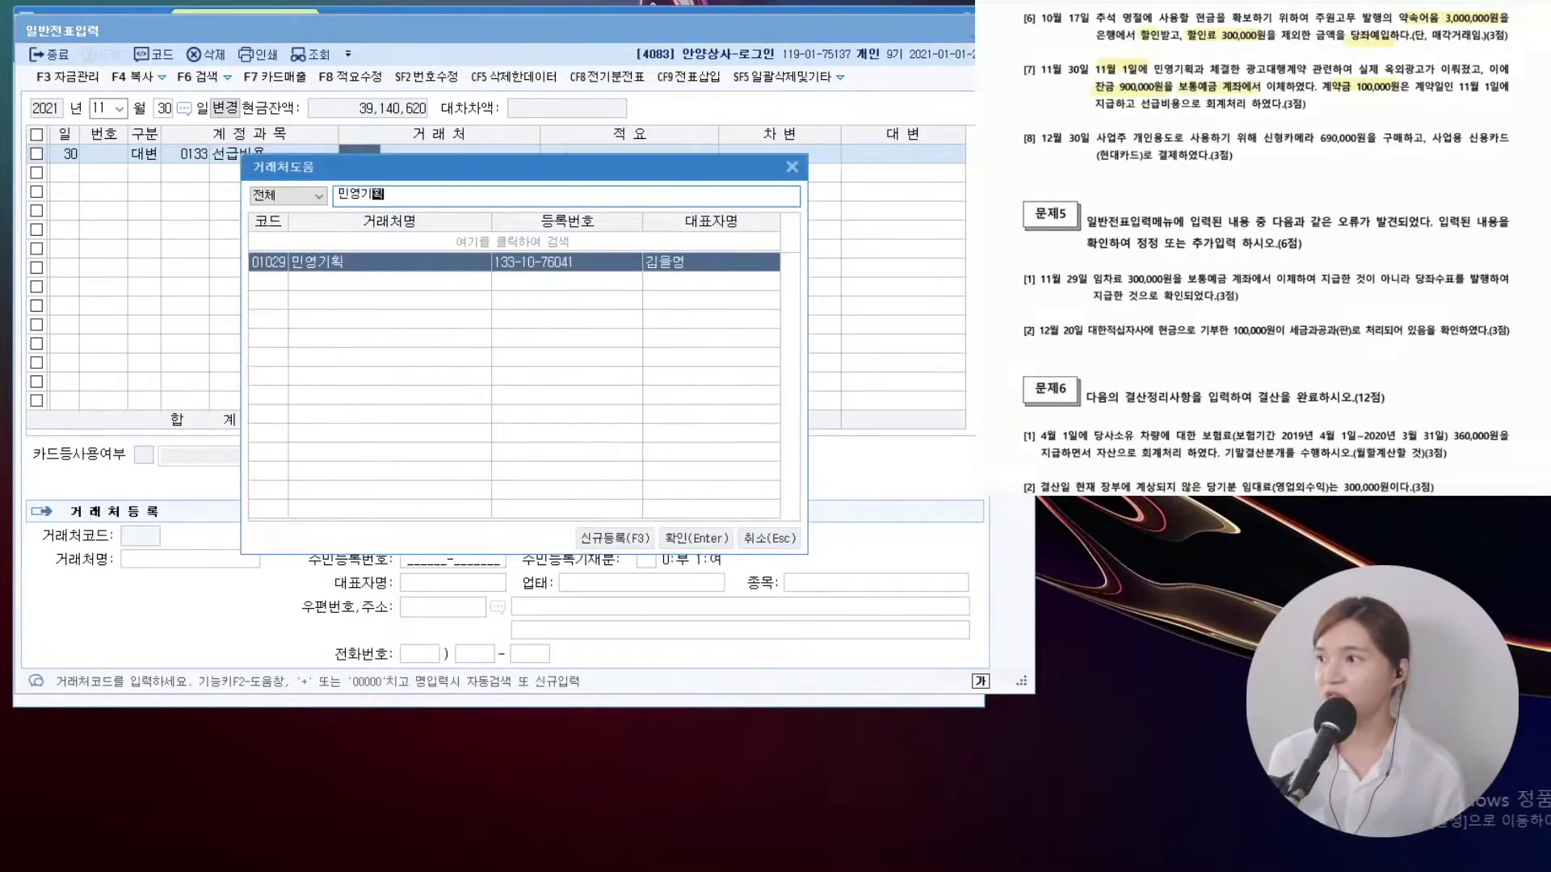
key("Return")
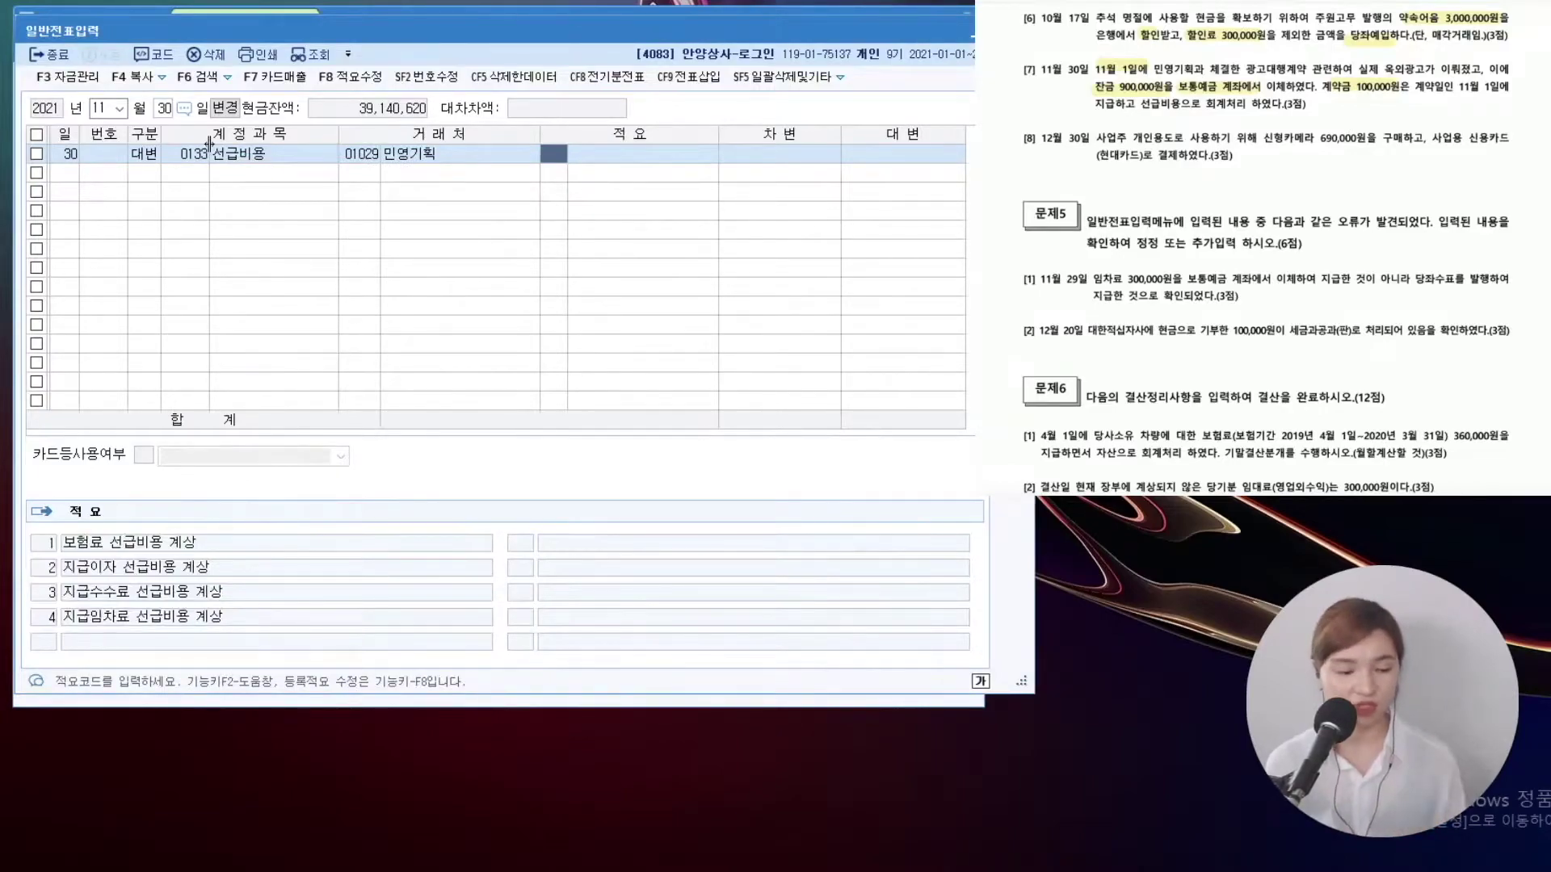
key("Return")
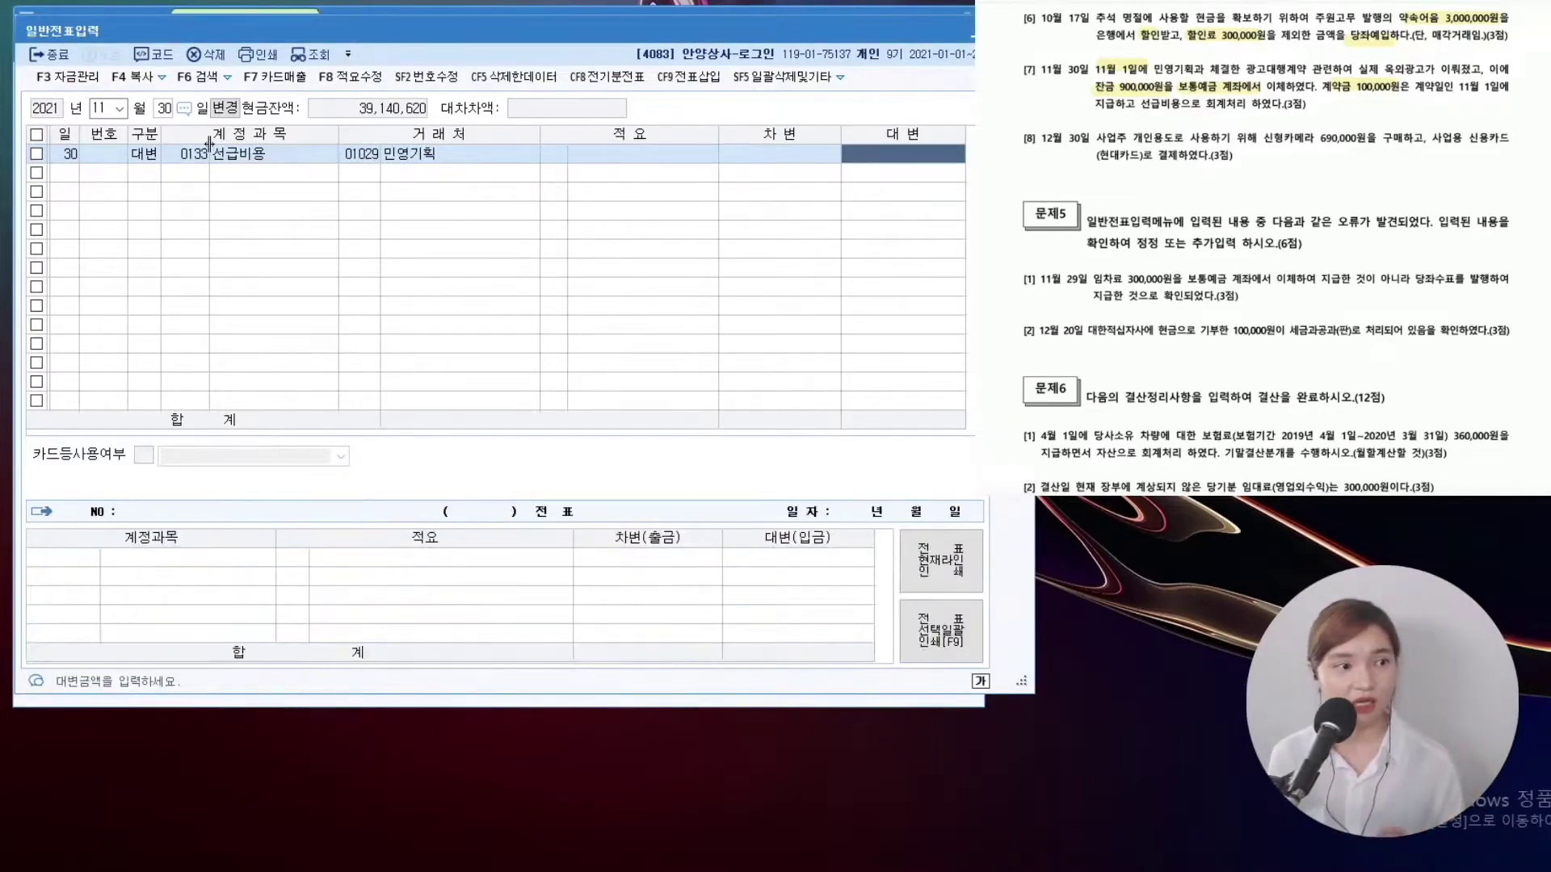
type("100000")
key("Return")
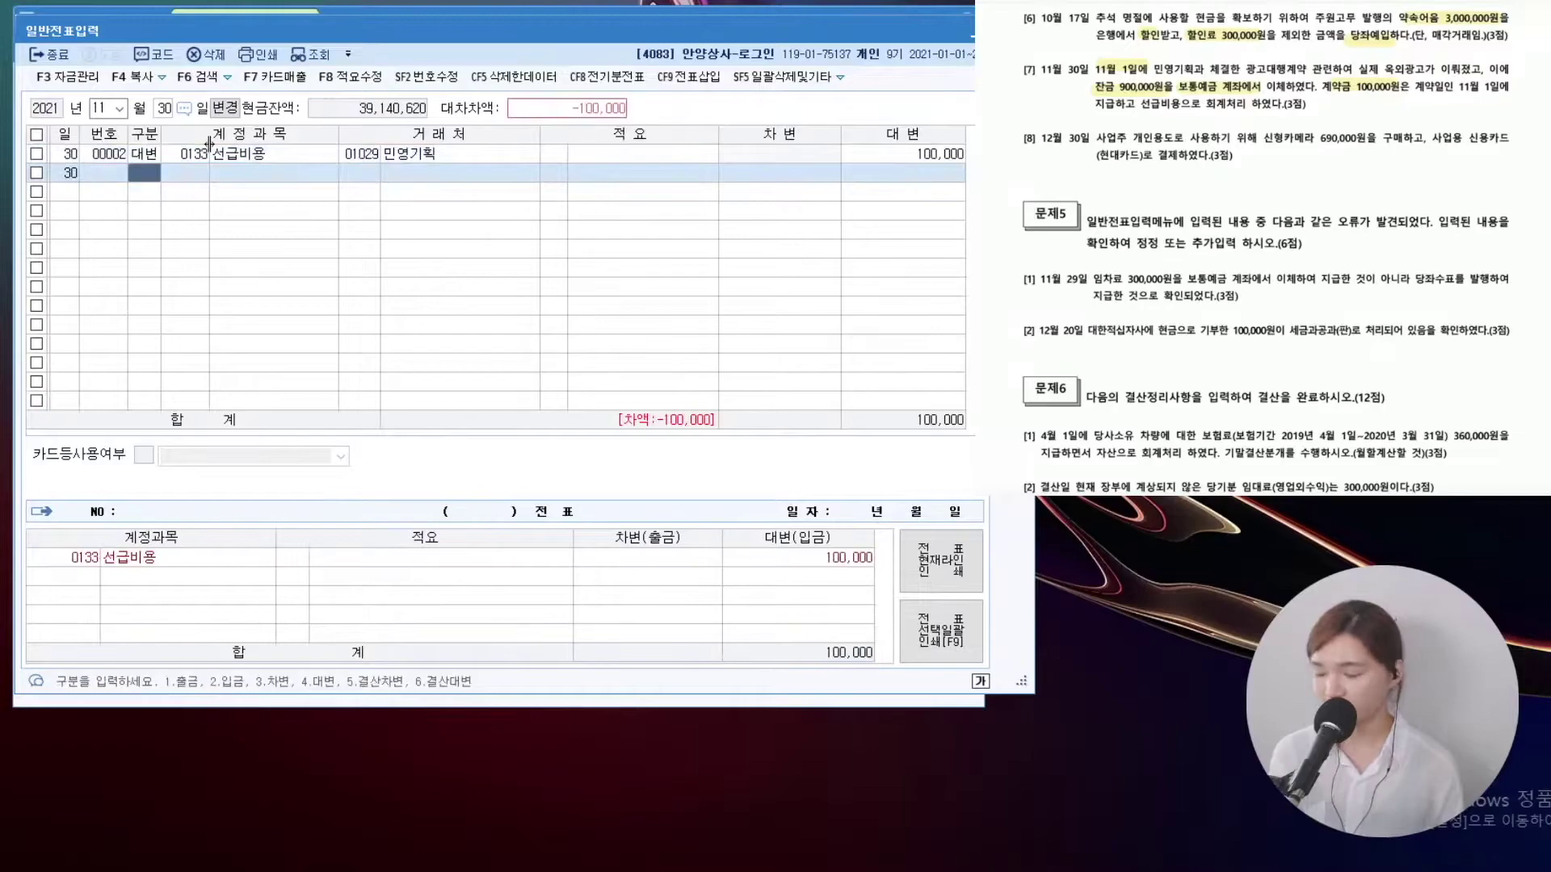
Credit 0103 보통예금 900,000
key("4")
key("Return")
key("F2")
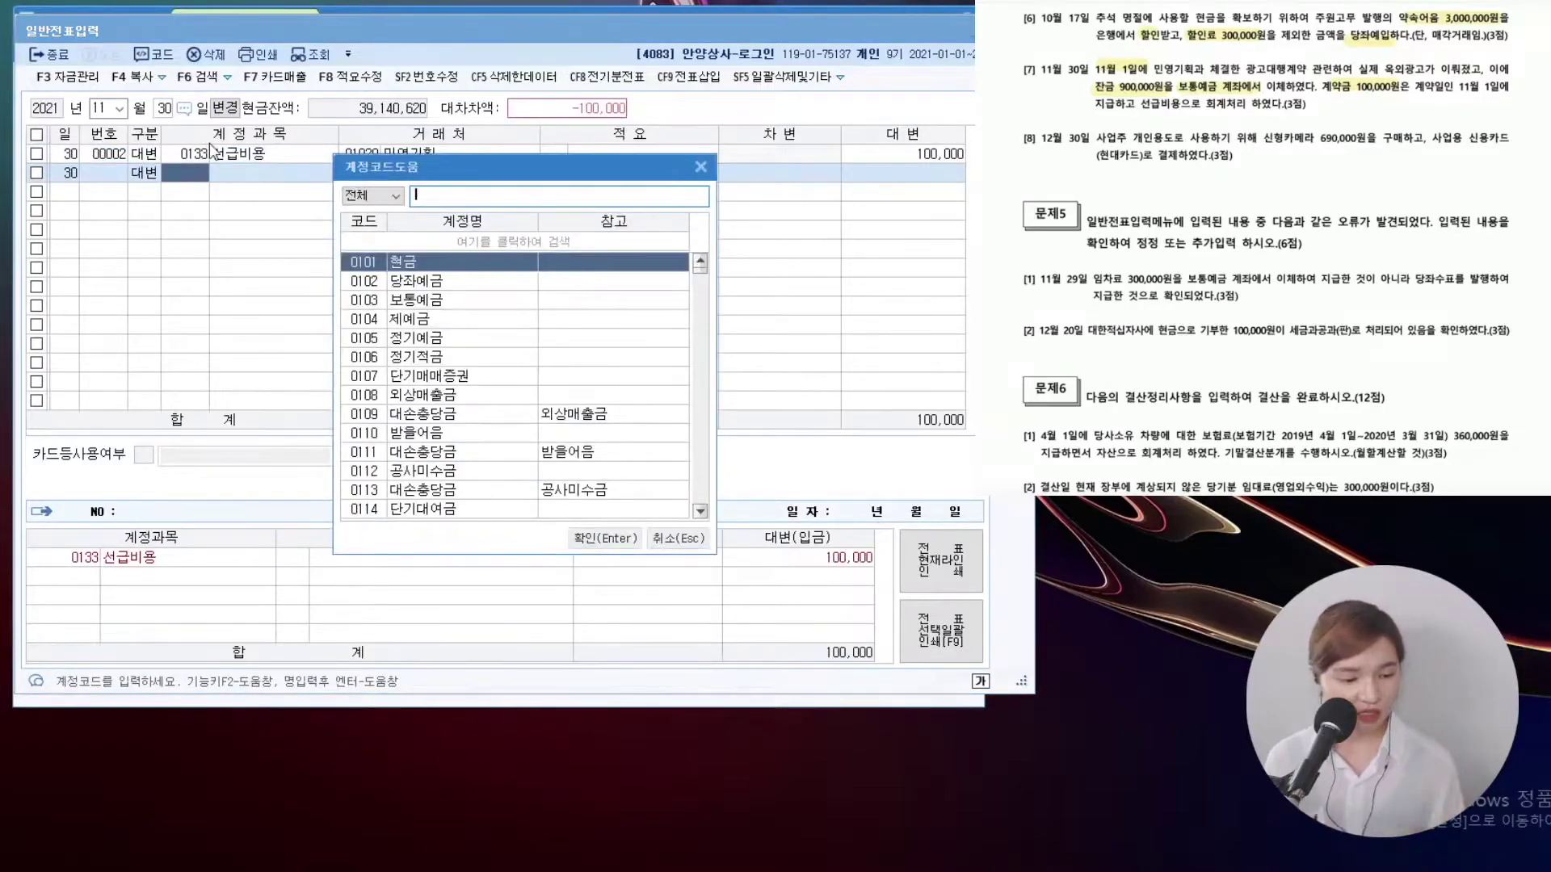
type("보통")
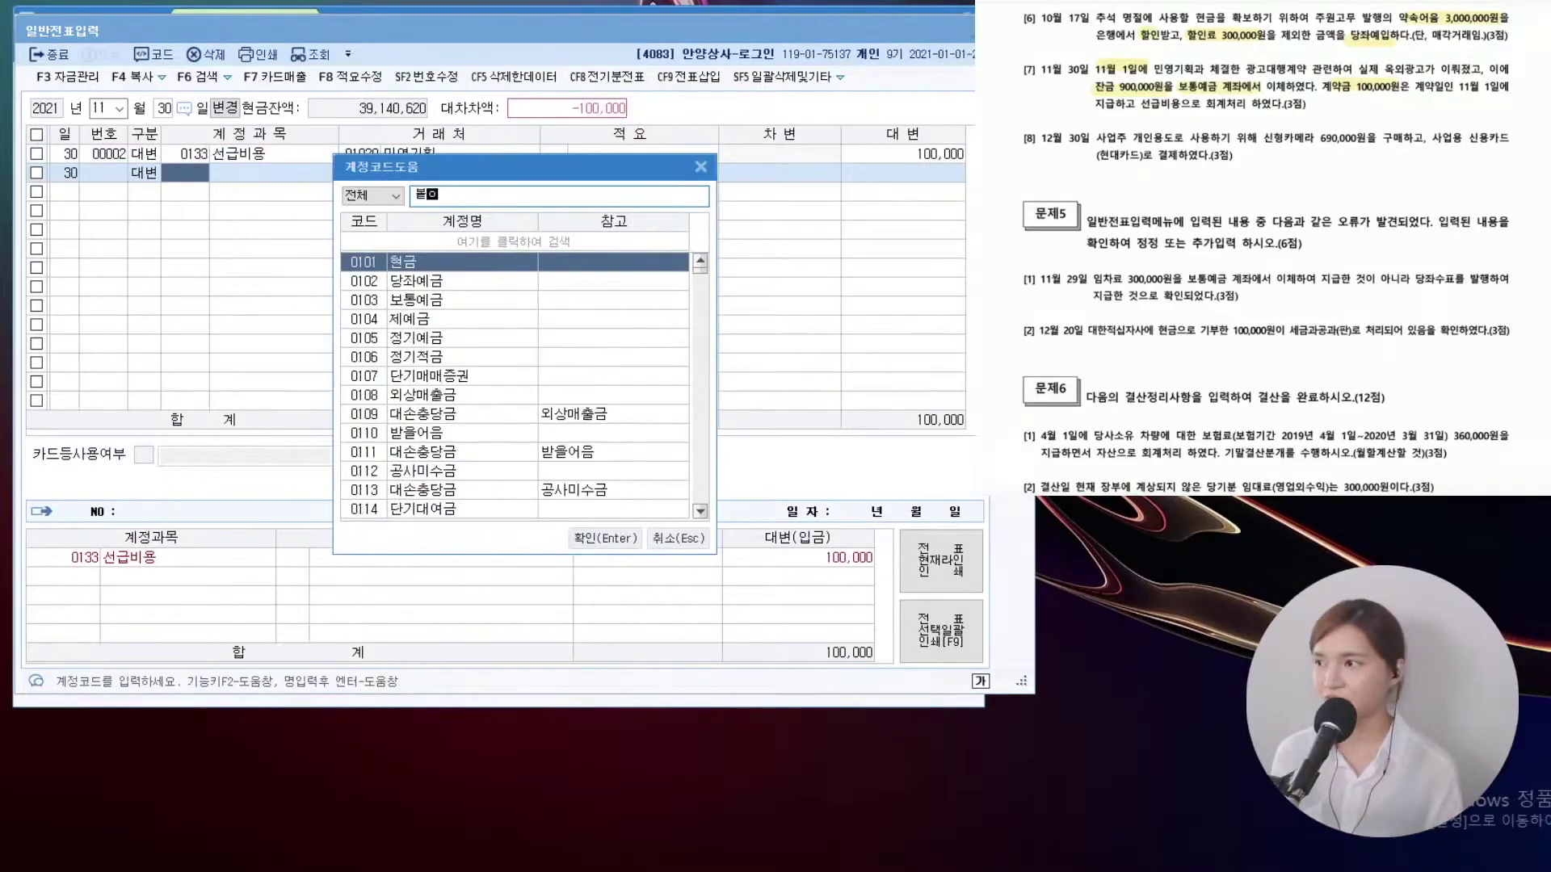
key("Return")
key("Return")
key("Return")
type("900000")
key("Return")
Debit 0833 광고선전비 for the balancing 1,000,000
type("3")
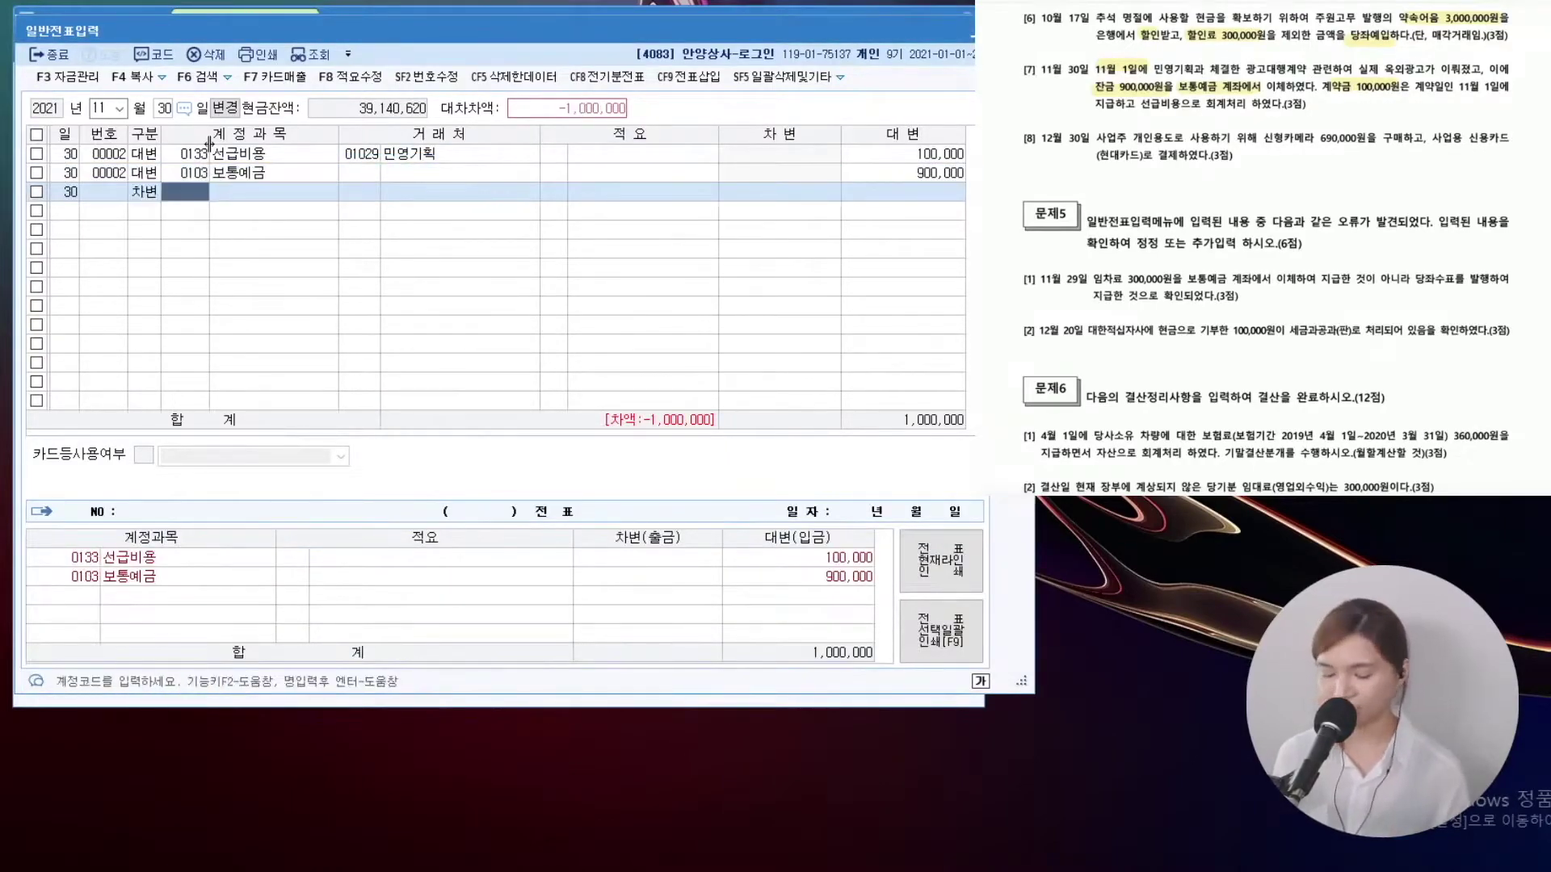
key("F2")
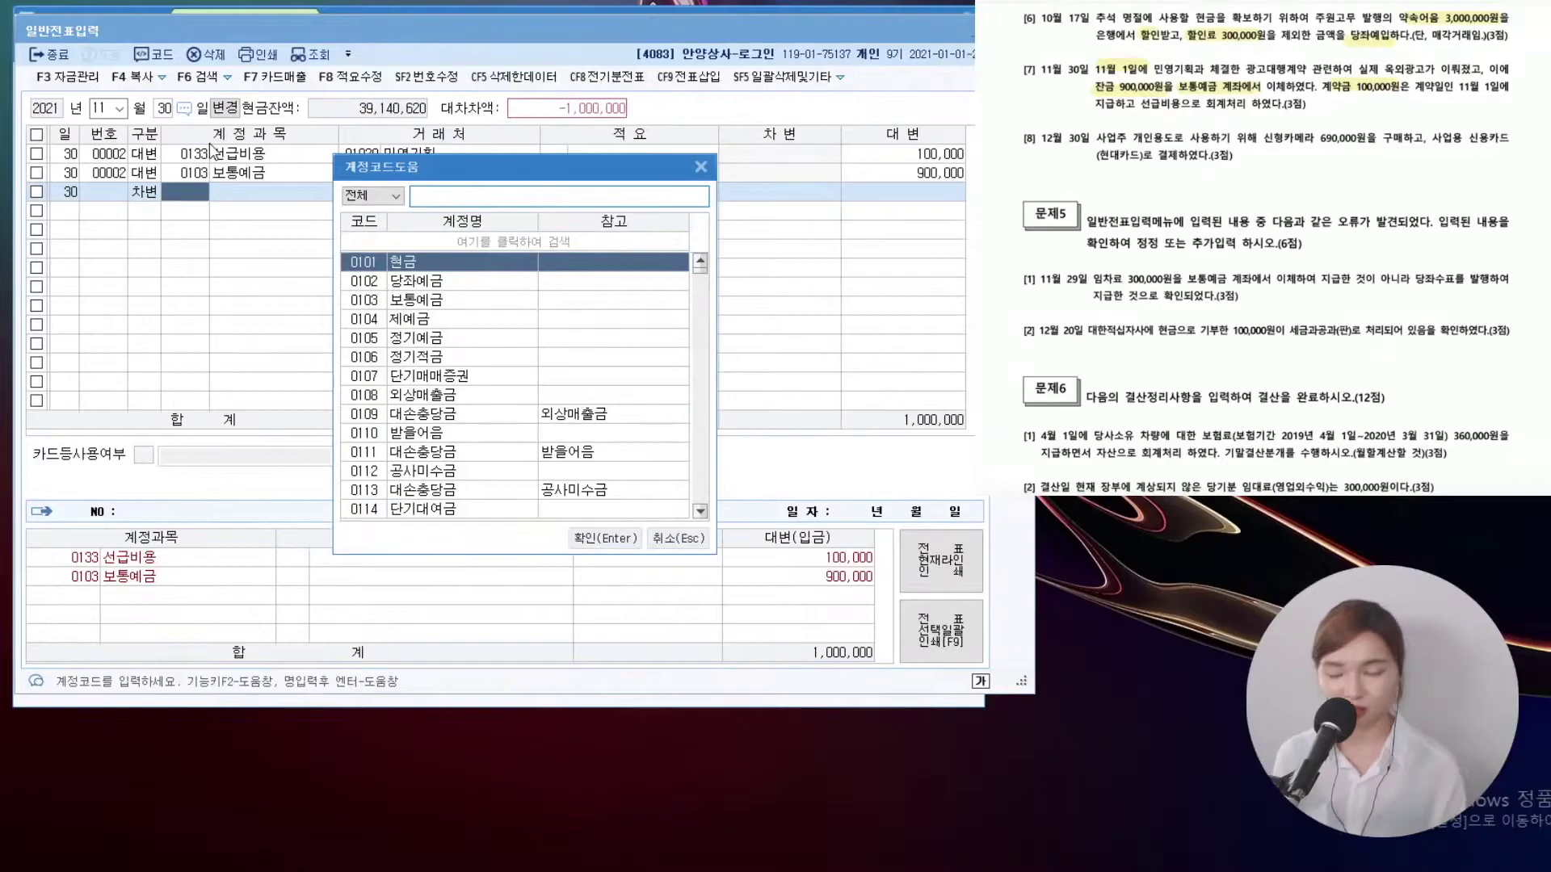
type("광고선전비")
key("Down")
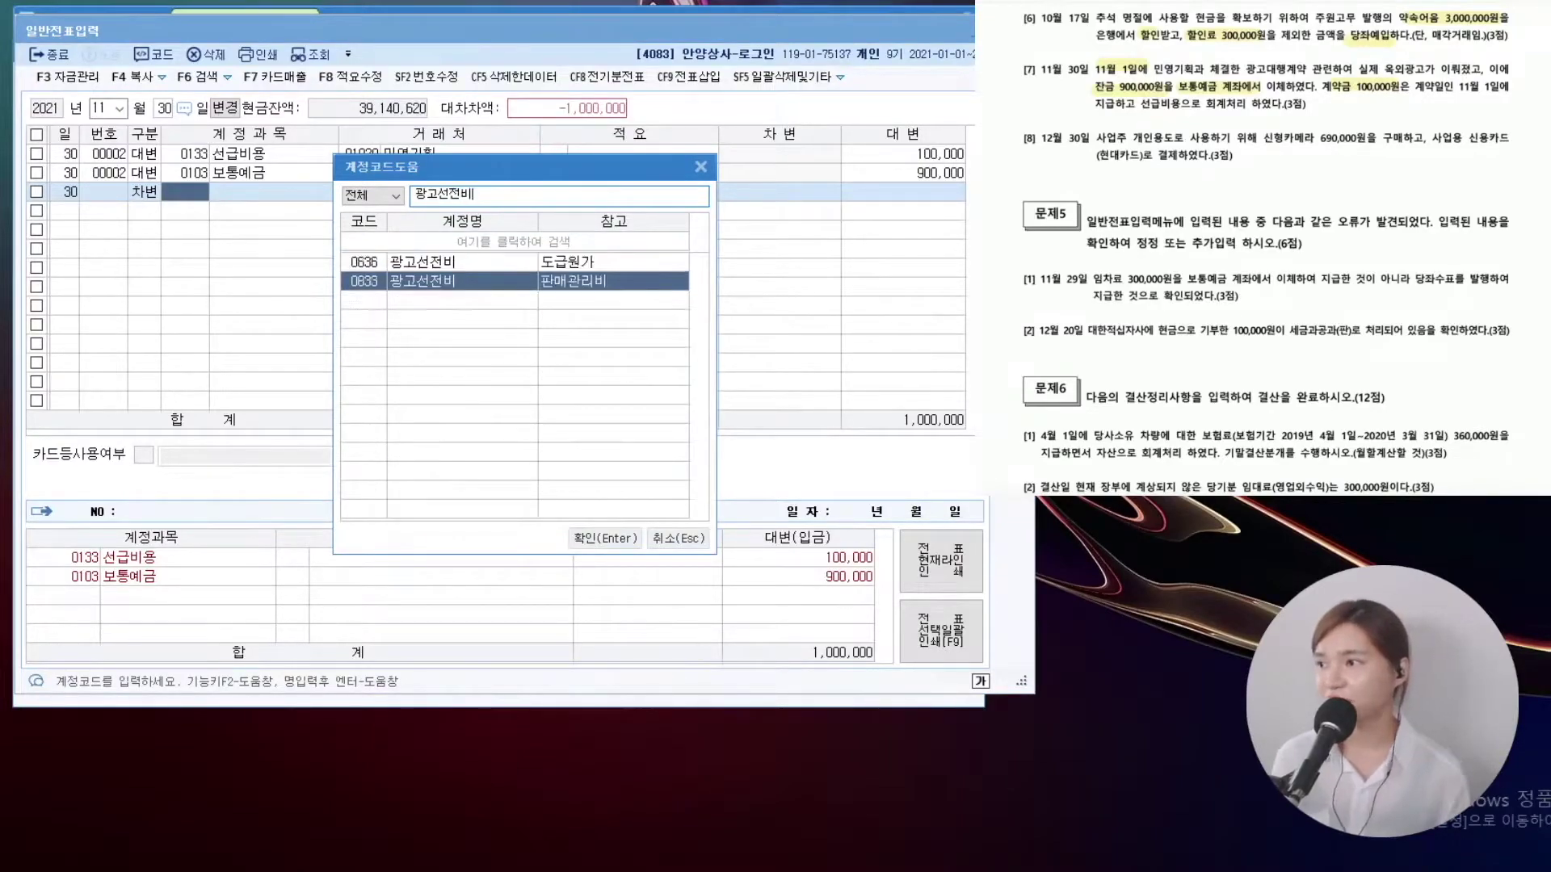
key("Return")
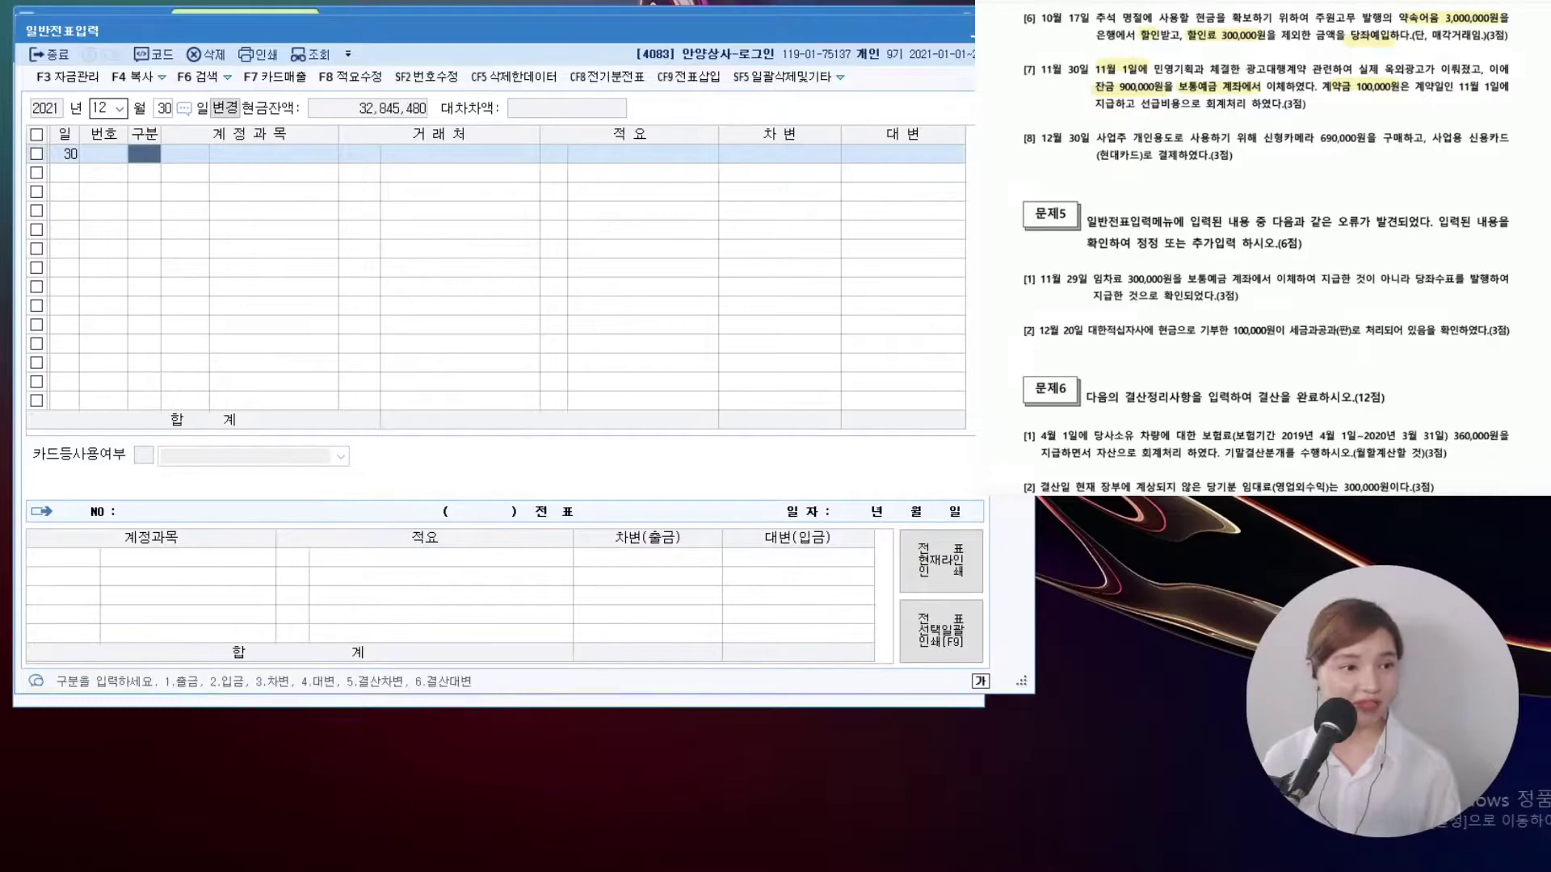
Highlight 신형카메라, 사업용 and the card payment phrase in item [8]
scroll(1265, 242, "down", 1)
left_click_drag(1262, 115, 1318, 116)
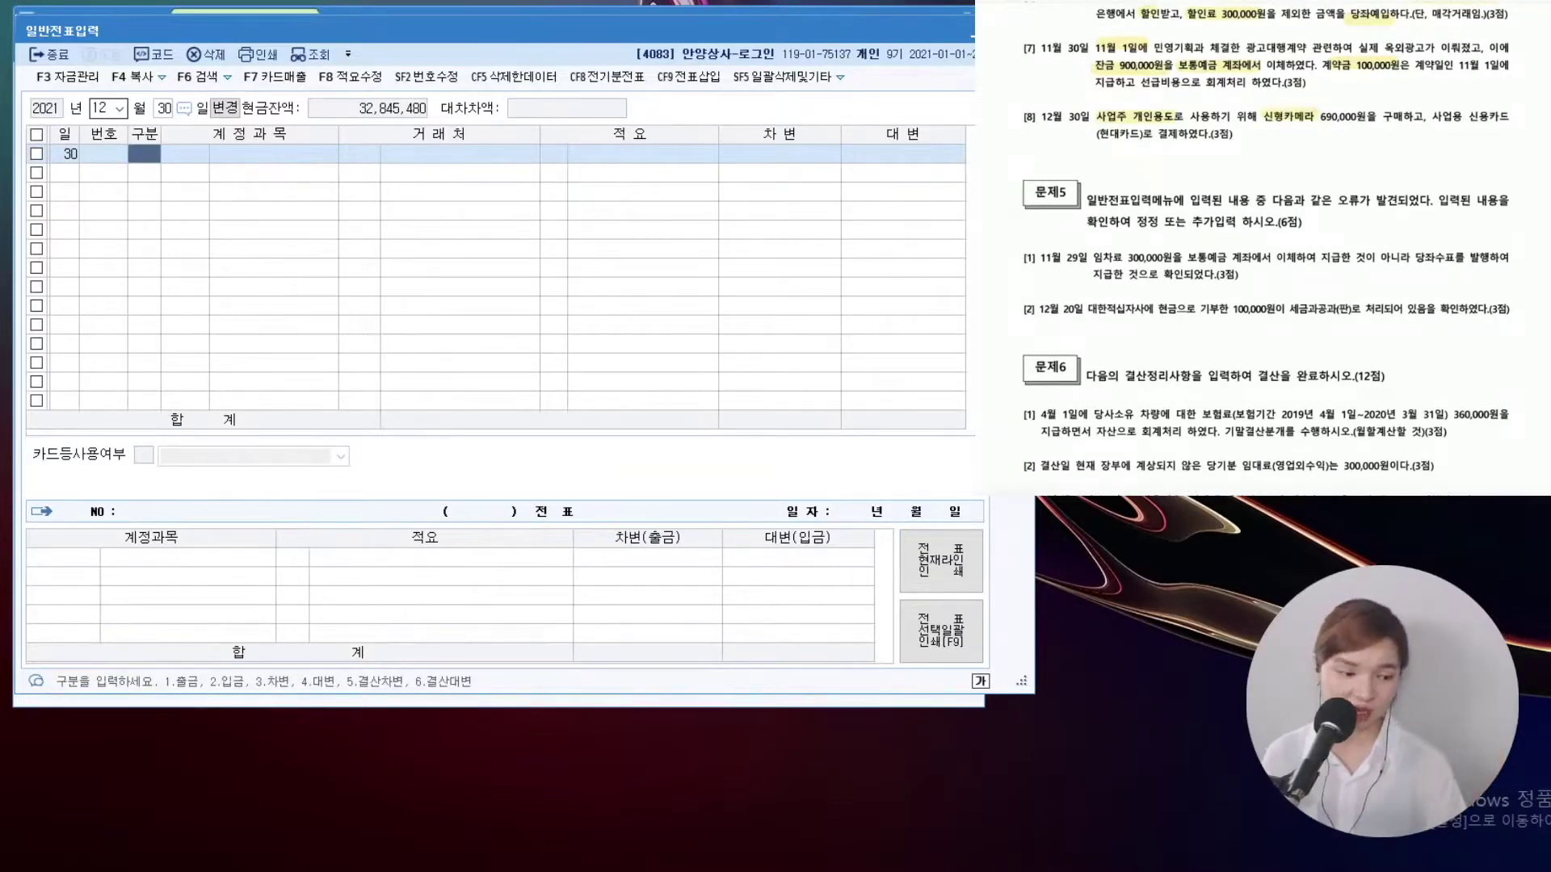
left_click_drag(1442, 116, 1482, 116)
left_click_drag(1095, 134, 1176, 134)
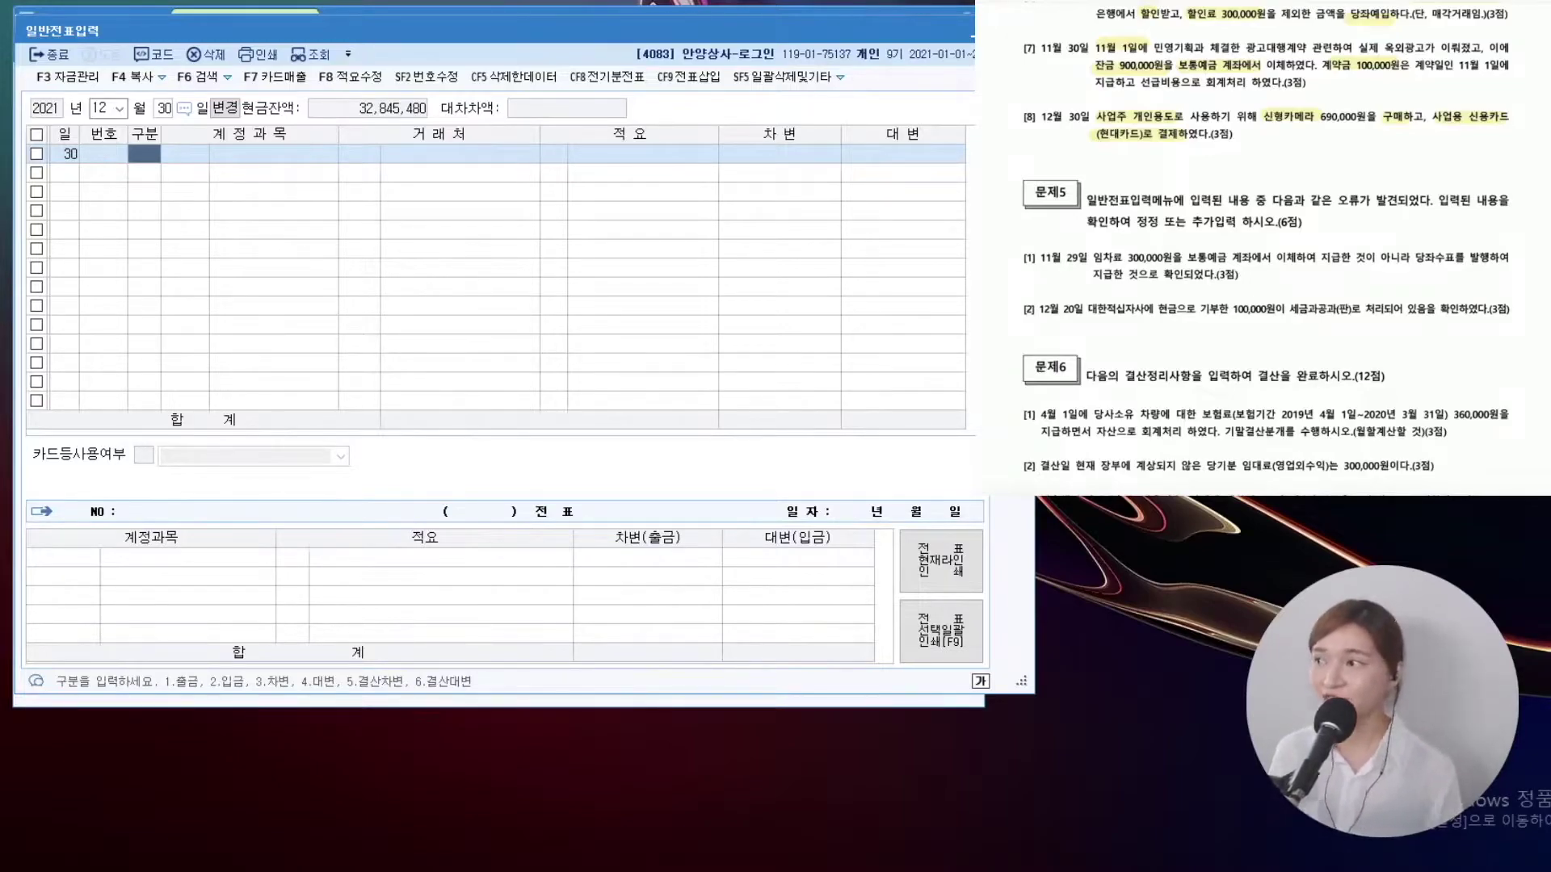
Debit 0338 인출금 690,000 on the 30 December voucher
key("3")
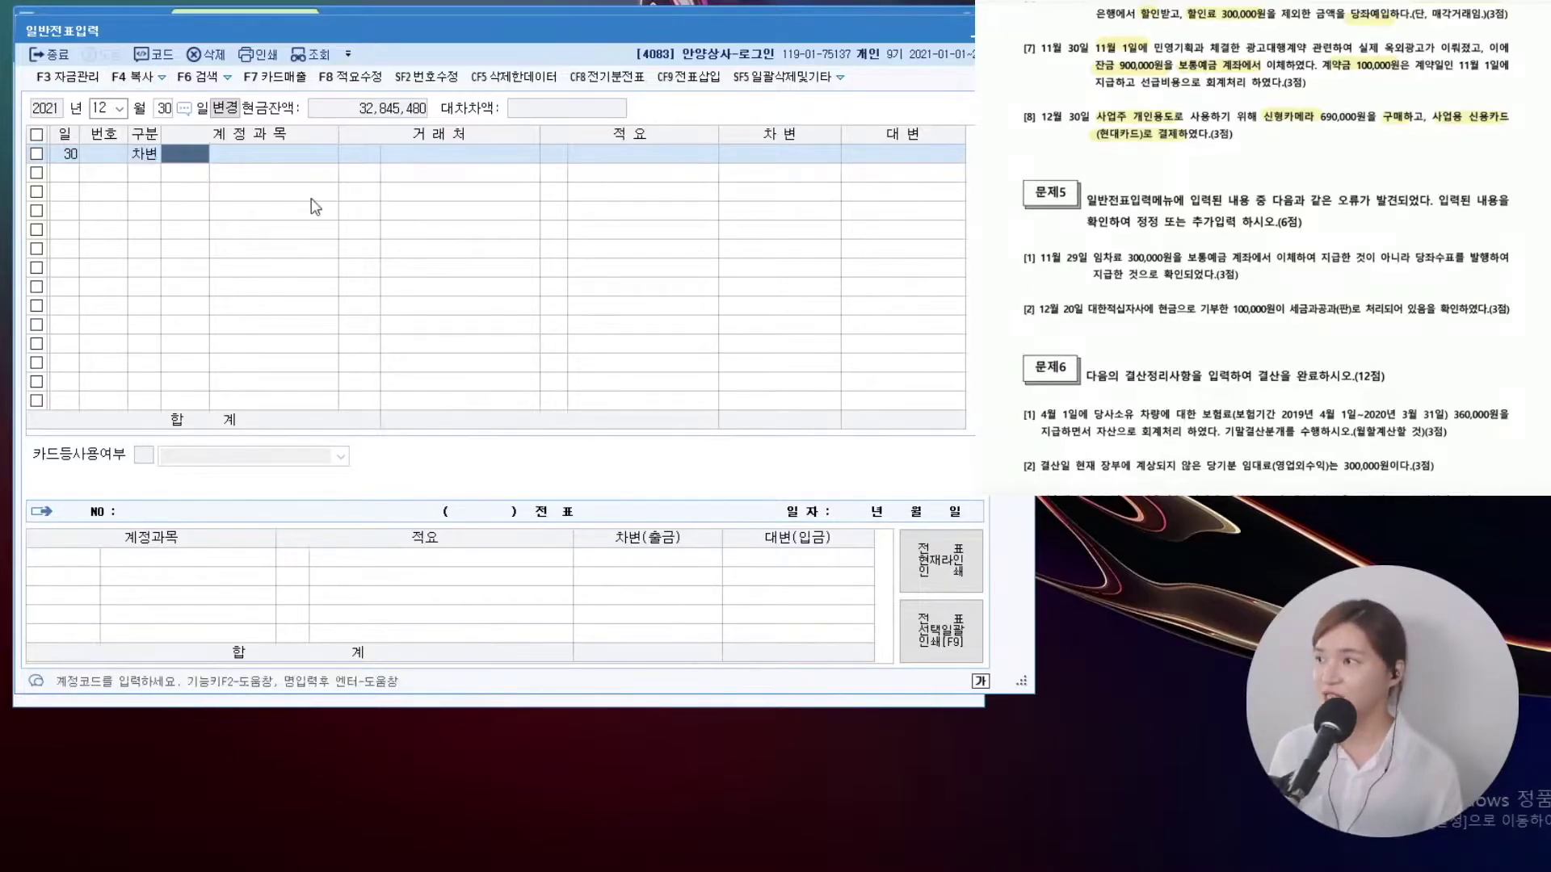
key("F2")
type("인출")
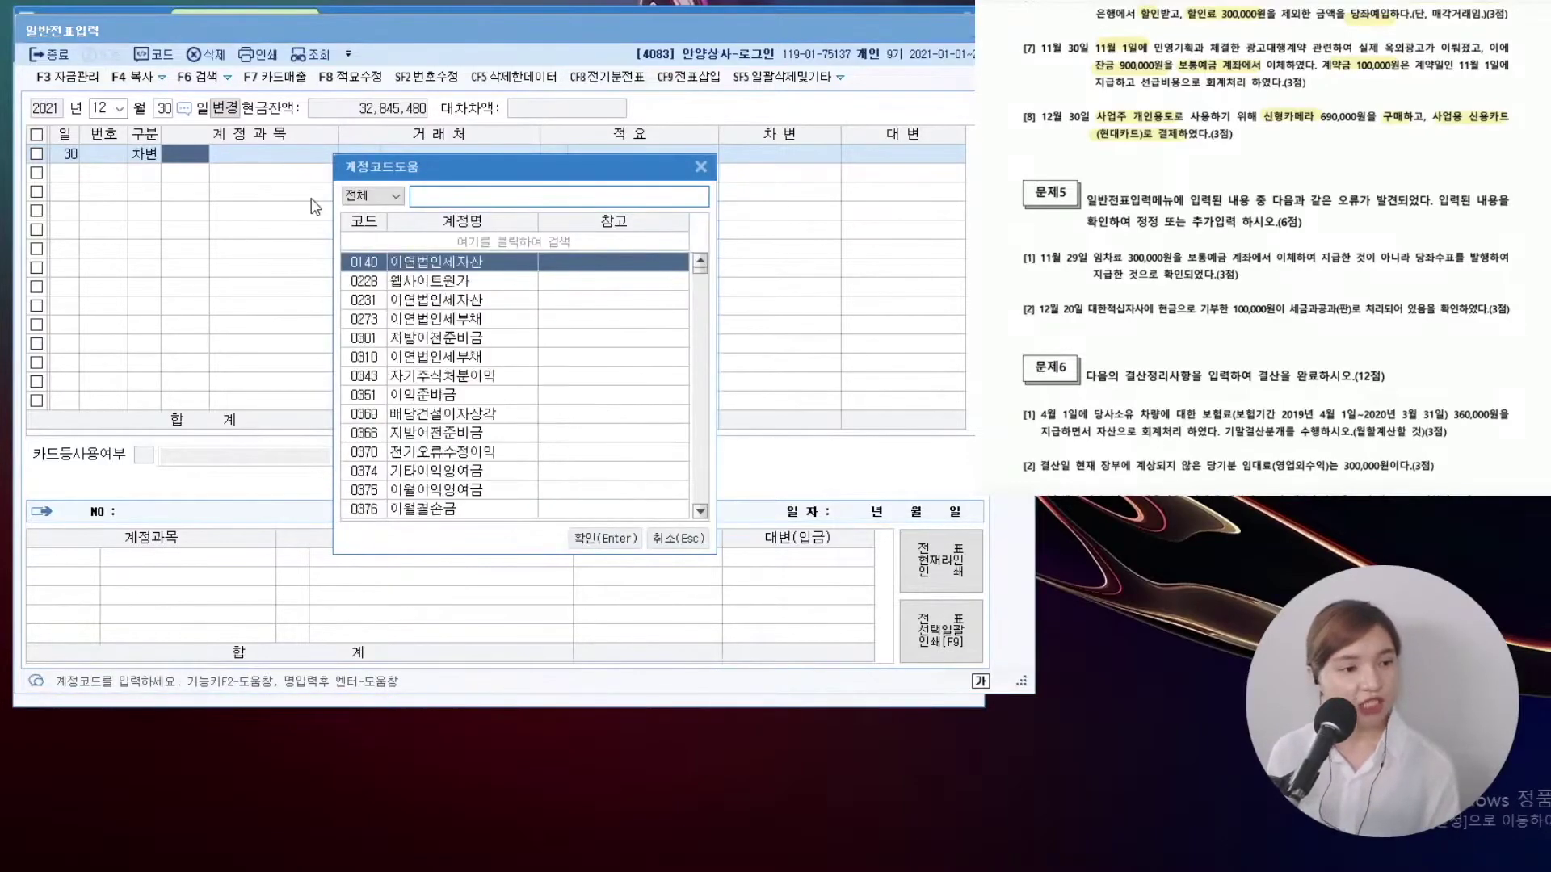
key("Return")
key("Return")
key("Return")
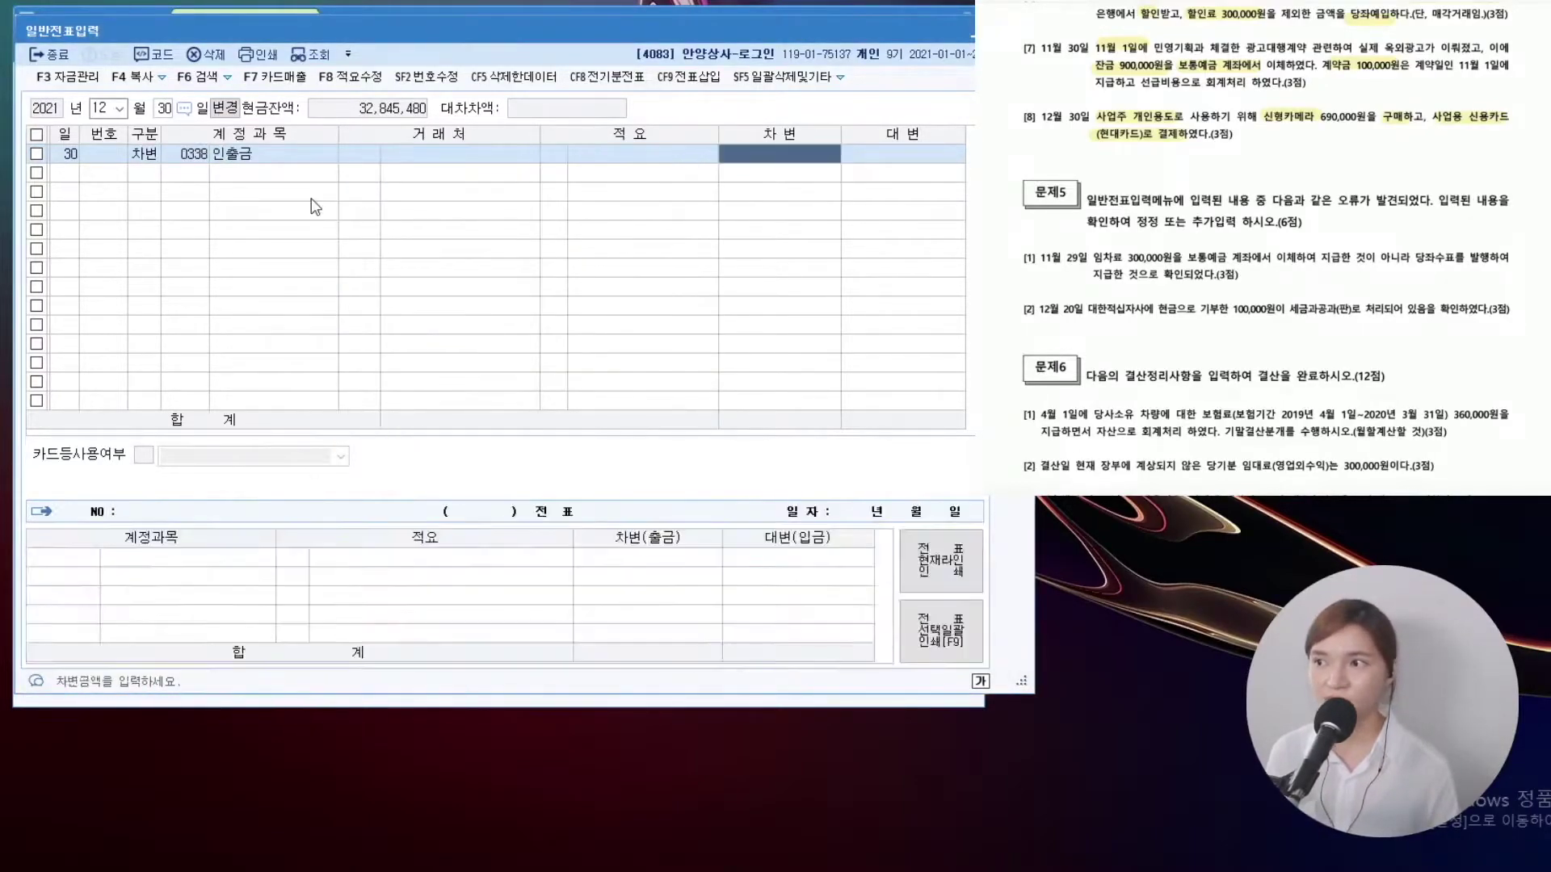
type("6900000")
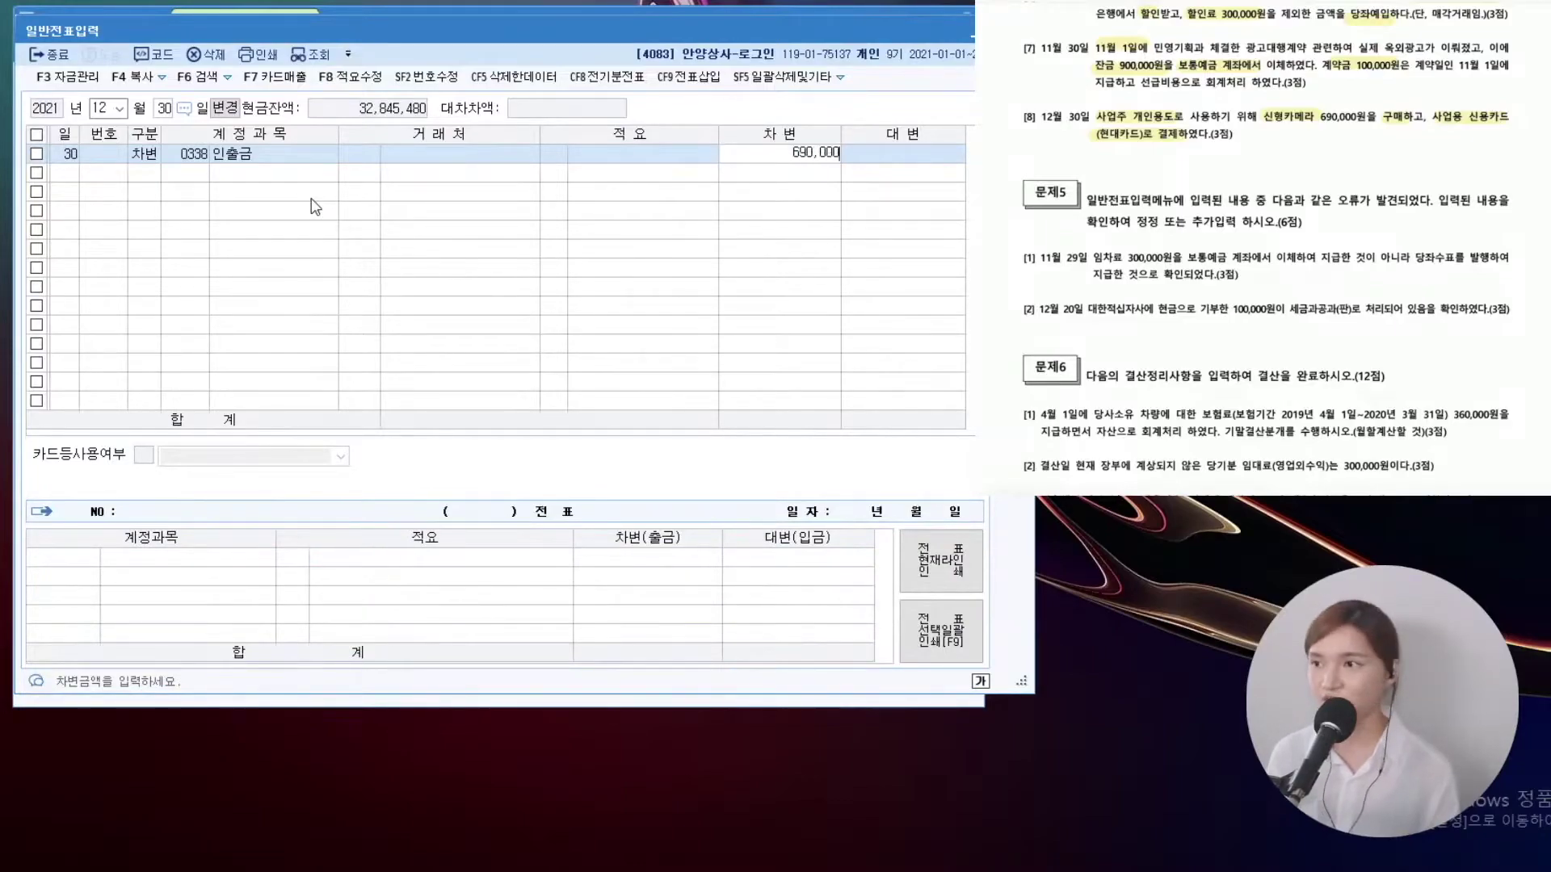
key("Return")
Credit 0253 미지급금 and search 현대 for the customer
type("4")
key("Return")
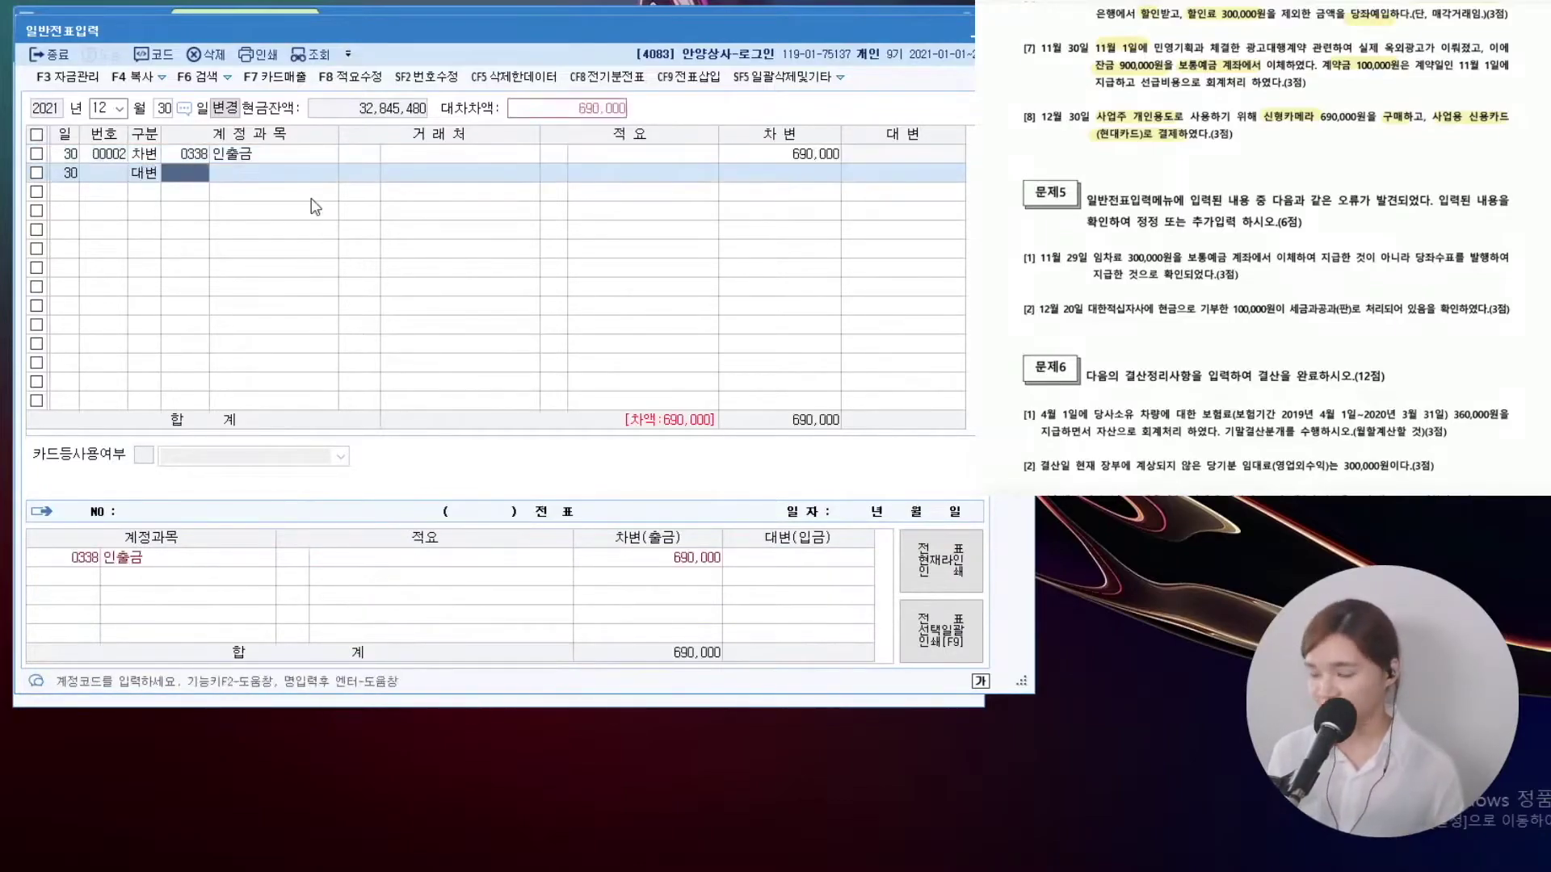
key("F2")
type("미지급금")
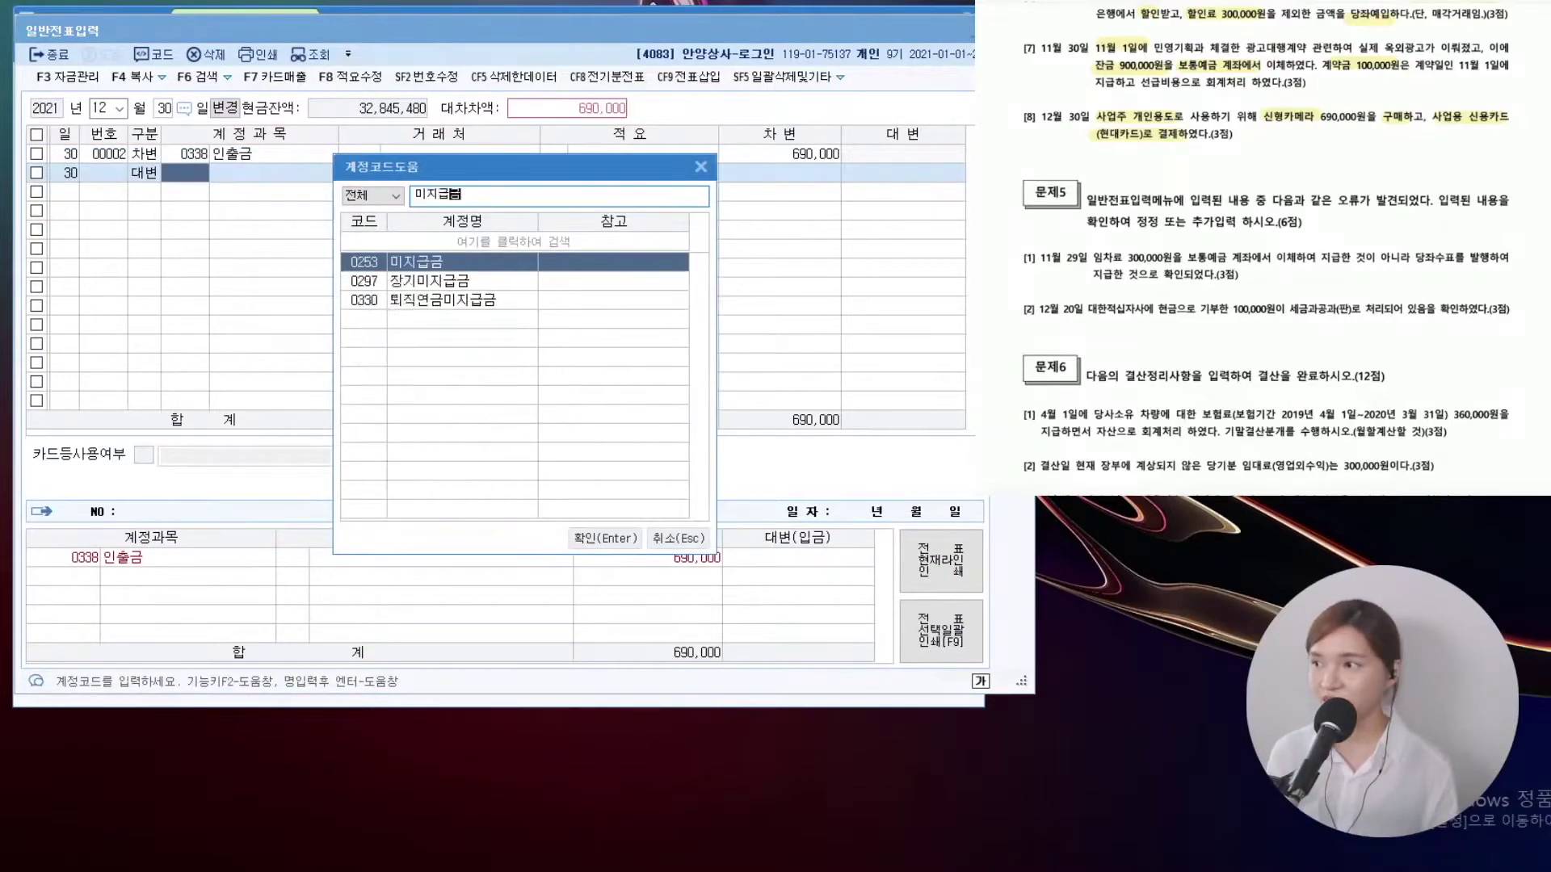
key("Return")
key("Return")
key("F2")
type("현대")
key("Return")
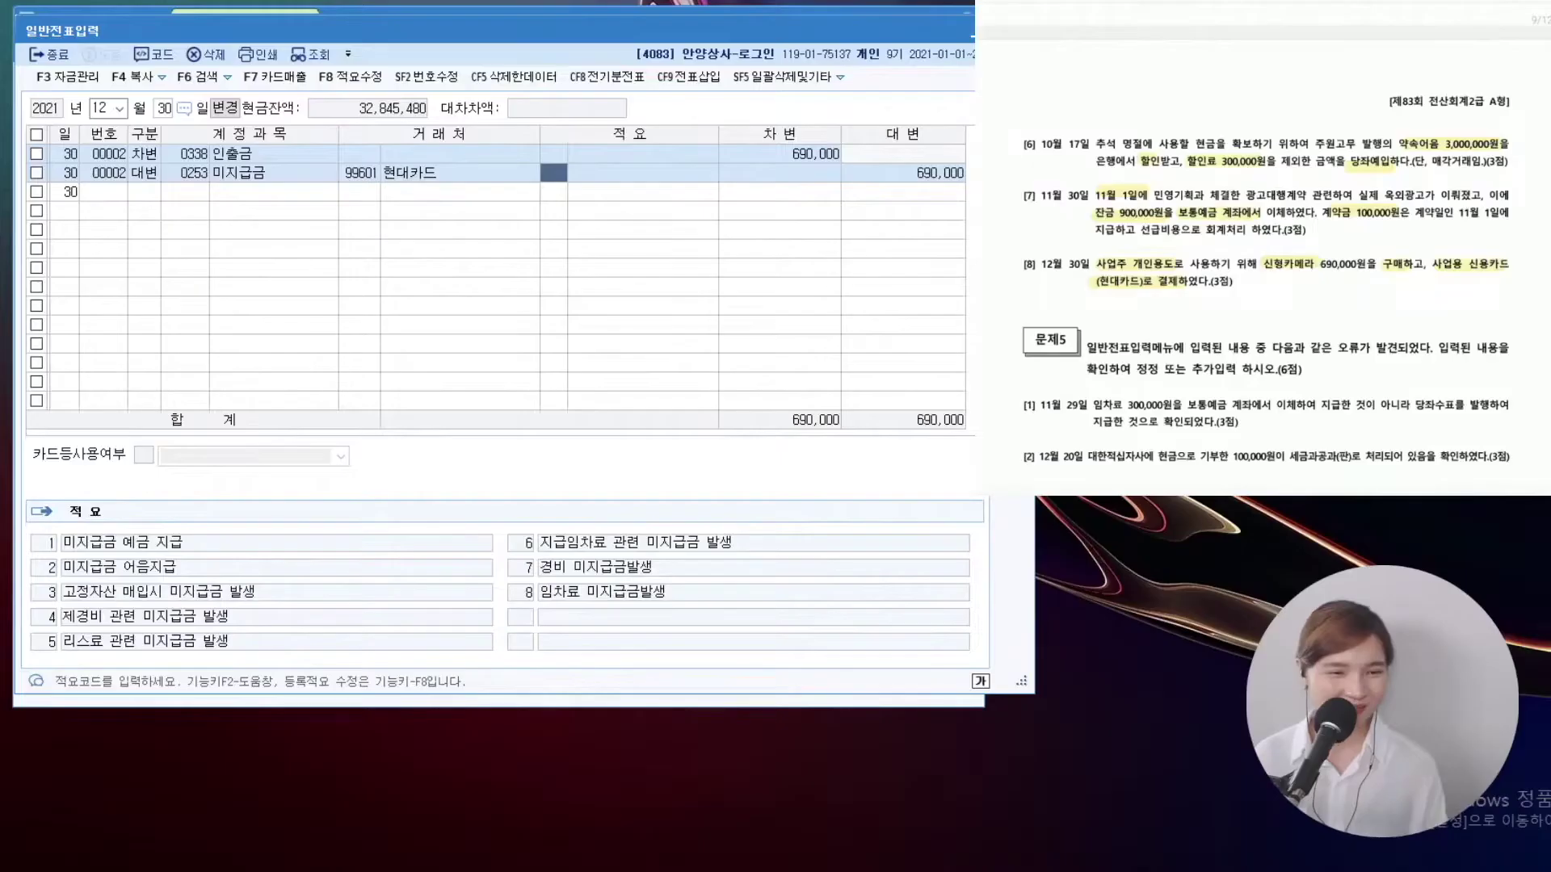
Scroll further down the exam sheet
scroll(1265, 245, "down", 3)
scroll(1265, 245, "down", 3)
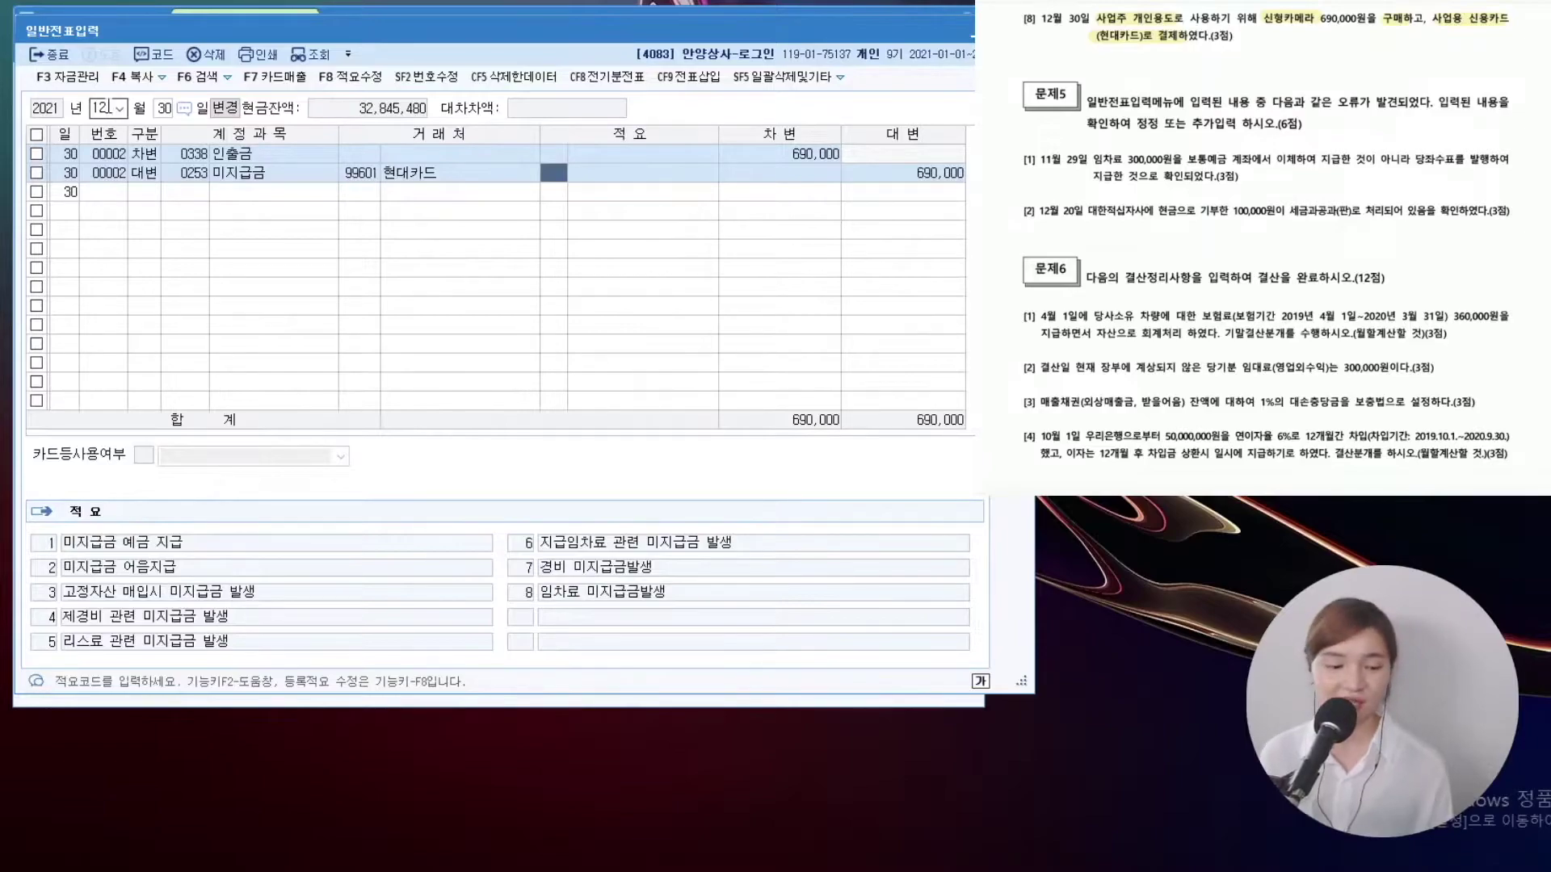
On 29 November, replace the 0103 보통예금 credit with 0102 당좌예금
left_click(109, 106)
type("1129")
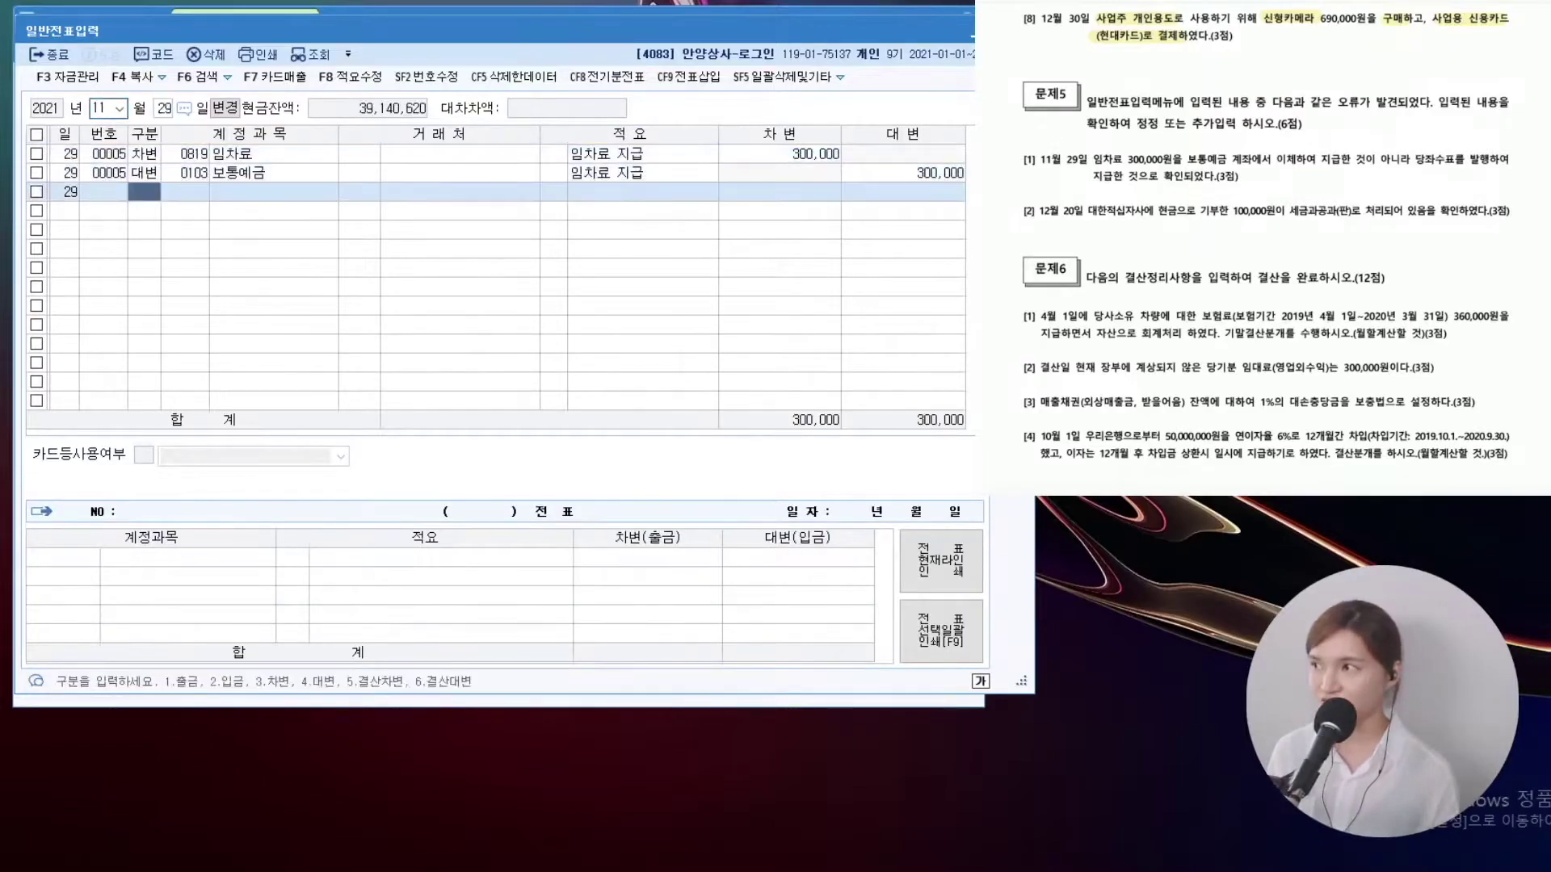
left_click(184, 172)
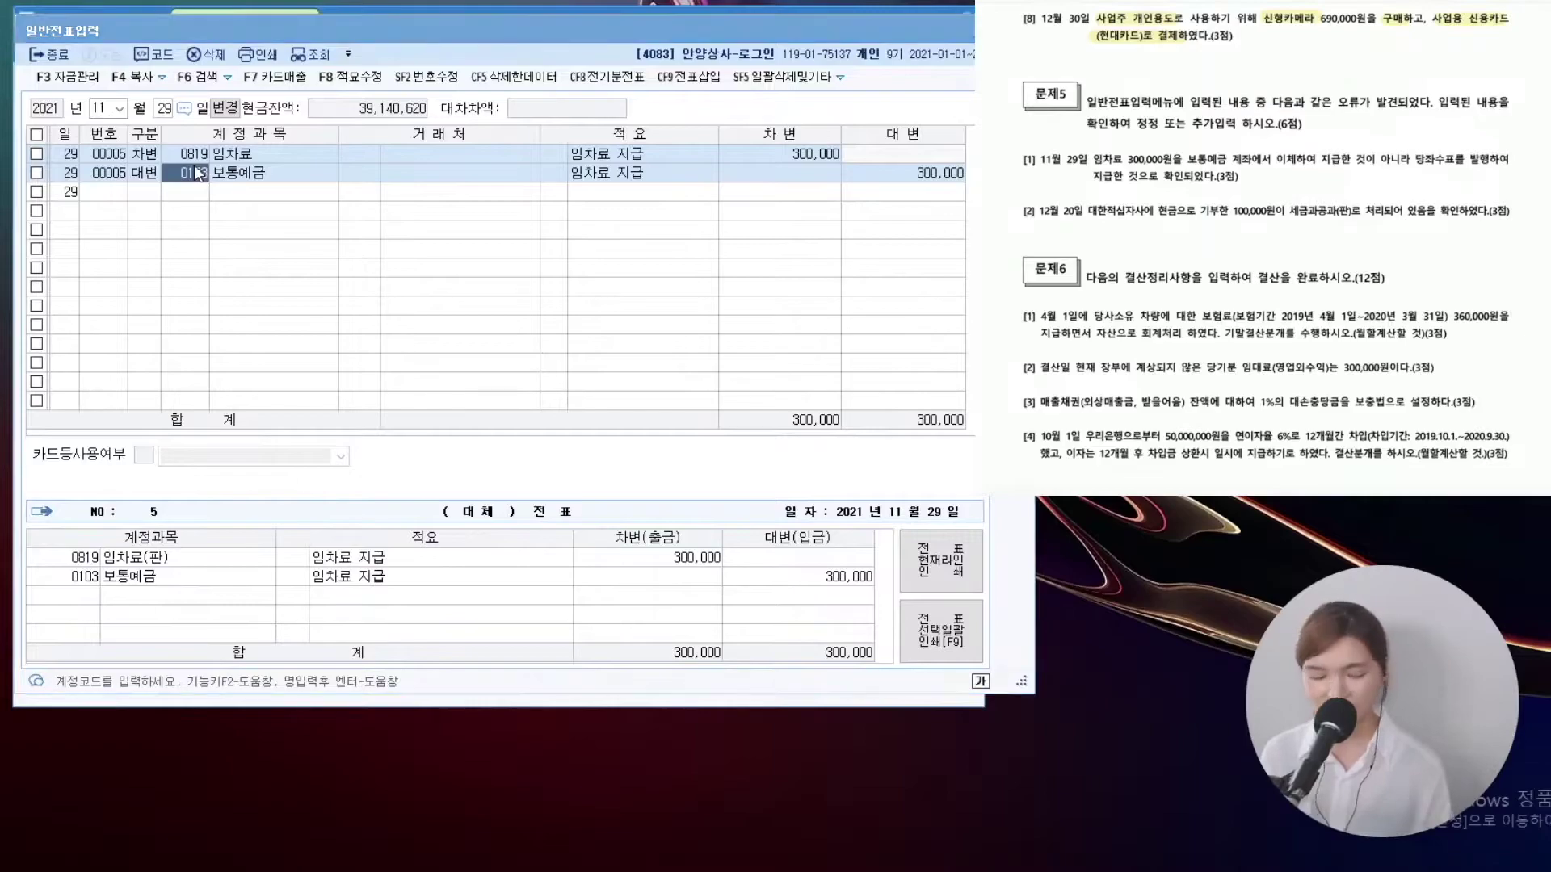
key("F2")
type("당좌")
key("Return")
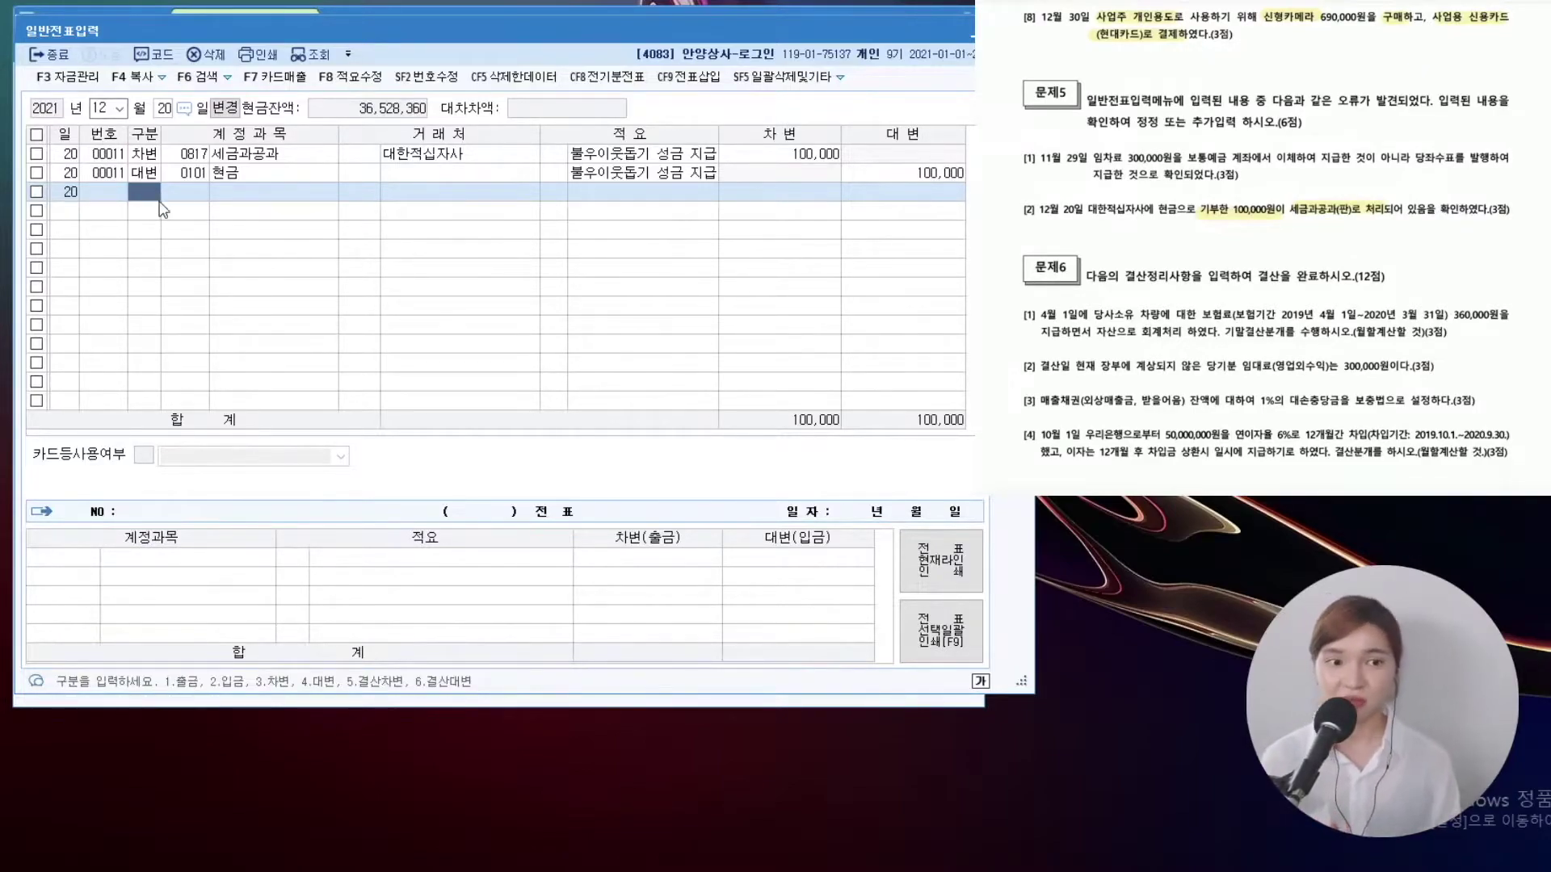
Change the 20 December debit account from 세금과공과 to 0953 기부금
left_click(197, 155)
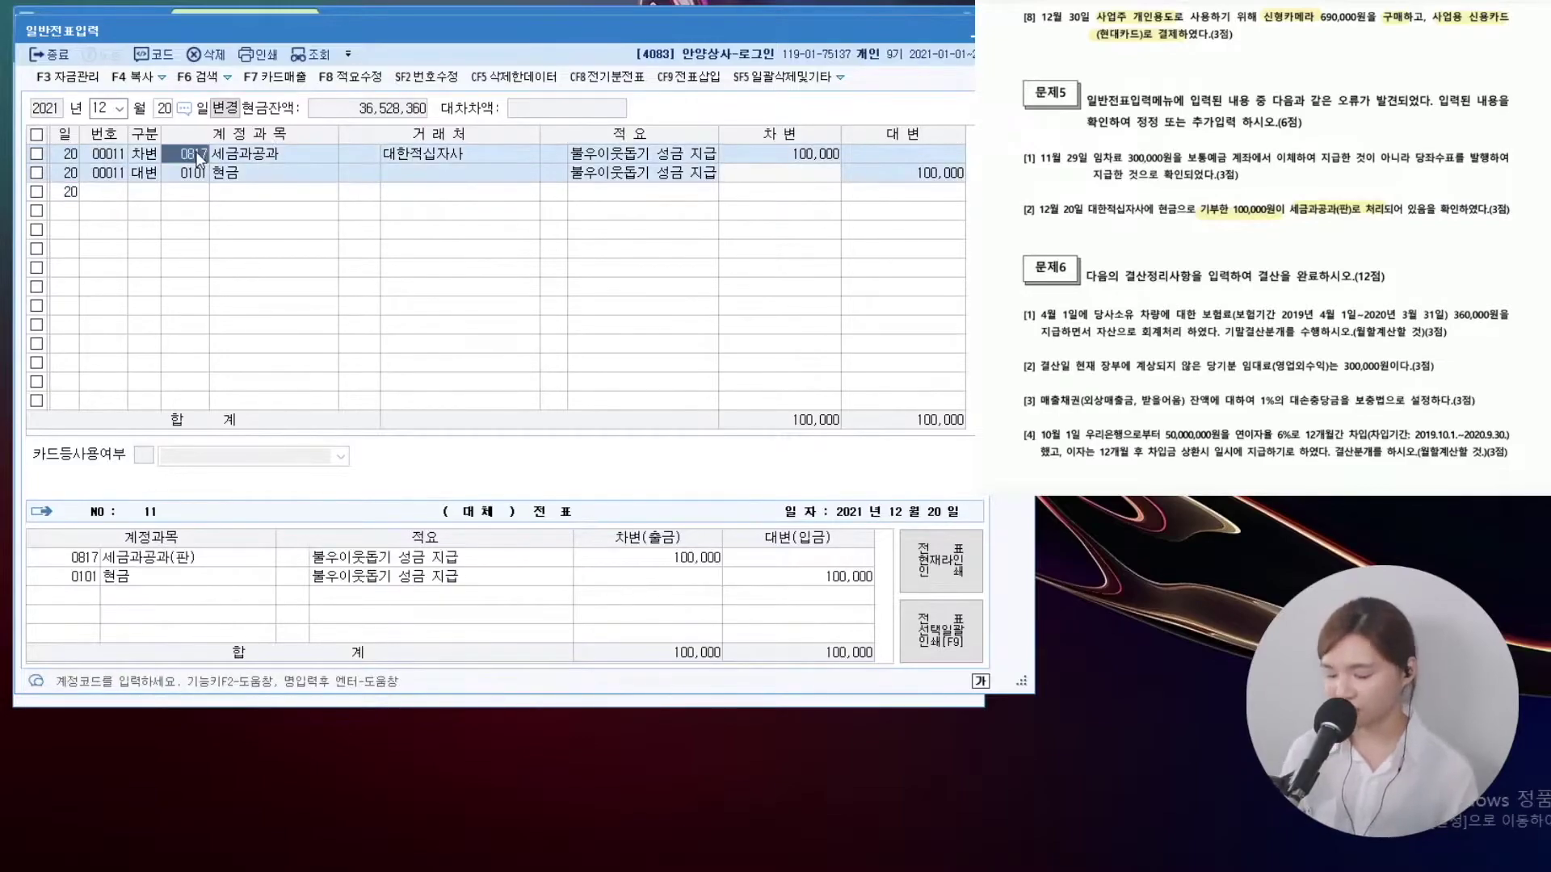
key("F2")
type("기부금")
key("Return")
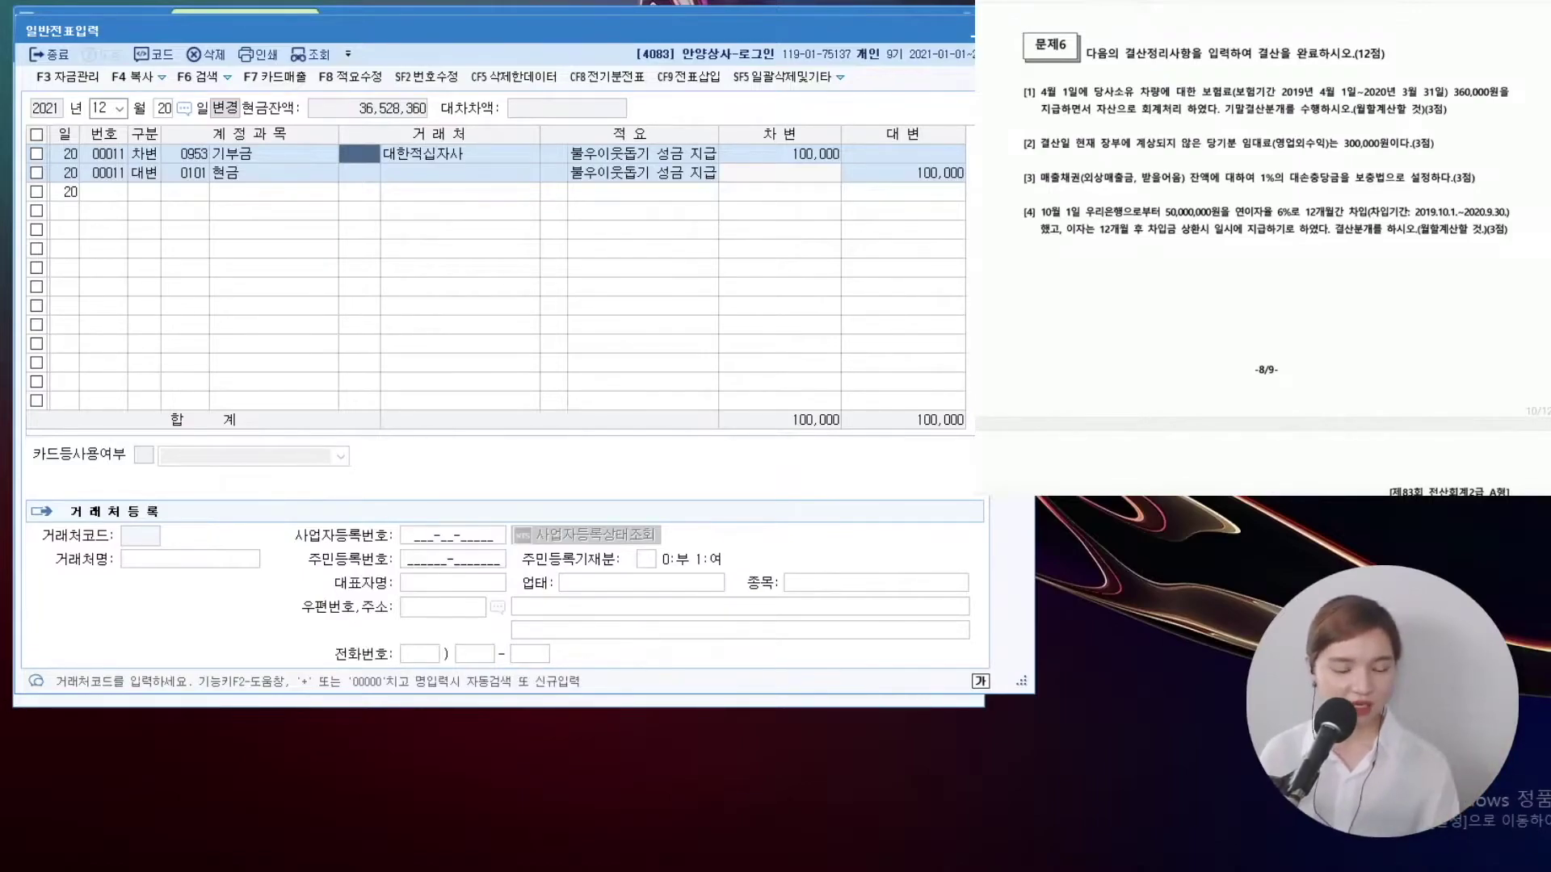
Mark item [1] on the problem sheet and move to 31 December
left_click_drag(1020, 109, 1032, 260)
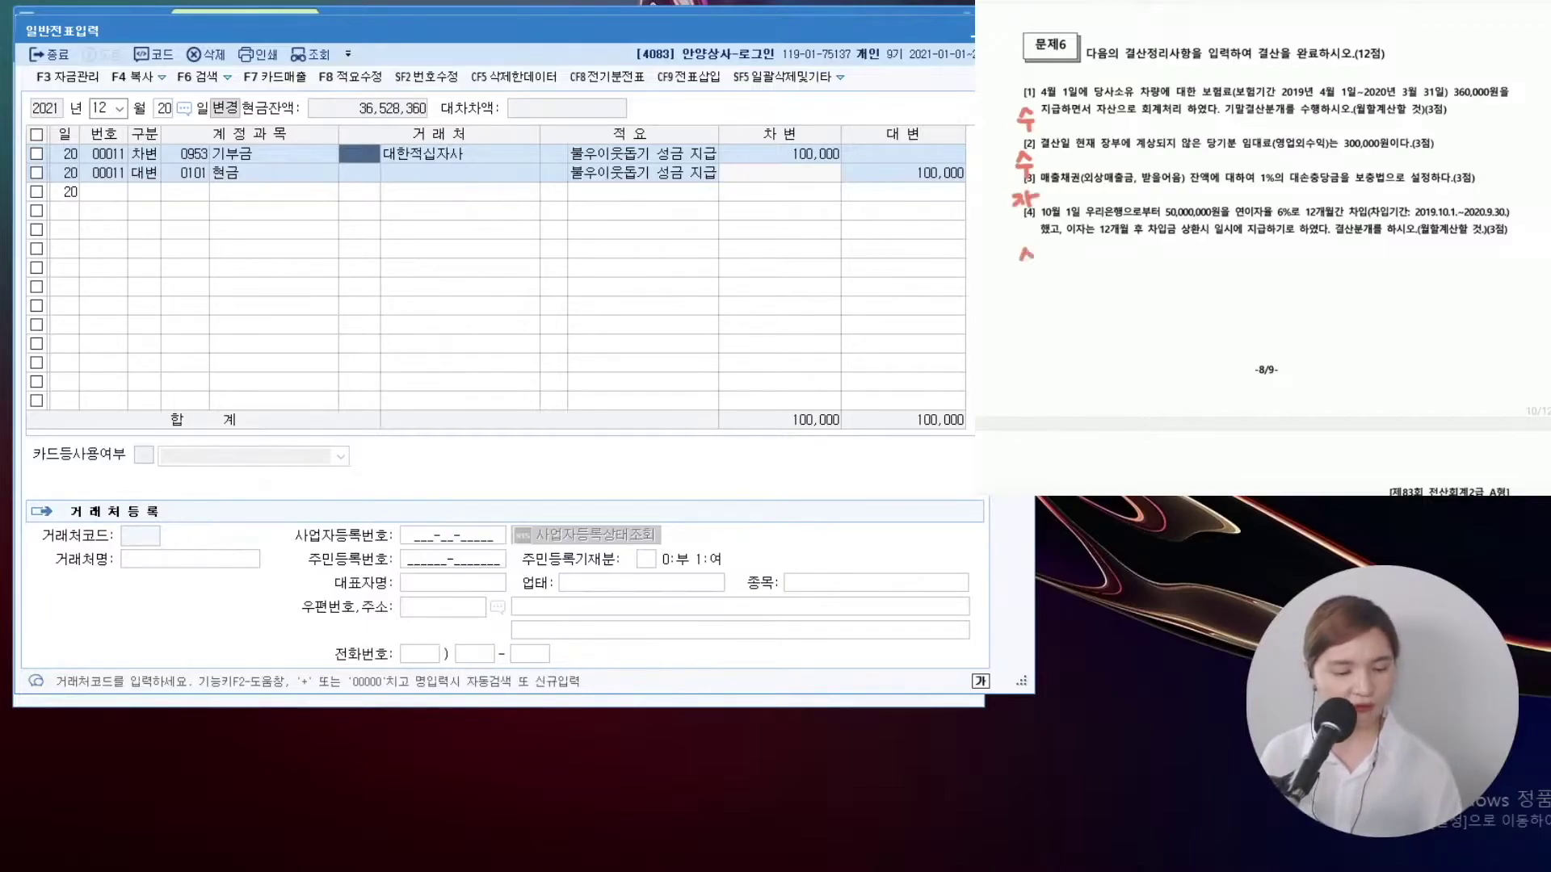
left_click(164, 107)
type("31")
key("Return")
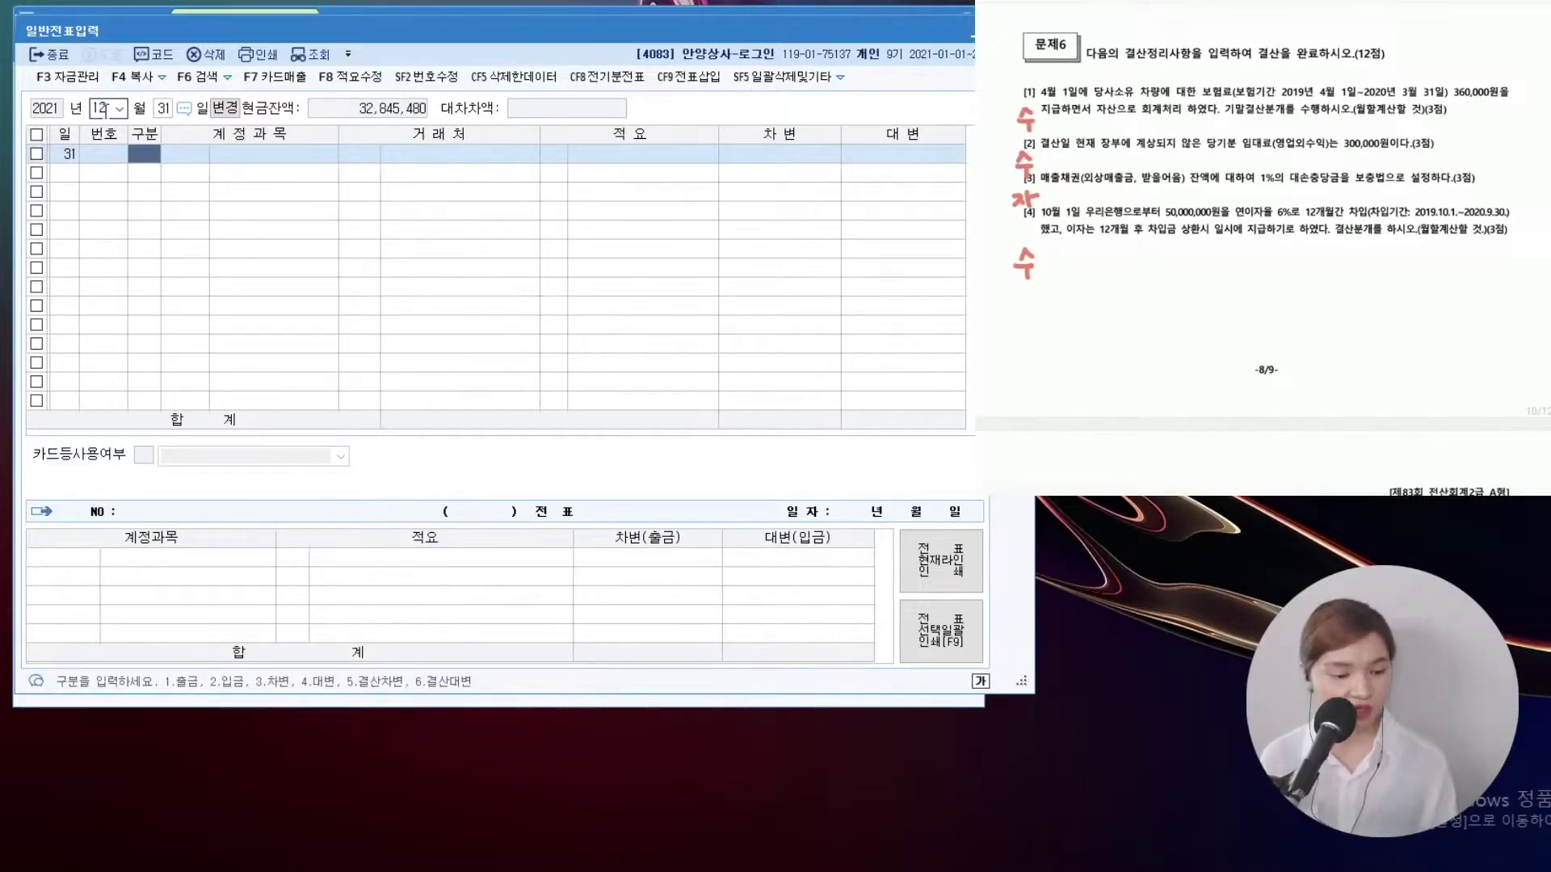
scroll(1265, 242, "down", 1)
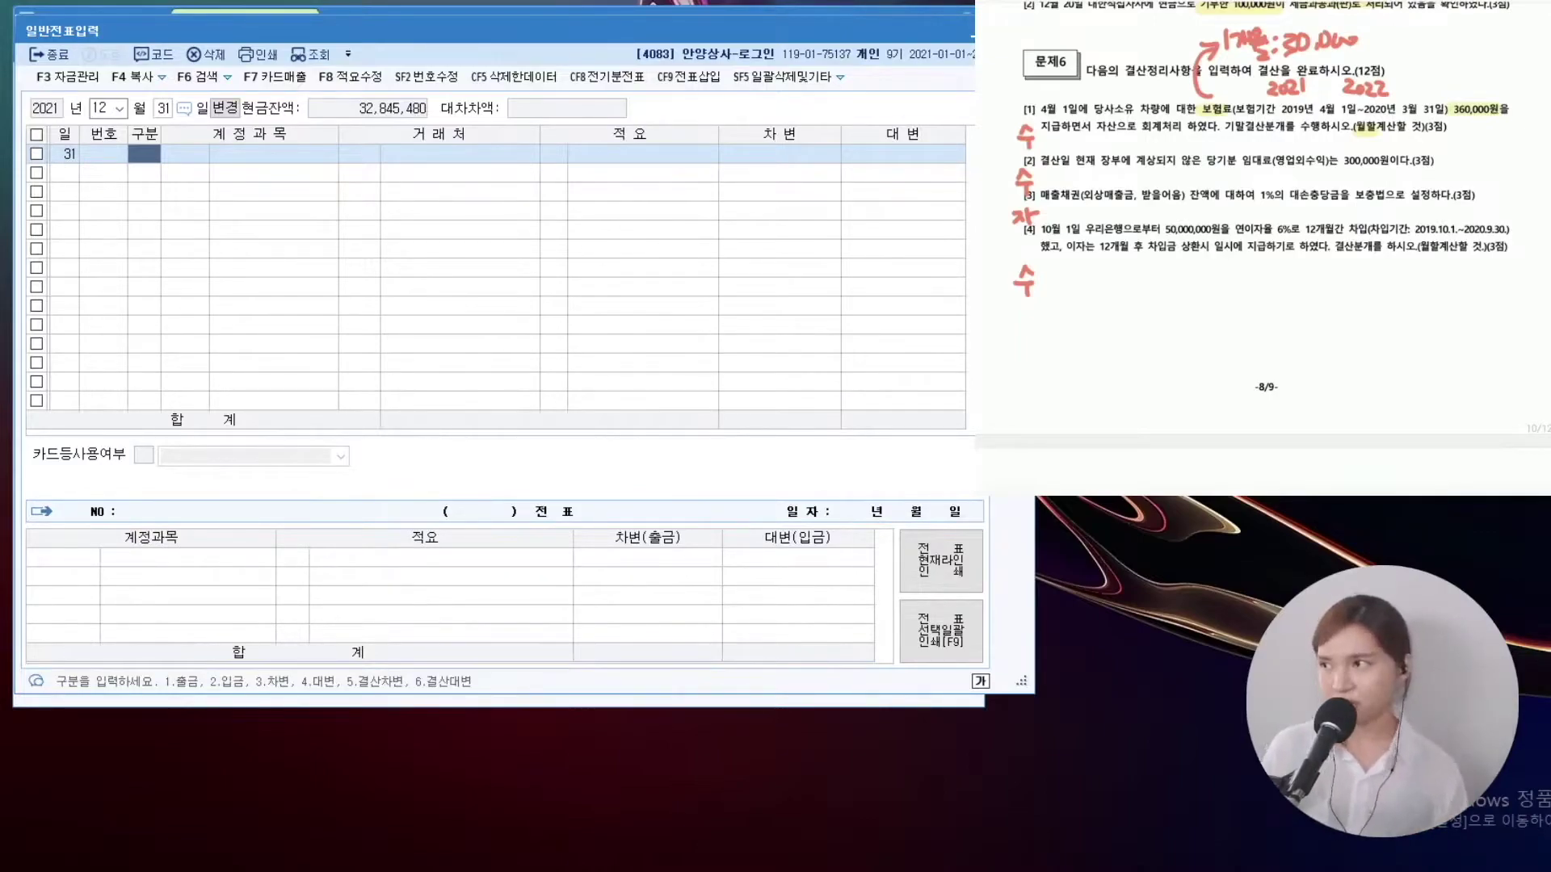
left_click(104, 100)
type("4")
key("Return")
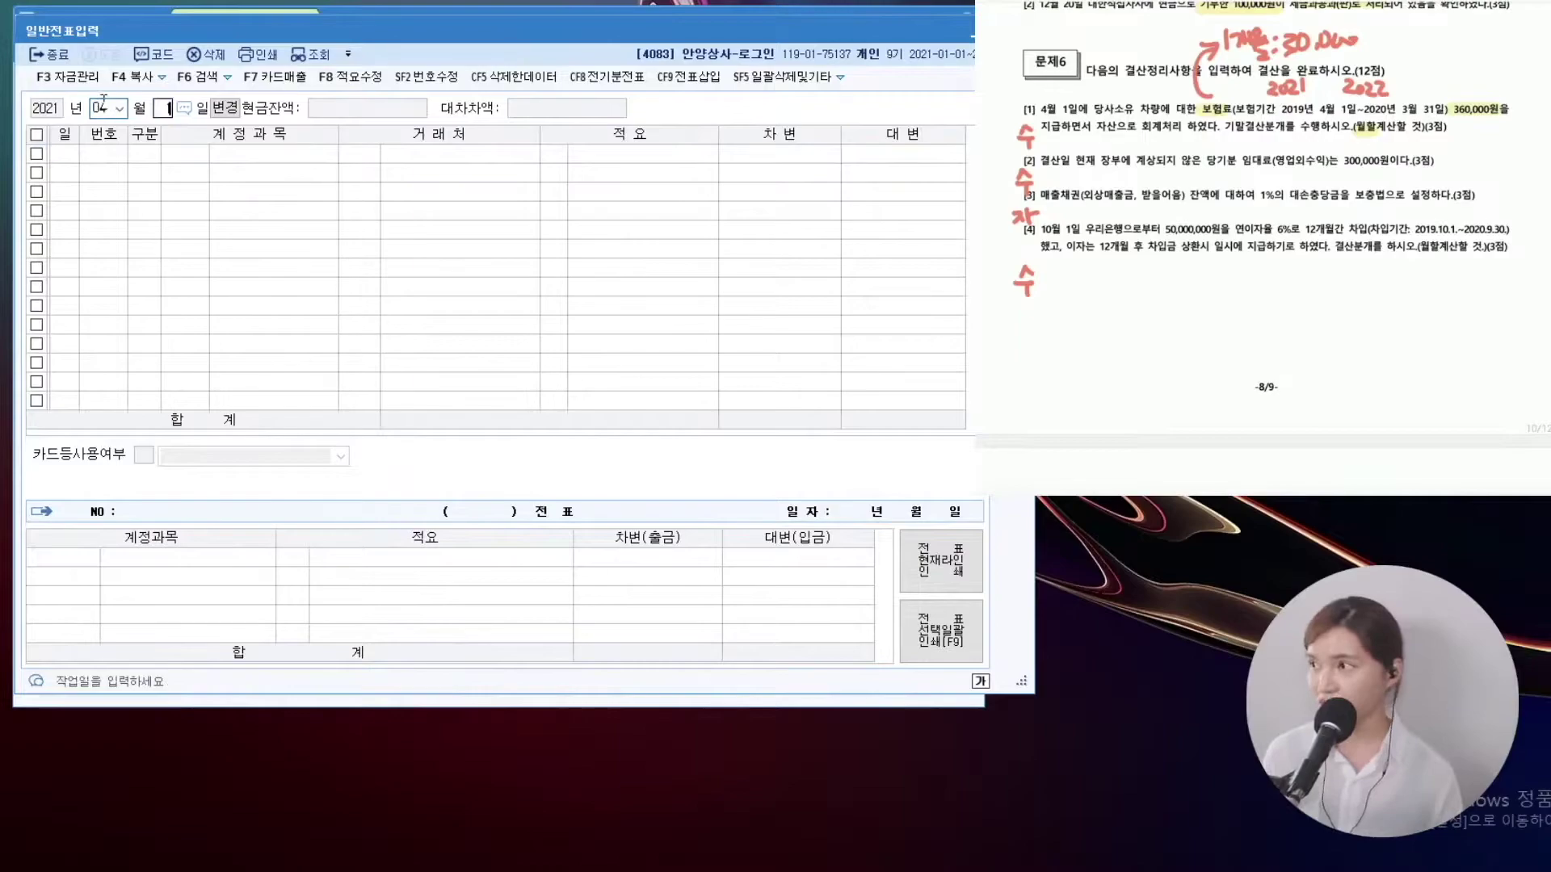
key("Return")
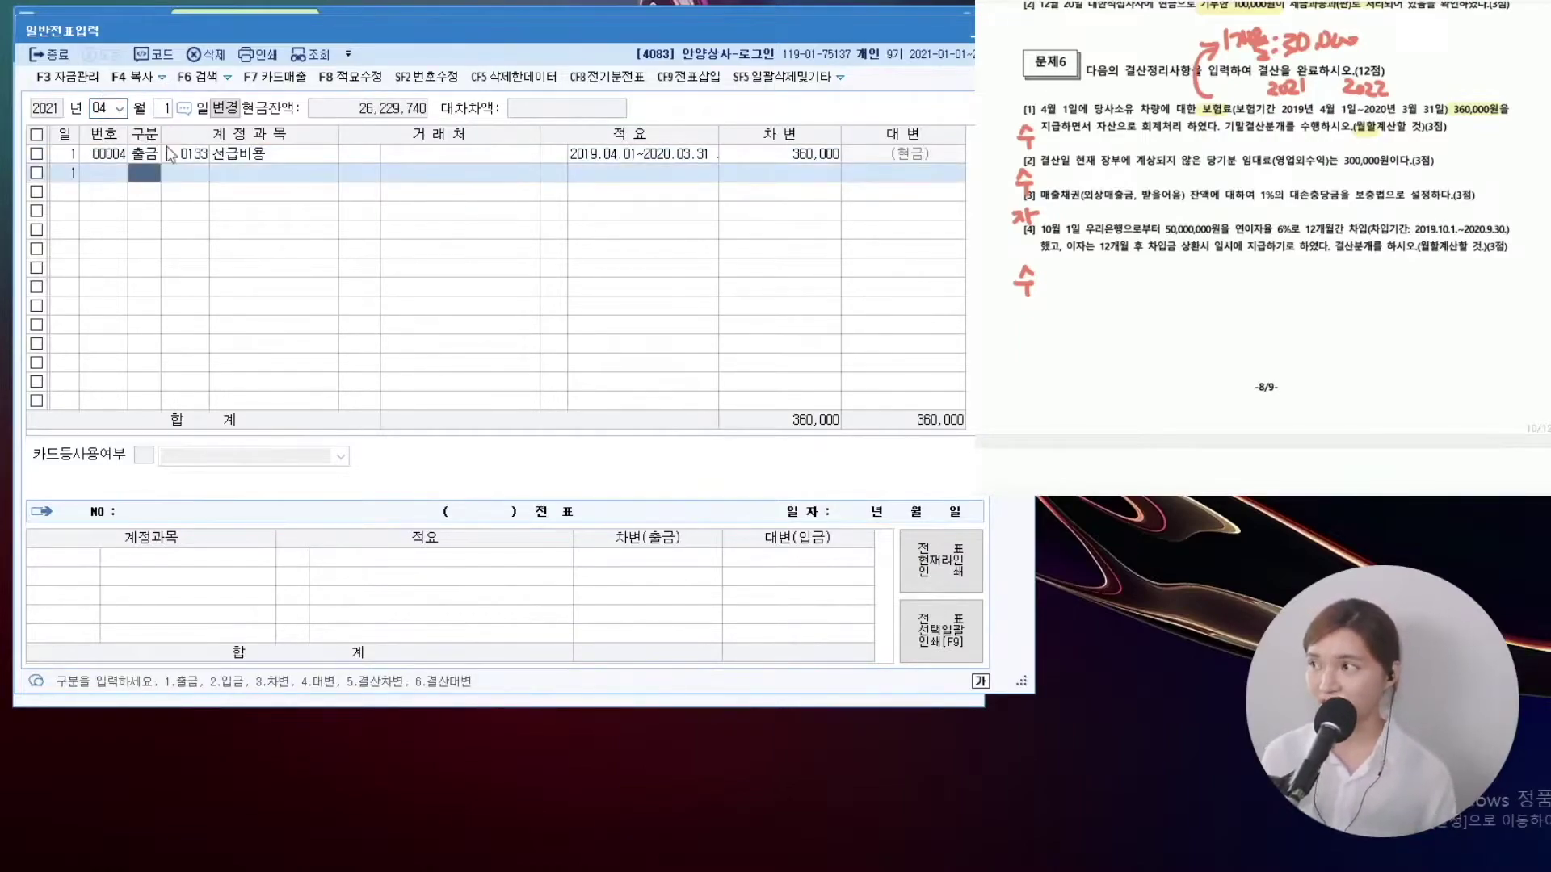
left_click(186, 154)
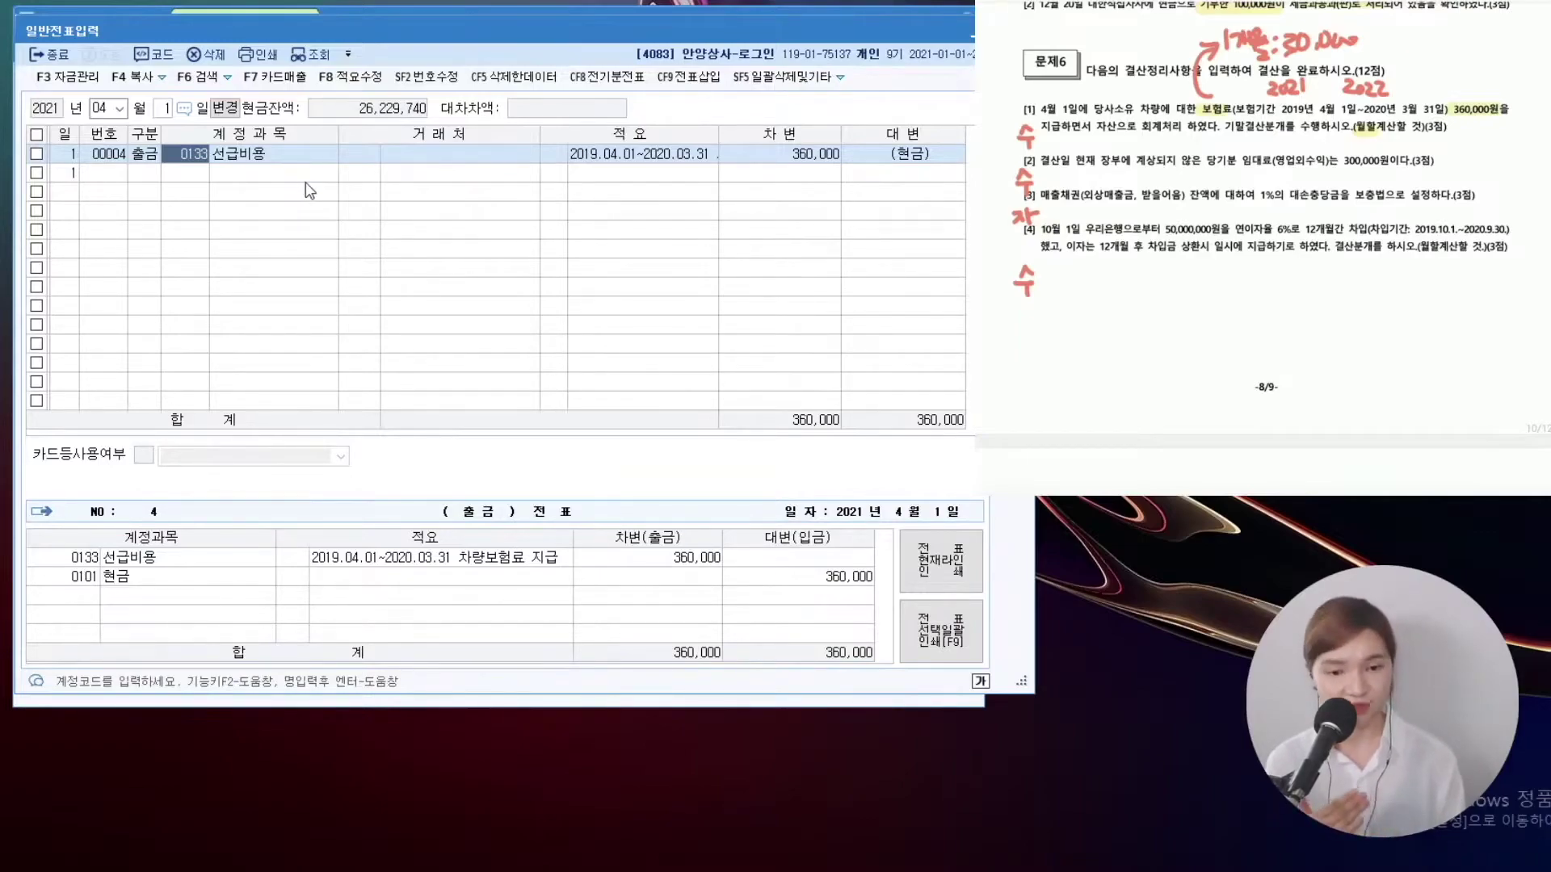
scroll(1262, 247, "up", 1)
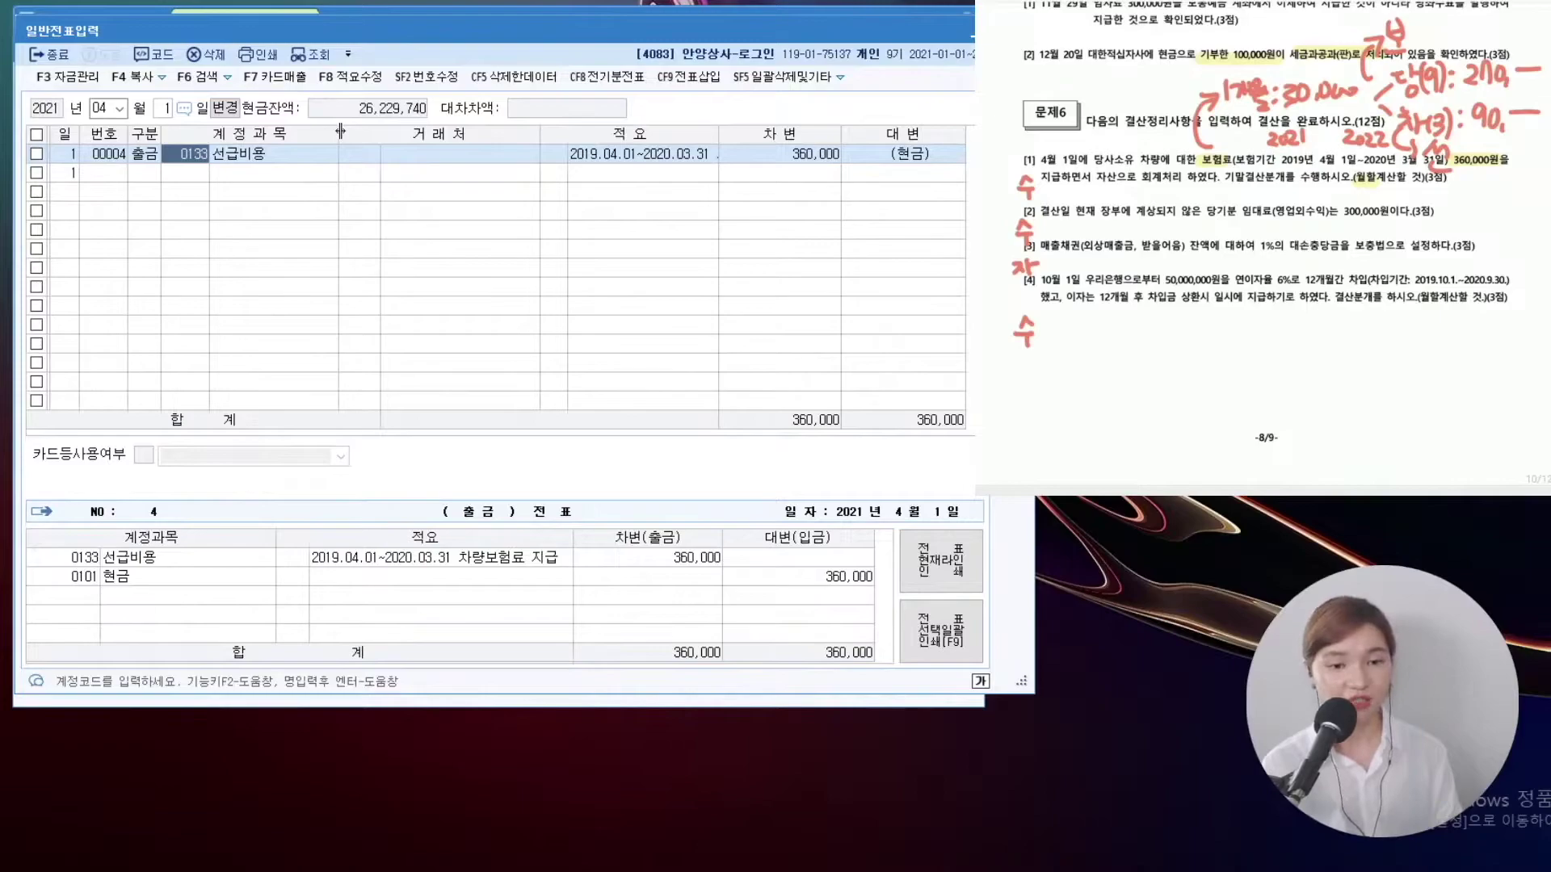
Date the voucher 12/31 and credit 0133 선급비용 270,000 on the first line
left_click(100, 109)
type("1231")
key("Return")
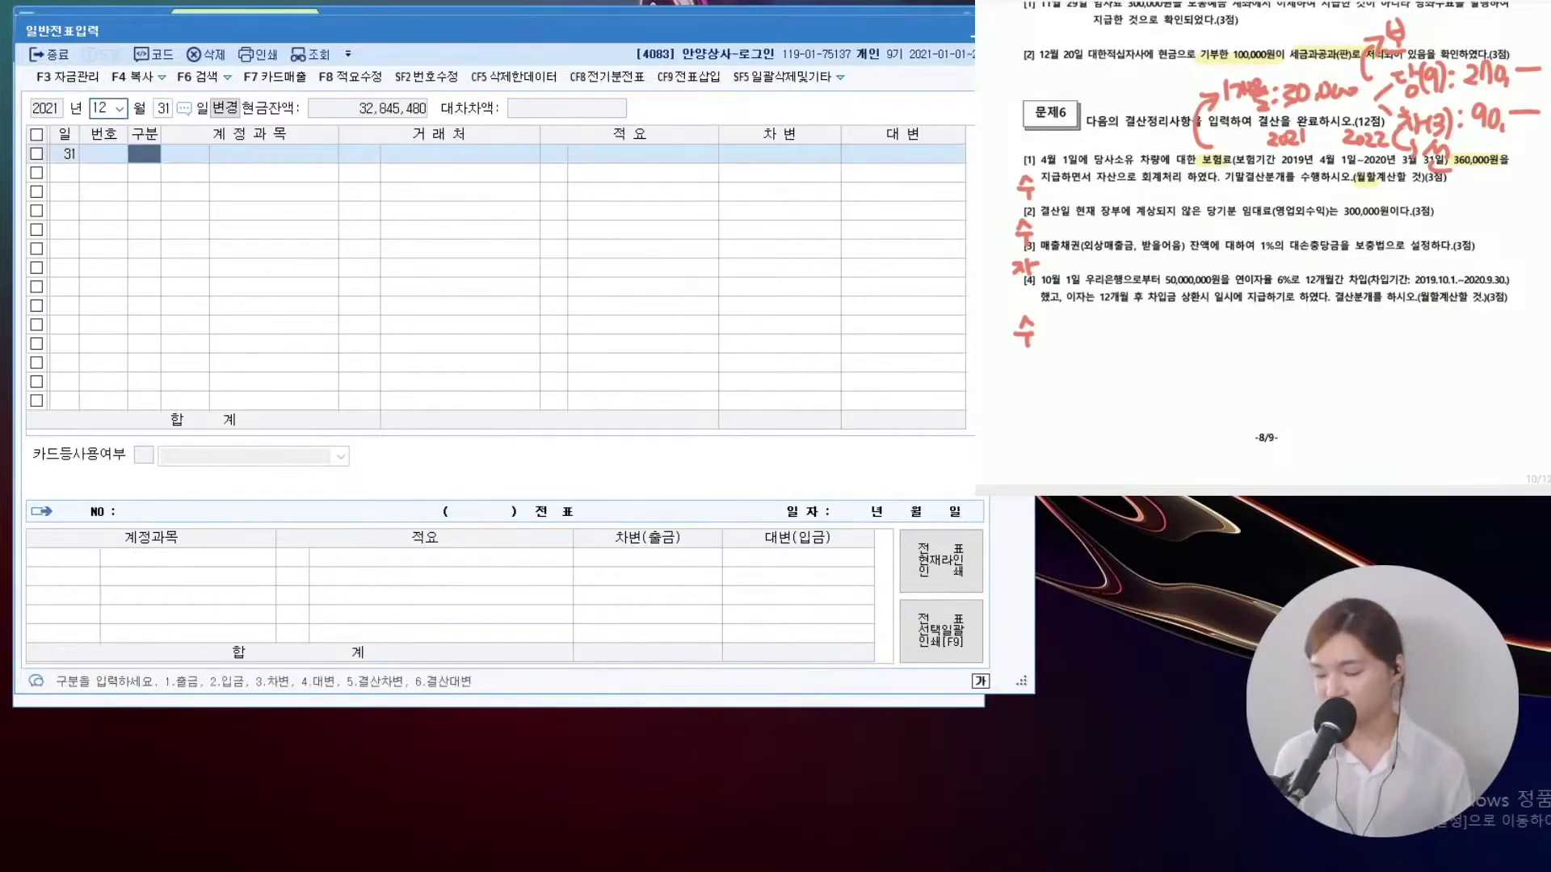
type("4")
key("F2")
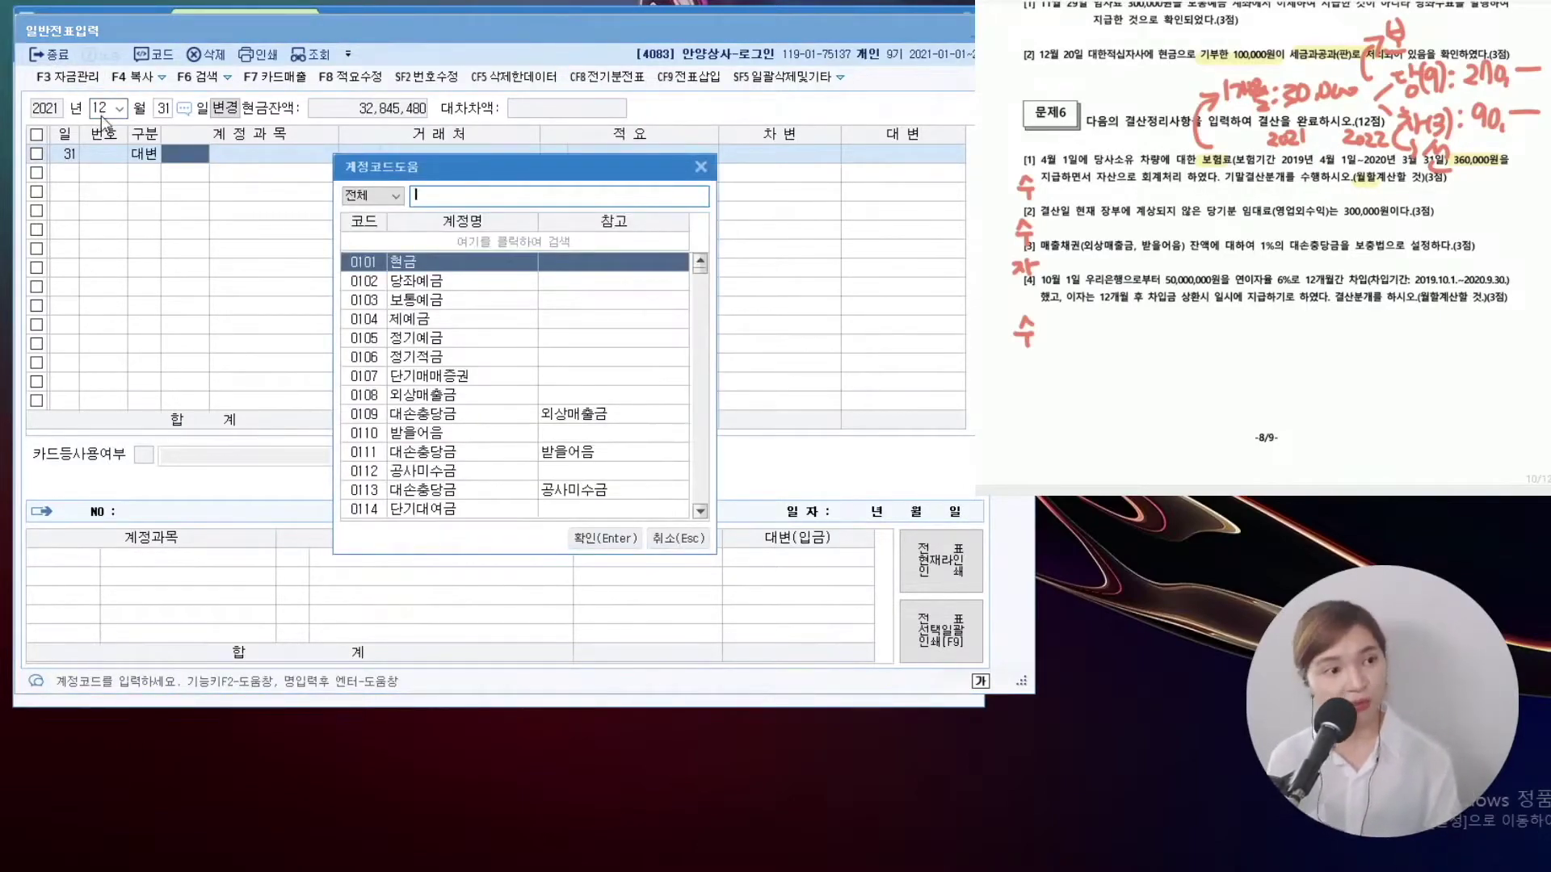
type("선급비용")
key("Return")
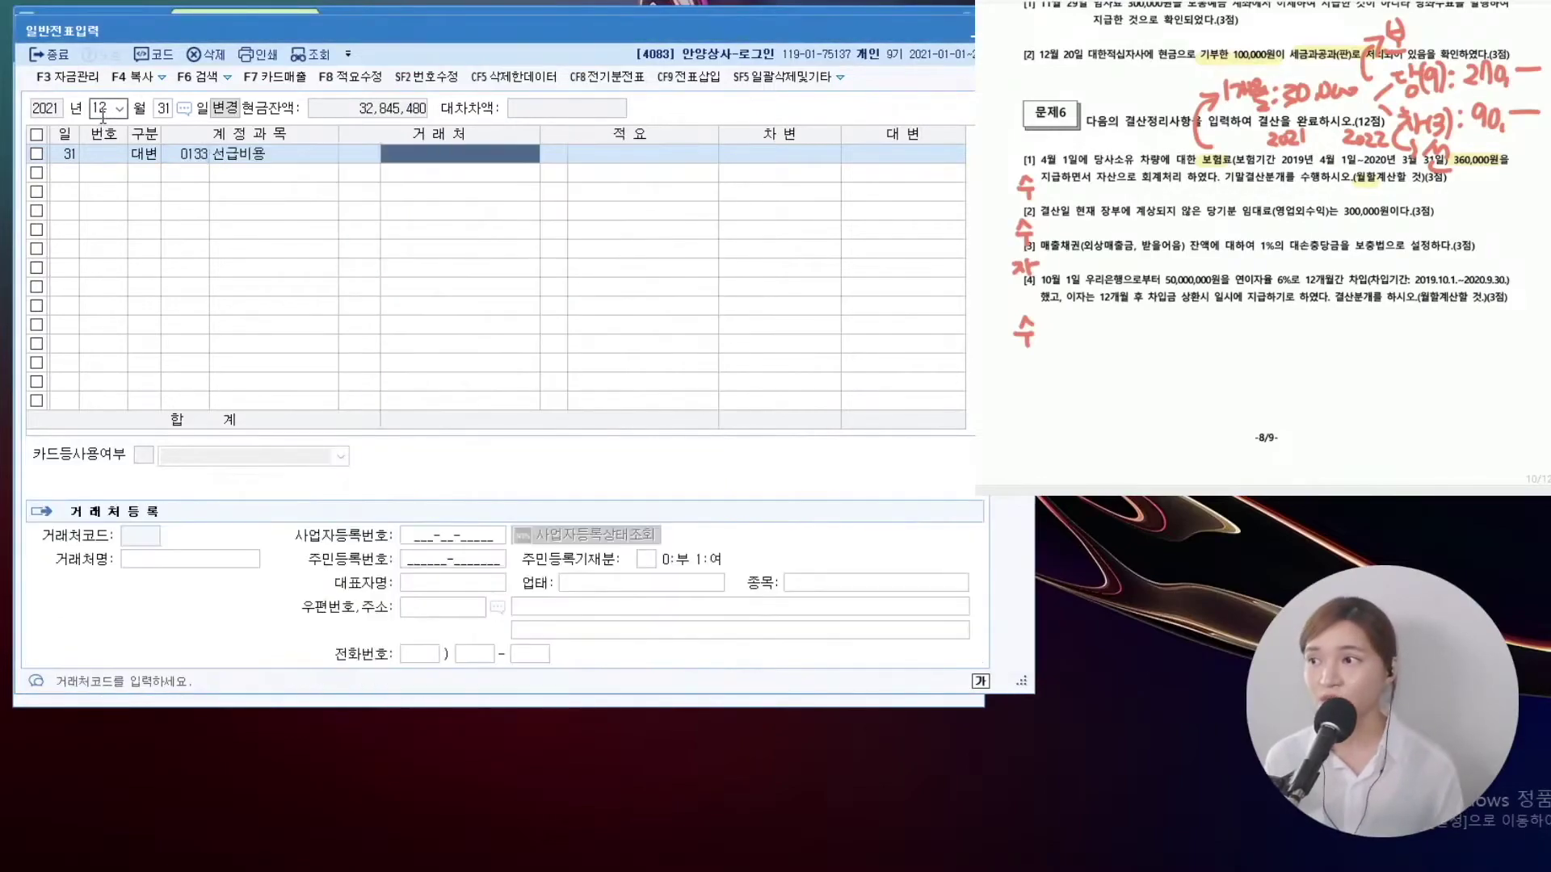
key("Return")
type("270")
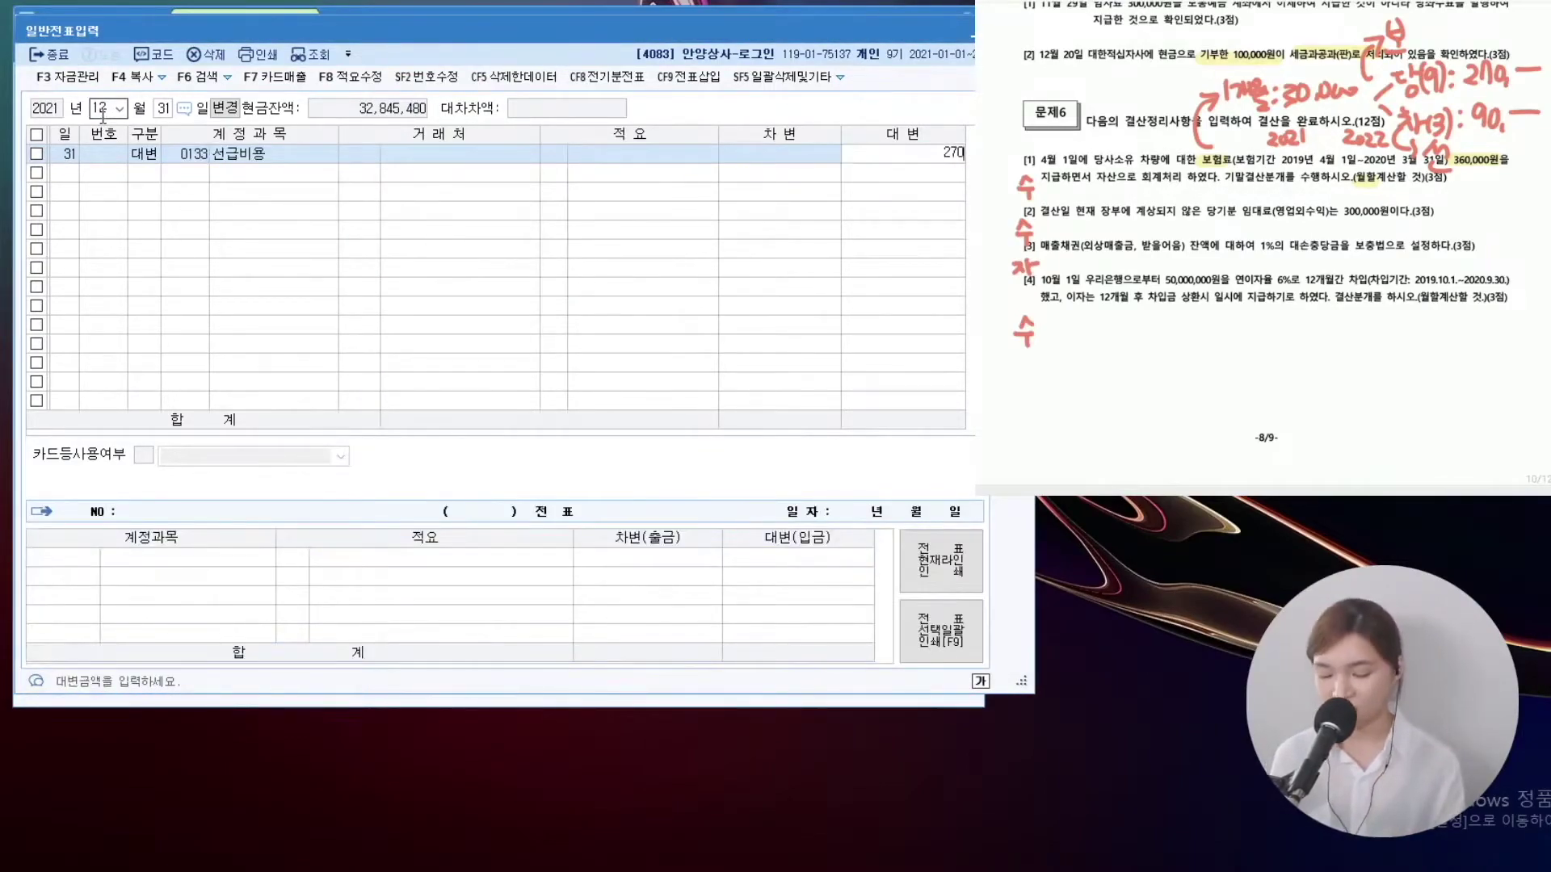
key("plus")
key("Return")
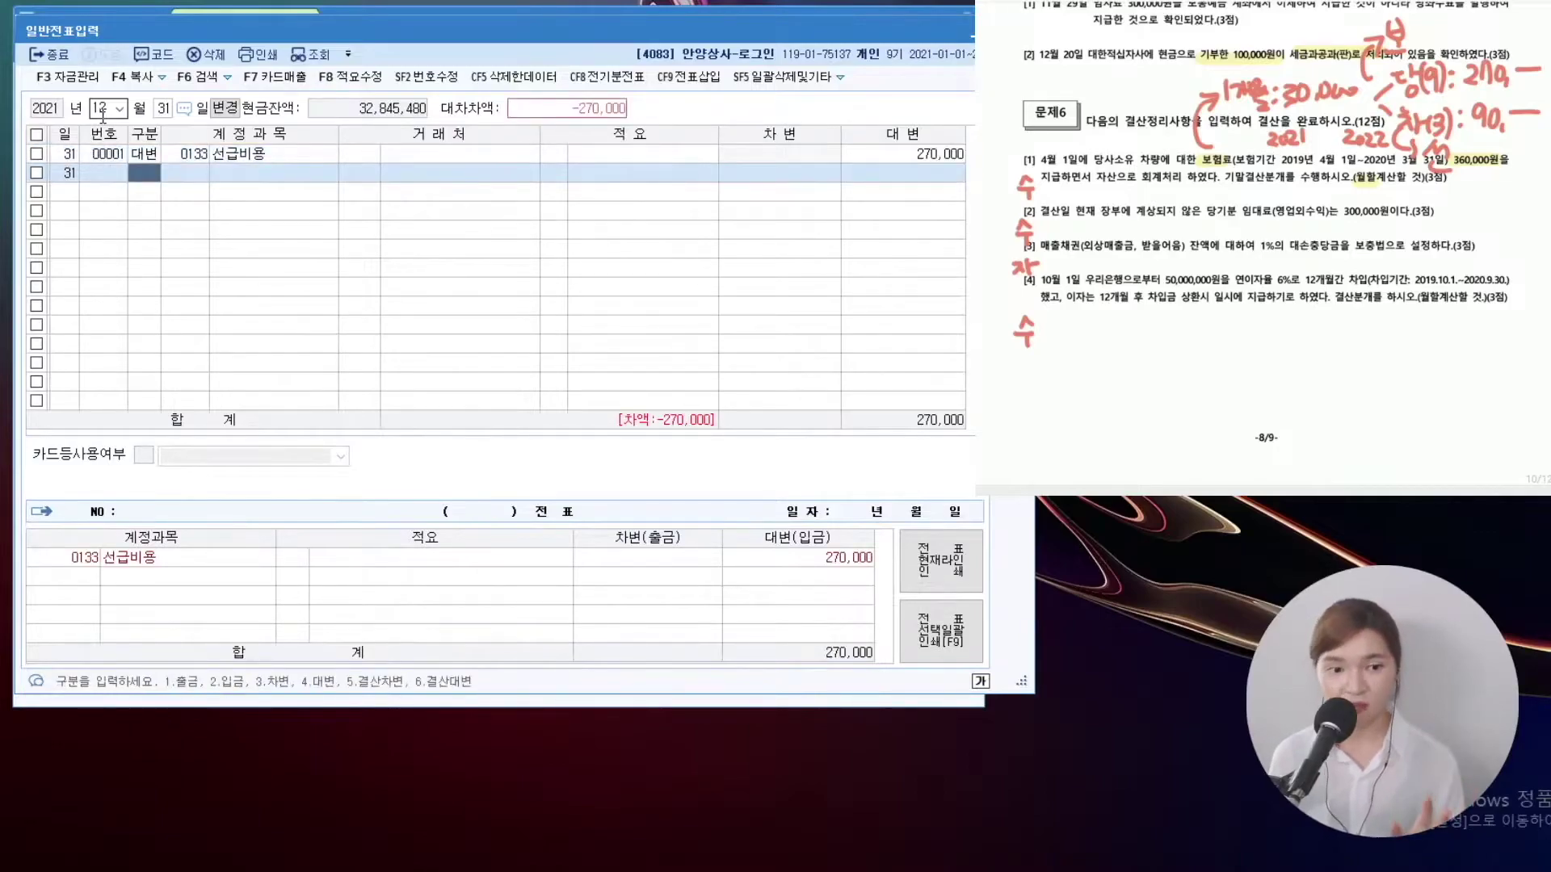
Debit 0821 보험료 270,000 on the second line to balance the insurance adjustment
type("3")
key("Return")
type("보험료")
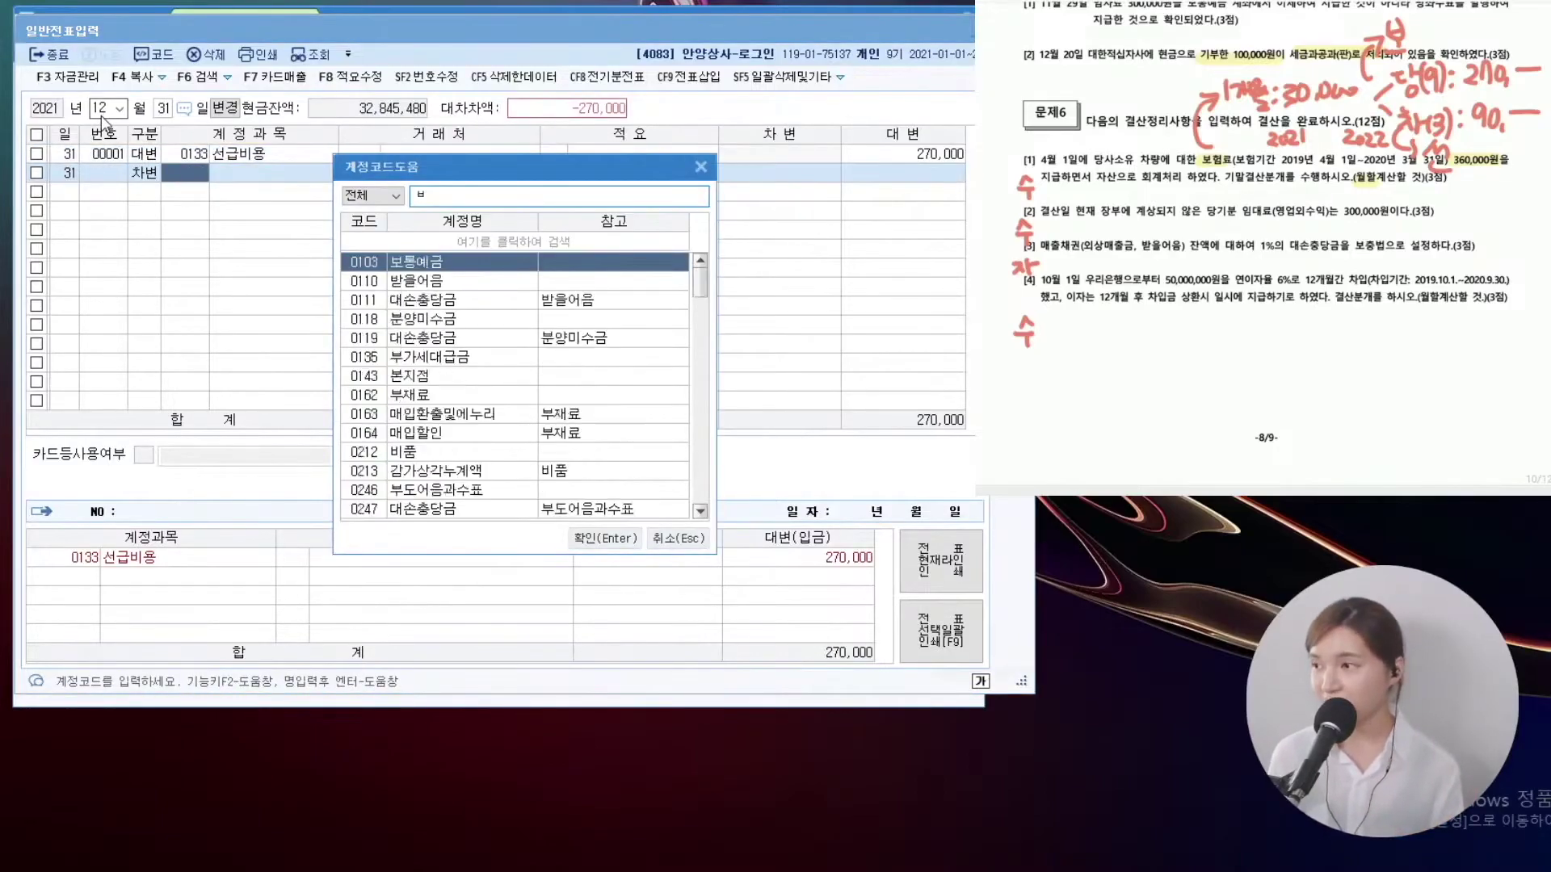
key("Down")
key("Down")
key("Down")
key("Down")
key("Down")
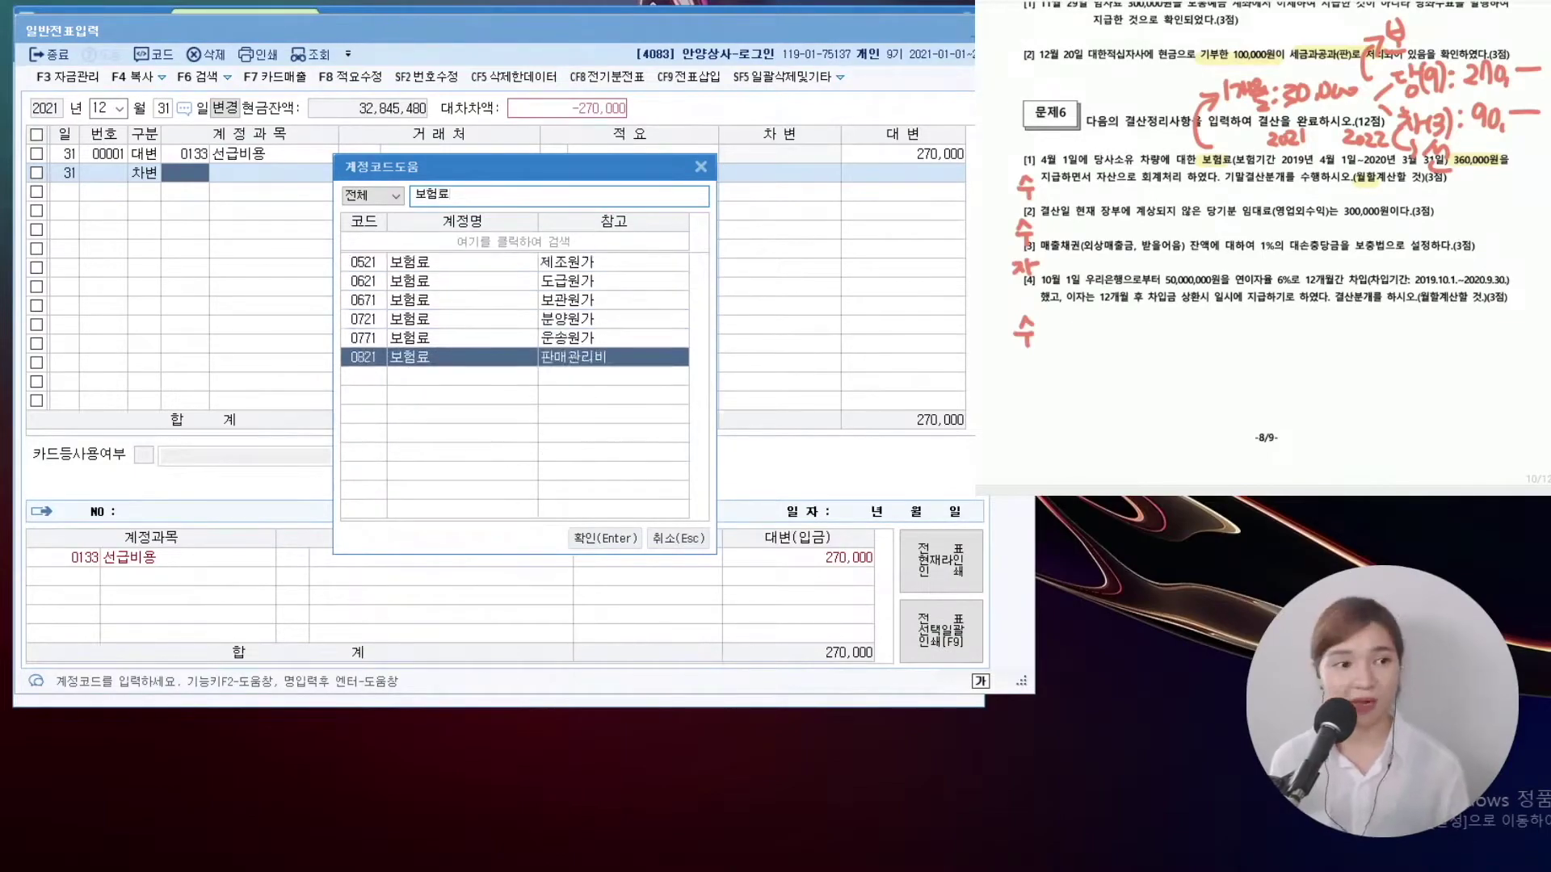
key("Return")
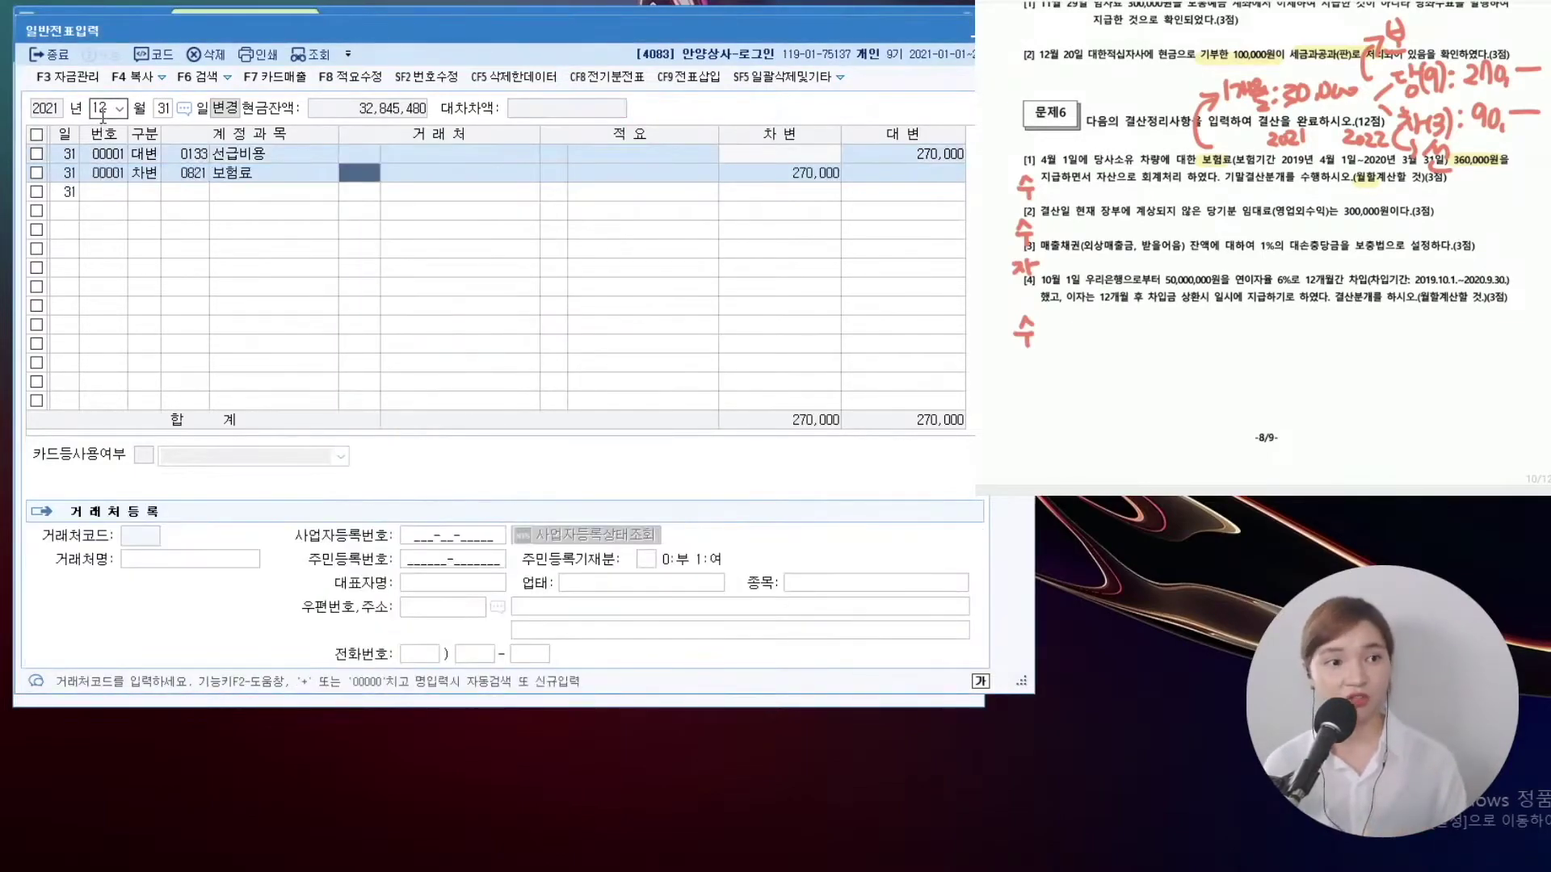
key("Return")
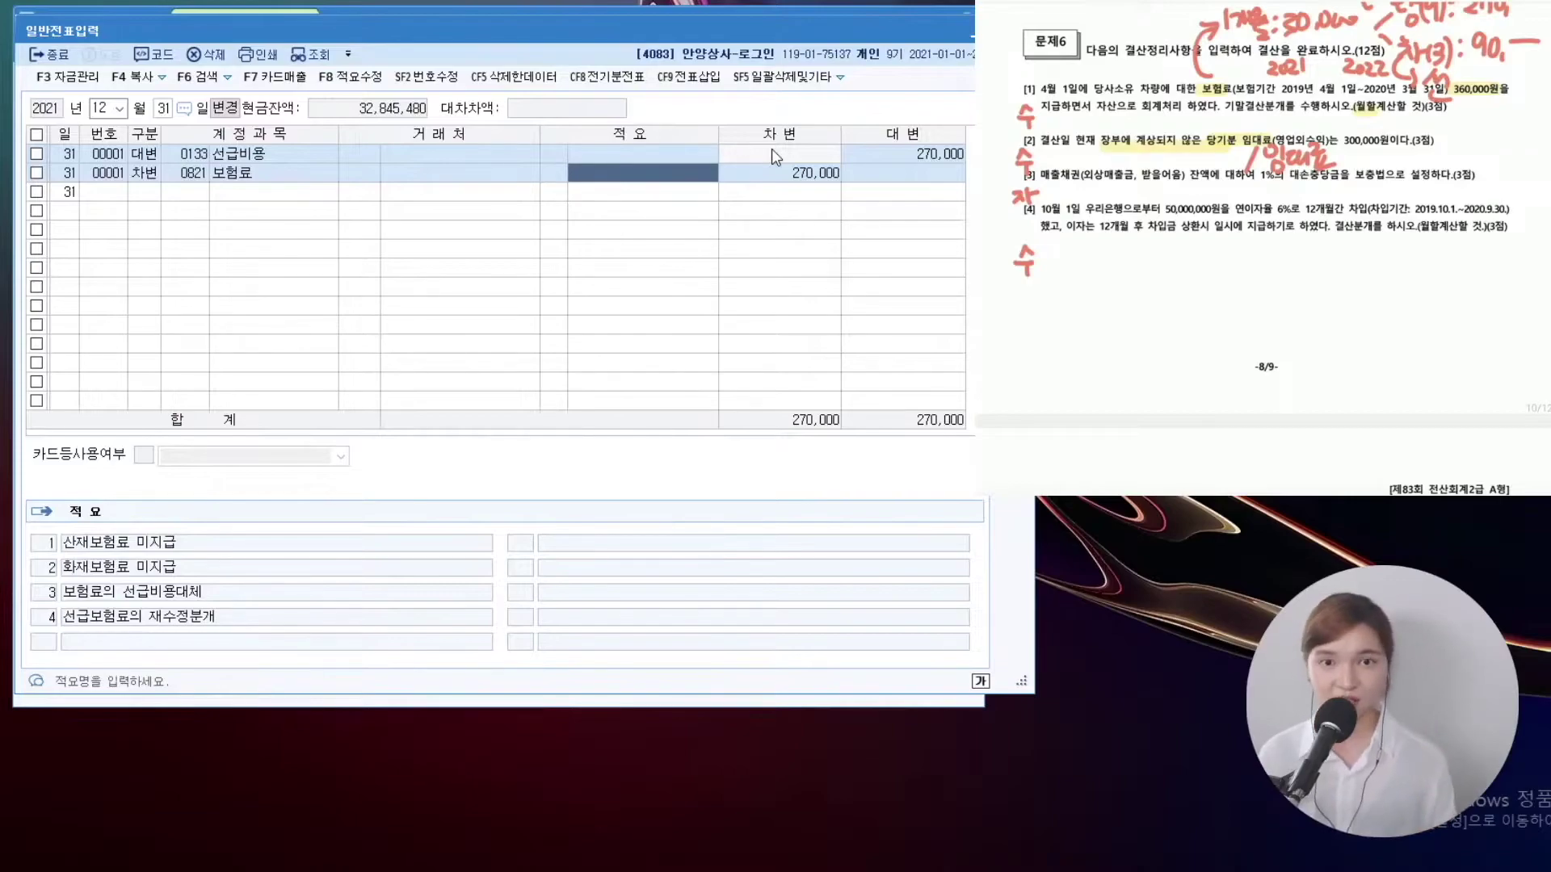
Add a new line debiting 0116 미수수익 300,000
left_click(143, 199)
type("3미수수")
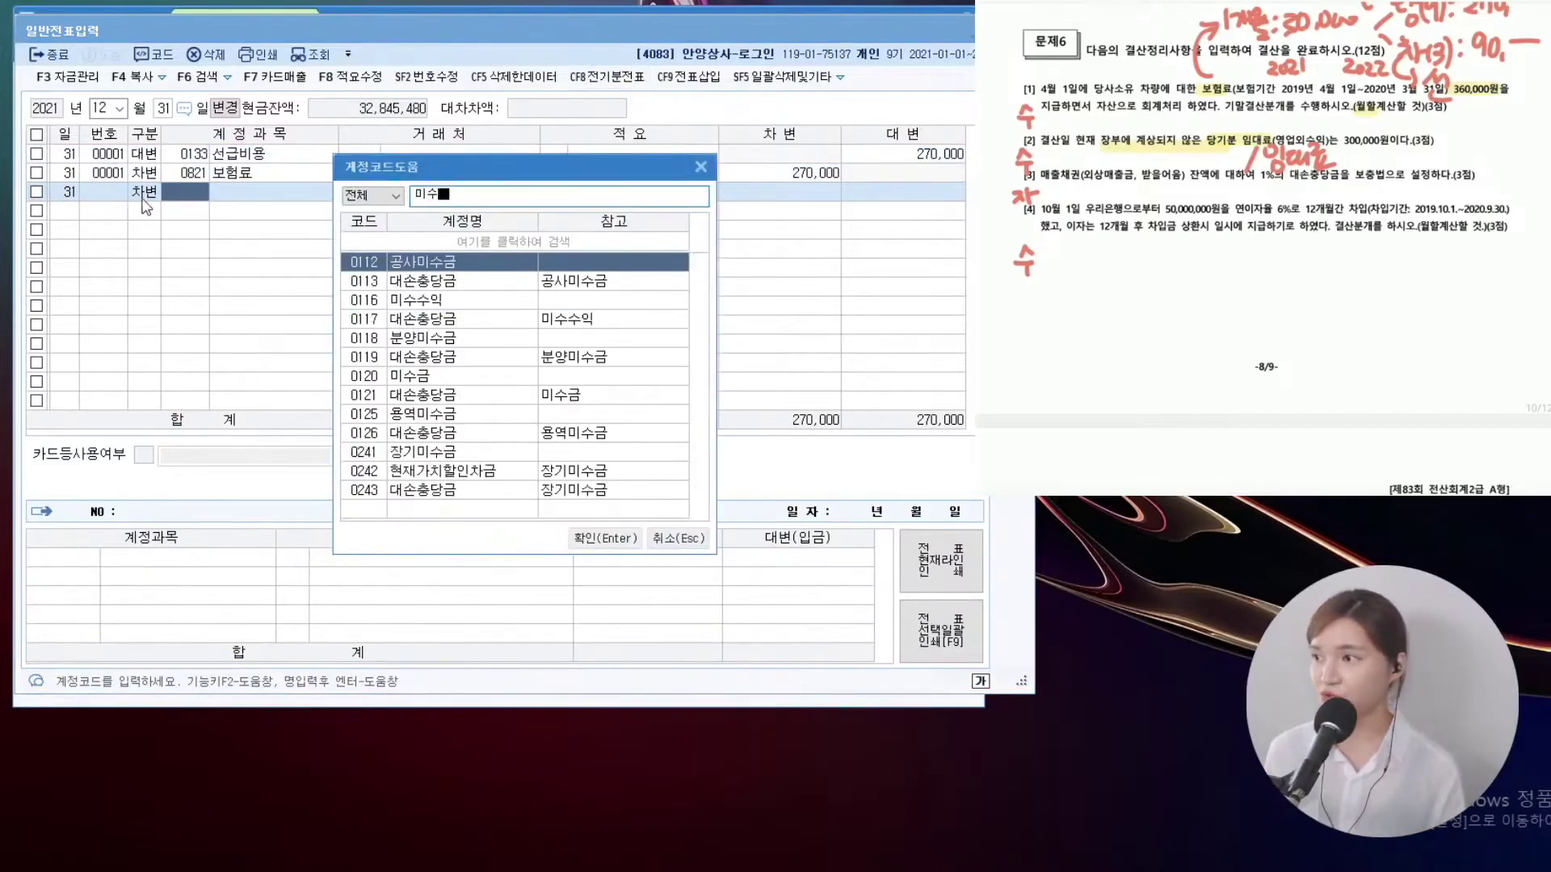
key("Return")
key("Return")
key("Return")
type("300+")
key("Return")
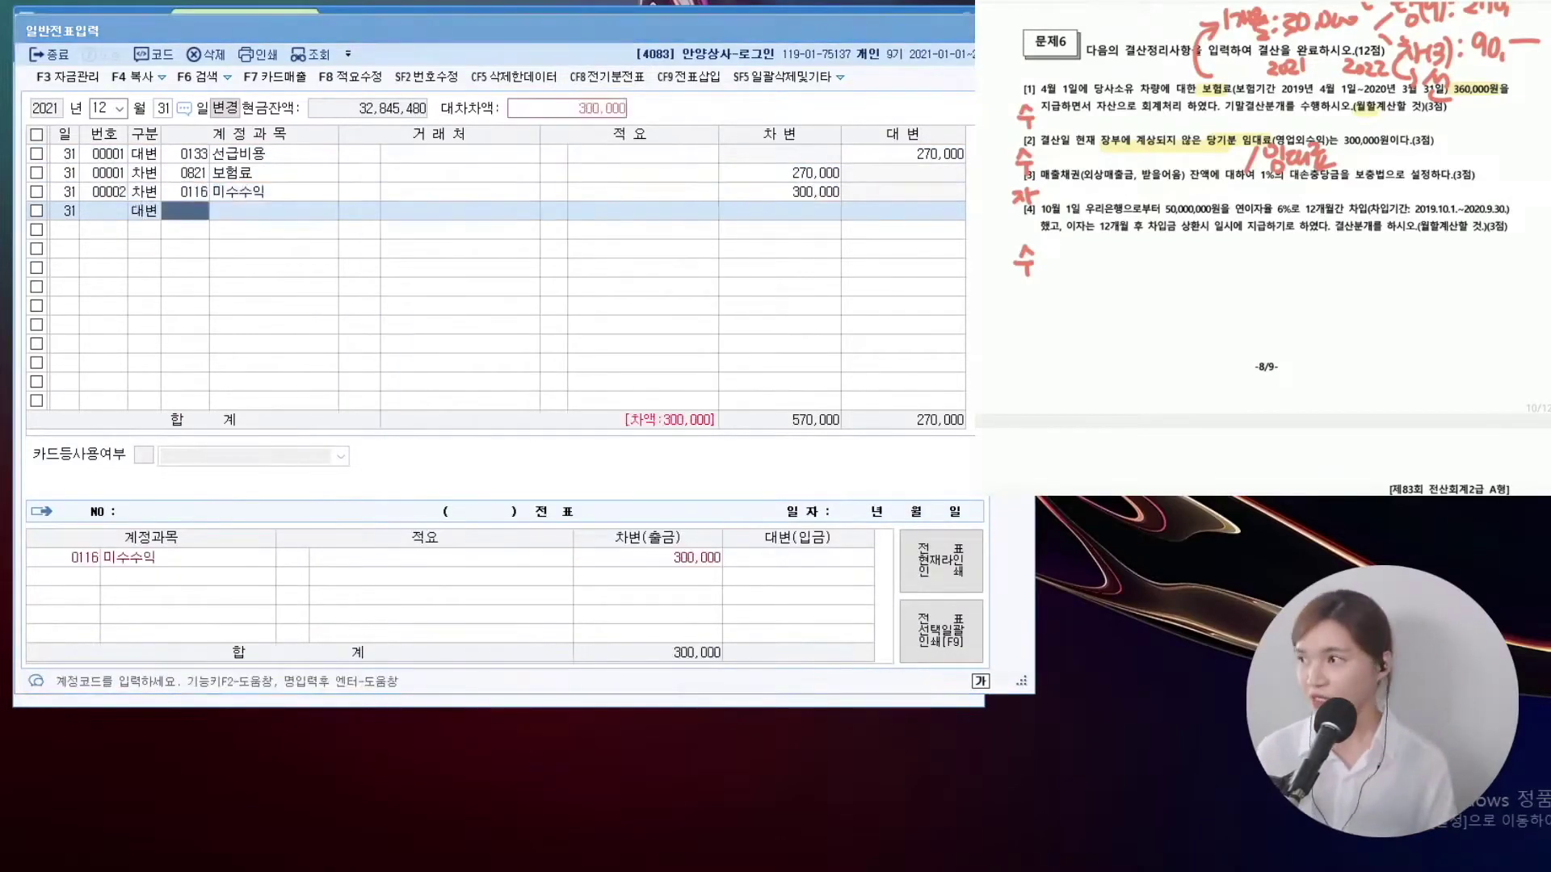
Credit 0904 임대료 300,000 to balance the rent accrual
type("4임대료")
key("Down")
key("Down")
key("Down")
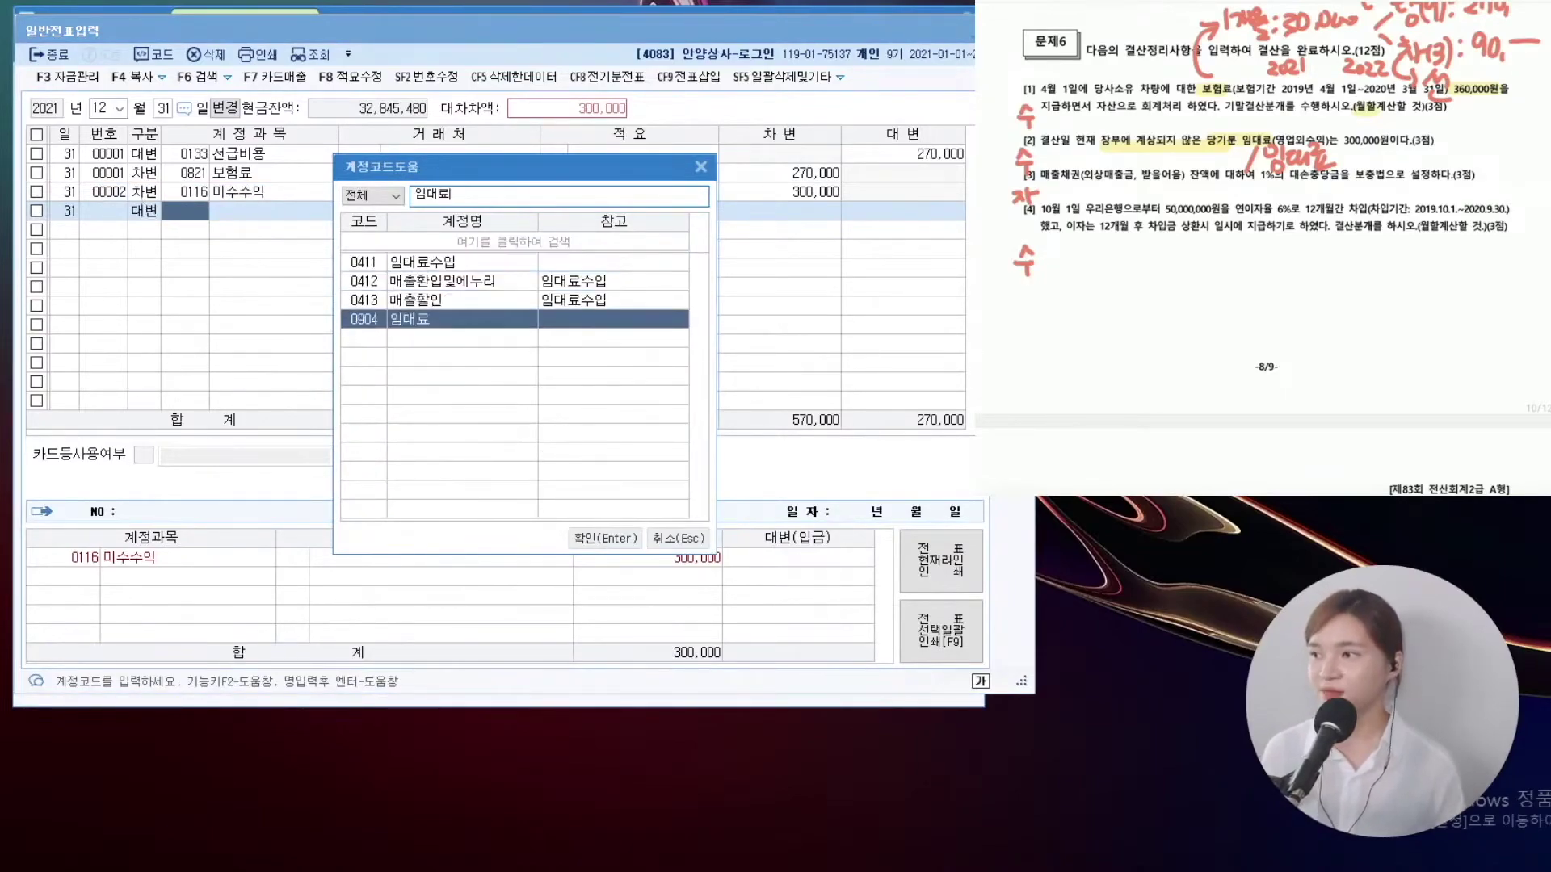
key("Return")
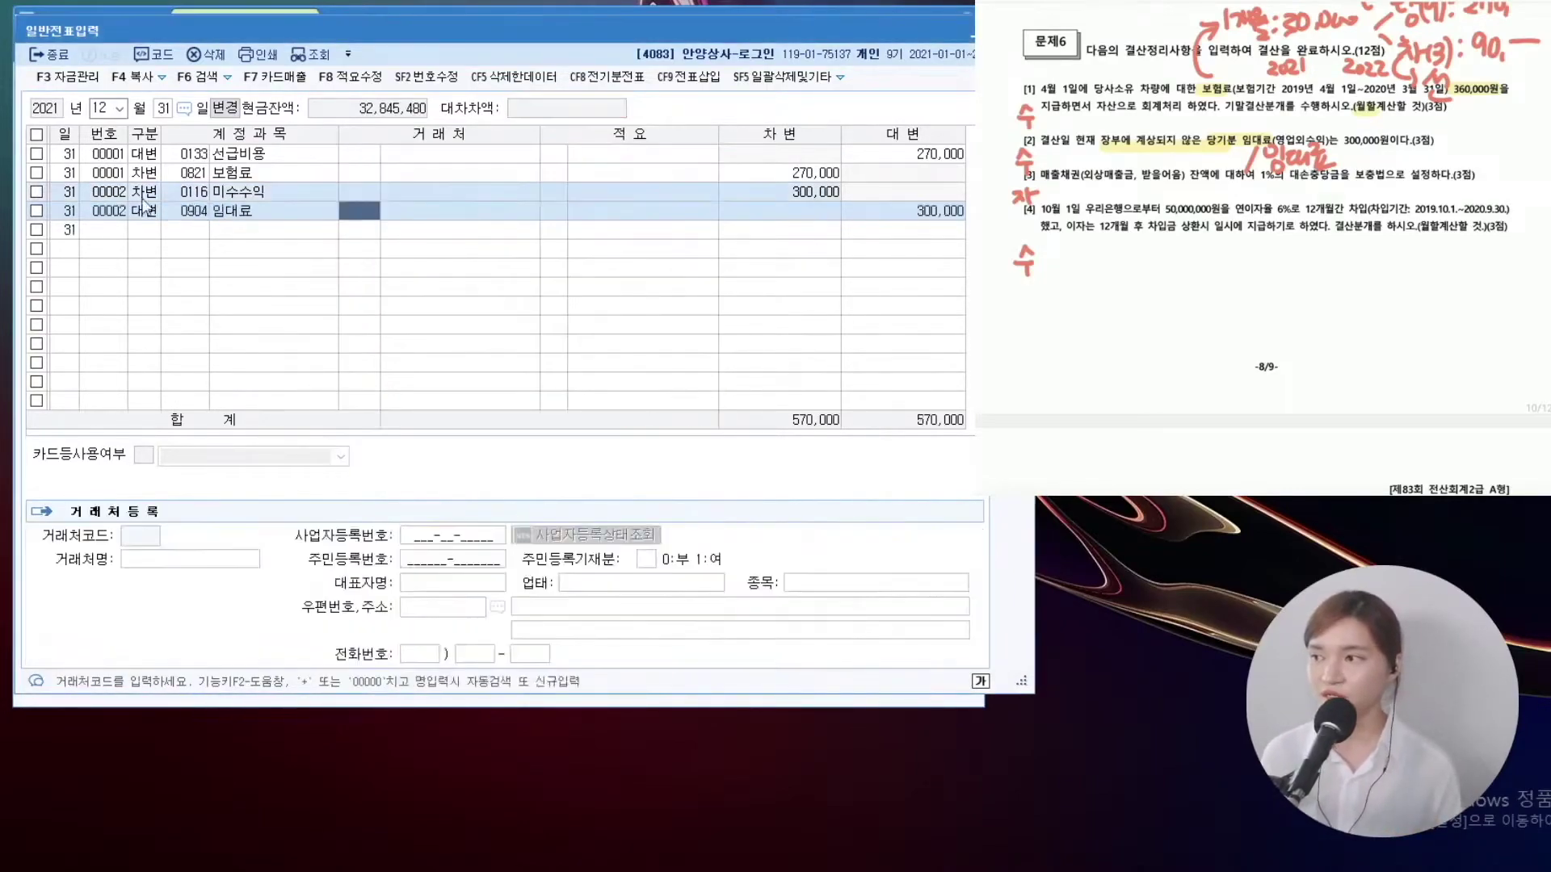
key("Return")
key("Return")
key("Return")
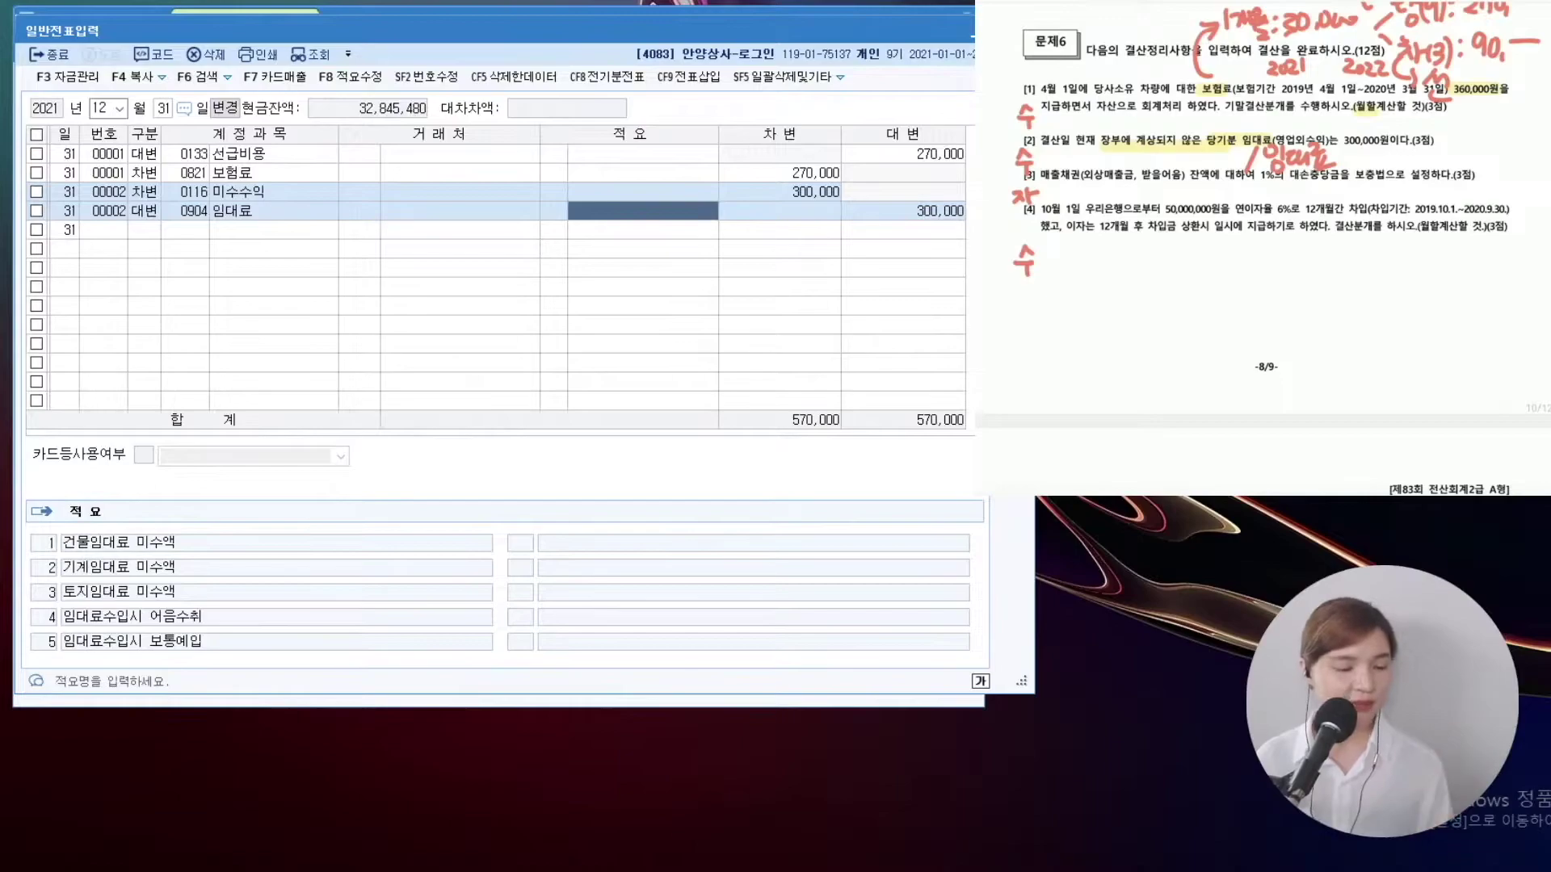
scroll(1265, 243, "down", 1)
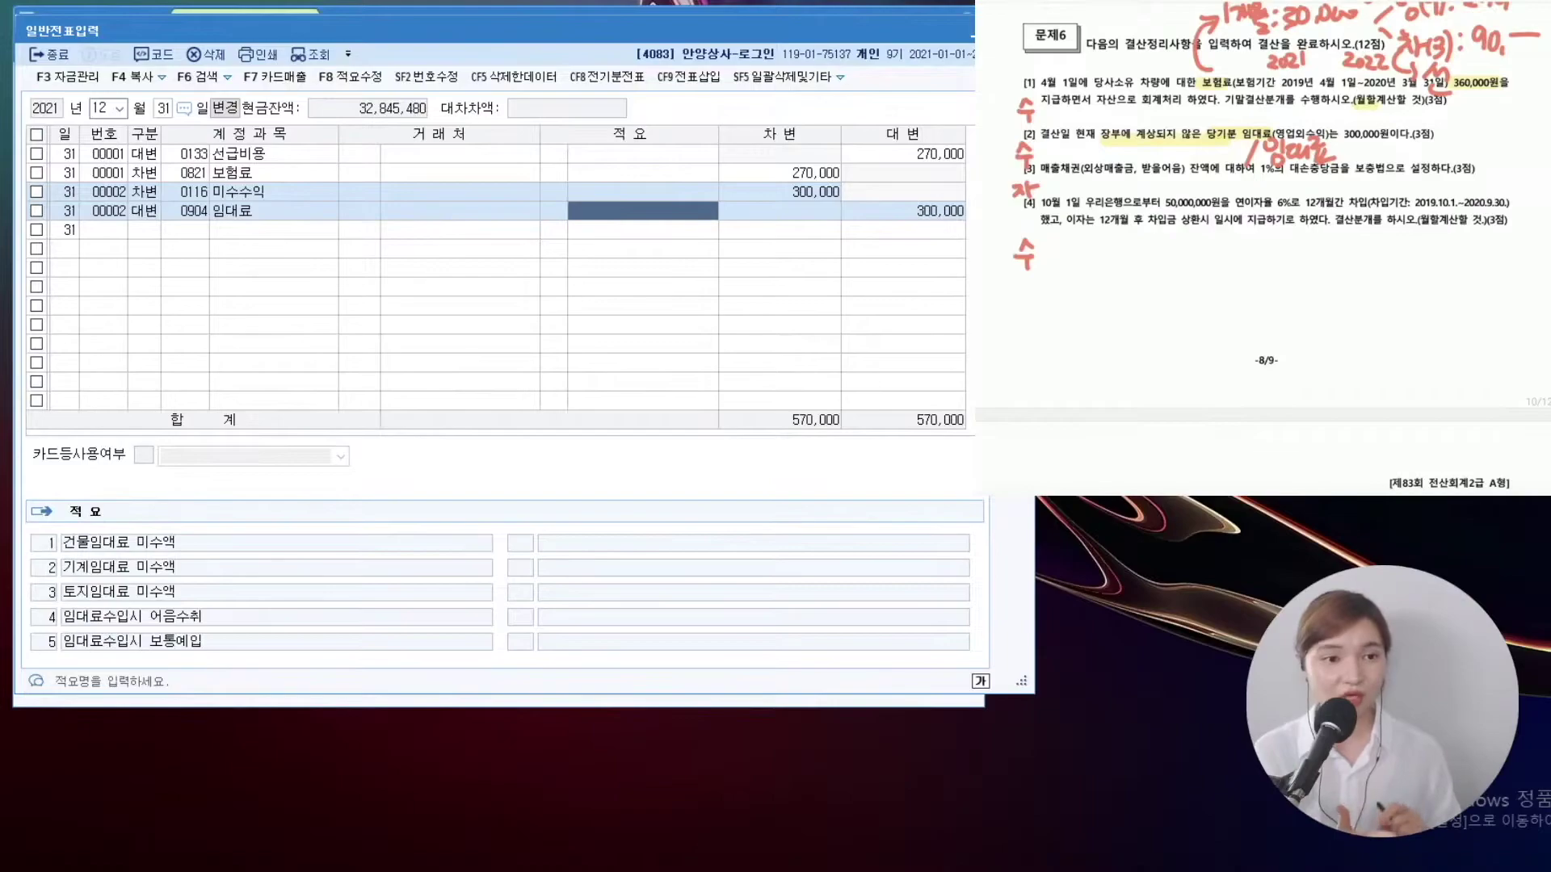
left_click_drag(1260, 235, 1233, 286)
mouse_move(1096, 247)
left_mouse_down()
mouse_move(1092, 266)
mouse_move(1126, 265)
mouse_move(1157, 262)
mouse_move(1166, 241)
left_mouse_up()
left_click_drag(1161, 245, 1178, 257)
left_click_drag(1167, 264, 1167, 279)
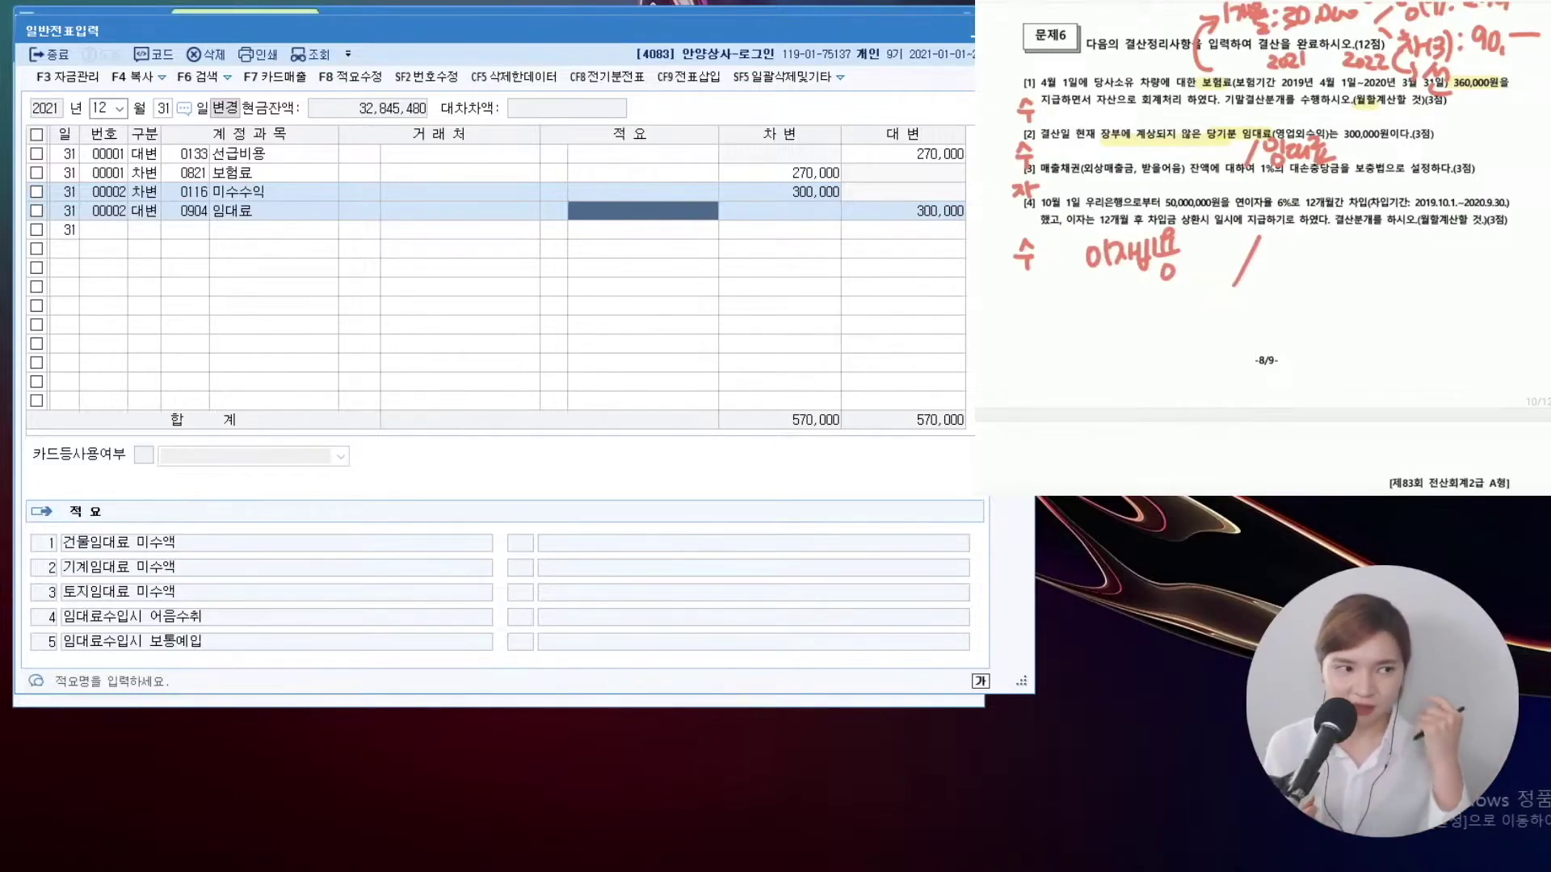
left_click_drag(1267, 250, 1292, 267)
left_click_drag(1299, 247, 1323, 266)
left_click_drag(1324, 237, 1357, 281)
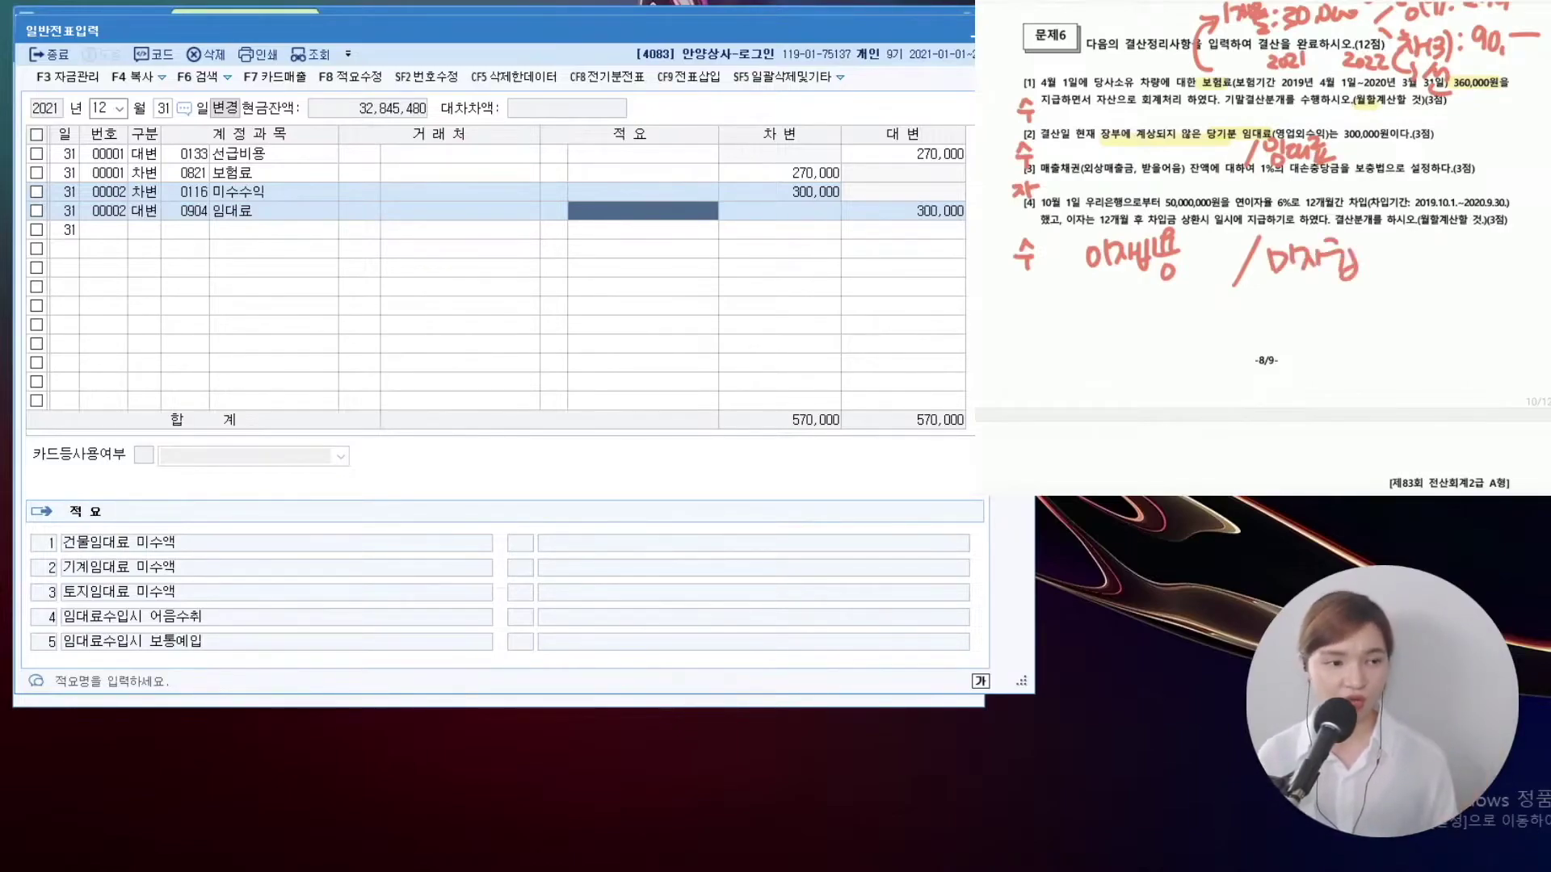
left_click_drag(1169, 305, 1200, 270)
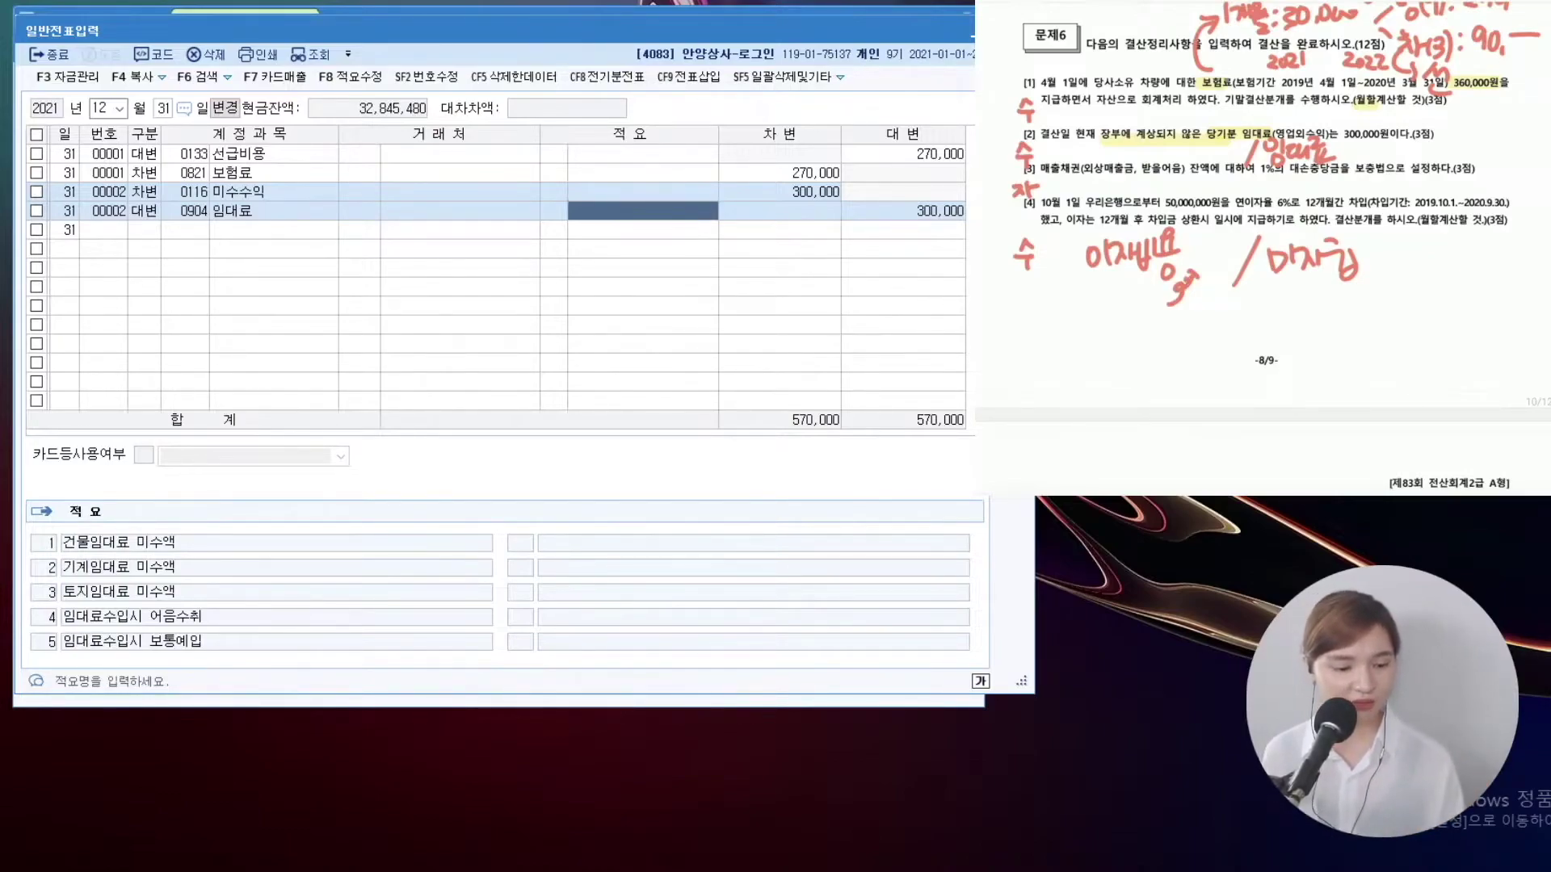
left_click_drag(1165, 202, 1268, 202)
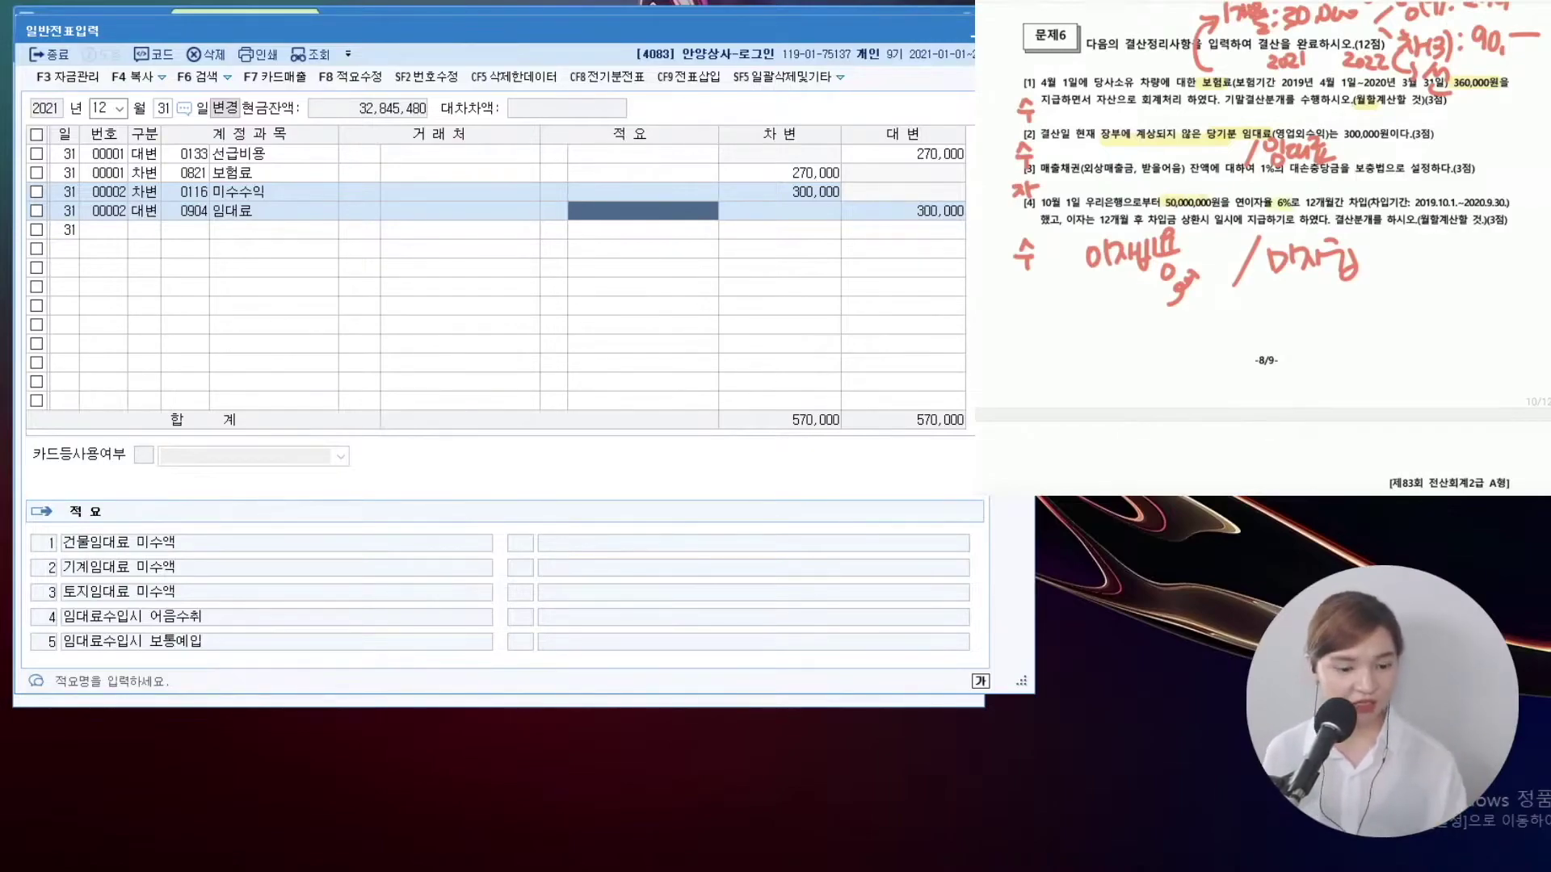
left_click_drag(1069, 315, 1065, 347)
left_click_drag(1082, 320, 1090, 340)
mouse_move(1100, 326)
left_mouse_down()
mouse_move(1124, 325)
mouse_move(1123, 345)
left_mouse_up()
left_click_drag(1134, 330, 1167, 338)
left_click_drag(1165, 317, 1206, 339)
mouse_move(1220, 330)
left_mouse_down()
mouse_move(1292, 353)
mouse_move(1289, 320)
left_mouse_up()
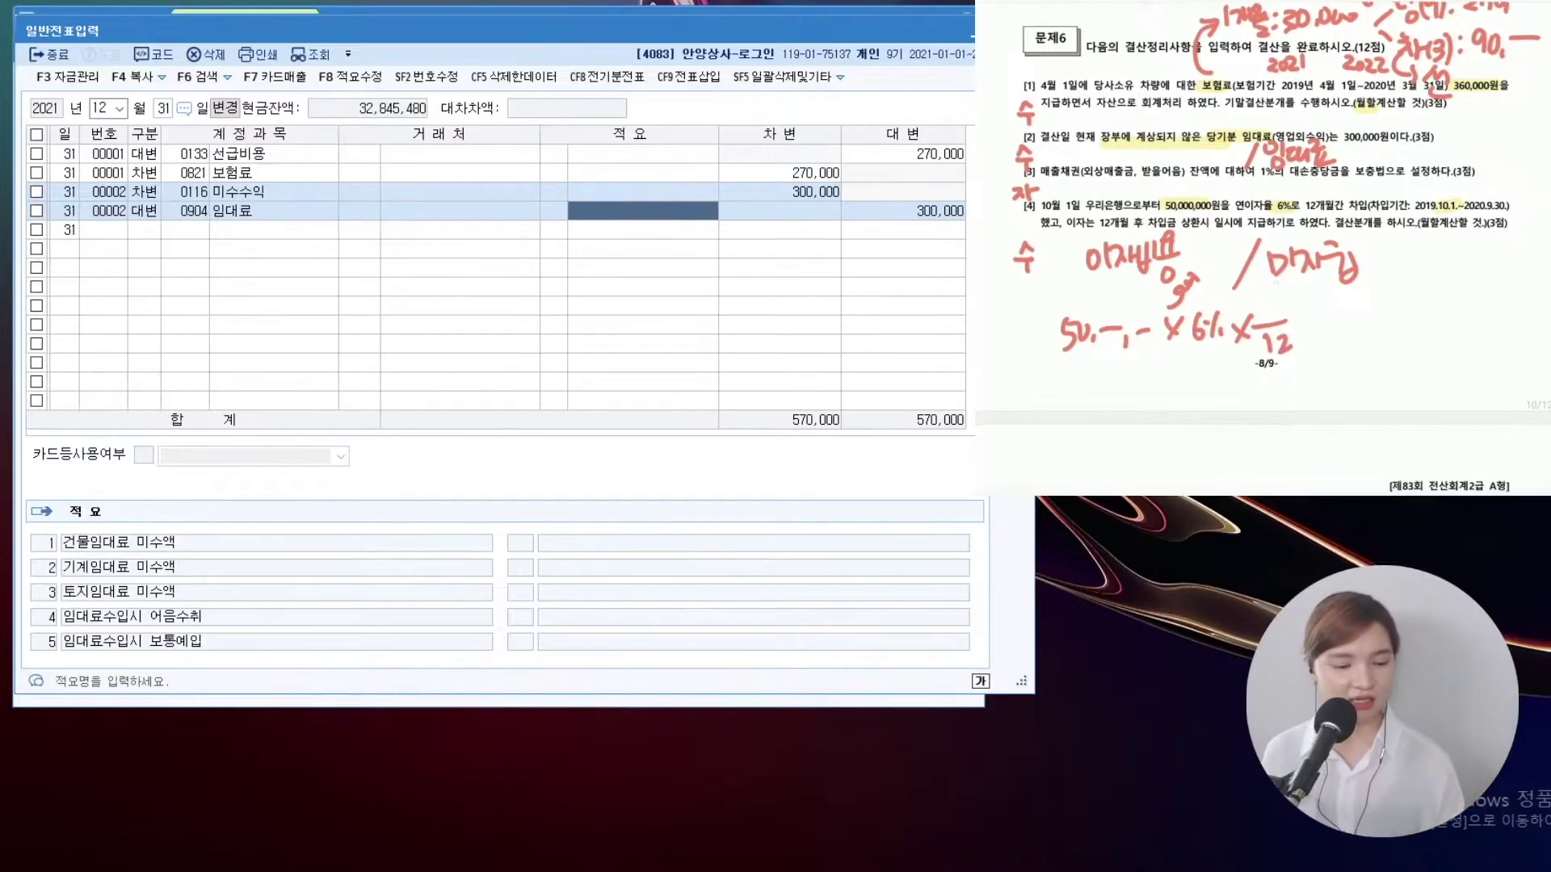
left_click_drag(1260, 294, 1261, 318)
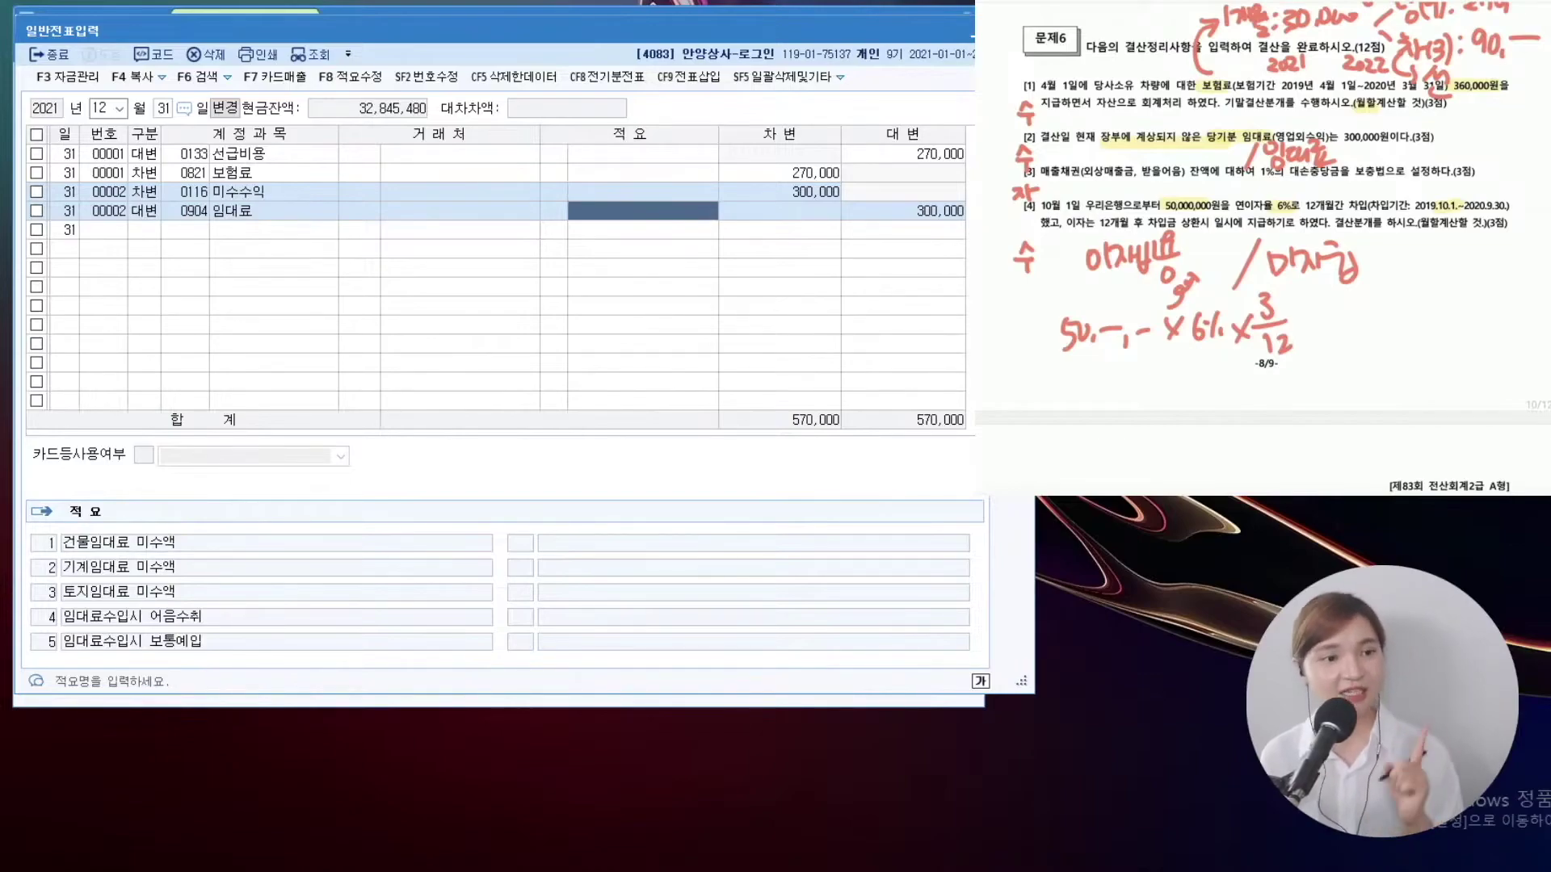
Add a new line debiting 0951 이자비용 750,000
left_click(159, 232)
type("3")
key("Return")
type("이자")
key("Return")
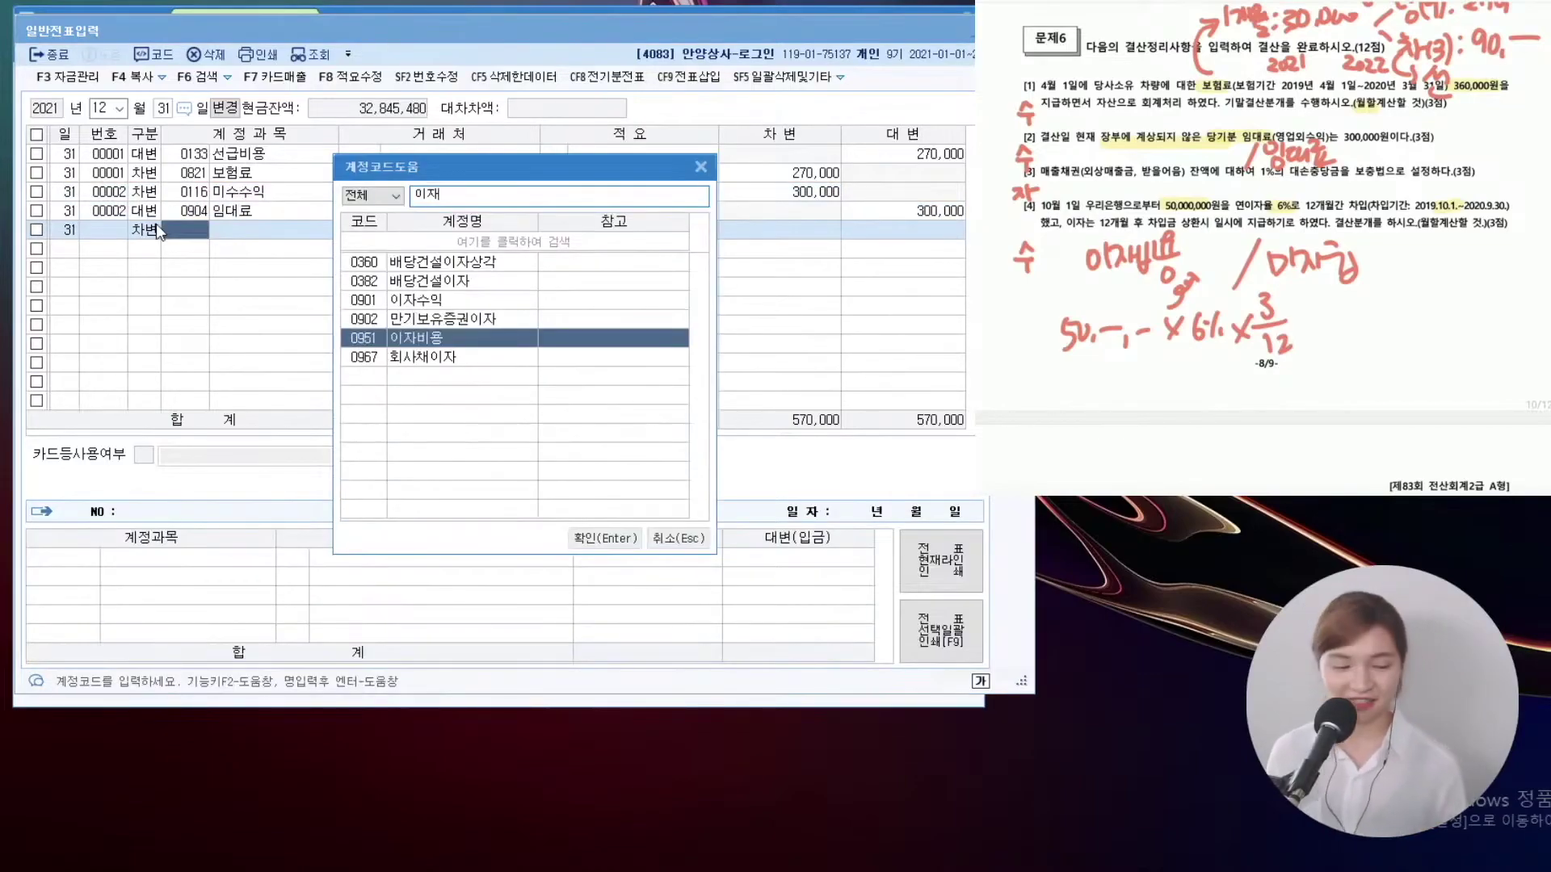
key("Return")
key("Return")
key("Return")
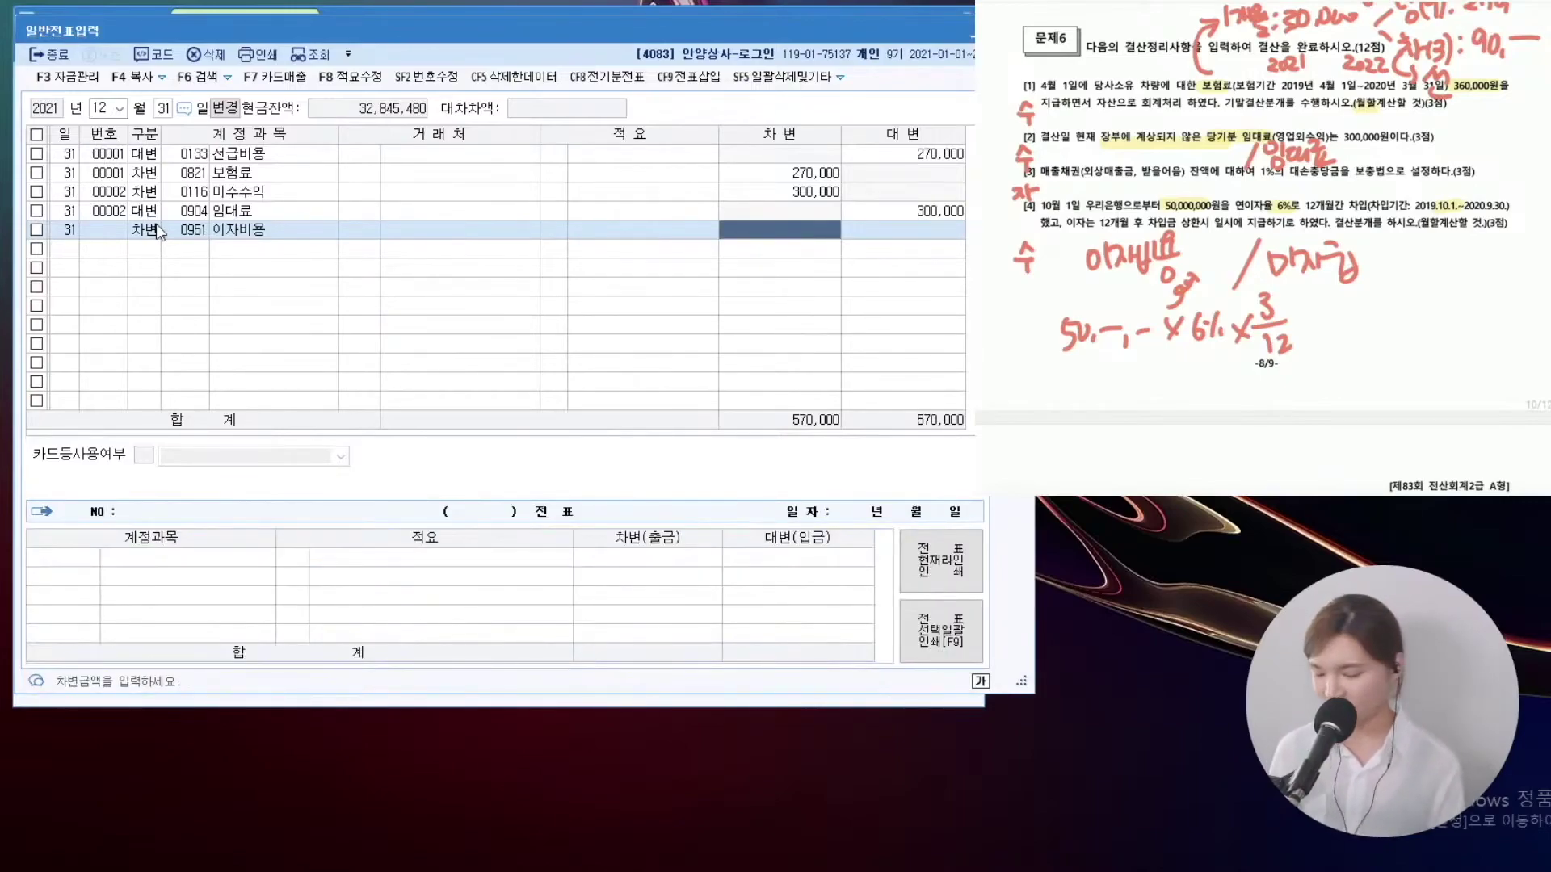
type("750000")
key("Return")
Credit 미지급비용 750,000, then close the 일반전표입력 screen
type("4")
key("Return")
key("F2")
type("미지급비용")
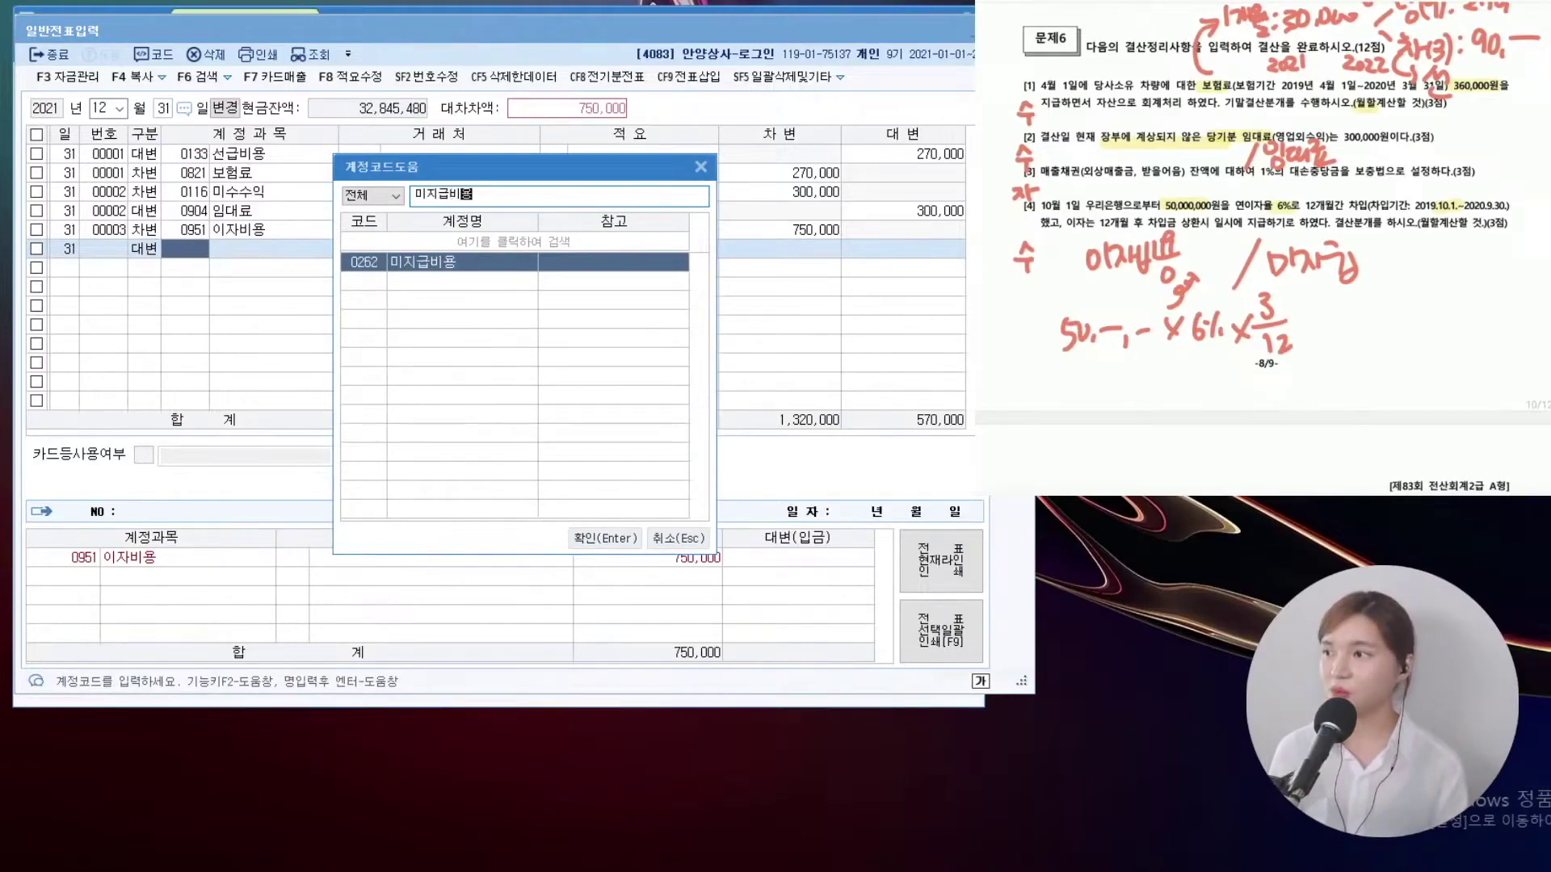
key("Return")
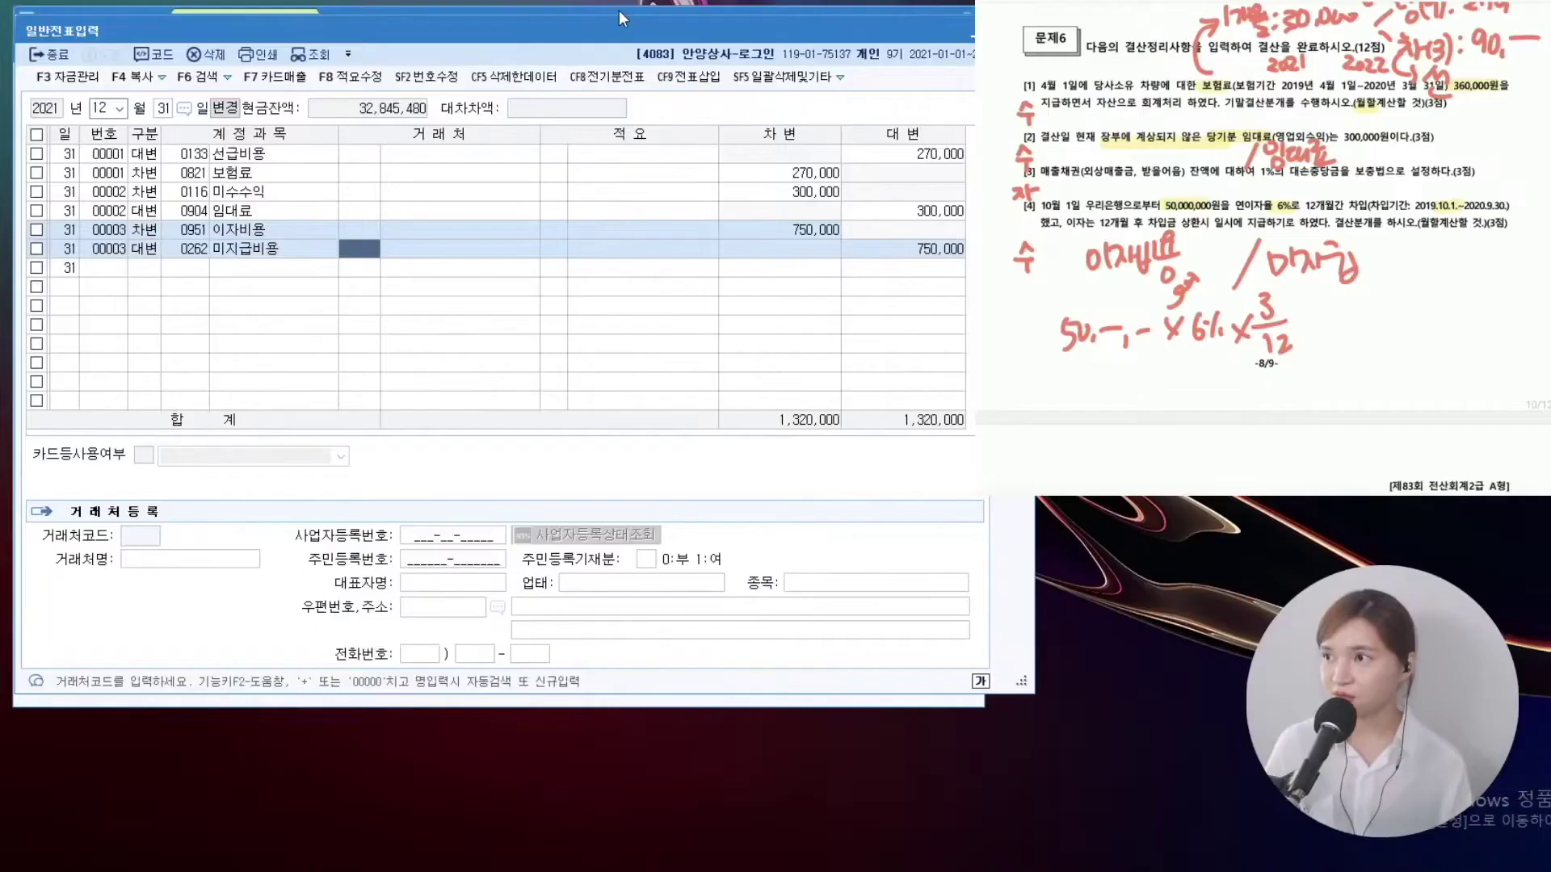
key("Escape")
In 결산자료입력's bad-debt calculation, zero the allowances for 단기대여금, 미수수익, 미수금 and 선급금
left_click(777, 152)
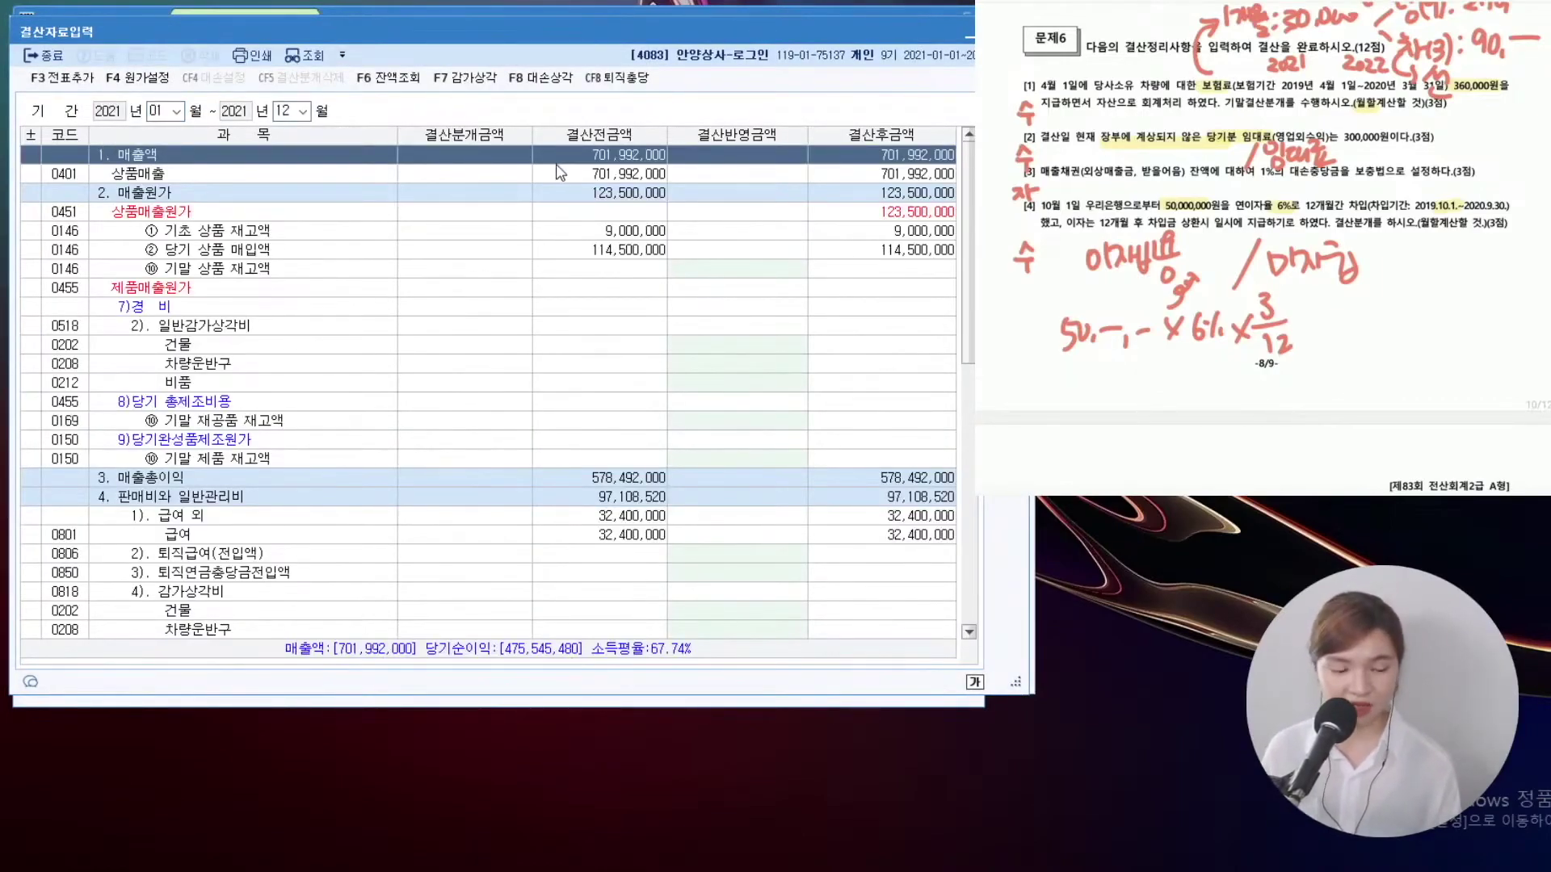
left_click(529, 81)
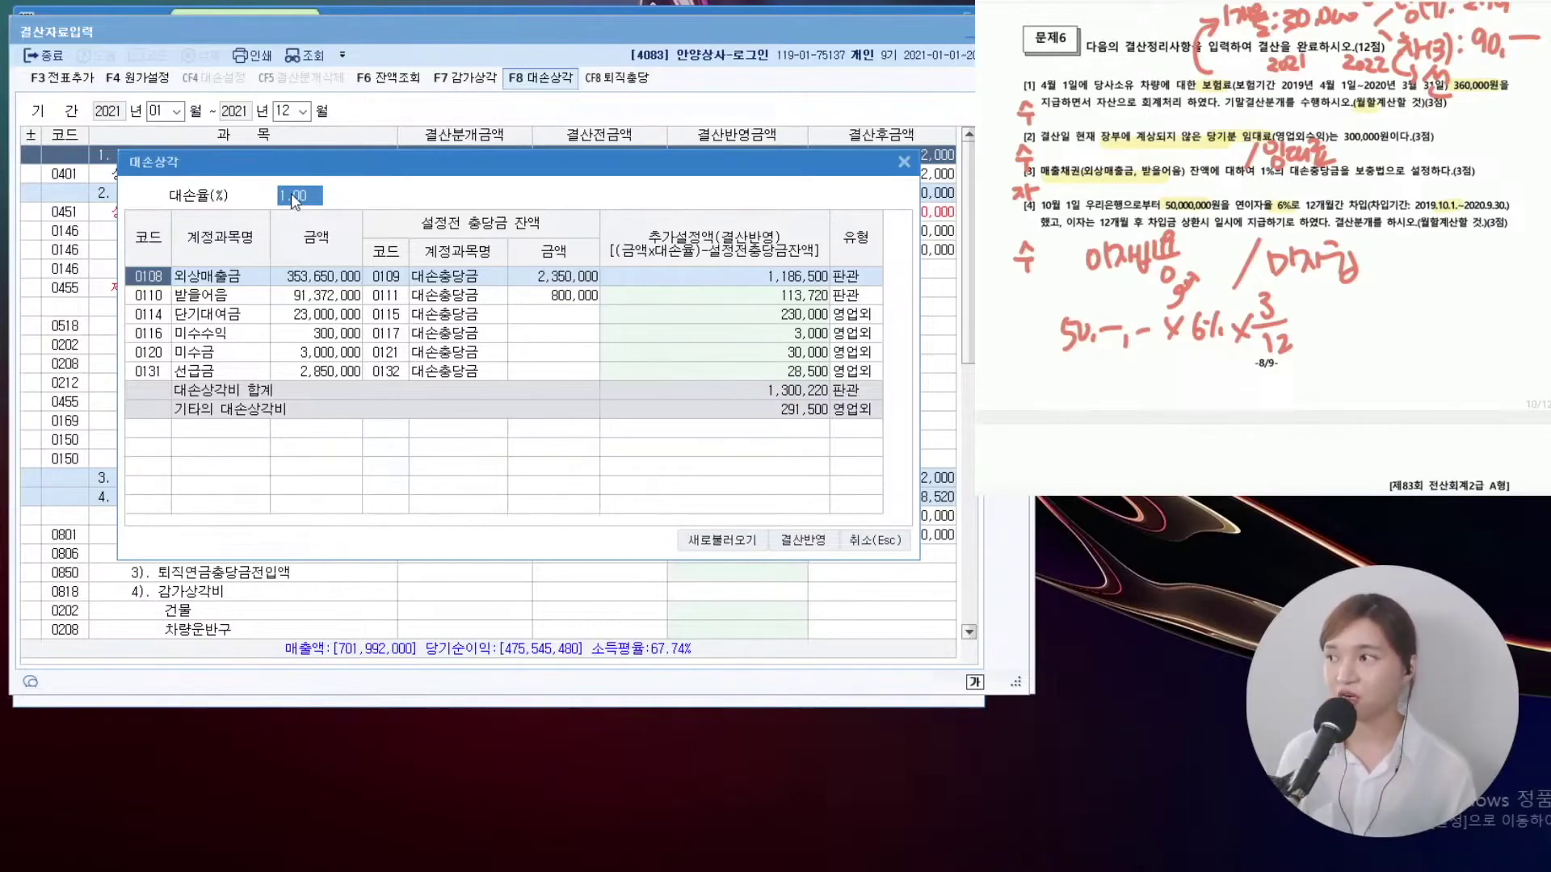
key("Return")
left_click(354, 297)
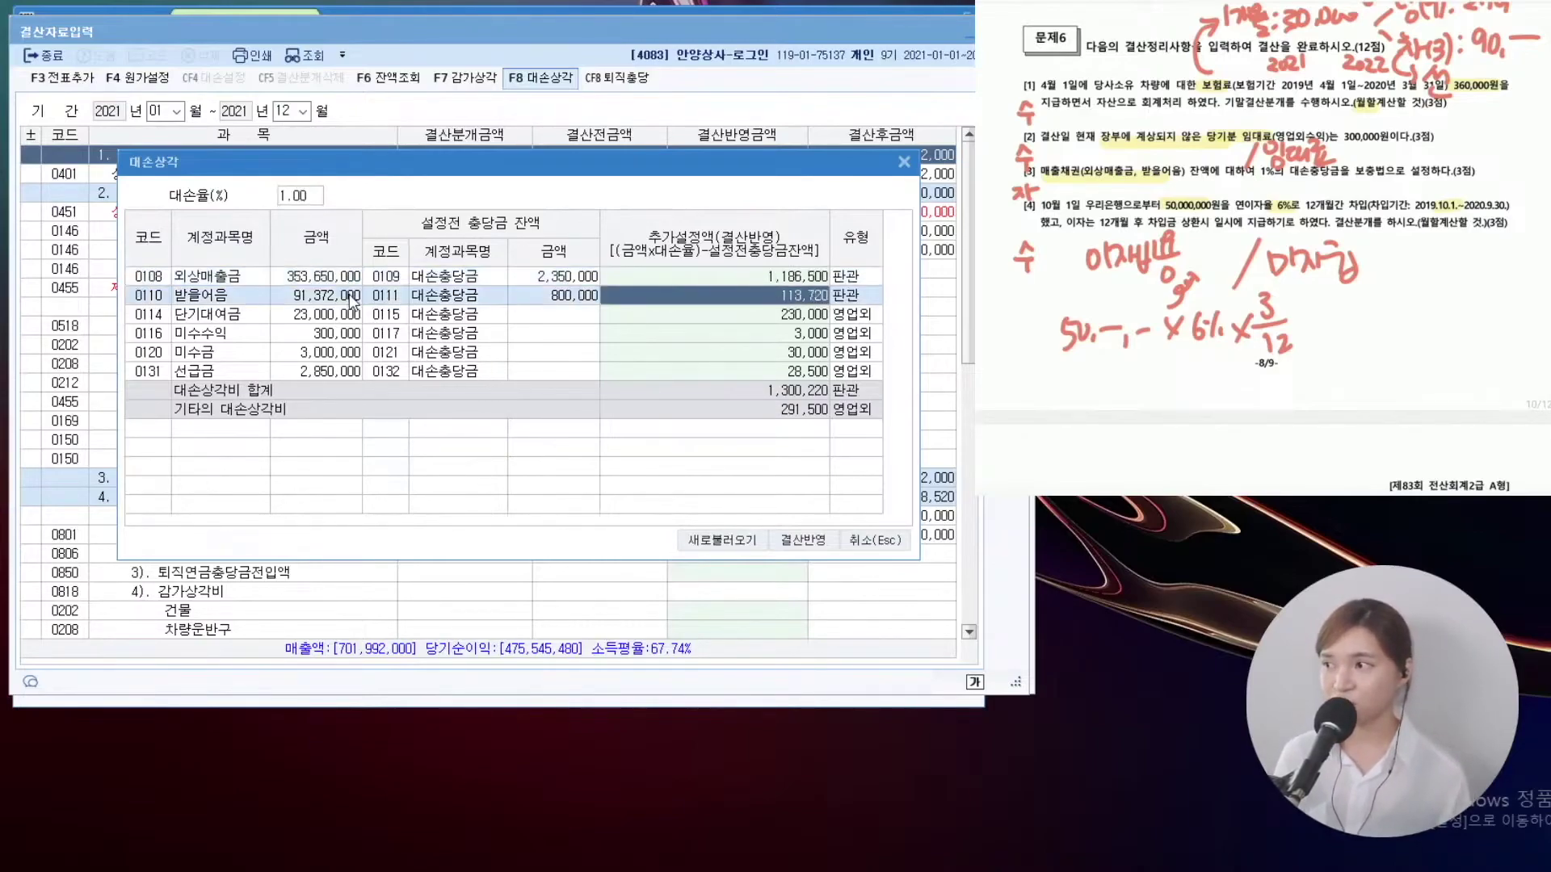
left_click(744, 317)
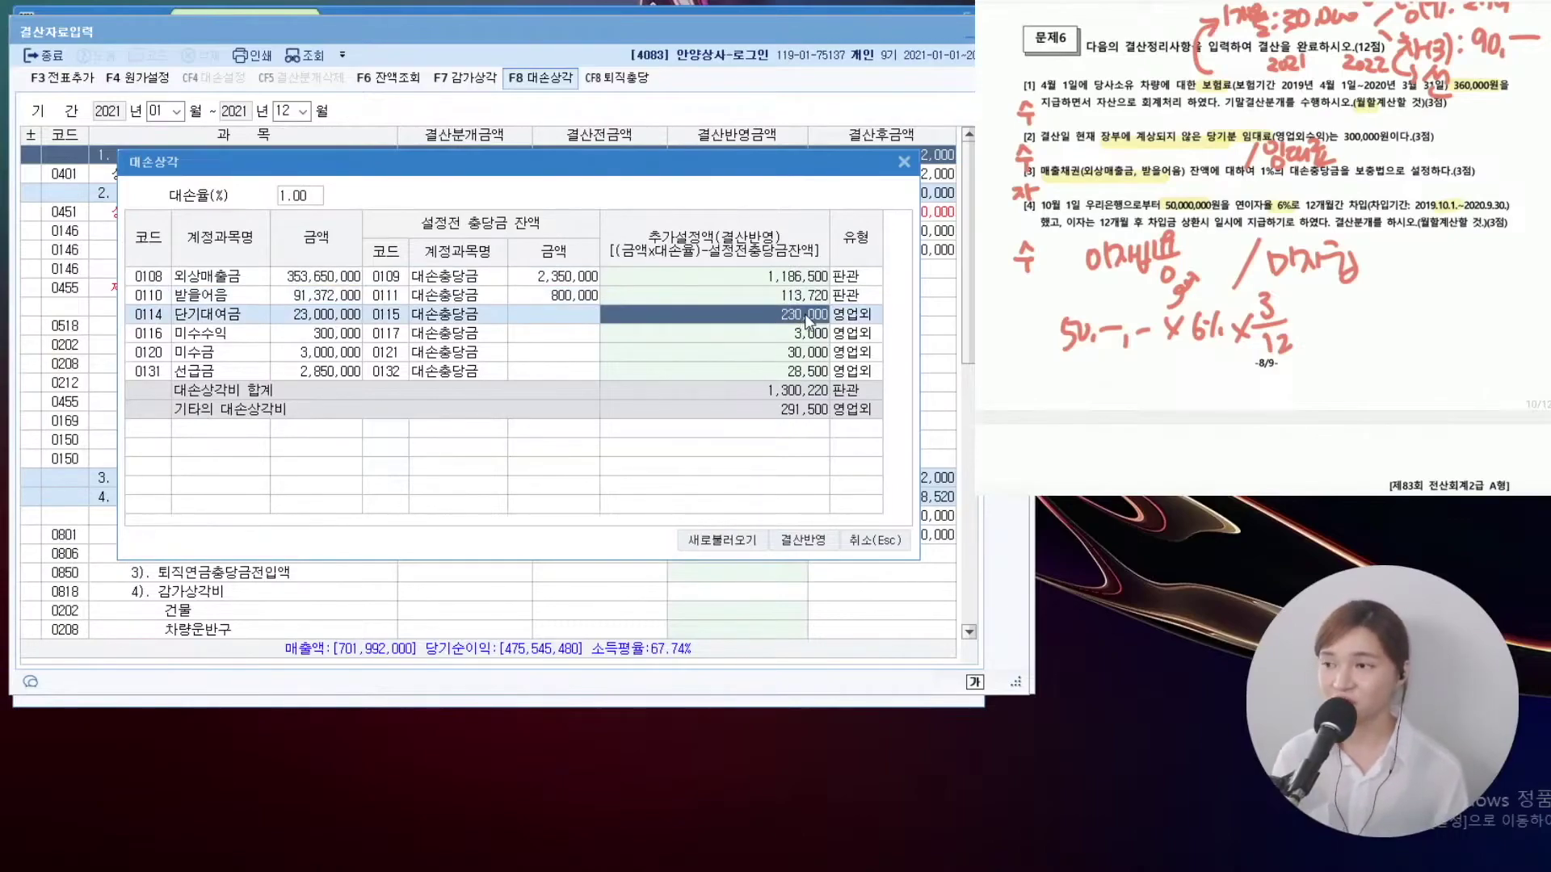
type("0")
key("Return")
type("0")
key("Return")
type("0")
key("Return")
type("0")
key("Return")
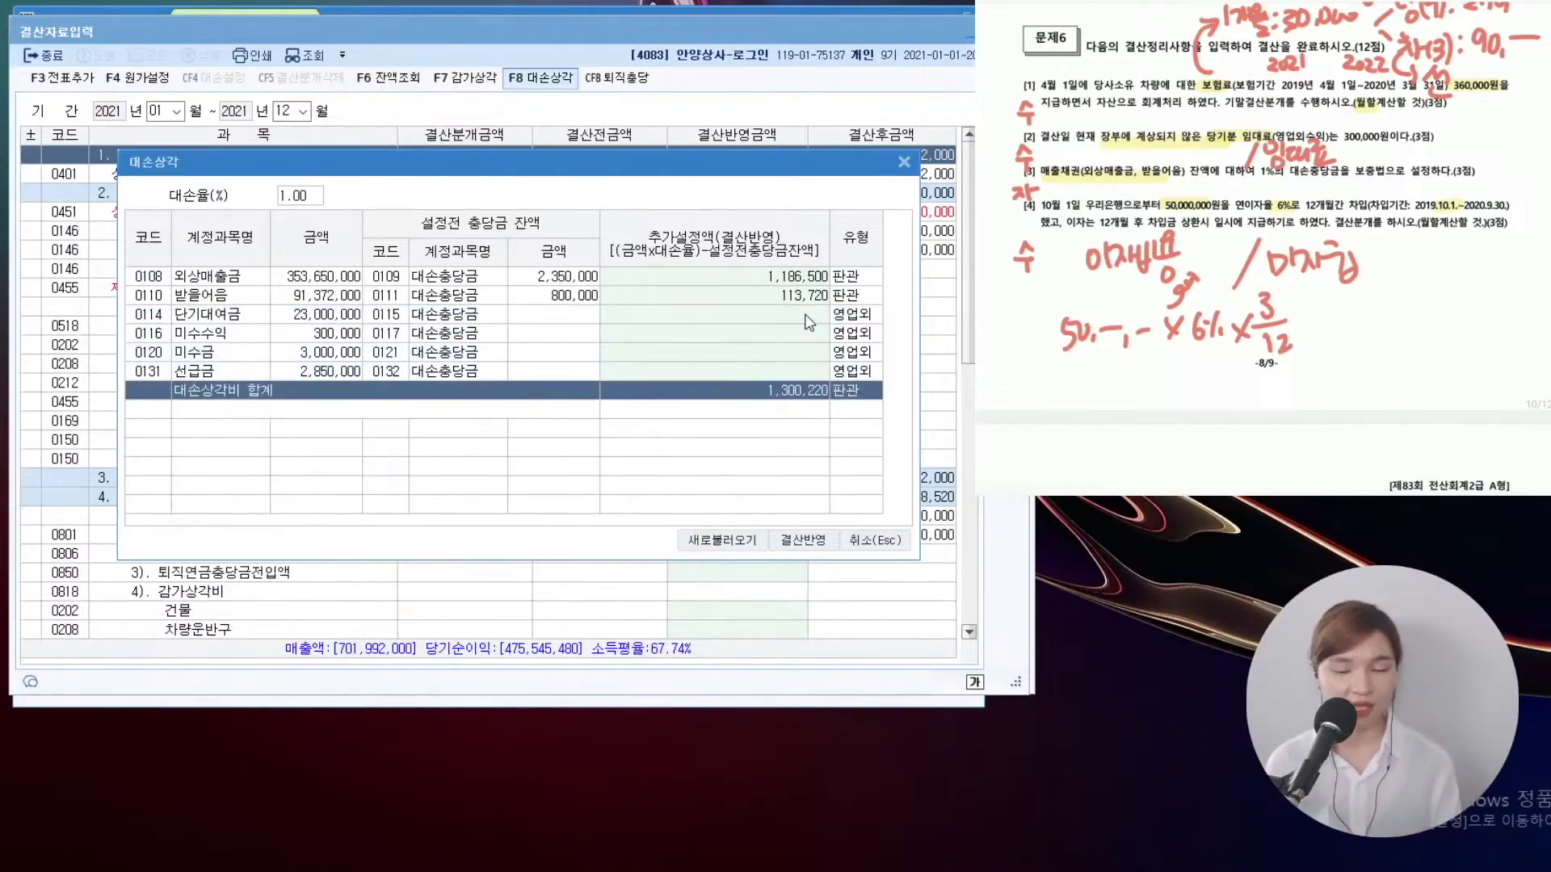
Apply the 1,300,220 bad-debt allowance and add the closing entries to the general journal
left_click(802, 539)
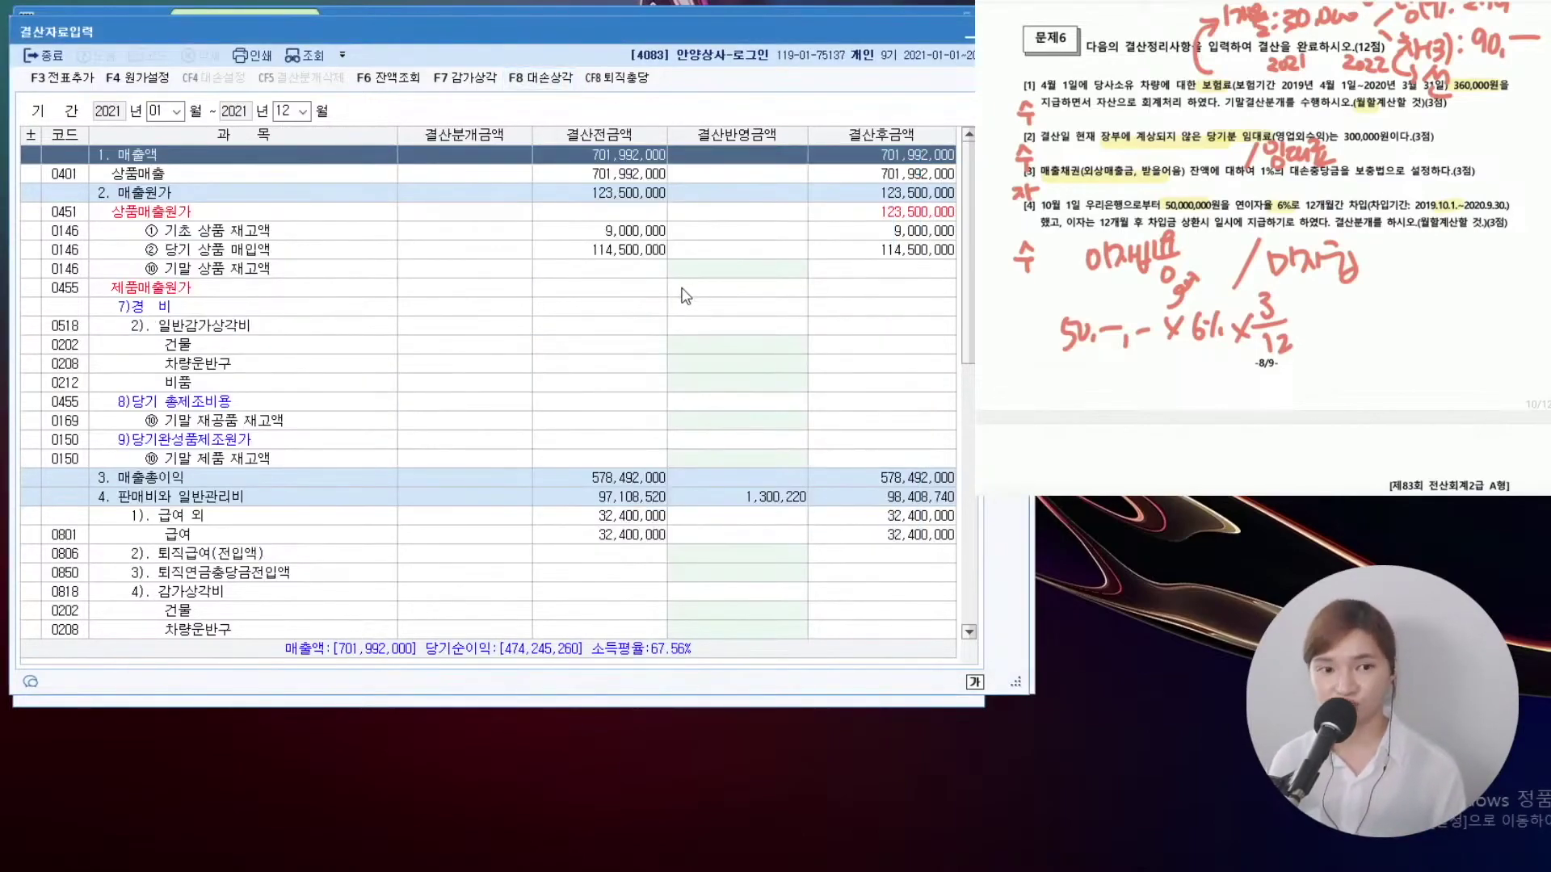
left_click(60, 78)
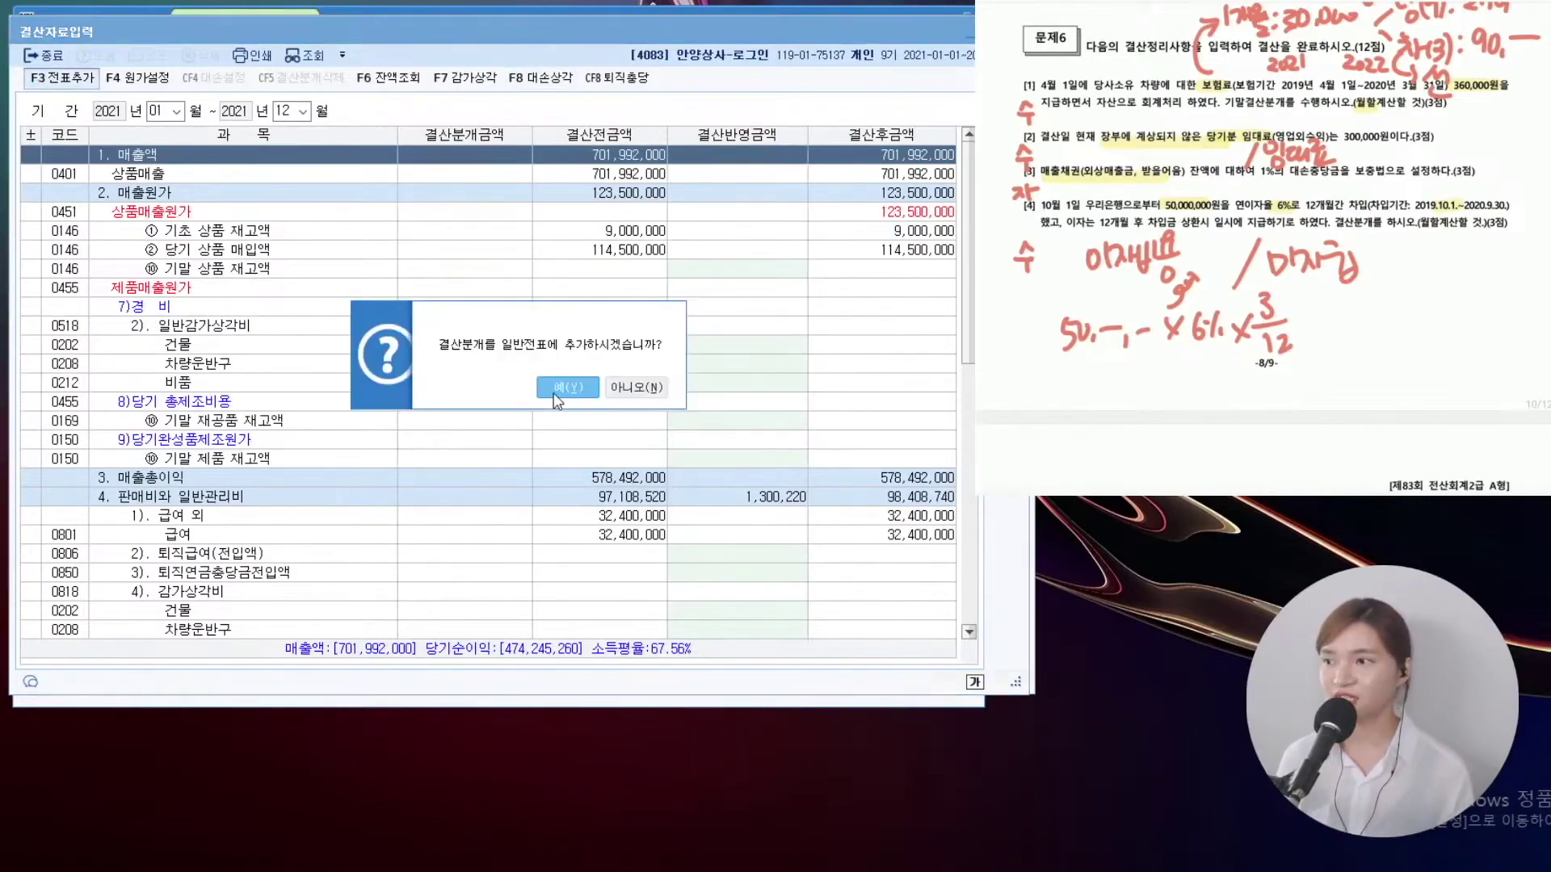
left_click(568, 388)
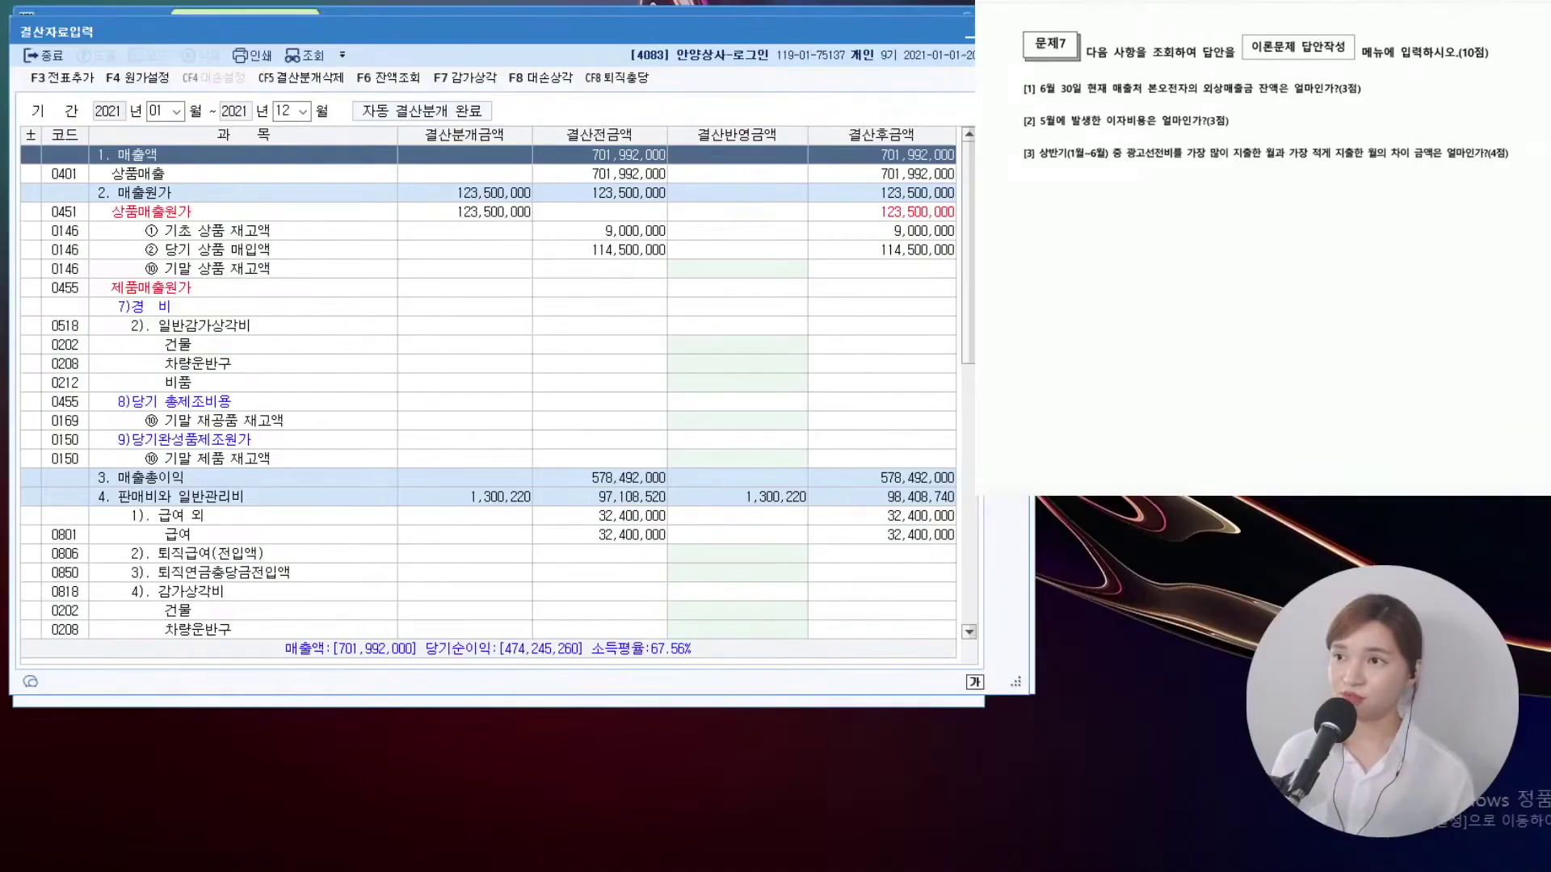
Open 거래처원장 for period 06-30~06-30 with account 0108 외상매출금
key("Escape")
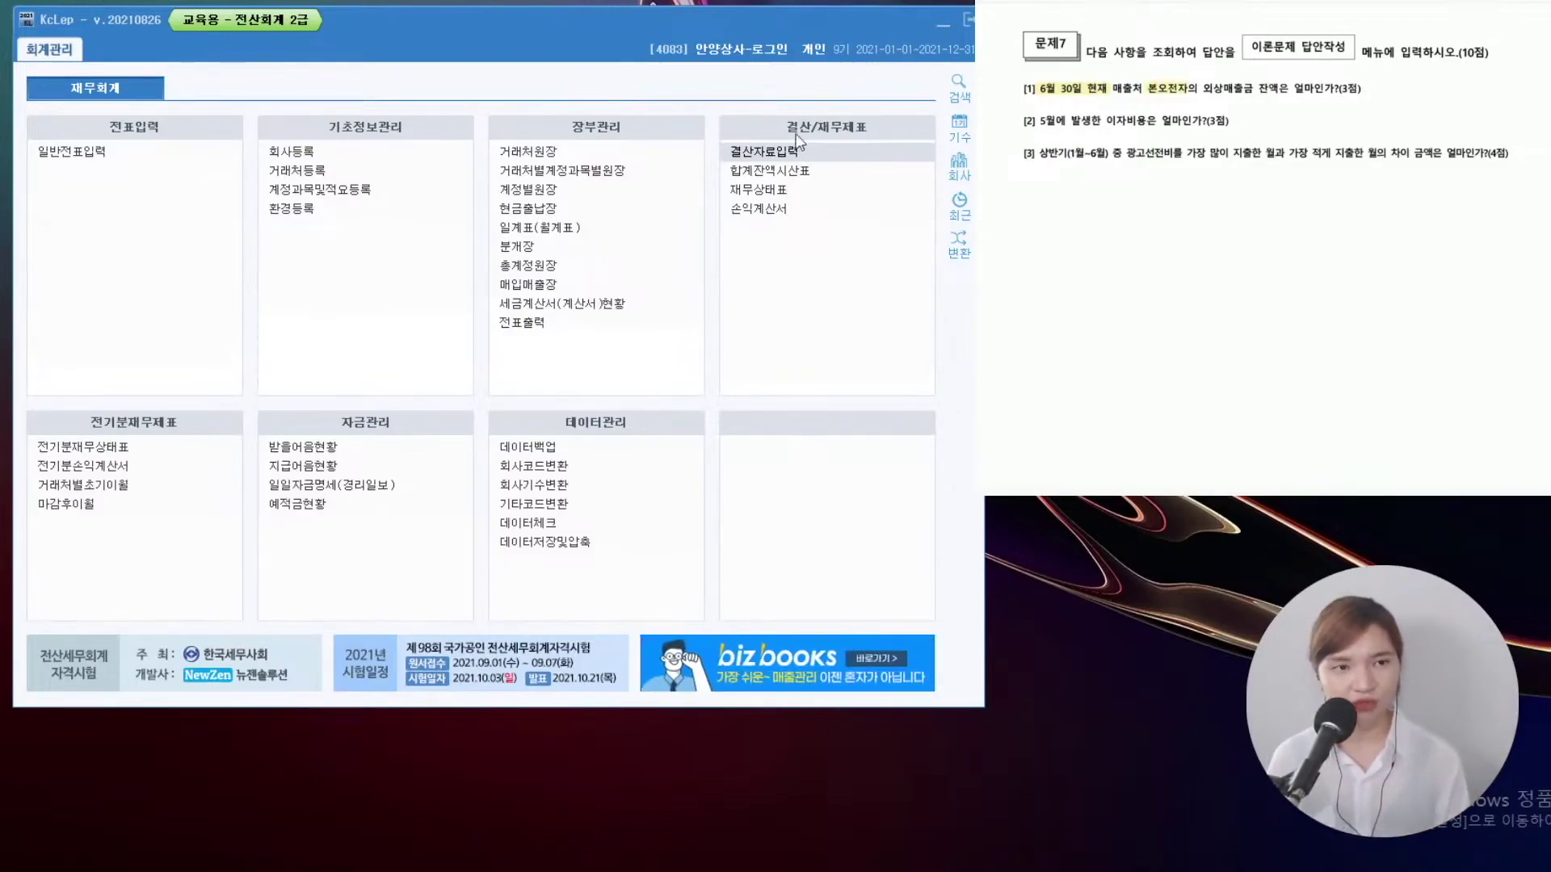
left_click(549, 149)
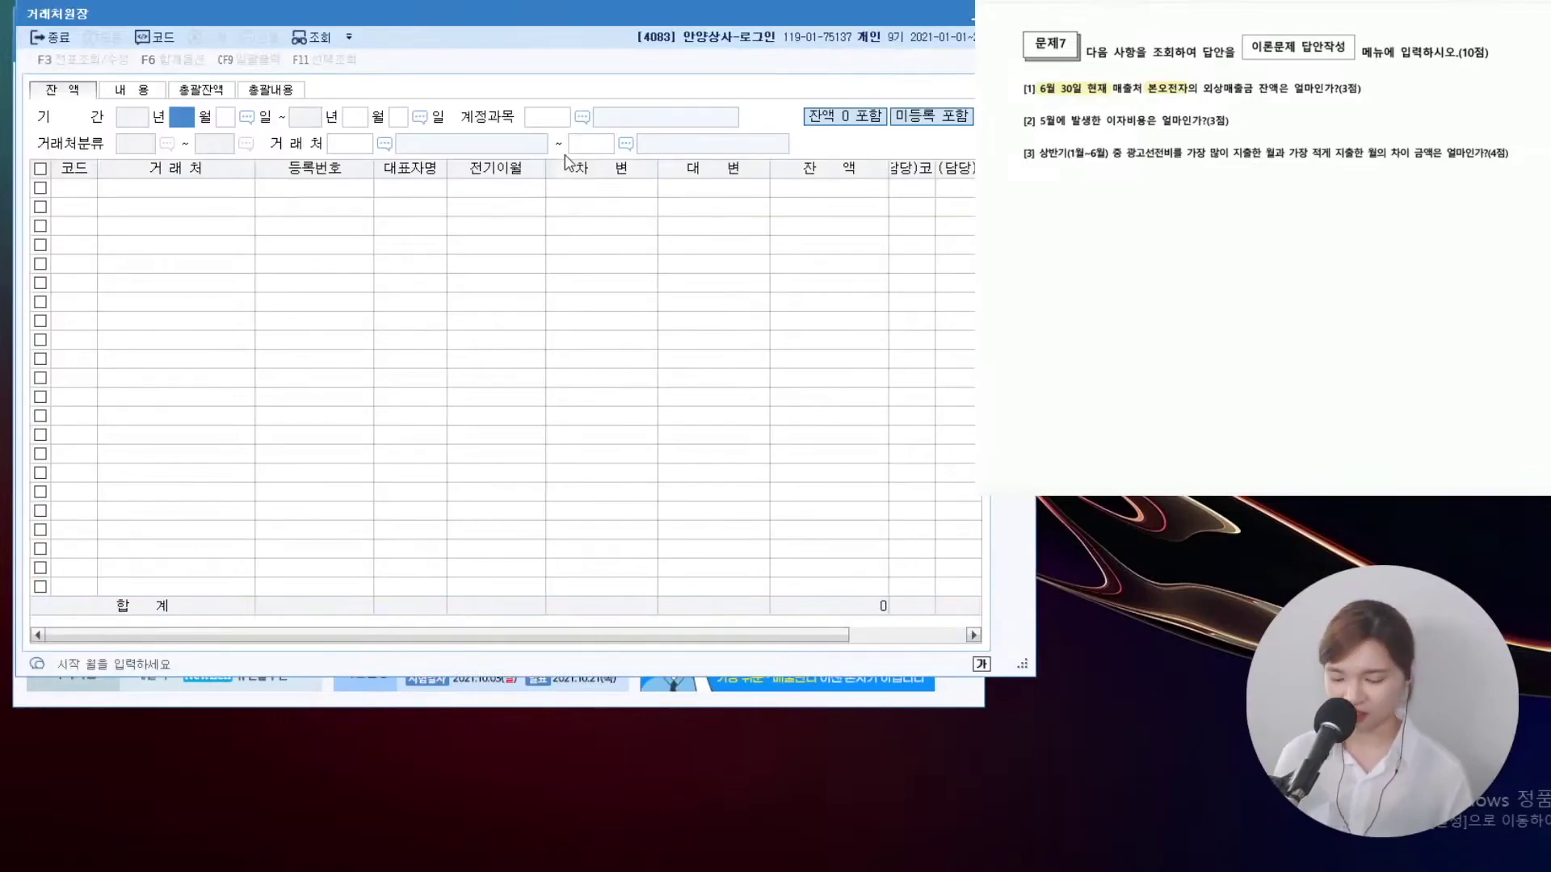
type("6")
key("Return")
type("30")
key("Return")
type("6")
key("Return")
type("30")
key("Return")
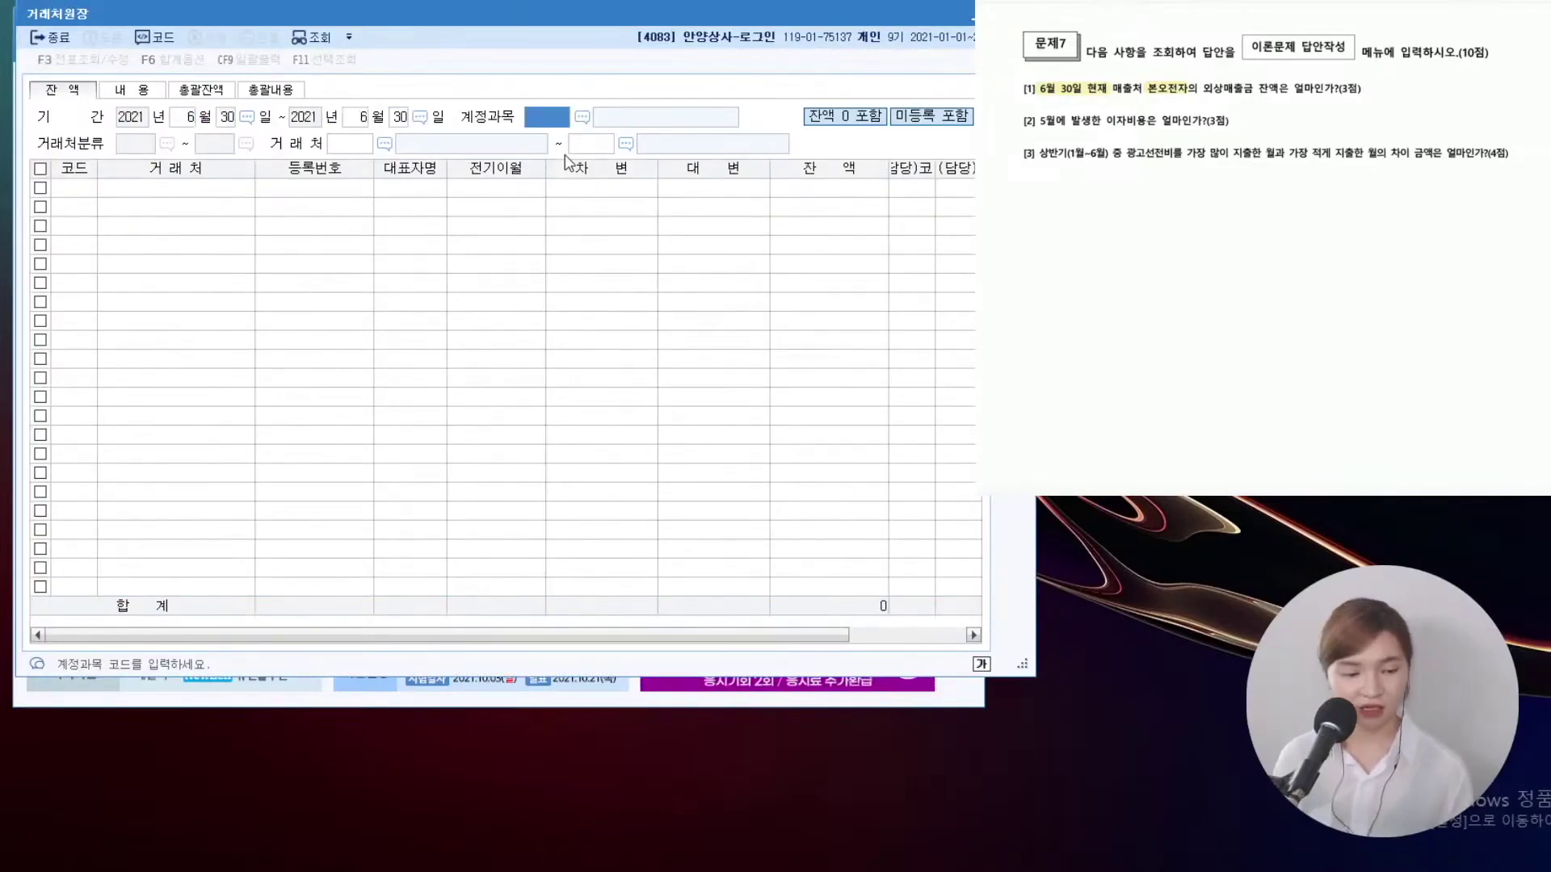
type("108")
key("Return")
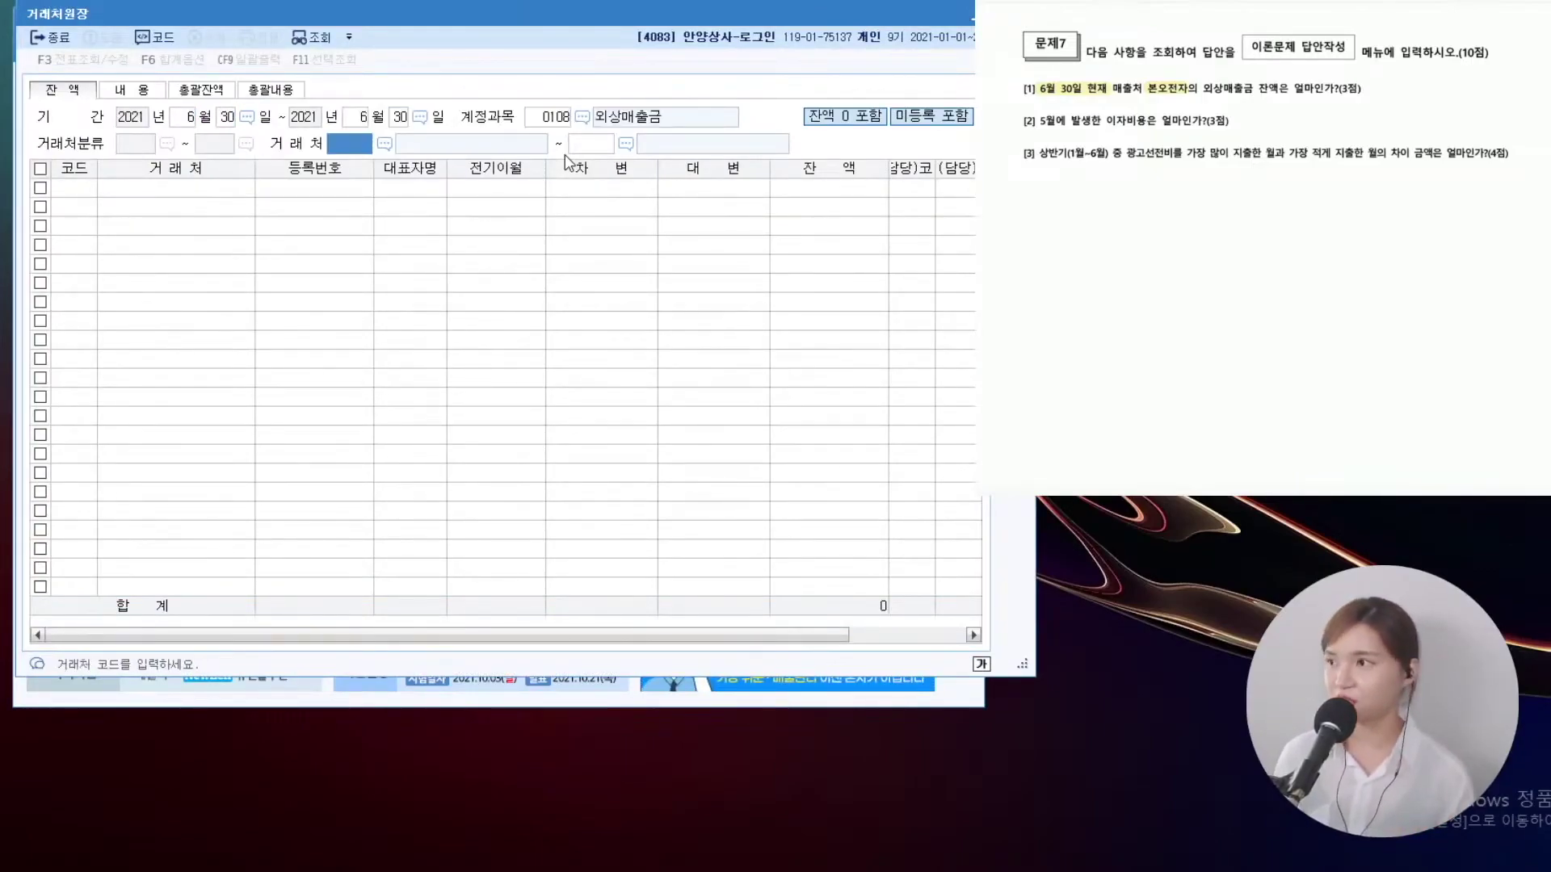
Select customer 본오전자, read its 12,000,000 balance, and close the ledger
key("F2")
type("본오")
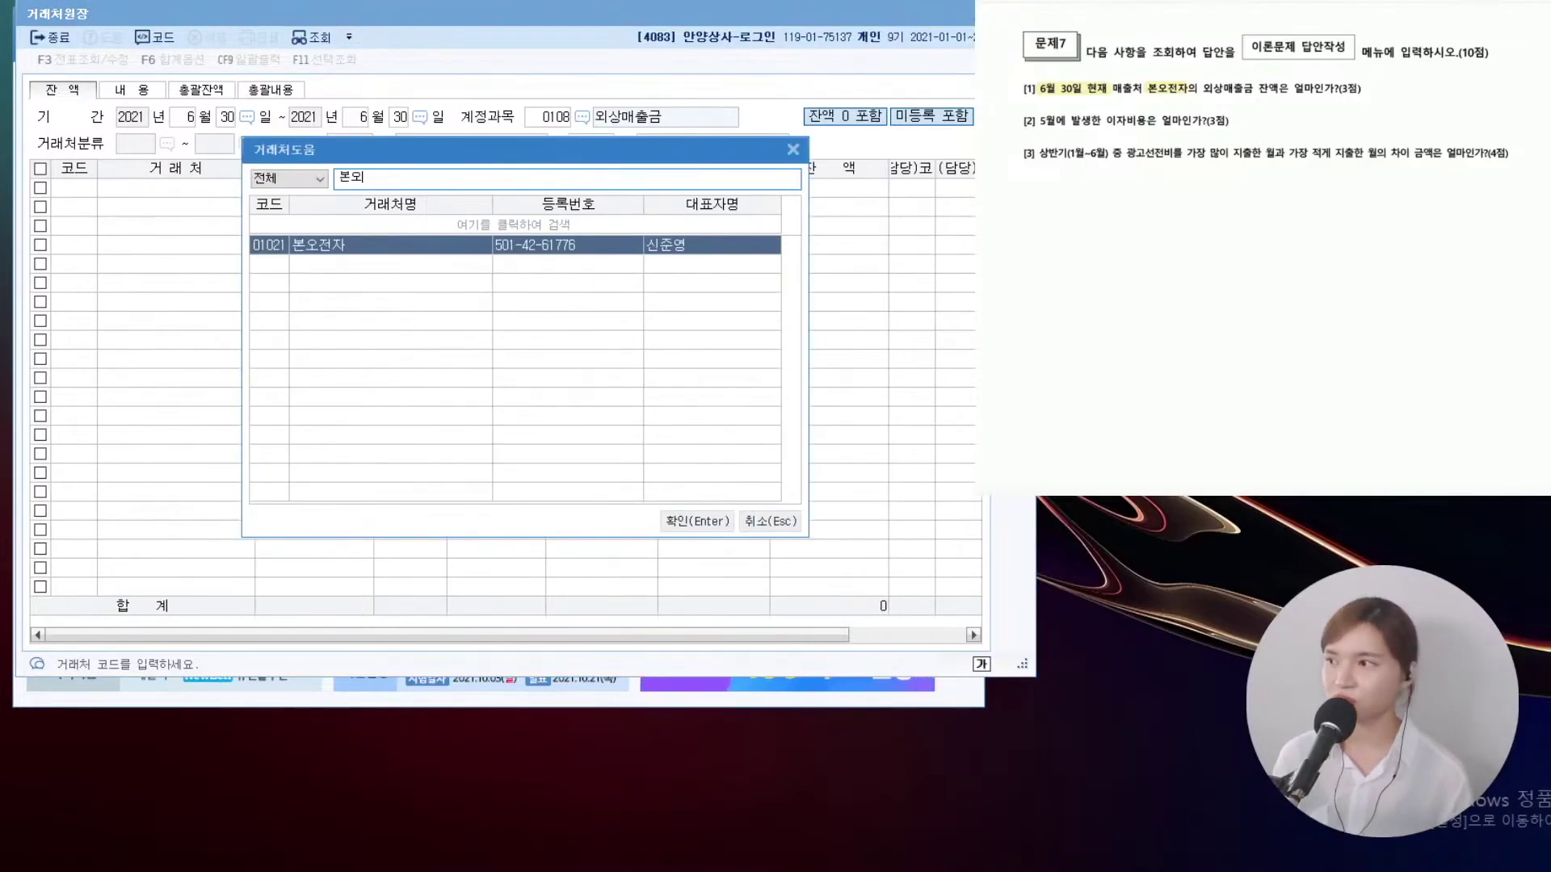
key("Return")
key("Return")
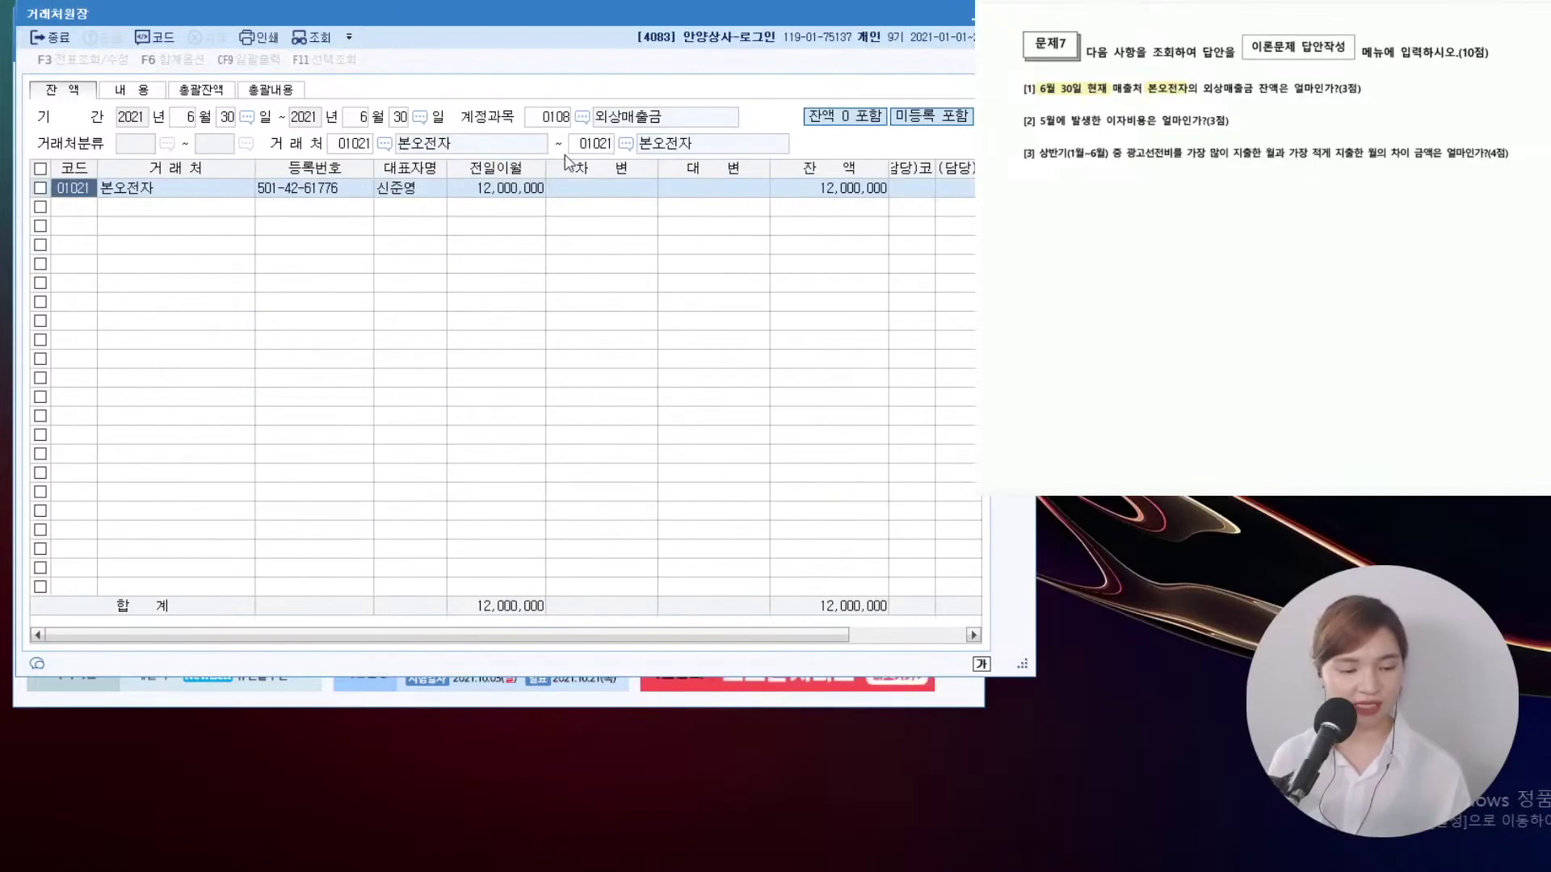
left_click(822, 194)
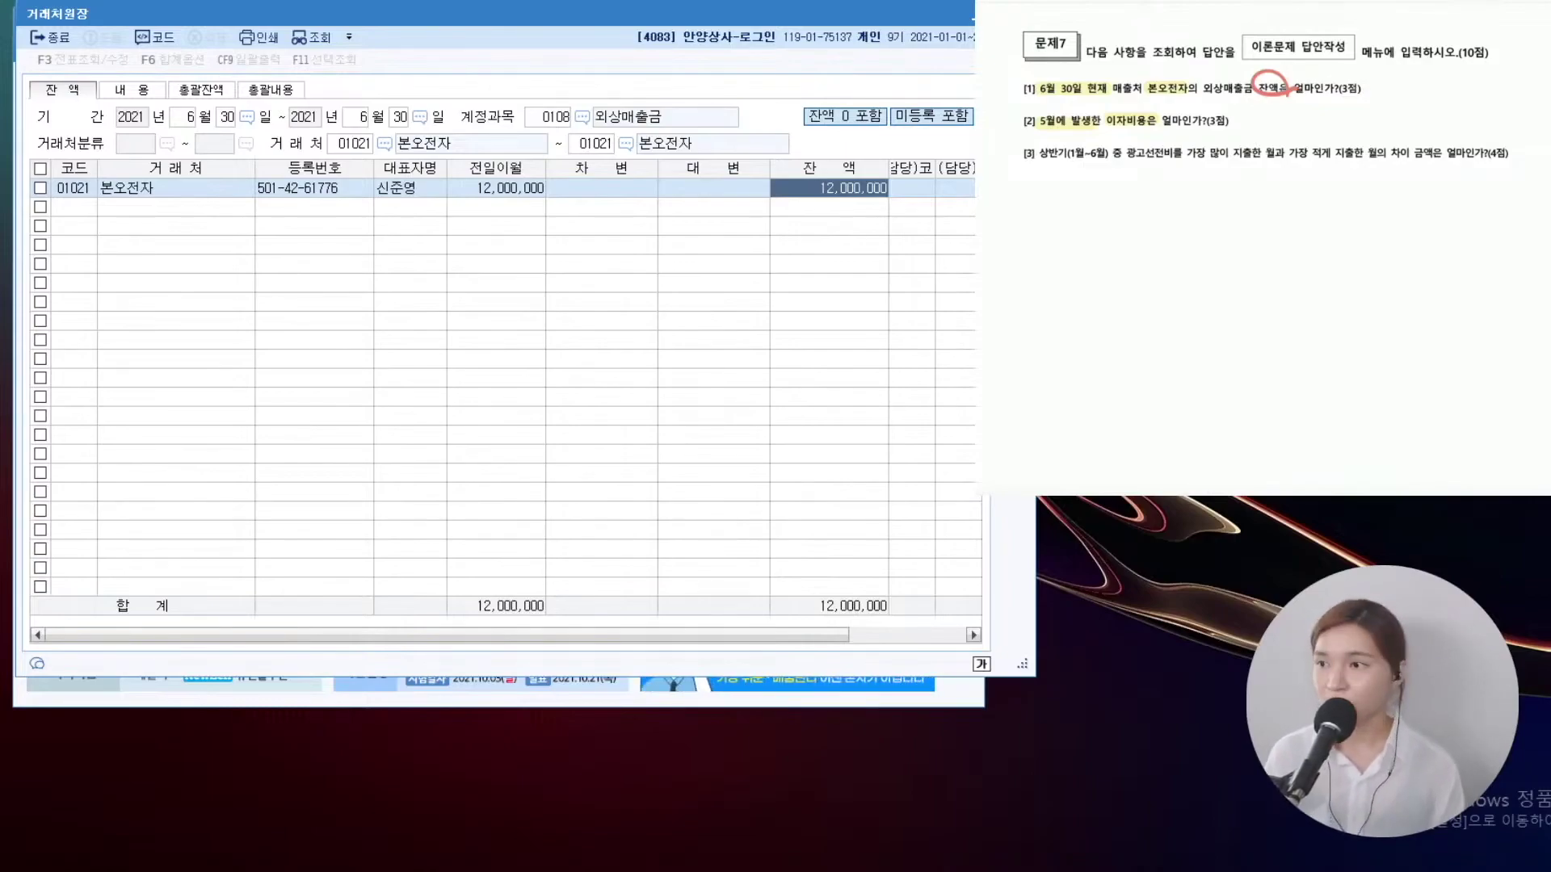
key("Escape")
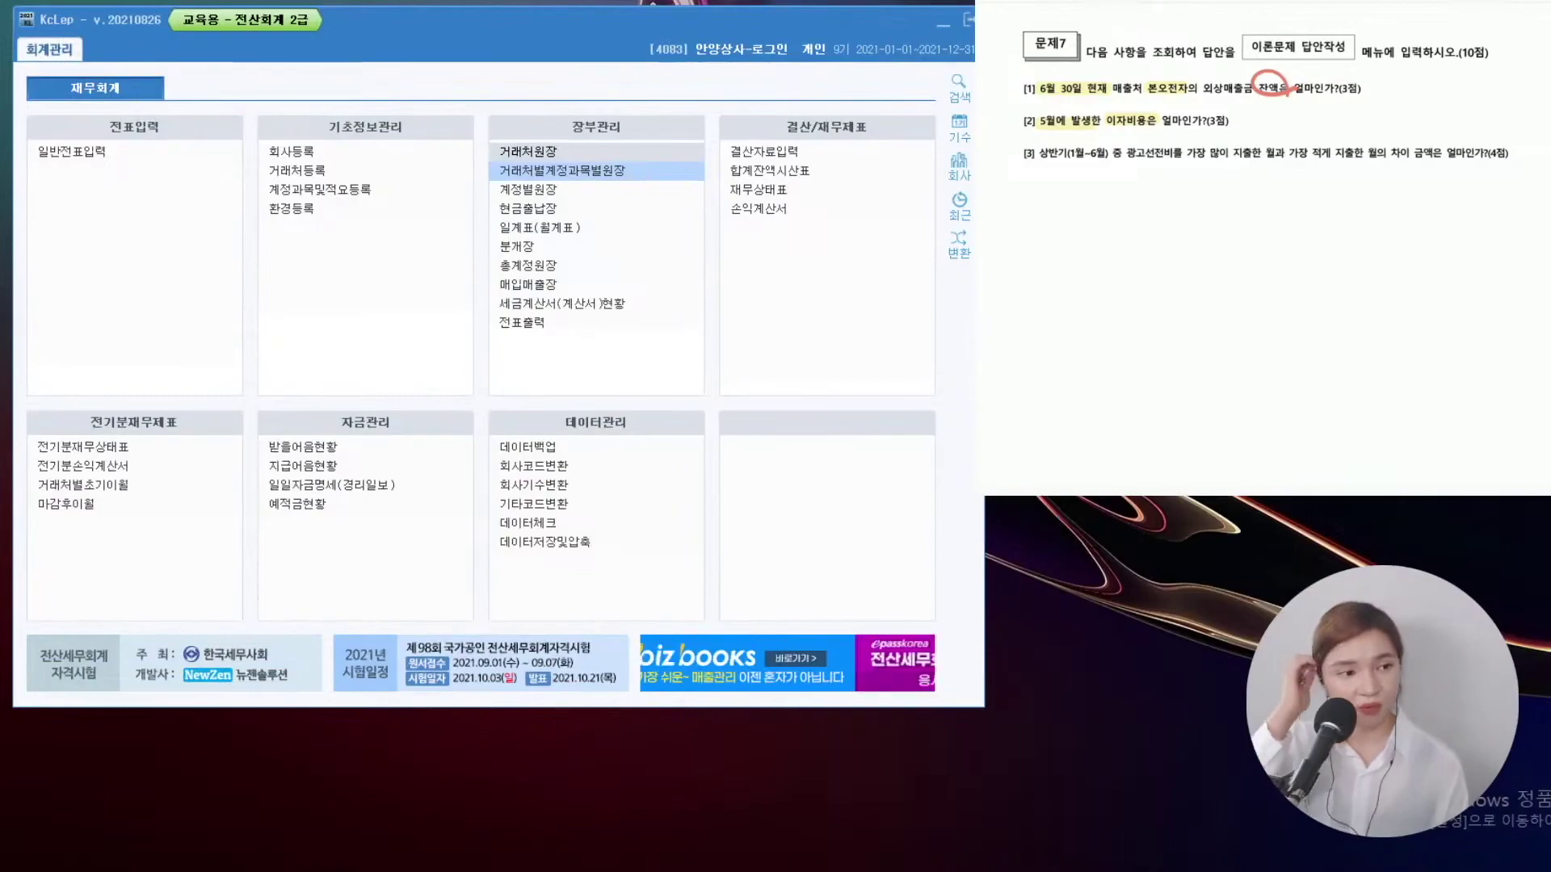
Query 총계정원장 for 이자비용 over May 2021, showing 550,000 debited that month
left_click(569, 265)
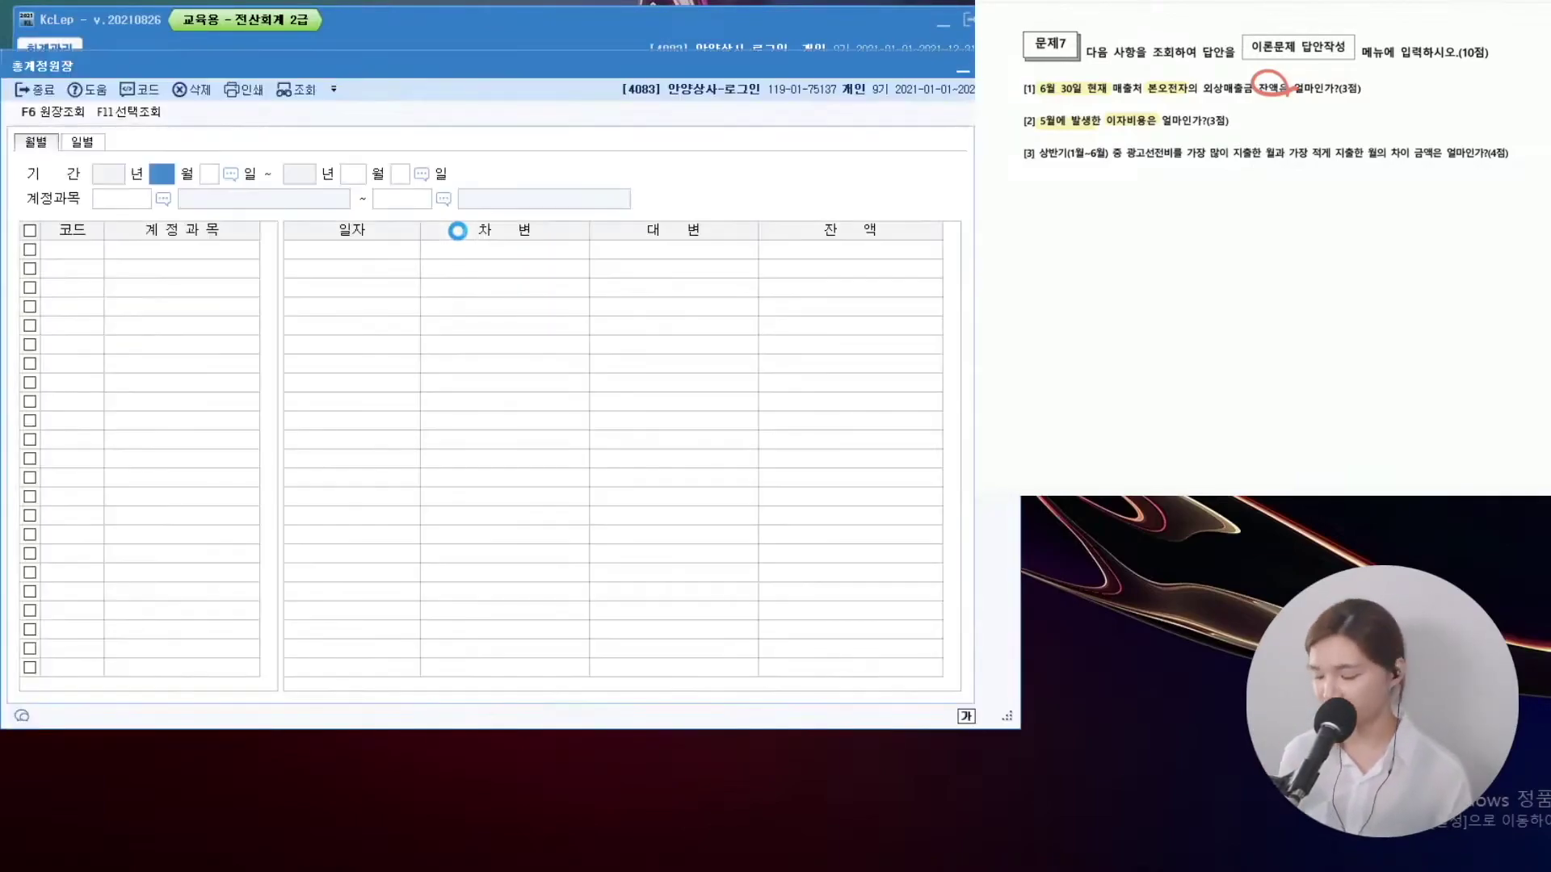
type("5")
key("Return")
key("Return")
type("5")
key("Return")
key("Return")
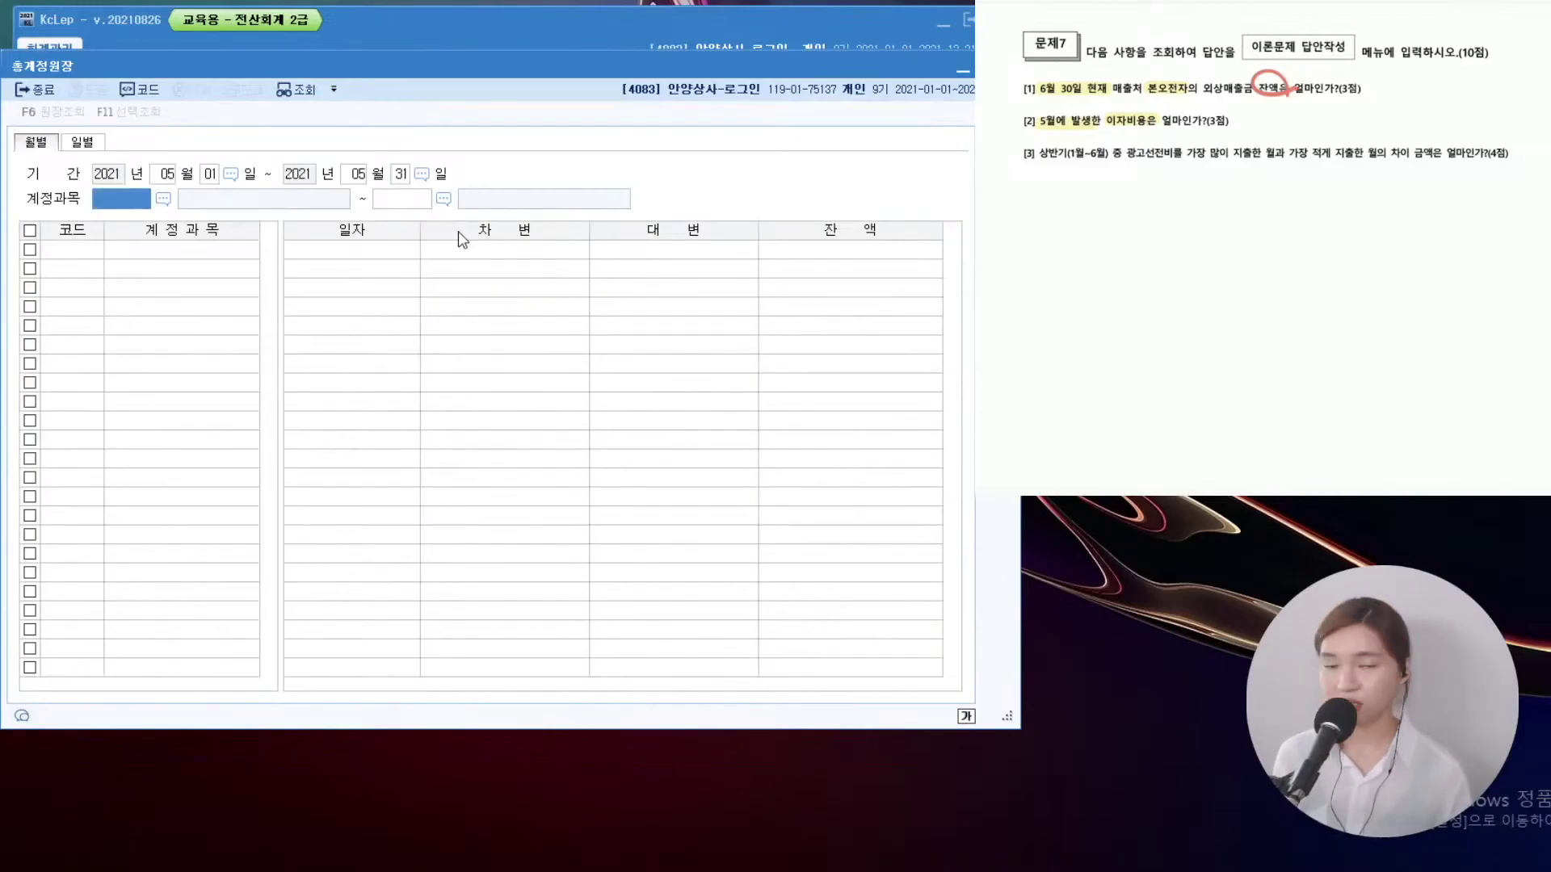
type("이자비용")
key("Return")
key("Return")
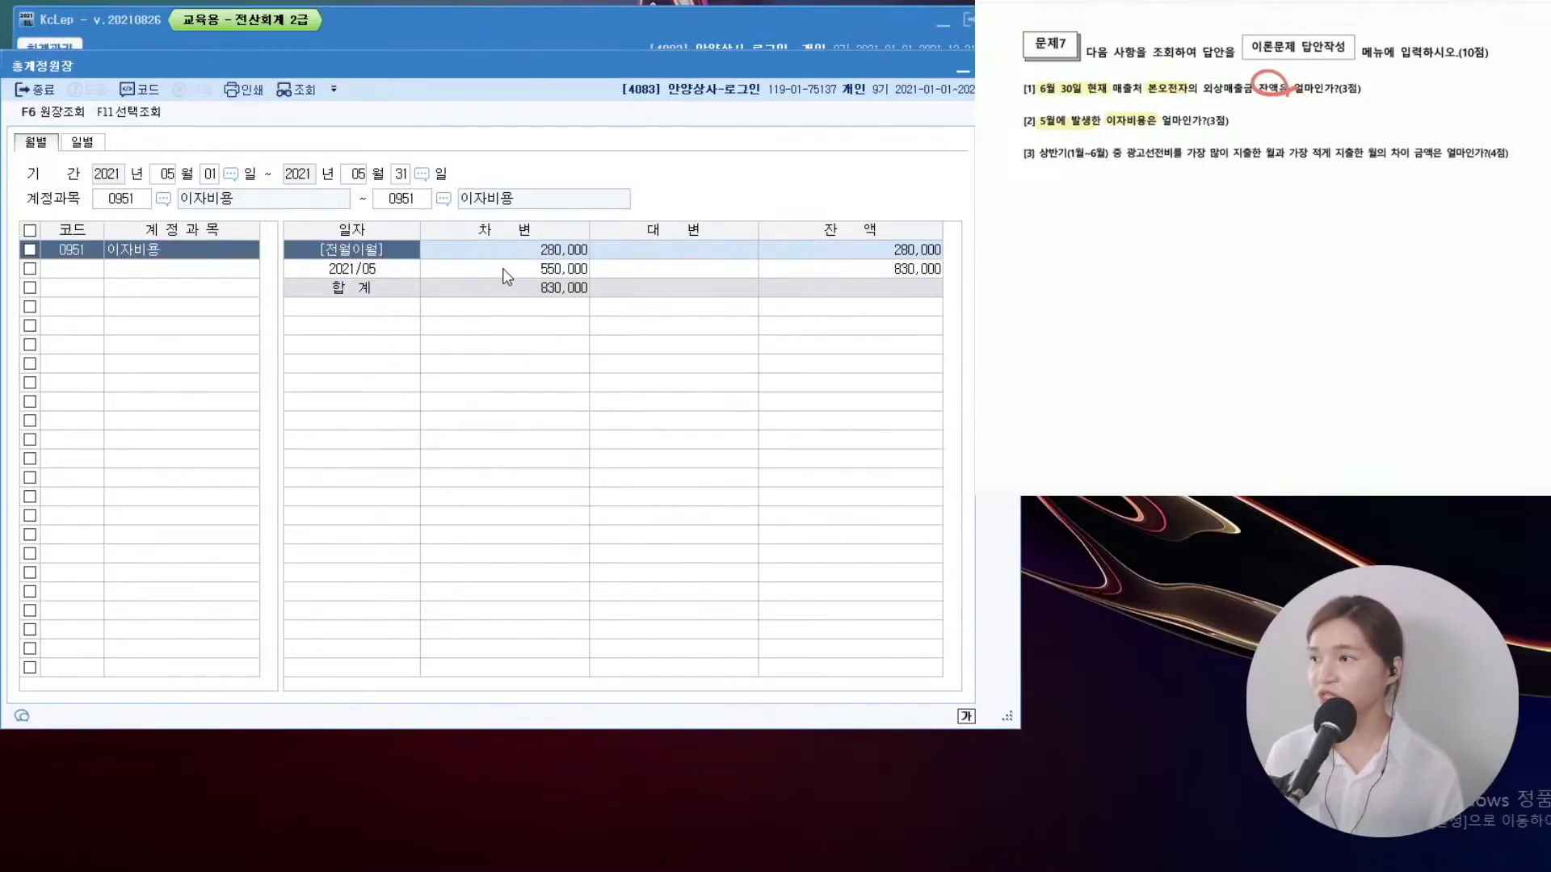
left_click(565, 272)
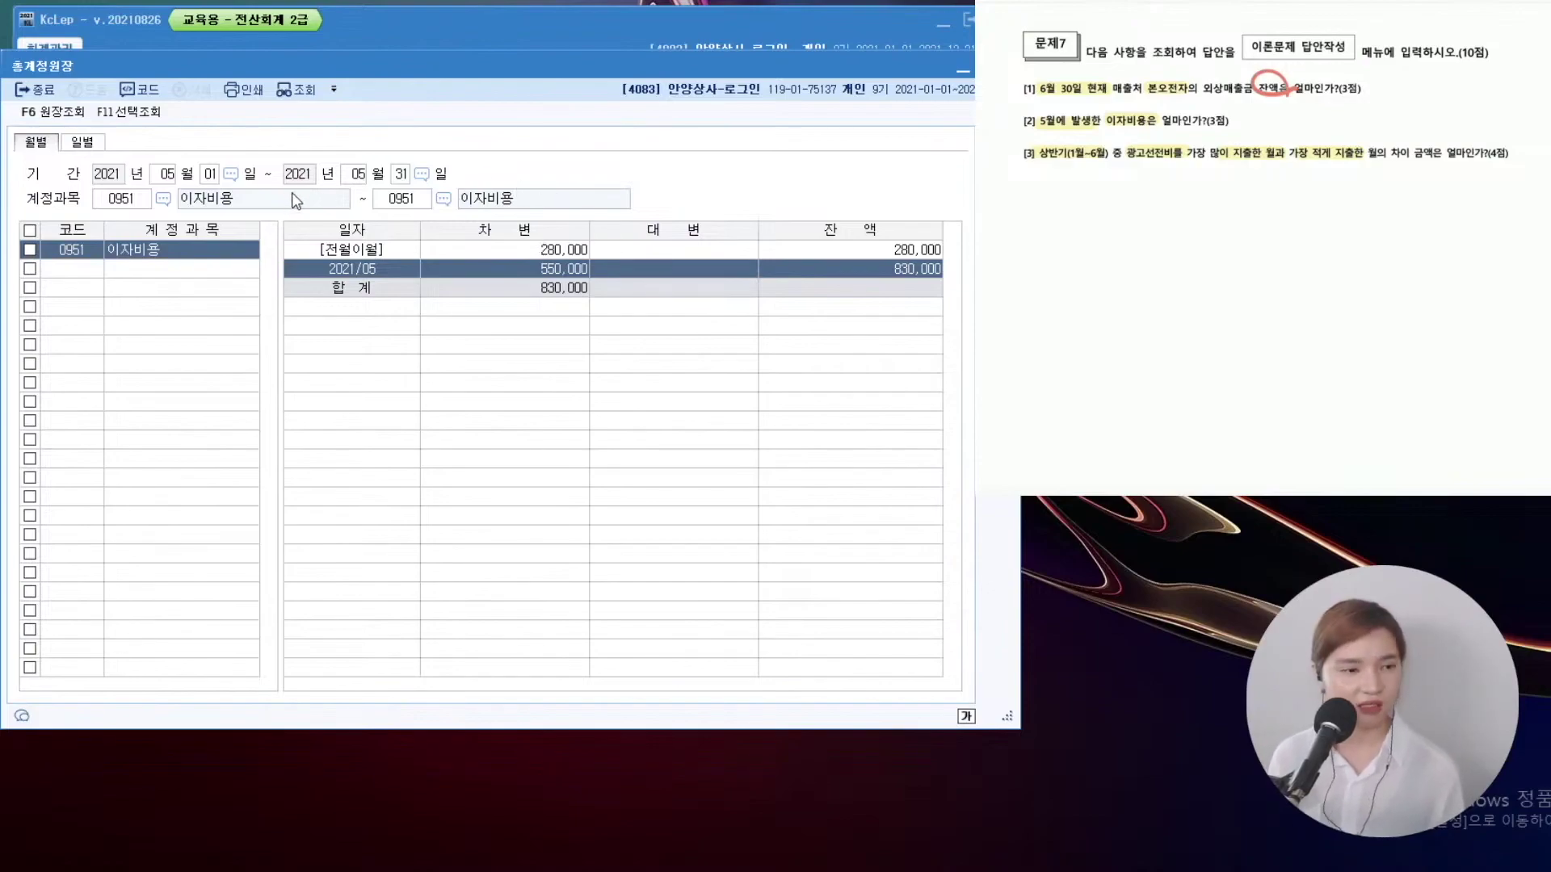
Change the 총계정원장 period to 01-01 through 06-30
left_click(167, 176)
type("01")
key("Return")
type("06")
key("Return")
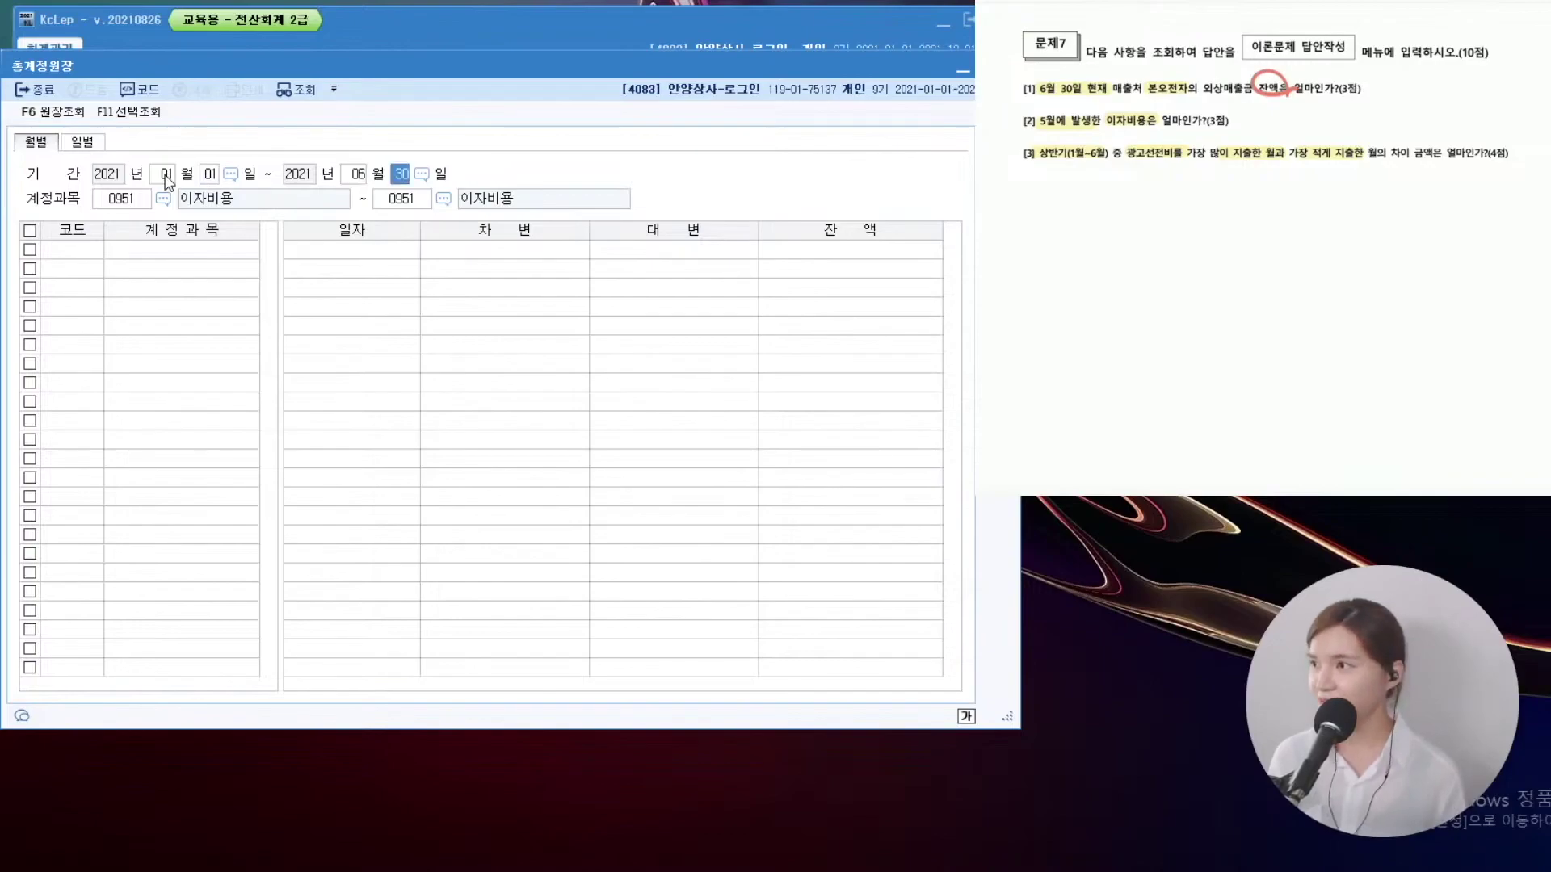
type("30")
key("Return")
Set both account fields to 0833 광고선전비 and run the ledger query
key("F2")
type("광고")
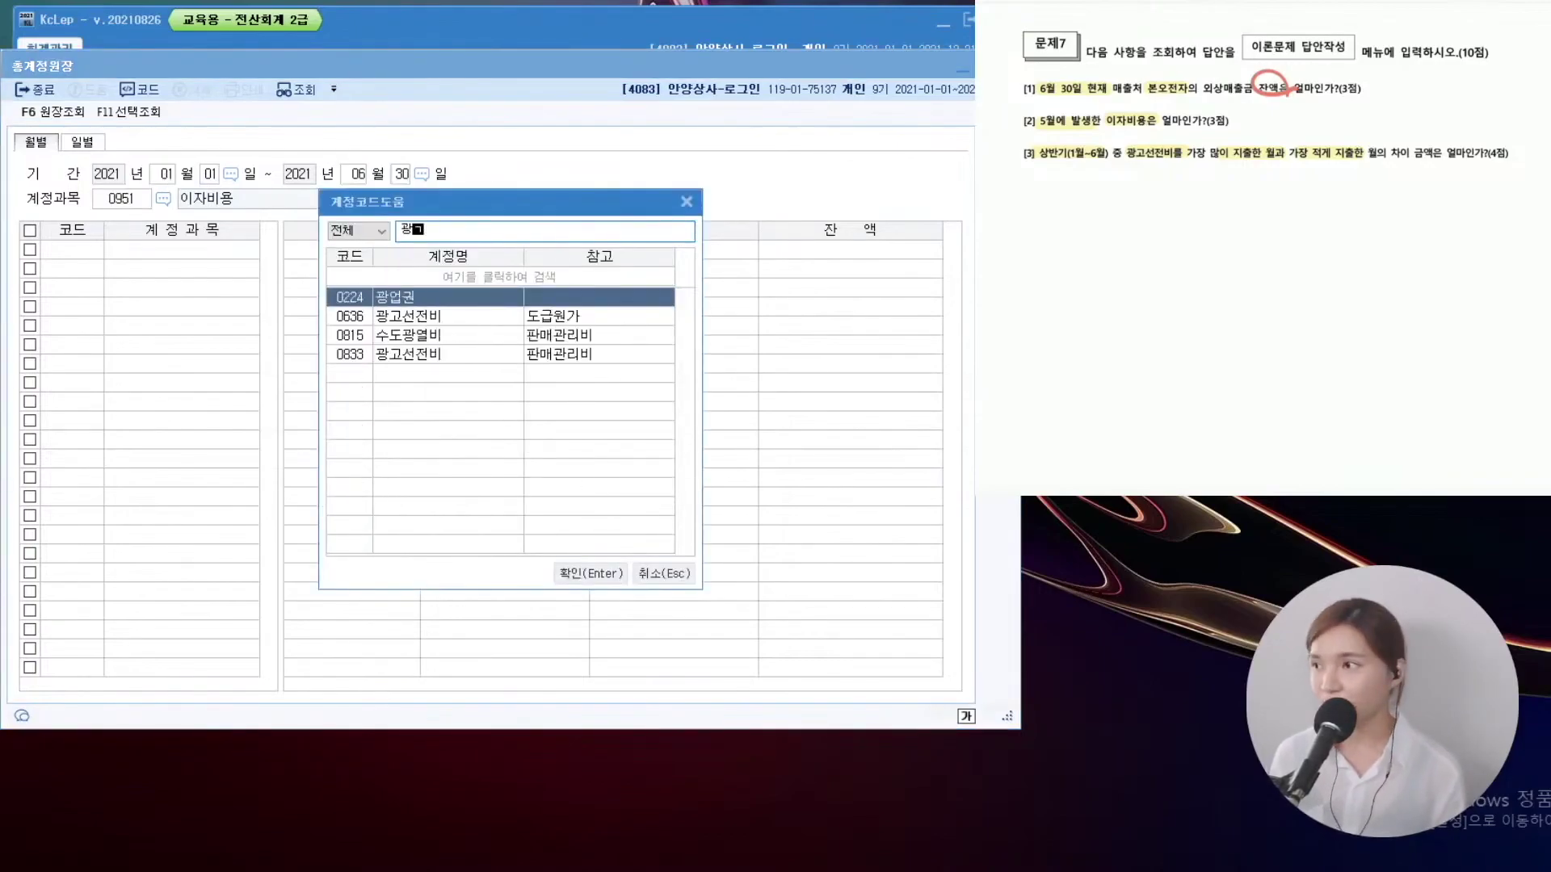
key("Down")
key("Return")
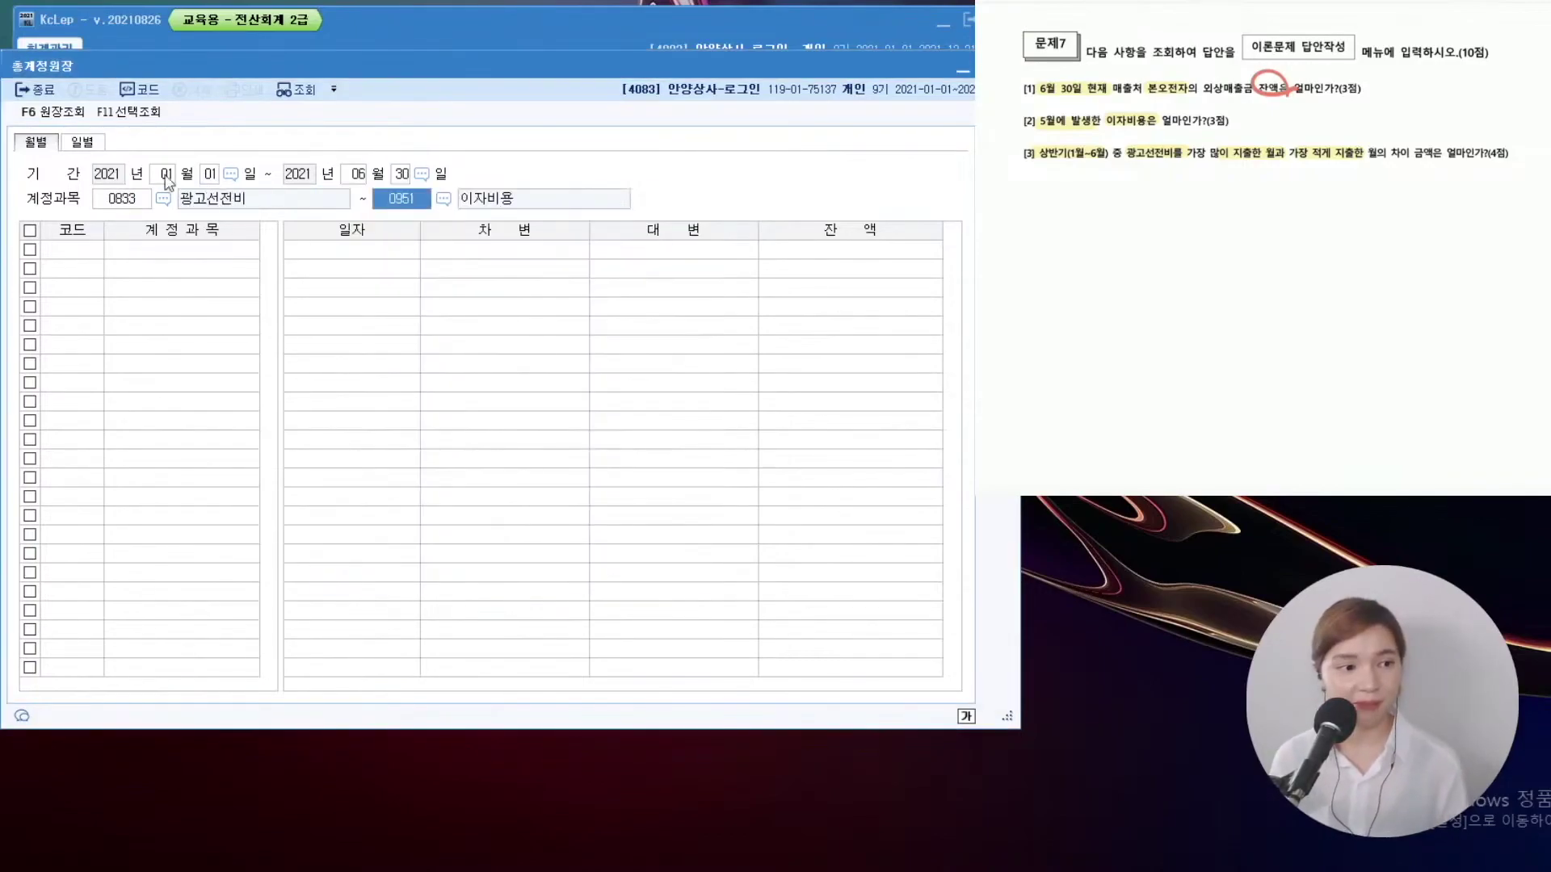
key("F2")
type("광고")
key("Down")
key("Return")
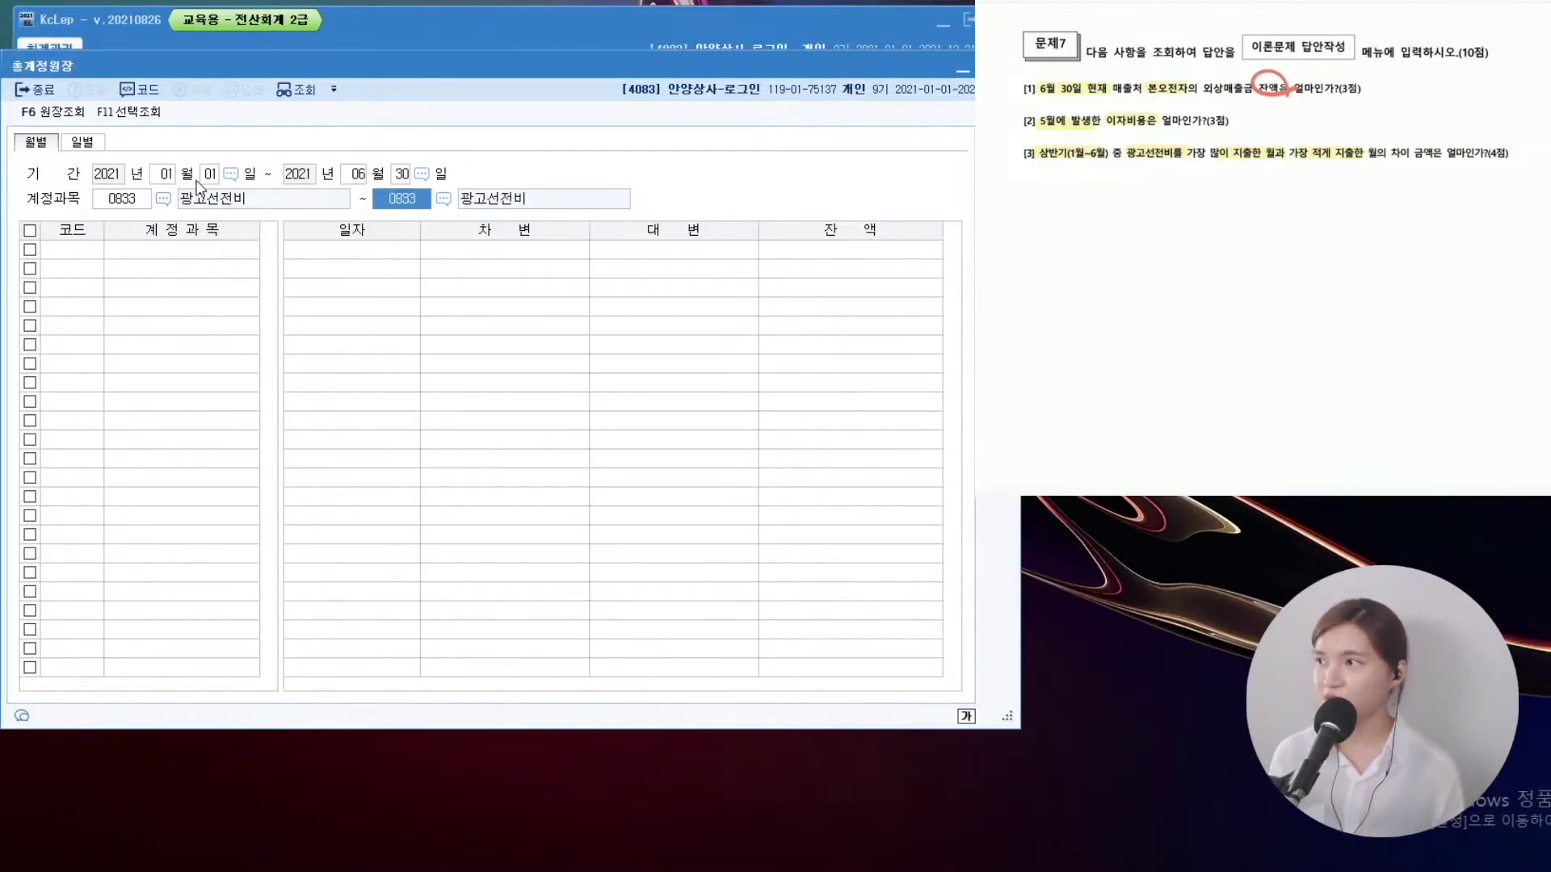
key("Return")
Compare February's 1,000,000 (highest) with January's 330,000 (lowest) 광고선전비 debits
mouse_move(416, 223)
left_mouse_down()
mouse_move(607, 380)
mouse_move(591, 402)
left_mouse_up()
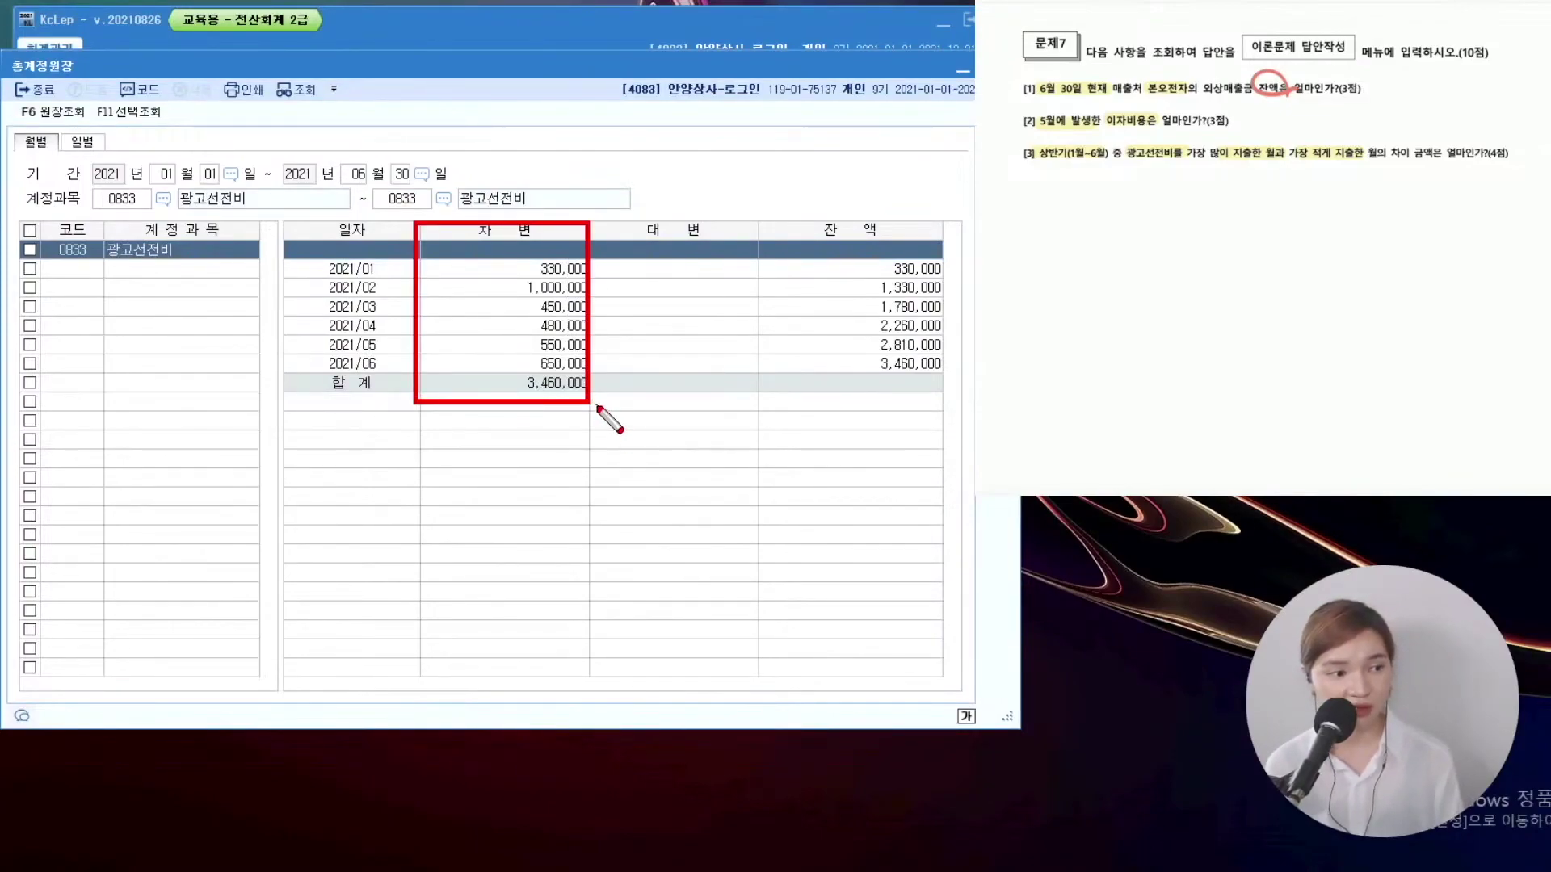
key("Escape")
left_click(556, 292)
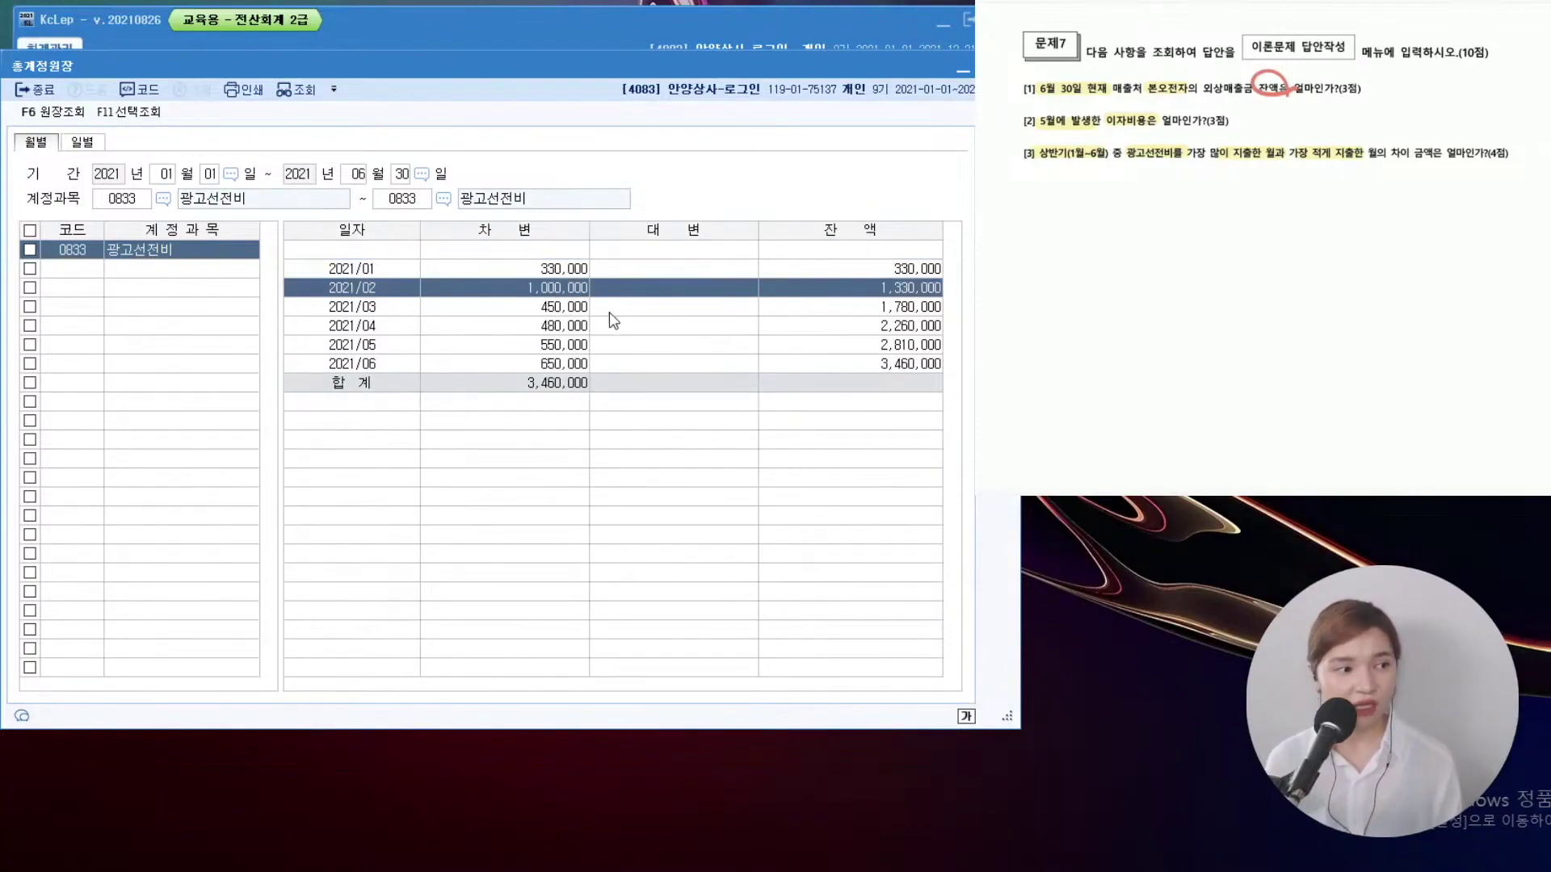
left_click(577, 278)
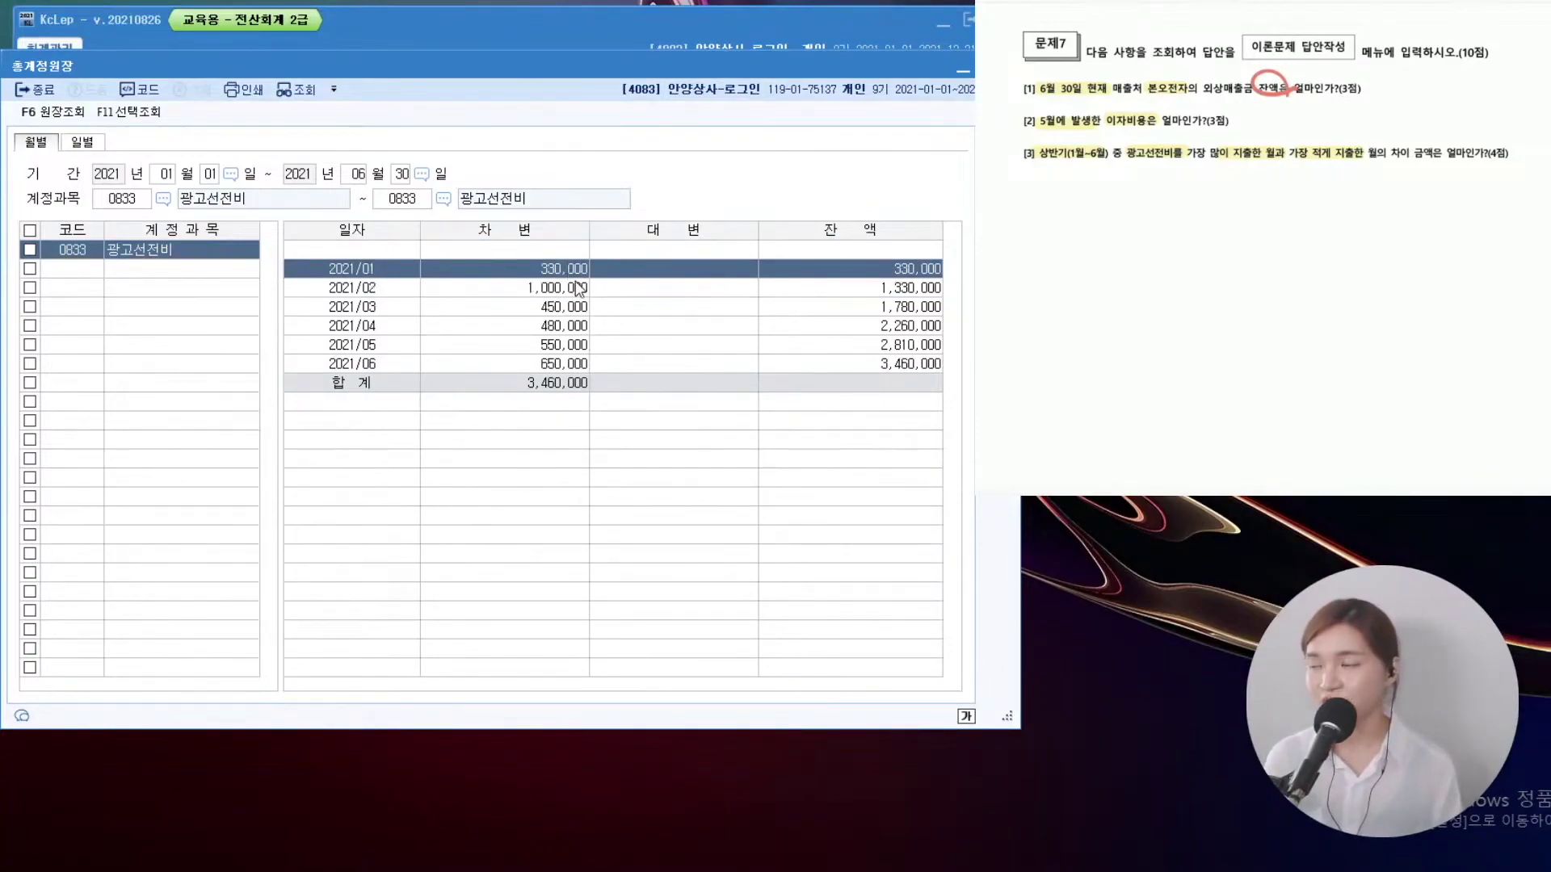